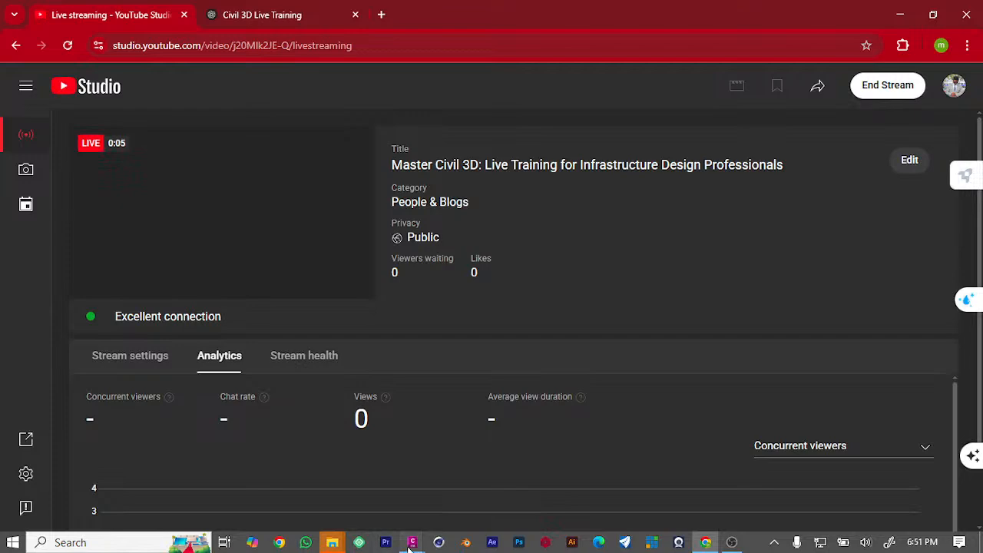
# Step: Switch to Civil 3D and create a new drawing from the _Autodesk Civil 3D (Metric) NCS template
pyautogui.moveTo(410, 542)
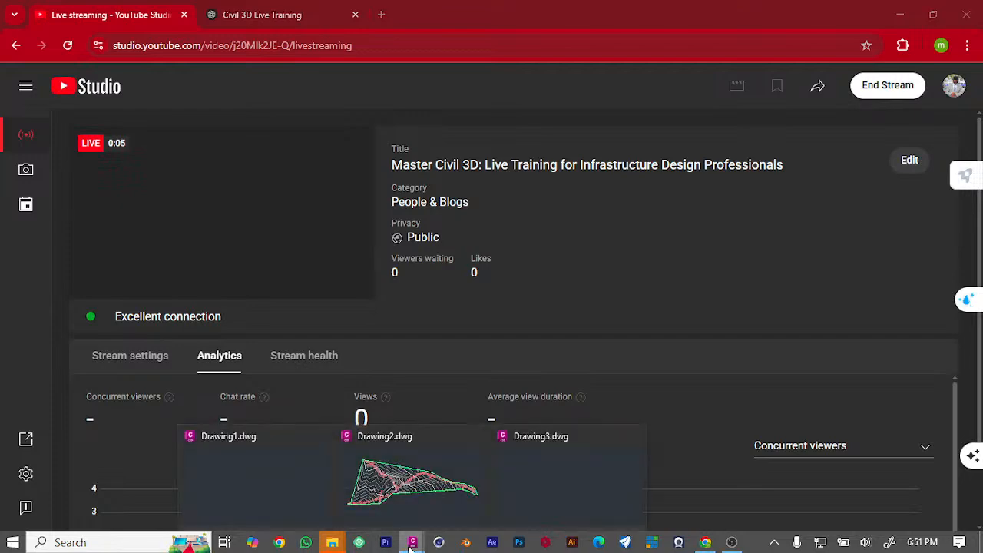
pyautogui.click(432, 495)
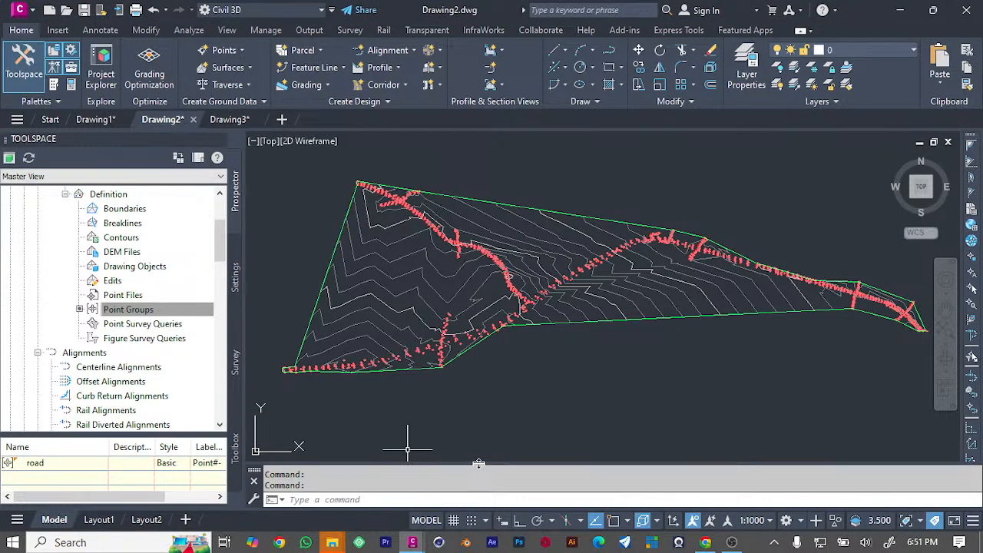
pyautogui.hotkey('ctrl', 'n')
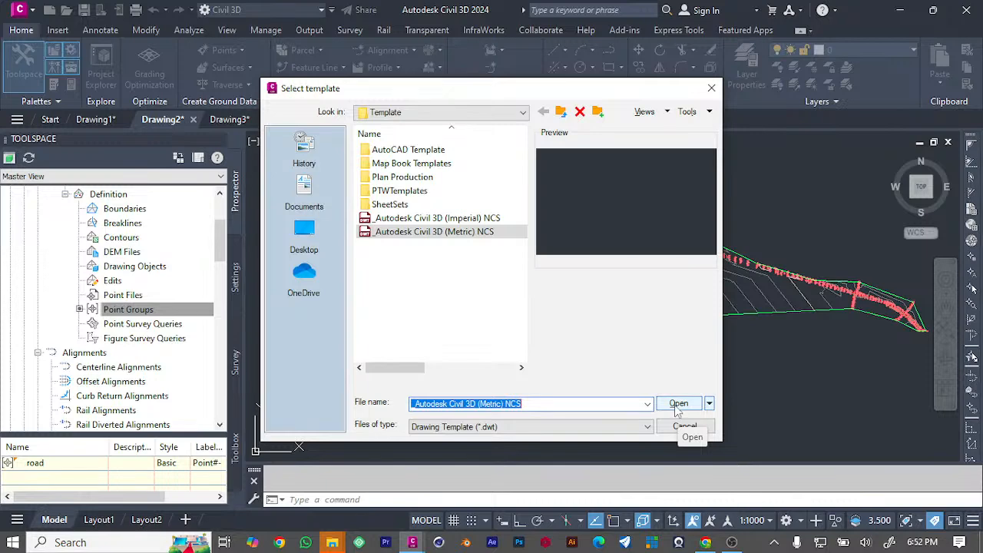
pyautogui.click(676, 405)
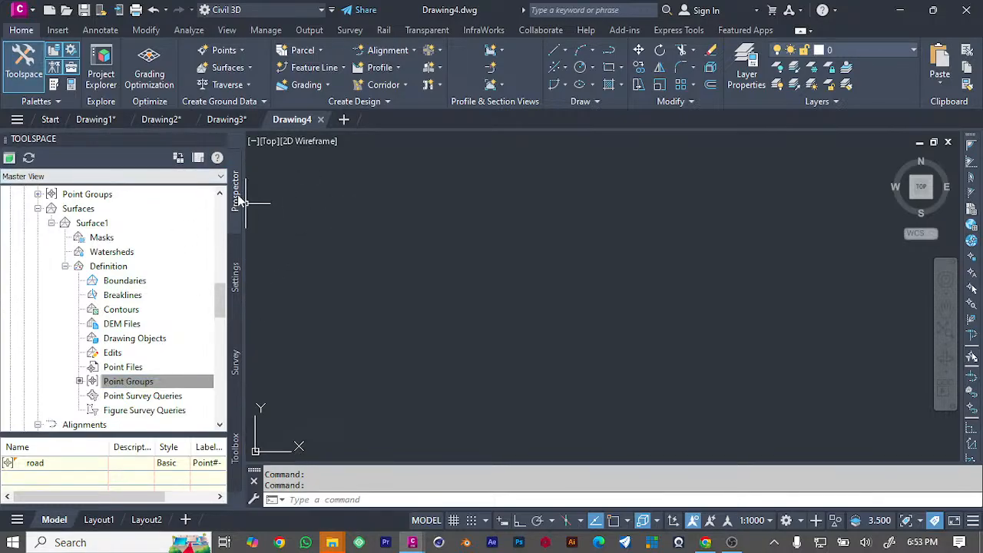
pyautogui.scroll(10, 142, 235)
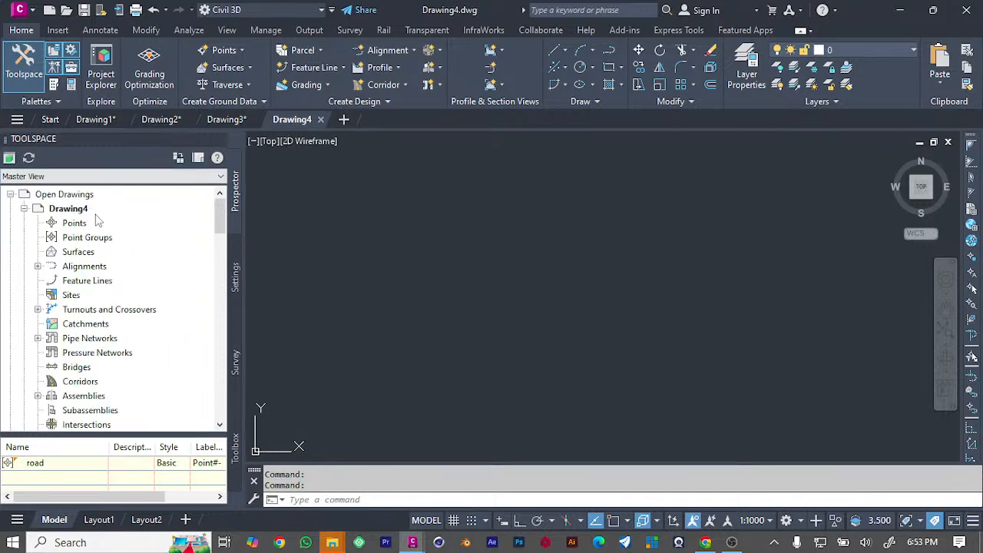
pyautogui.scroll(-3, 98, 217)
pyautogui.scroll(3, 98, 218)
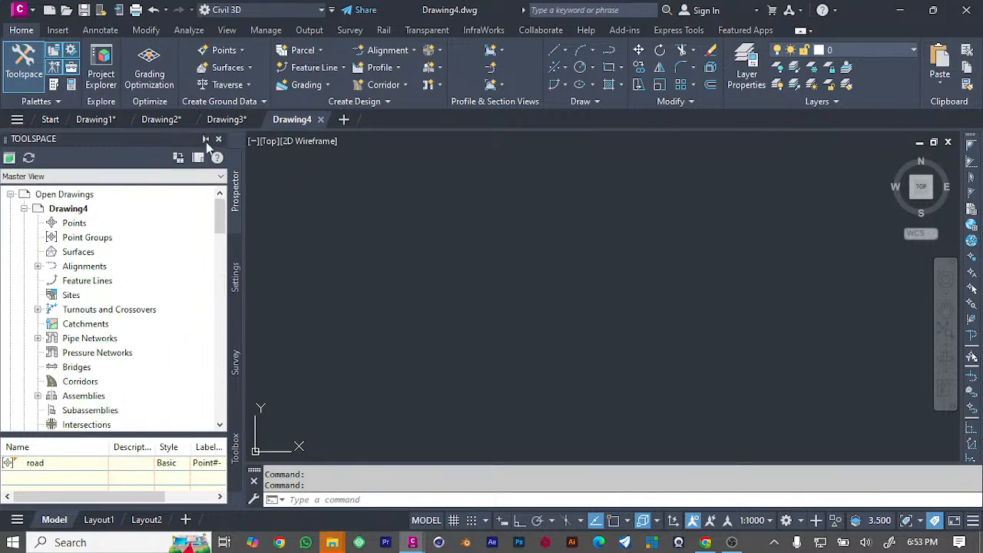
pyautogui.click(241, 51)
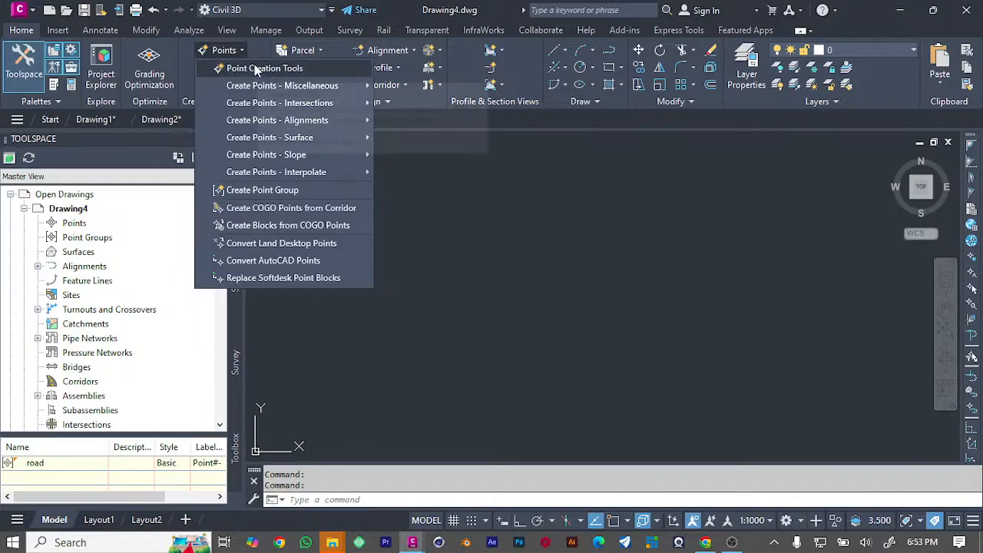
pyautogui.click(257, 69)
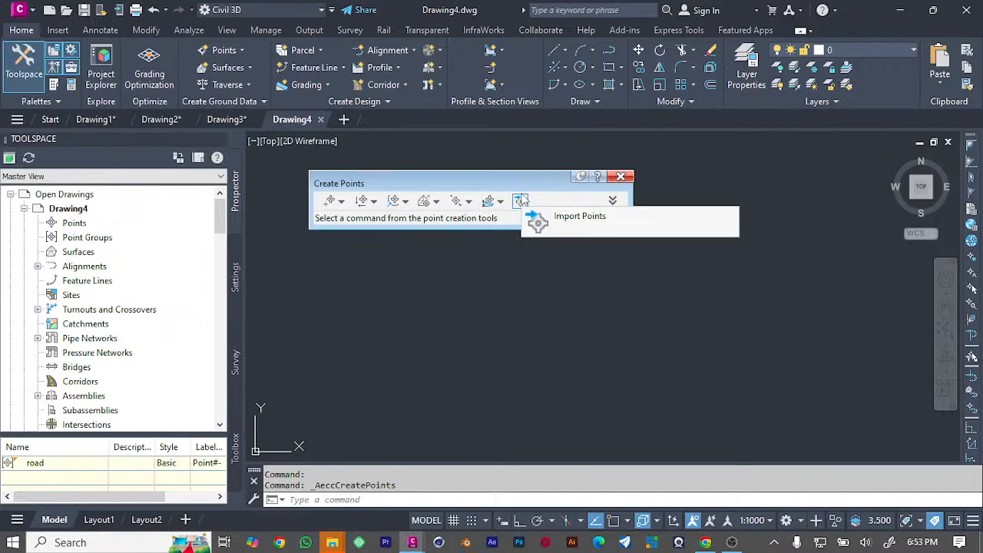
pyautogui.click(520, 200)
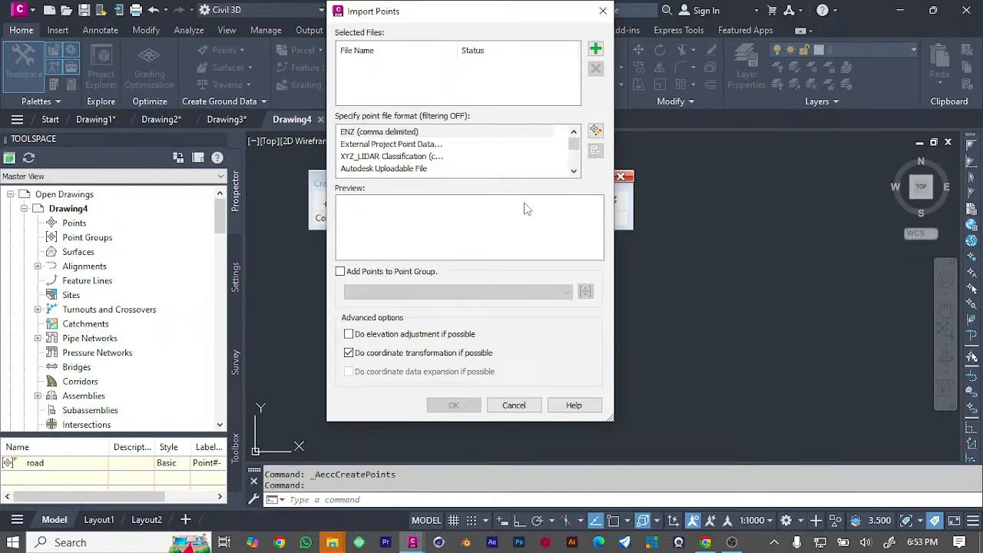
pyautogui.click(603, 10)
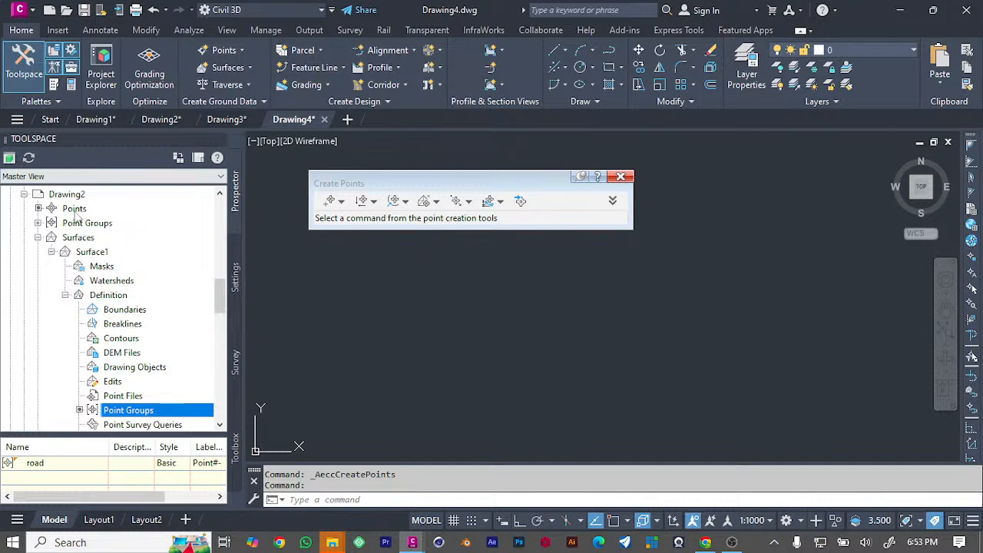
# Step: Start a point import into Drawing2 and add HB_SurveyPoints_6 from the Downloads folder as the source file
pyautogui.click(75, 214)
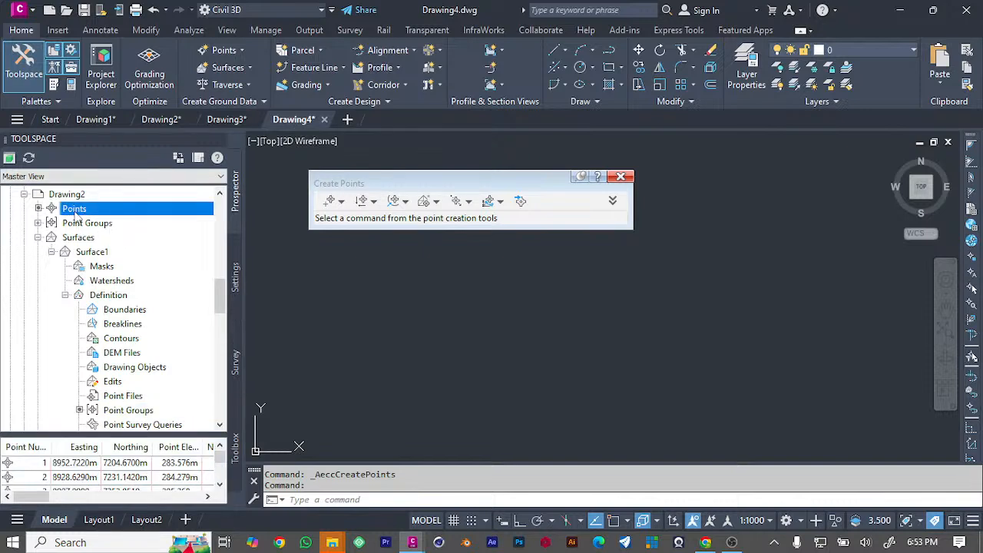
pyautogui.rightClick(77, 218)
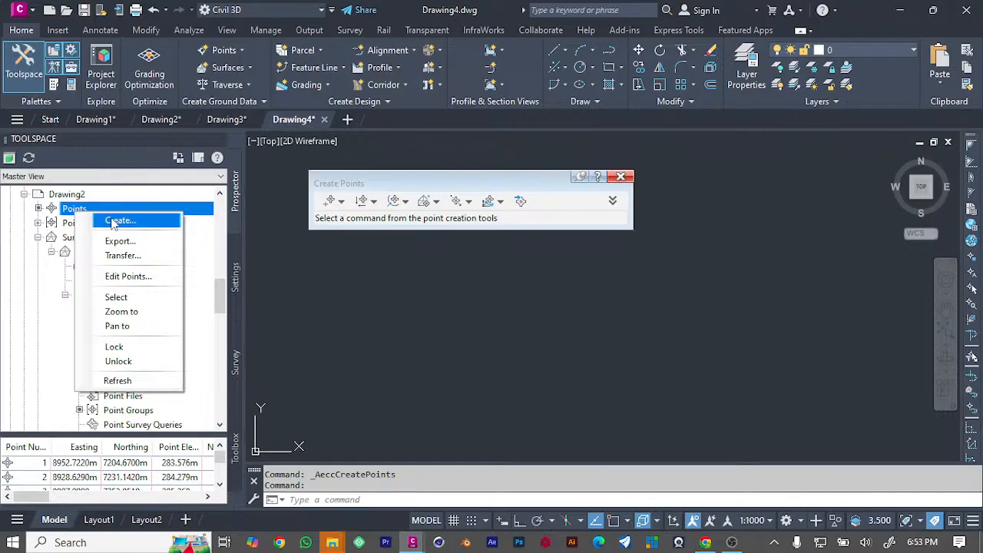
pyautogui.click(107, 218)
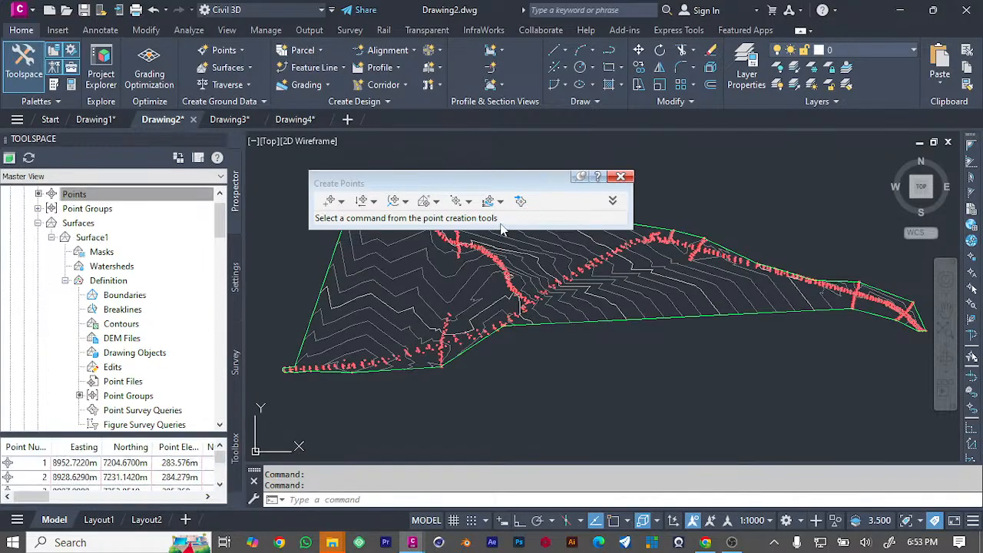
pyautogui.click(521, 201)
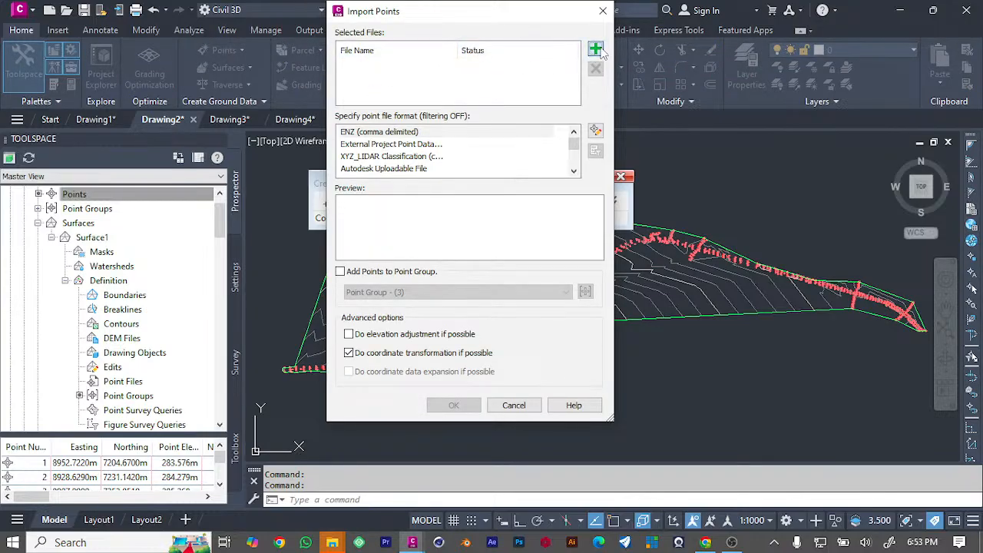
pyautogui.click(596, 49)
pyautogui.scroll(-5, 430, 204)
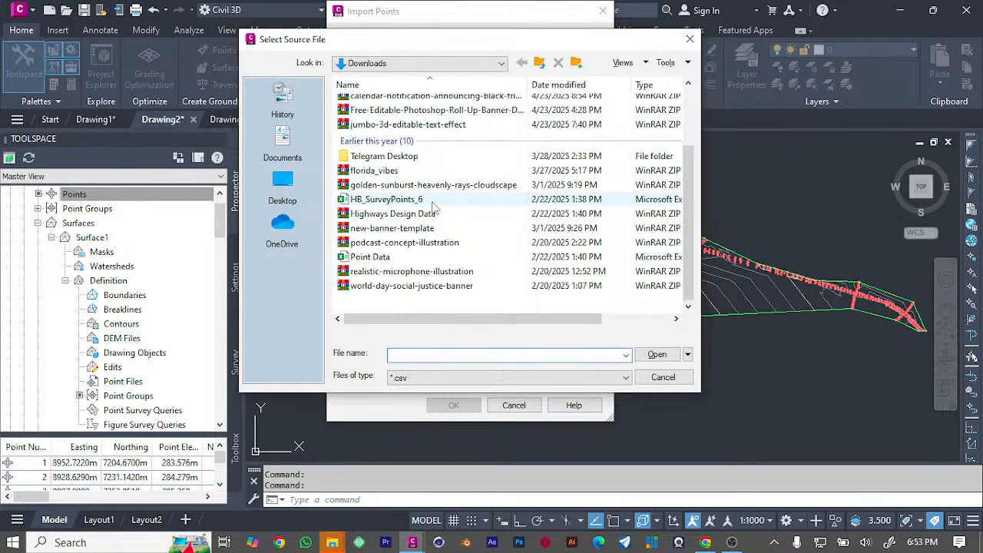
pyautogui.click(410, 201)
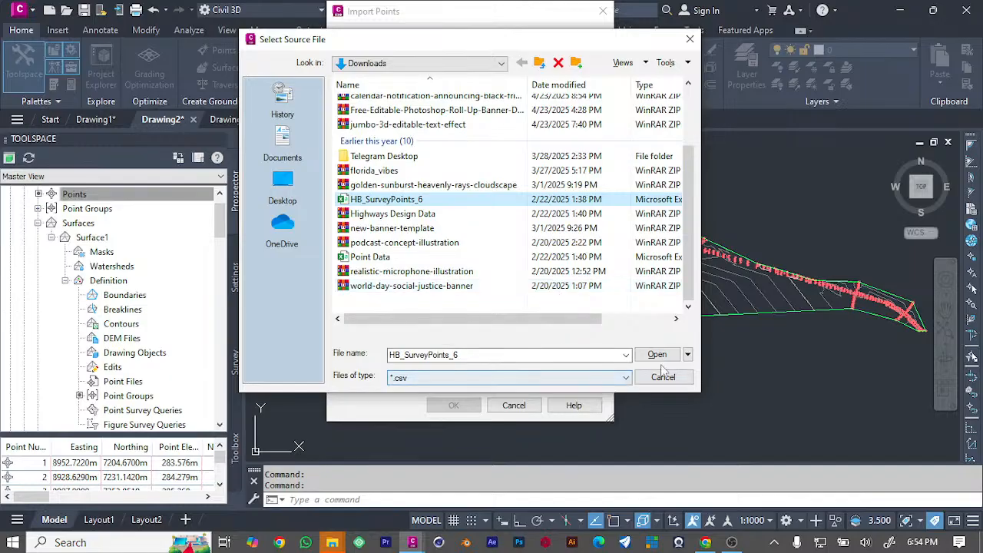
pyautogui.click(657, 354)
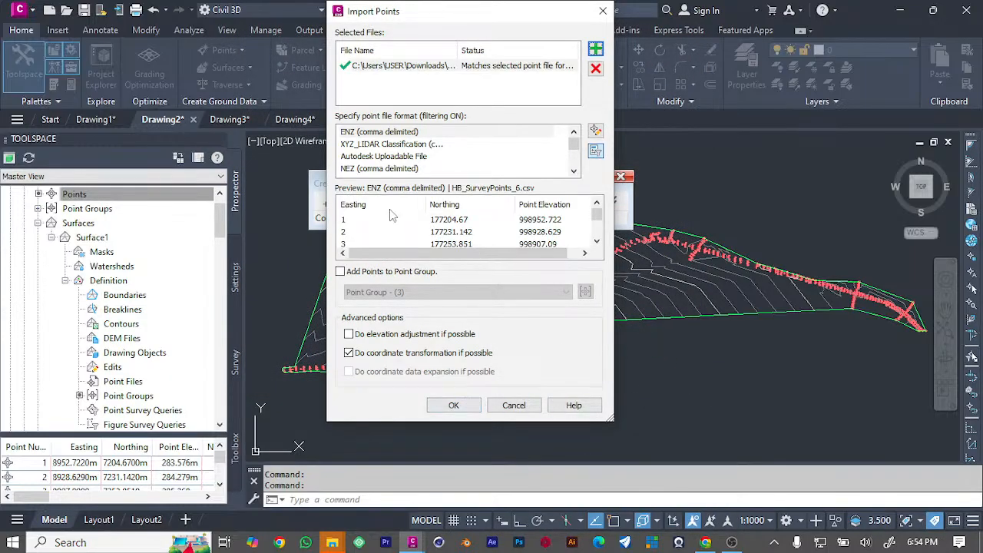
# Step: Import the survey points in PNEZD (comma delimited) format, resolving all duplicate point numbers with the next point number
pyautogui.scroll(-3, 439, 157)
pyautogui.click(388, 169)
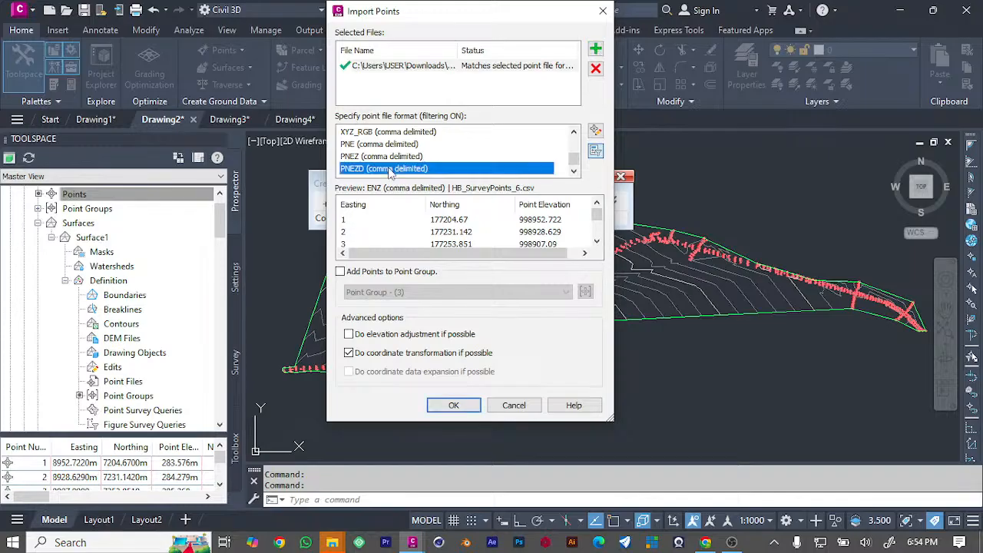
pyautogui.click(453, 406)
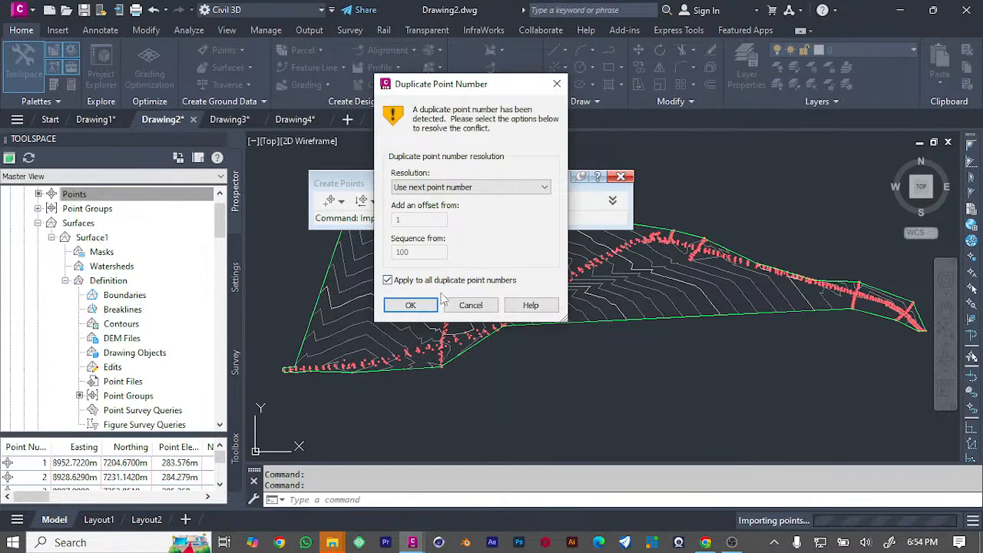
pyautogui.click(411, 305)
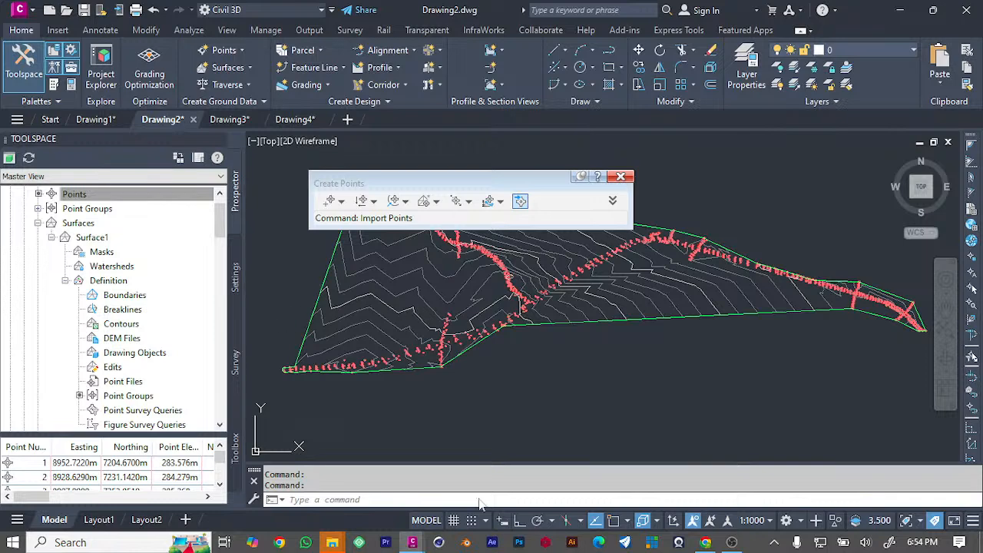
# Step: Close Drawing2, Drawing3 and Drawing1 without saving their changes, leaving only Drawing4 open
pyautogui.moveTo(413, 543)
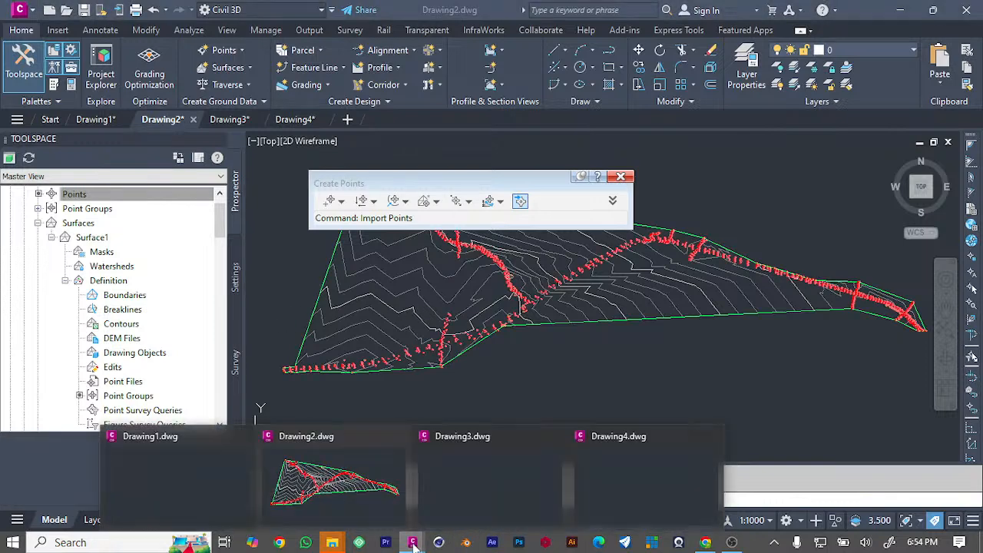
pyautogui.click(393, 461)
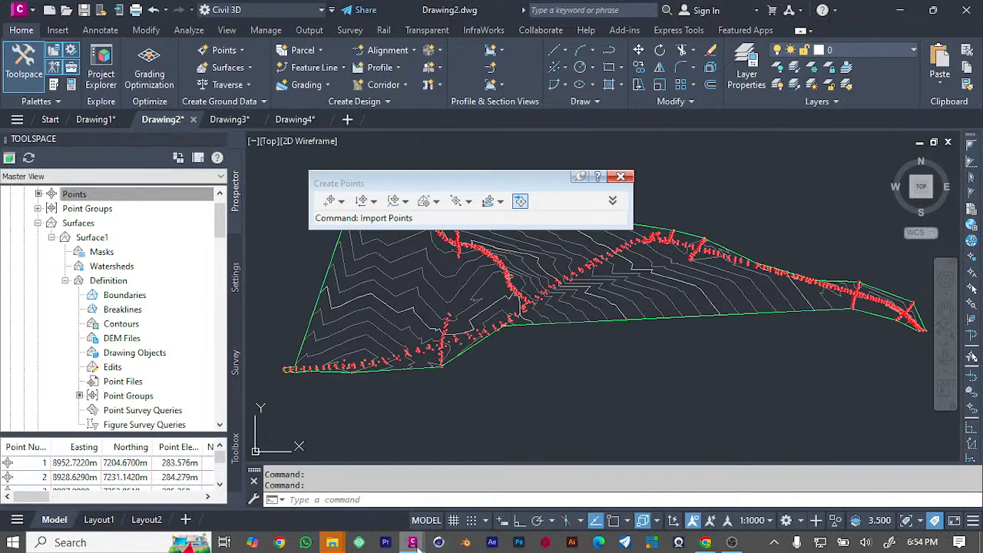
pyautogui.click(492, 314)
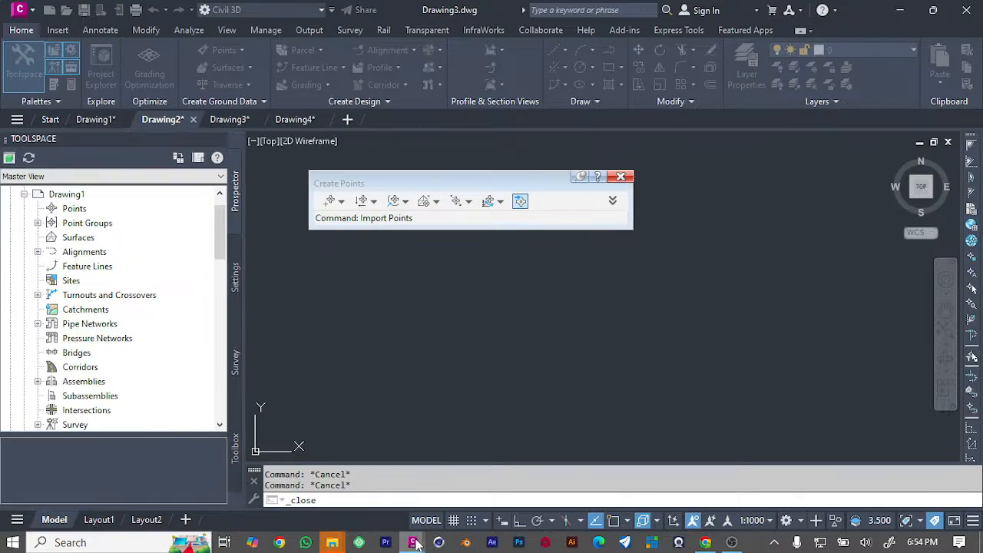
pyautogui.moveTo(415, 540)
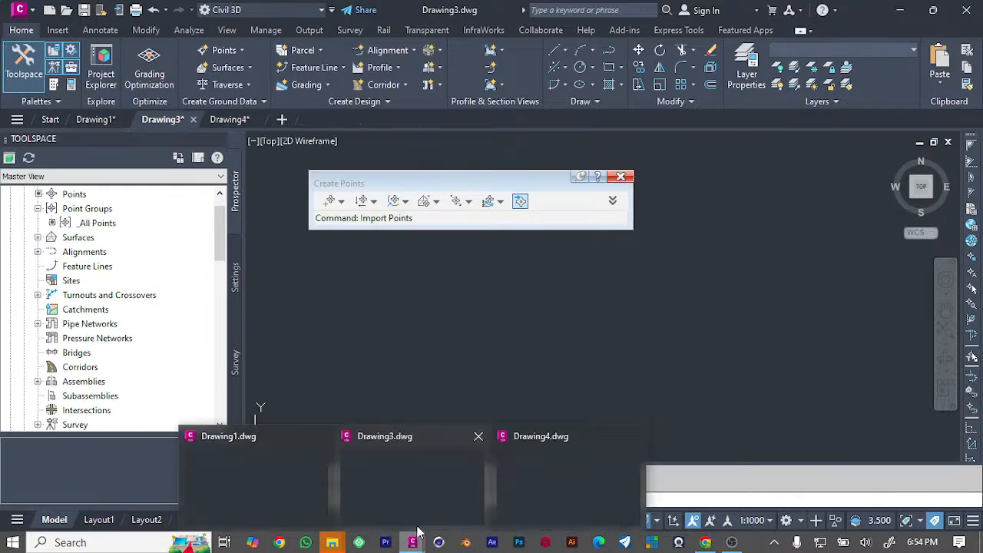
pyautogui.click(478, 438)
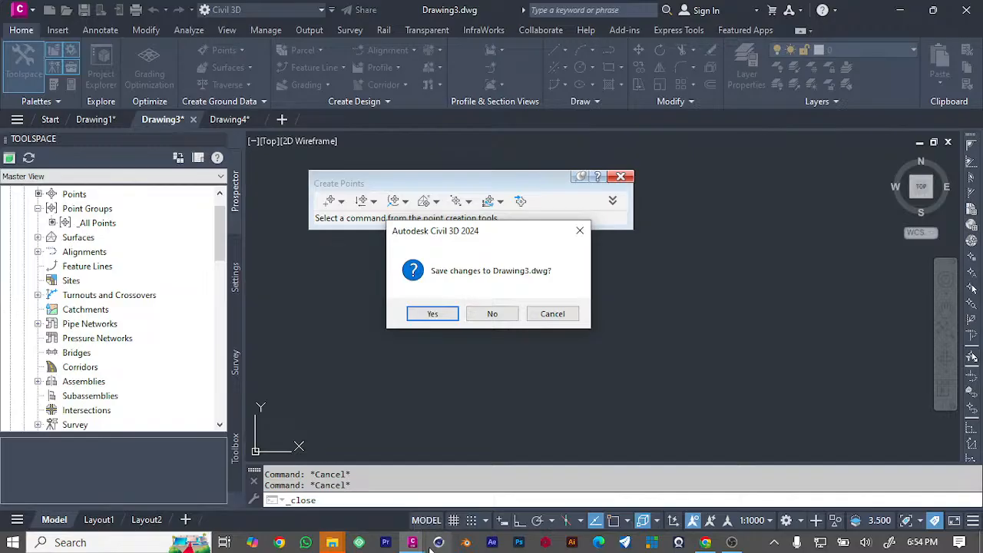
pyautogui.click(498, 314)
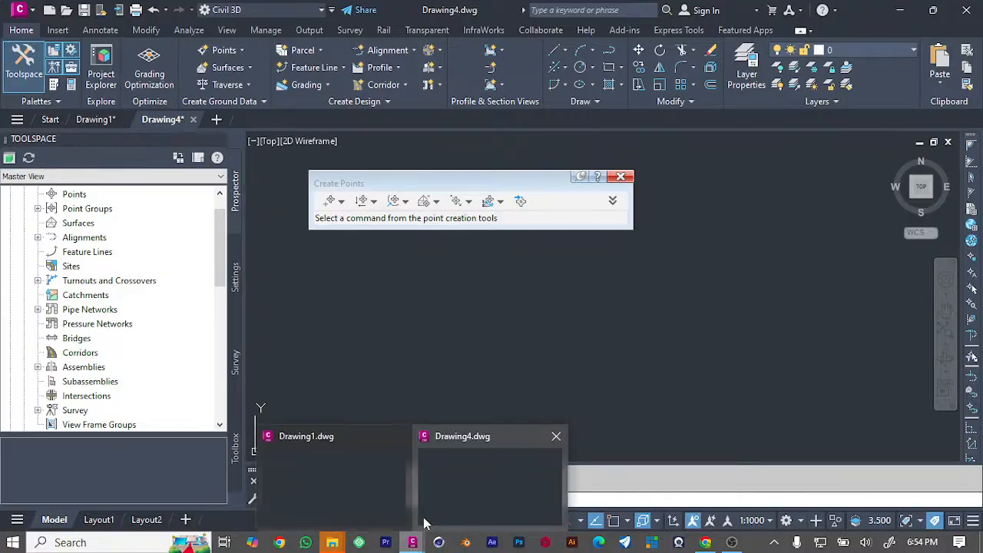
pyautogui.click(401, 437)
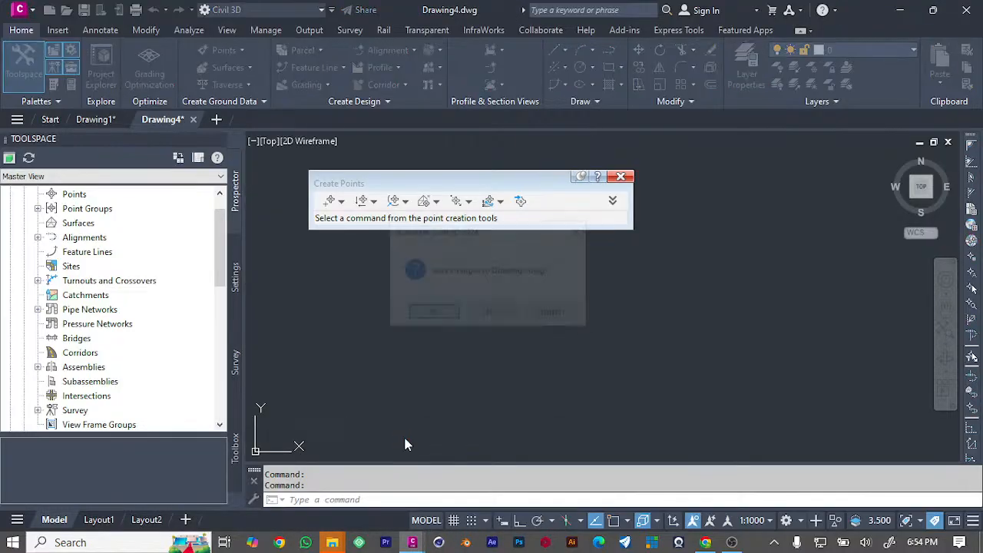
pyautogui.click(496, 315)
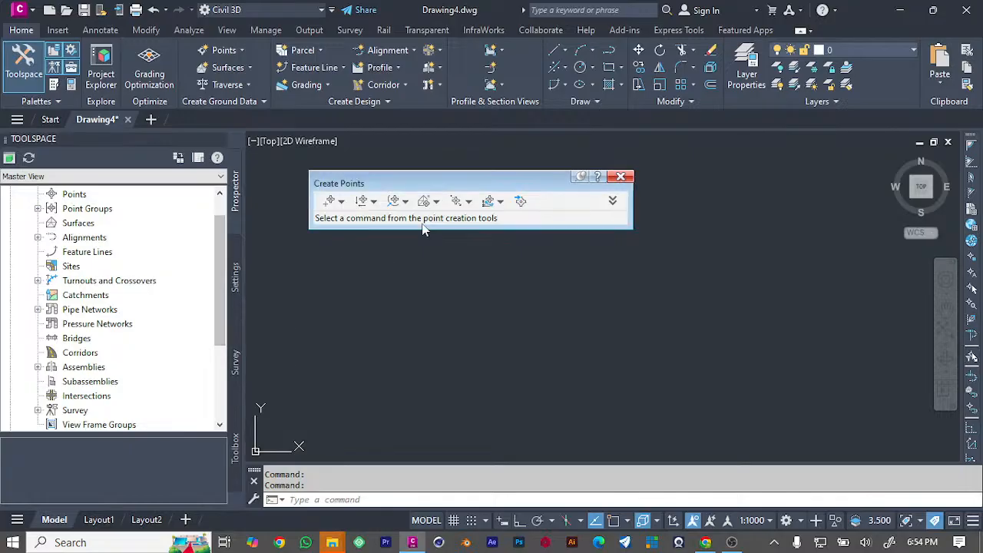
# Step: Check the live stream dashboard in YouTube Studio in Chrome and return to Civil 3D
pyautogui.click(706, 542)
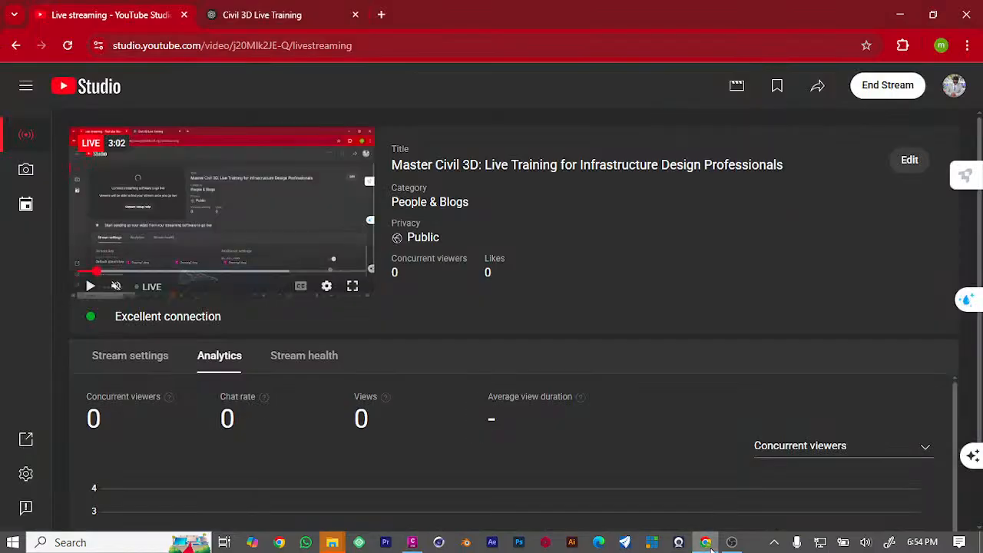
pyautogui.click(708, 543)
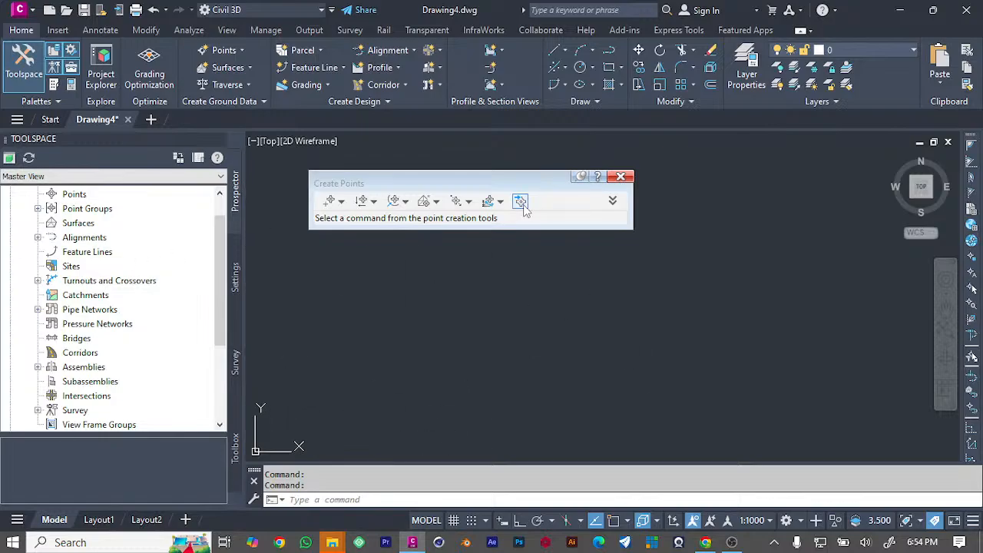
# Step: Restart the point creation tools in Drawing4 and add HB_SurveyPoints_6 from the Downloads folder as the import source file
pyautogui.click(618, 175)
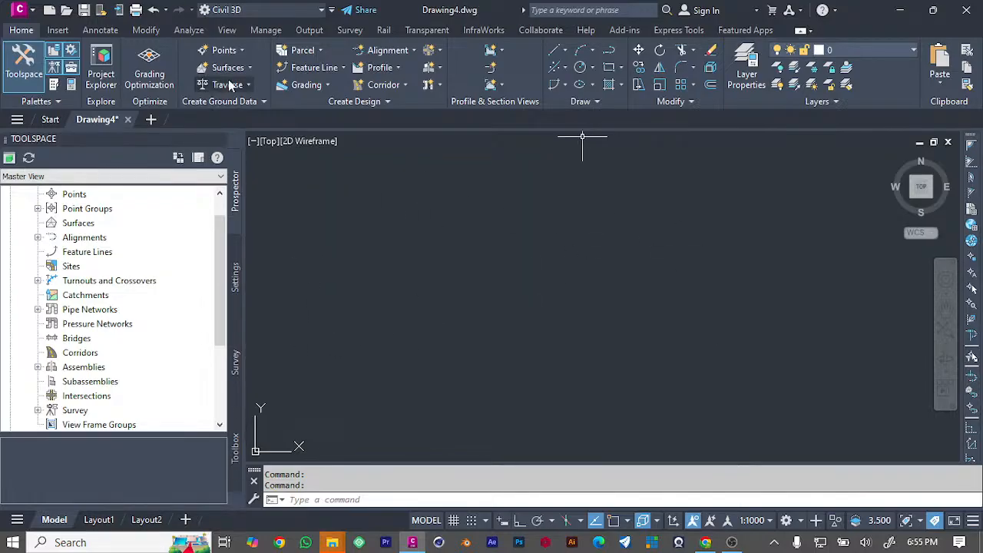
pyautogui.click(242, 51)
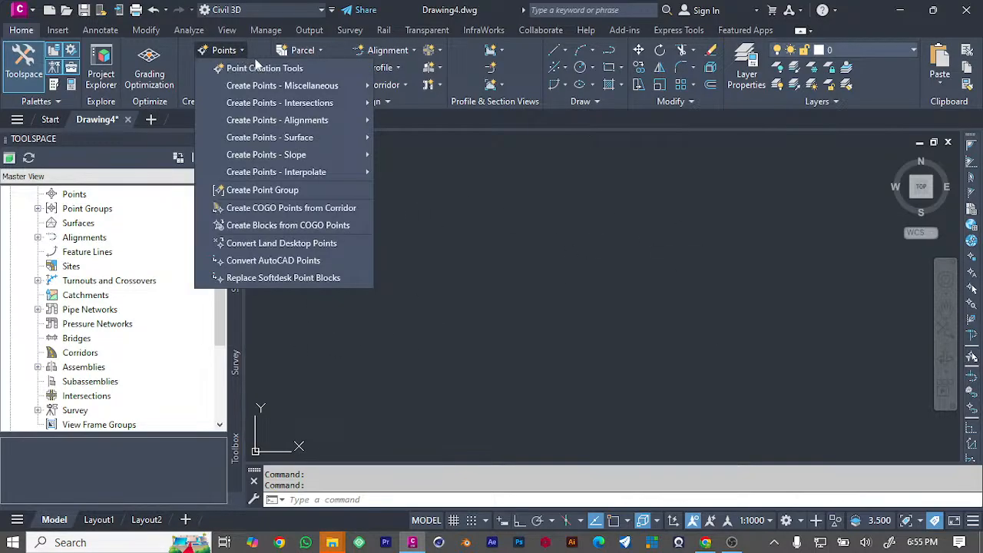
pyautogui.click(260, 68)
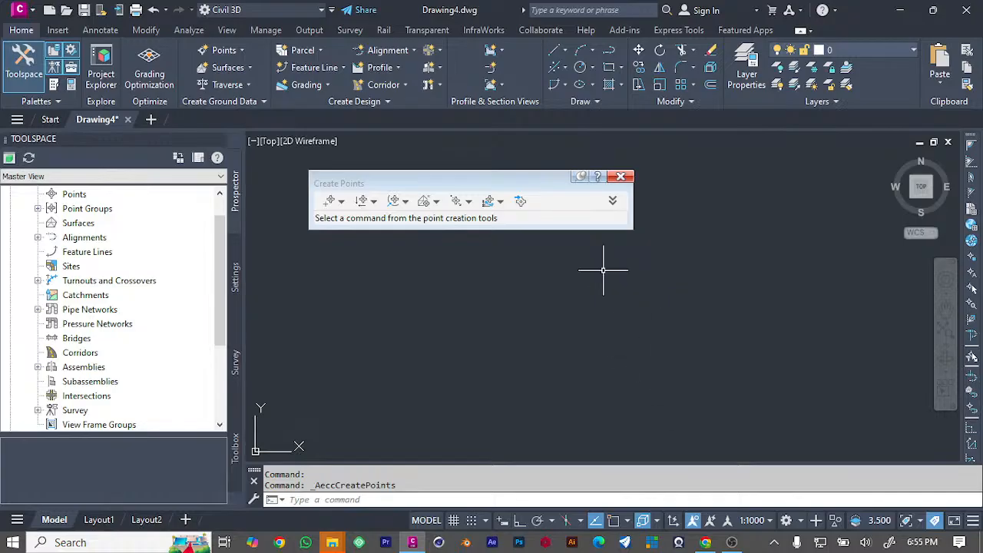
pyautogui.click(522, 203)
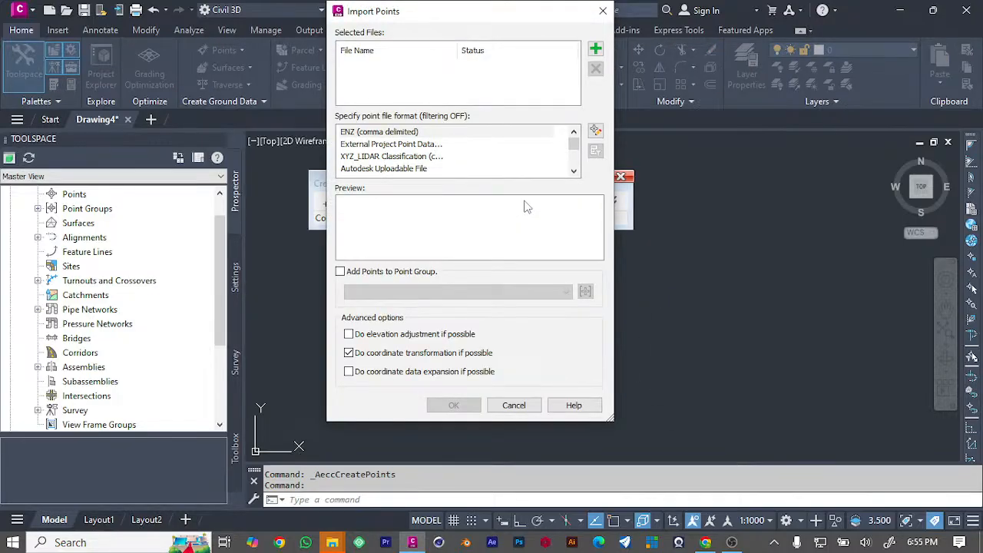
pyautogui.click(595, 49)
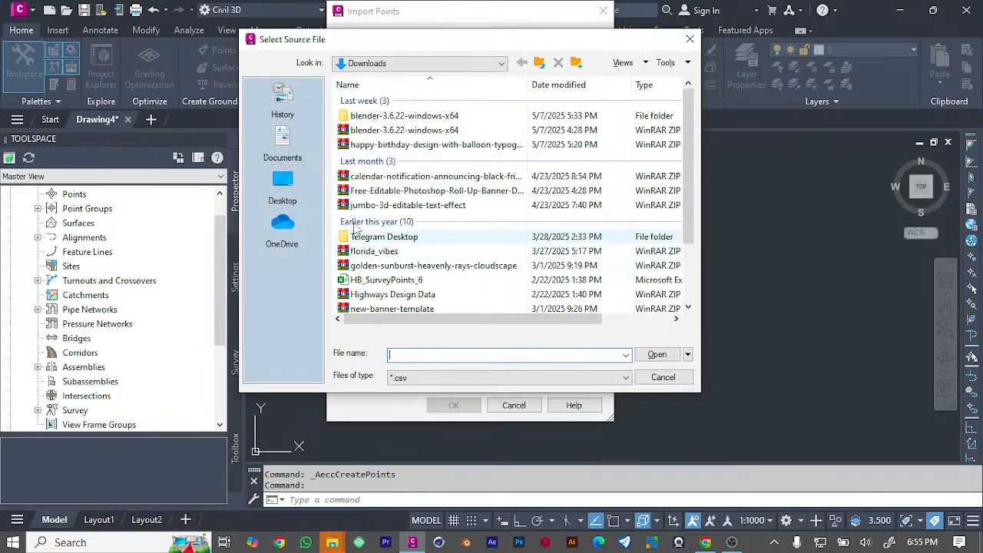
pyautogui.scroll(-2, 437, 227)
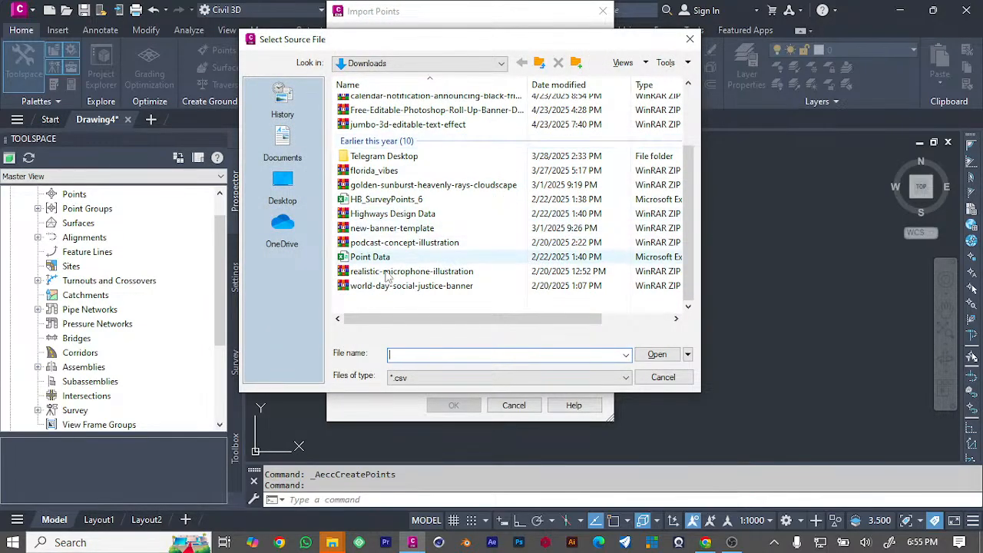
pyautogui.click(415, 201)
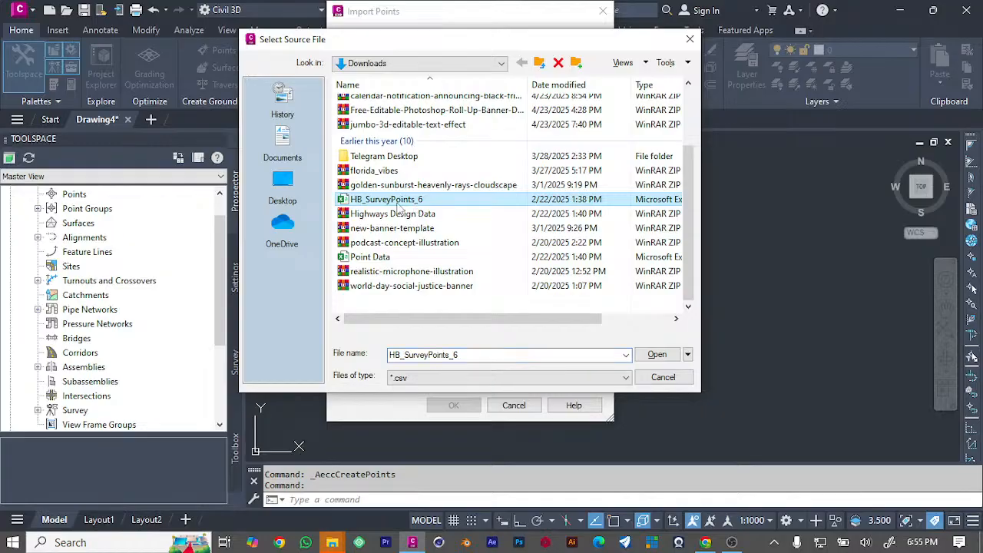
pyautogui.click(652, 355)
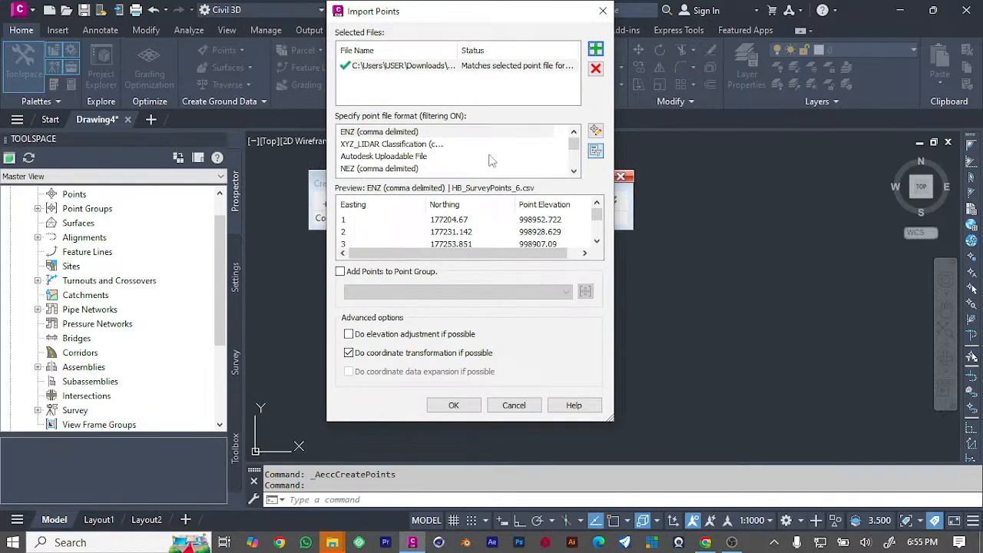
# Step: Import the survey points in ENZ (comma delimited) format with the option to add points to a point group enabled
pyautogui.scroll(-3, 535, 162)
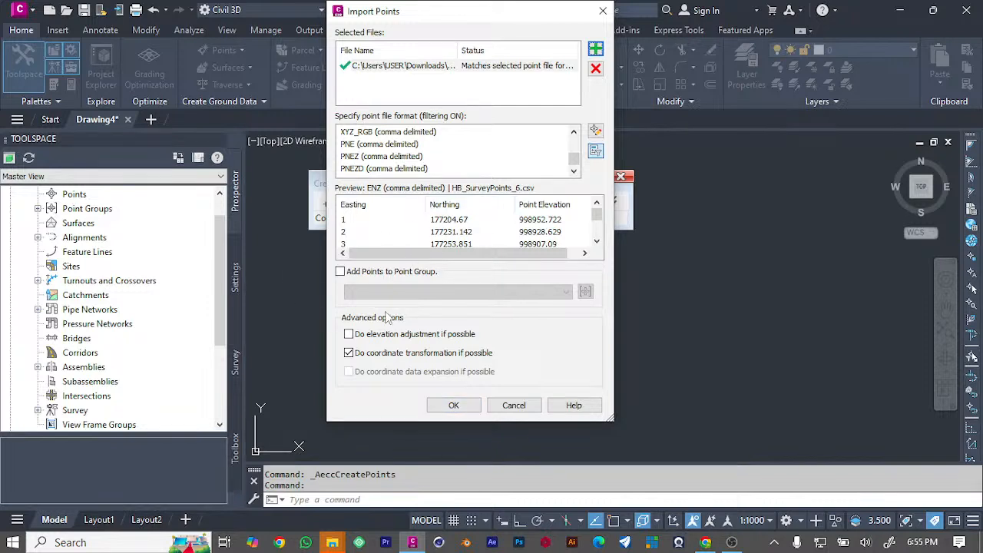
pyautogui.click(340, 272)
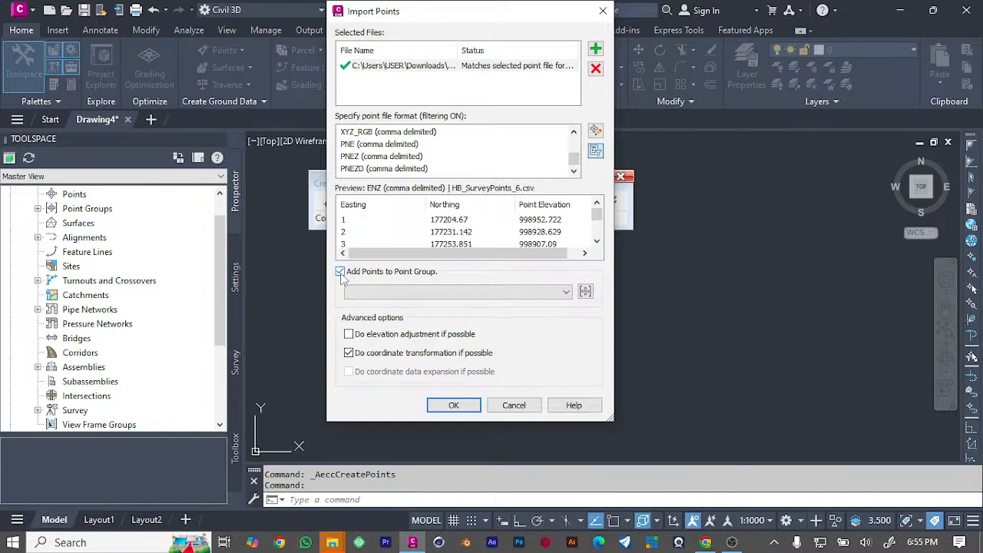
pyautogui.click(452, 405)
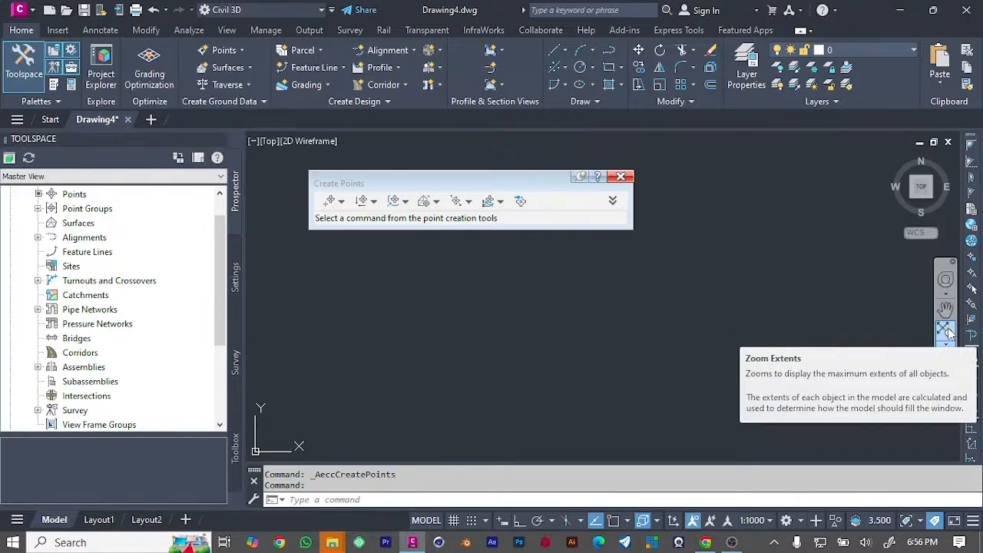
# Step: Zoom to the extents of Drawing4, dismiss the point creation tools and examine the layout of the imported points
pyautogui.click(945, 330)
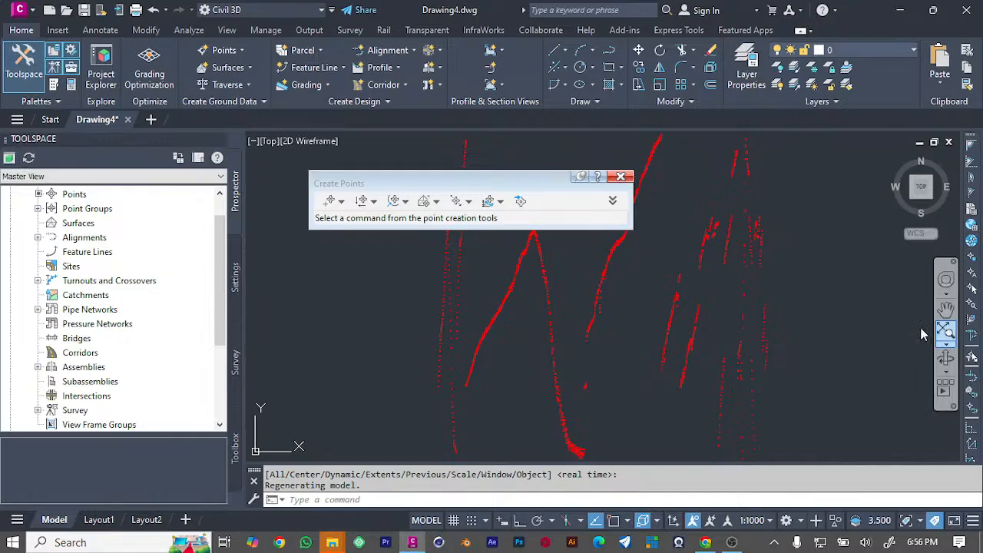
pyautogui.scroll(4, 642, 337)
pyautogui.scroll(-15, 642, 337)
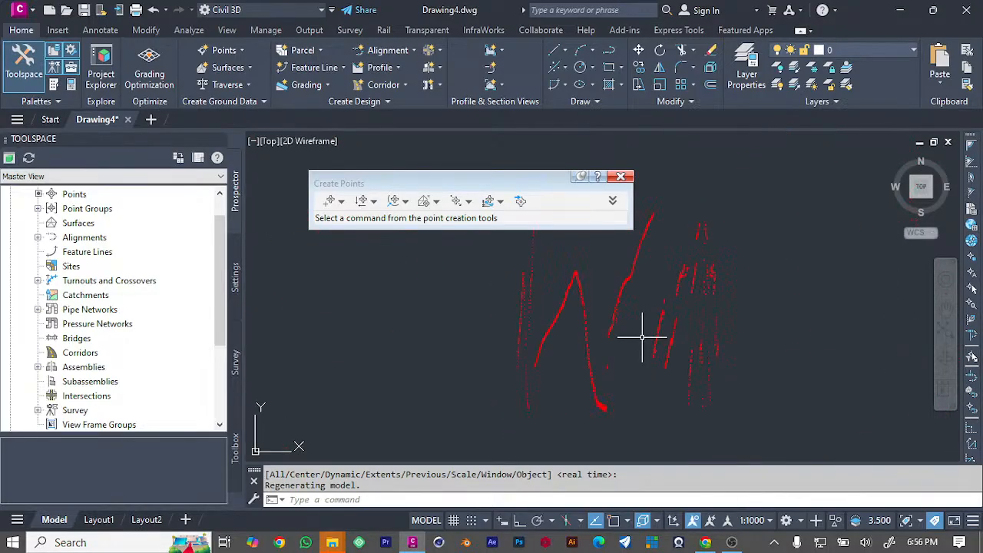
pyautogui.scroll(4, 642, 338)
pyautogui.scroll(4, 638, 337)
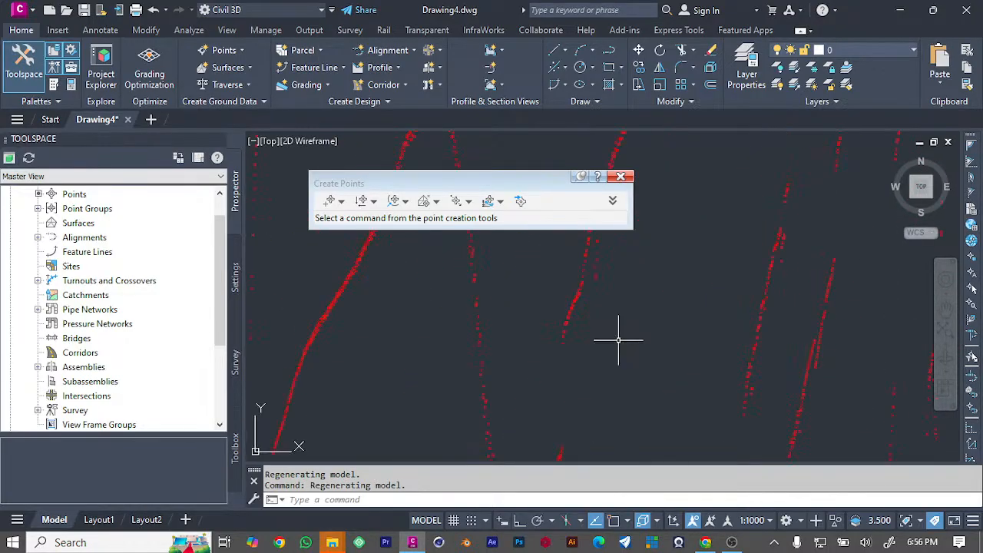
pyautogui.scroll(-4, 614, 336)
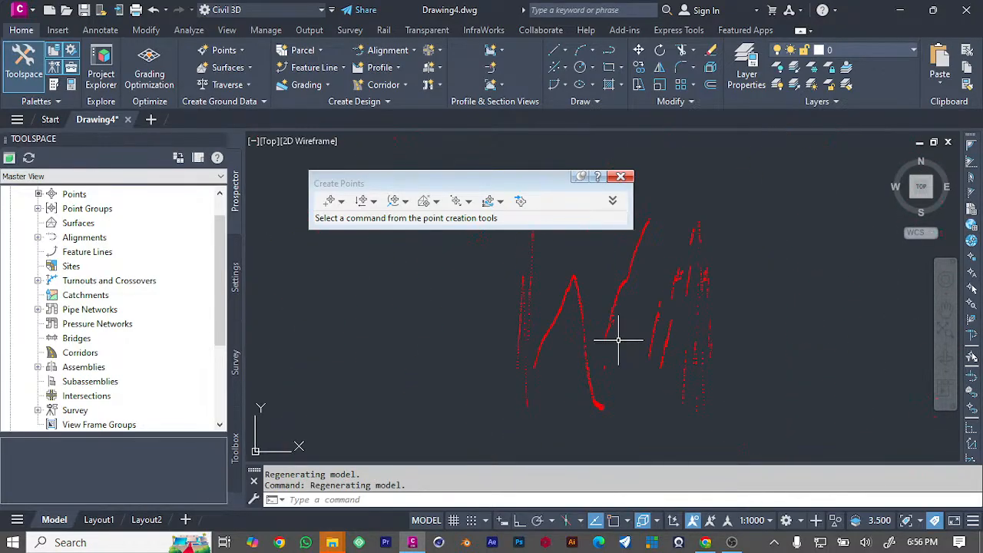
pyautogui.click(620, 176)
pyautogui.scroll(5, 615, 288)
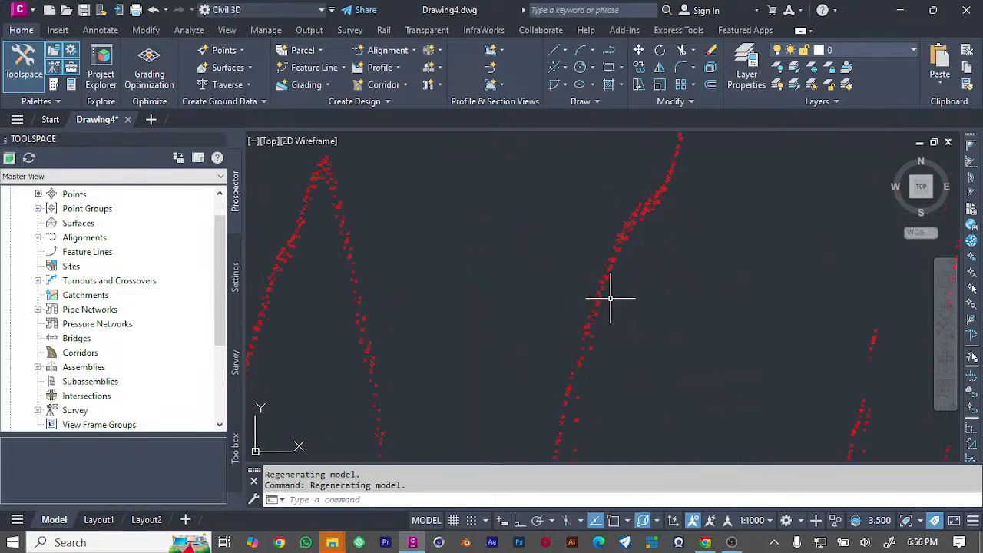
pyautogui.scroll(-5, 610, 291)
pyautogui.scroll(-4, 606, 305)
pyautogui.scroll(5, 607, 310)
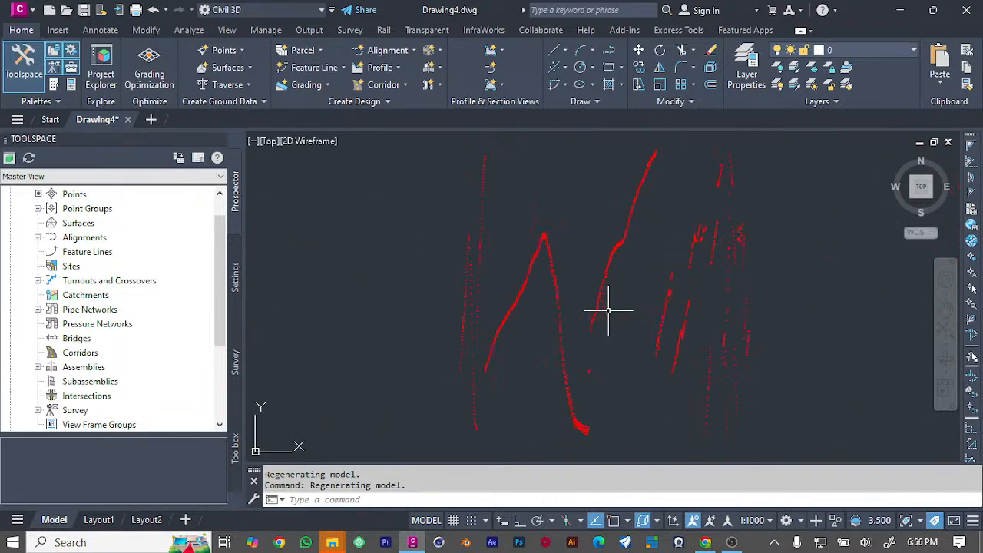
pyautogui.scroll(4, 724, 253)
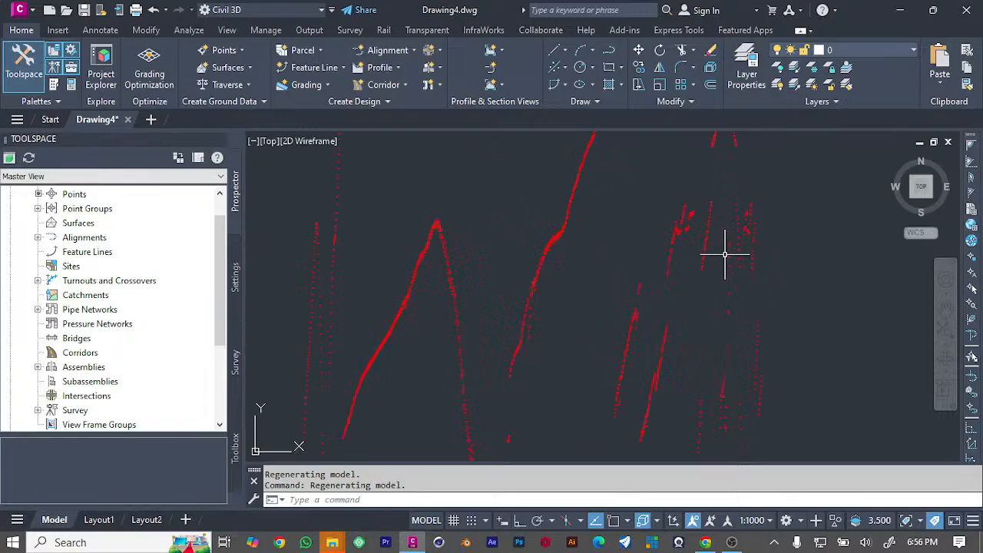
pyautogui.scroll(-6, 724, 252)
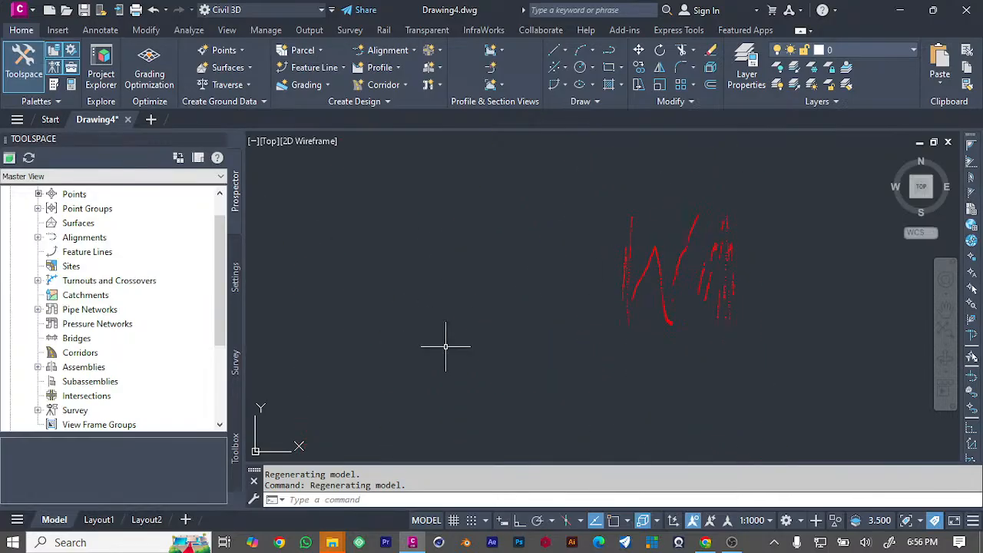
# Step: Create a new drawing from the _Autodesk Civil 3D (Metric) NCS template and close Drawing4 without saving its changes
pyautogui.hotkey('ctrl', 'n')
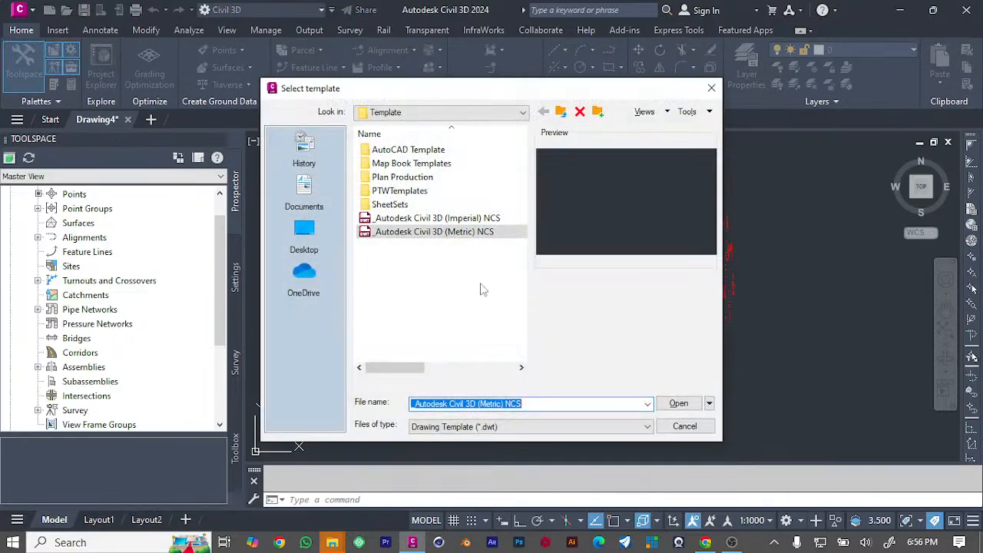
pyautogui.click(680, 405)
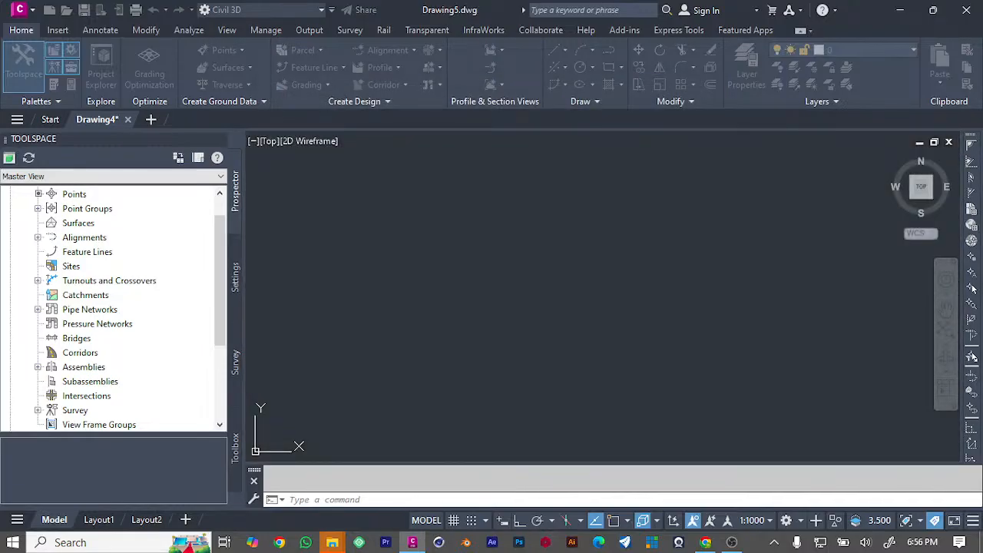
pyautogui.moveTo(412, 541)
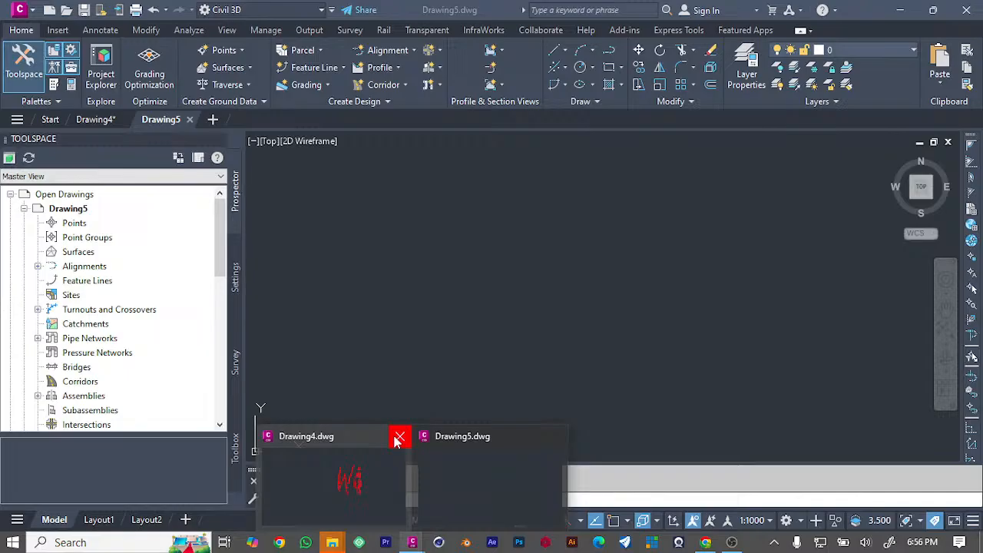
pyautogui.click(399, 437)
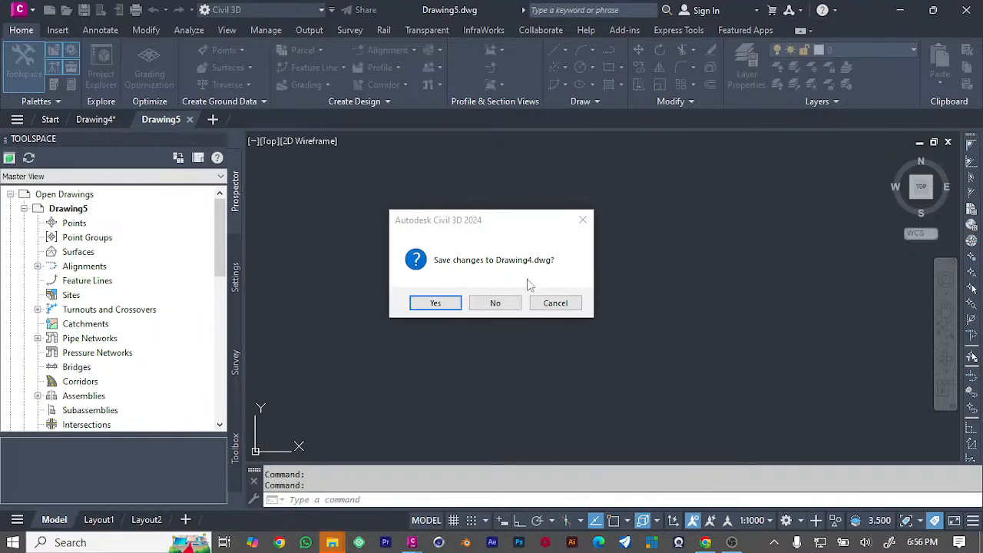
pyautogui.click(498, 304)
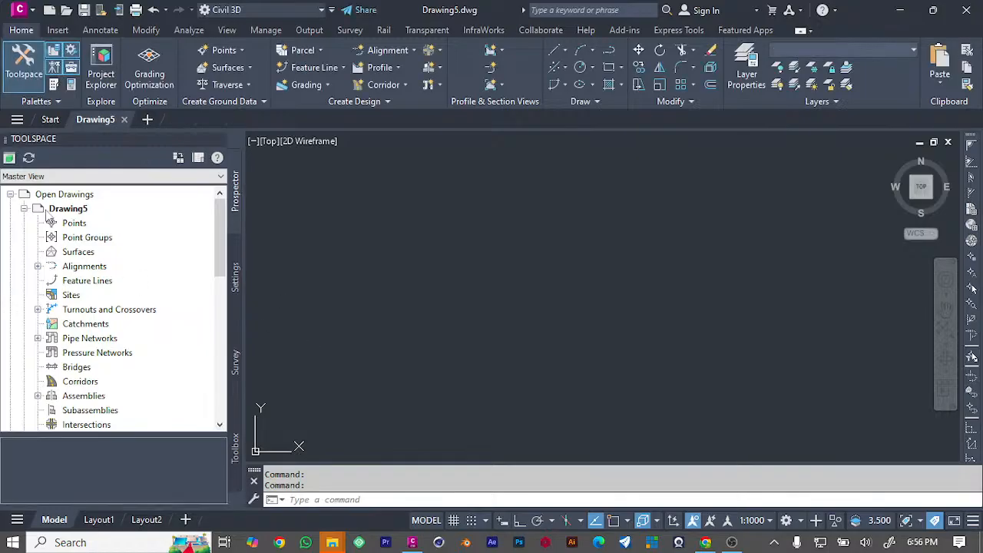
# Step: Start a point import into Drawing5 and add HB_SurveyPoints_6 from the Downloads folder as the source file
pyautogui.rightClick(78, 224)
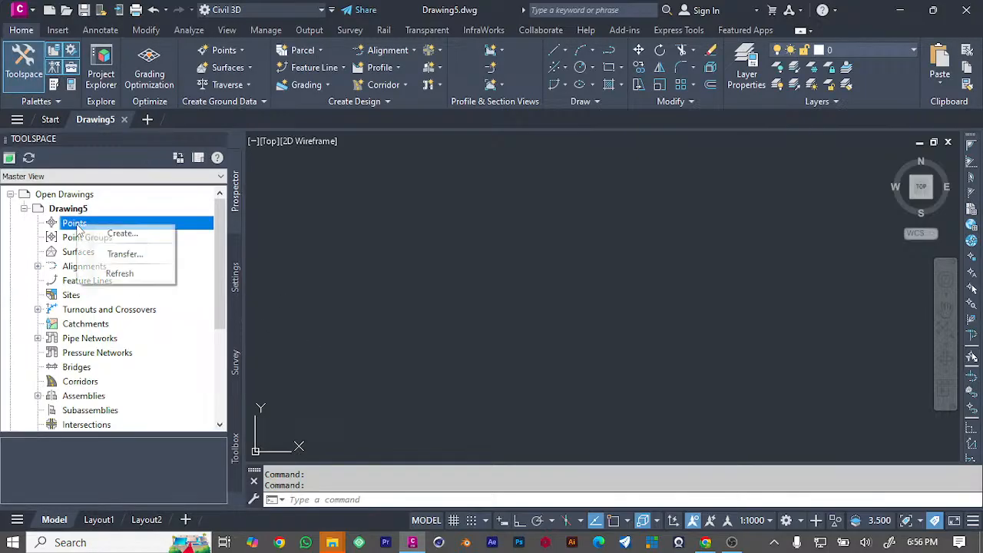
pyautogui.click(121, 234)
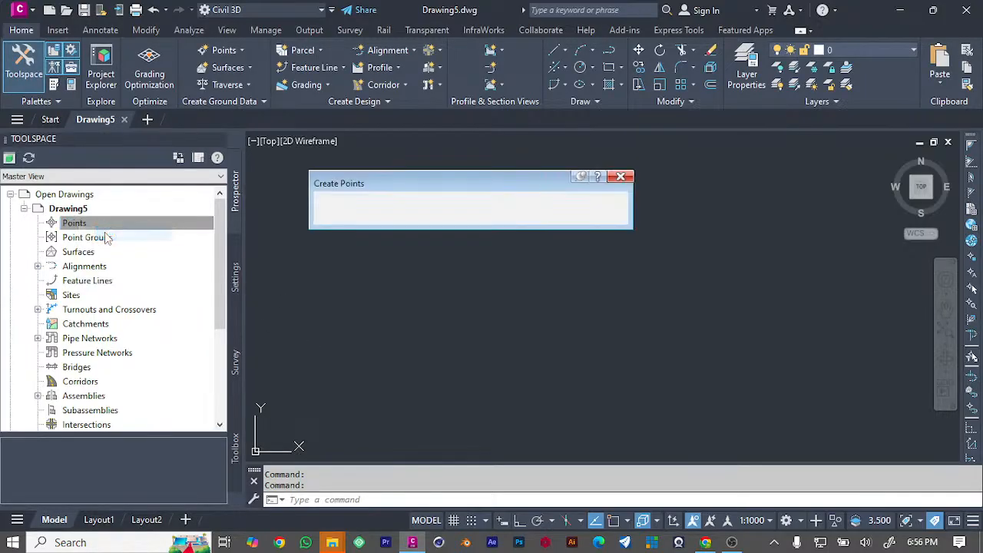
pyautogui.click(520, 201)
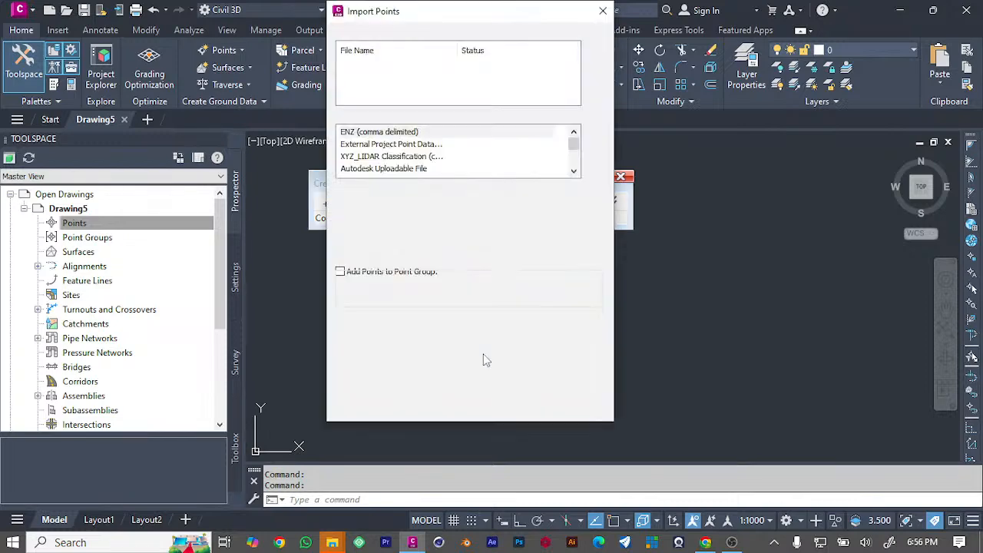
pyautogui.click(596, 48)
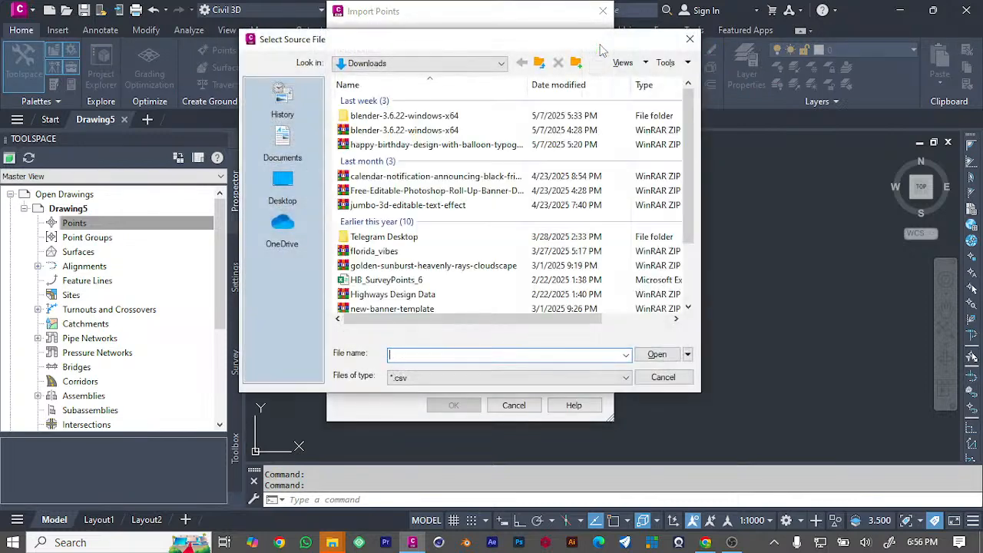
pyautogui.scroll(-3, 410, 231)
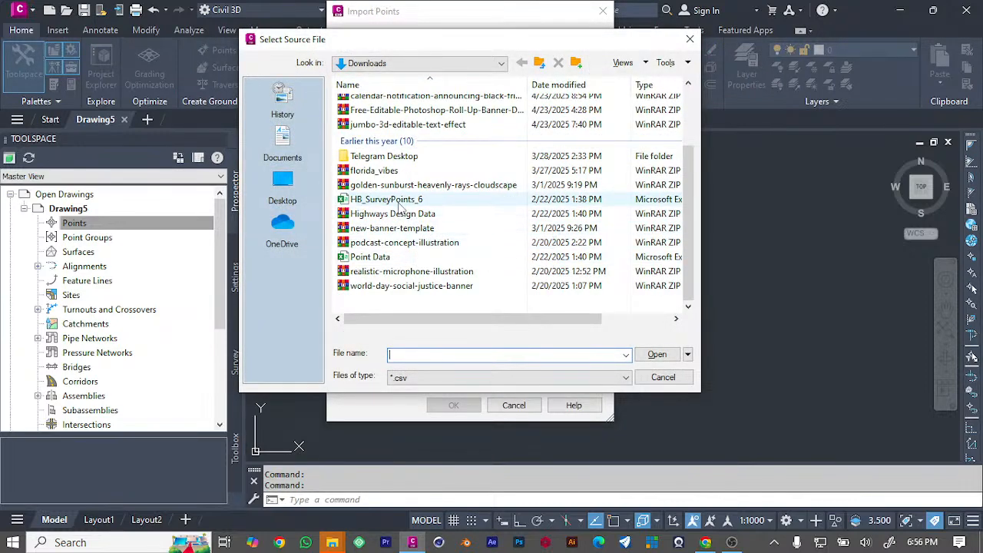
pyautogui.click(403, 202)
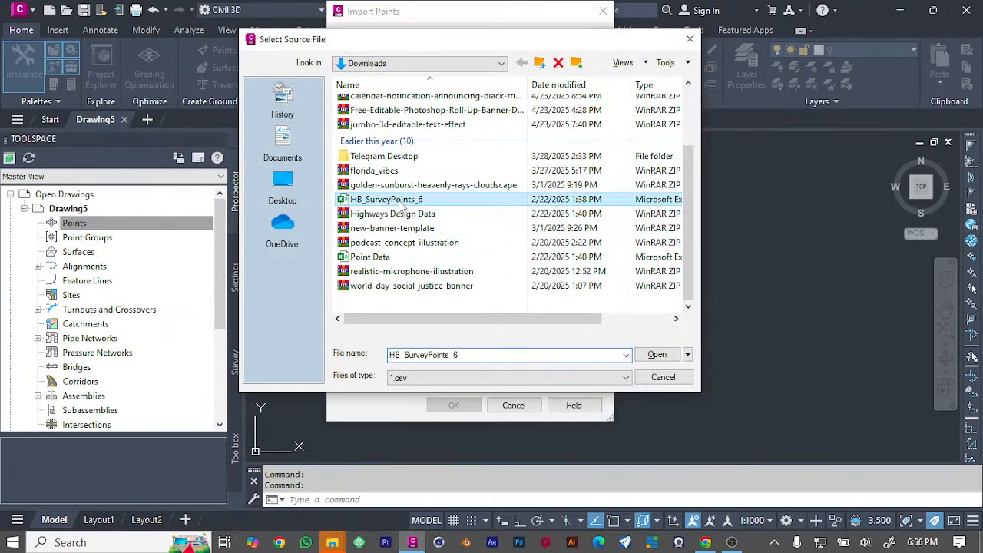
pyautogui.click(657, 354)
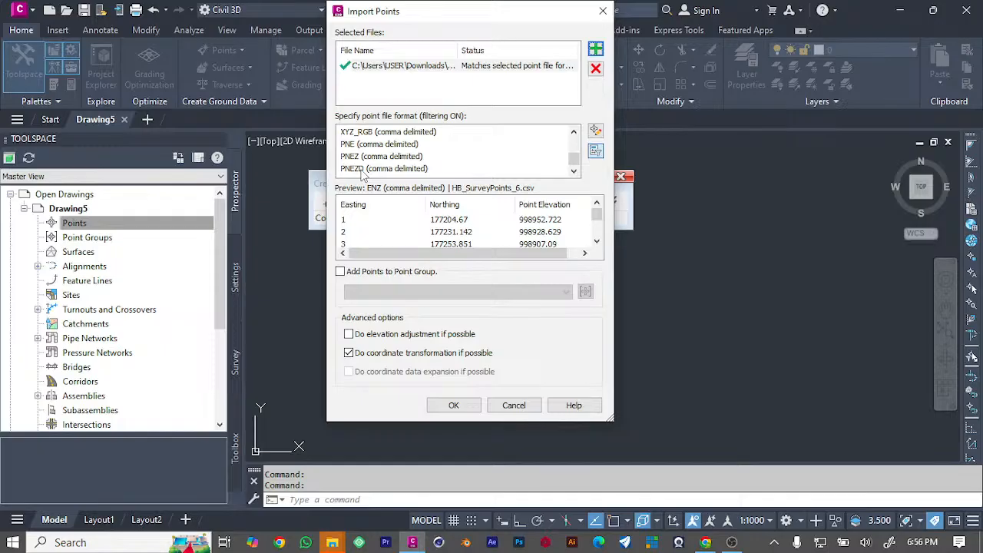
# Step: Import the points in PNEZD (comma delimited) format, dismiss the point creation tools and show the full extents of the drawing
pyautogui.click(364, 170)
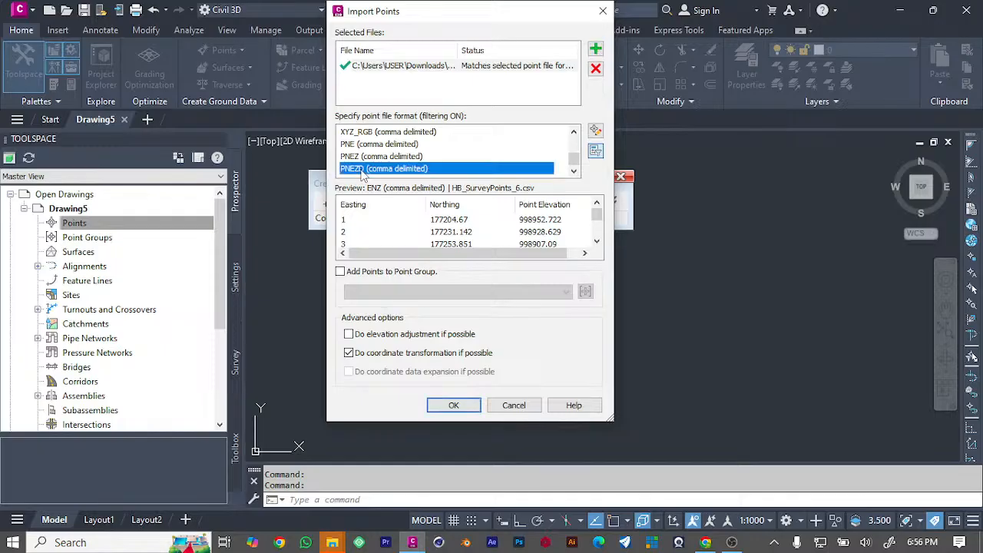
pyautogui.click(455, 406)
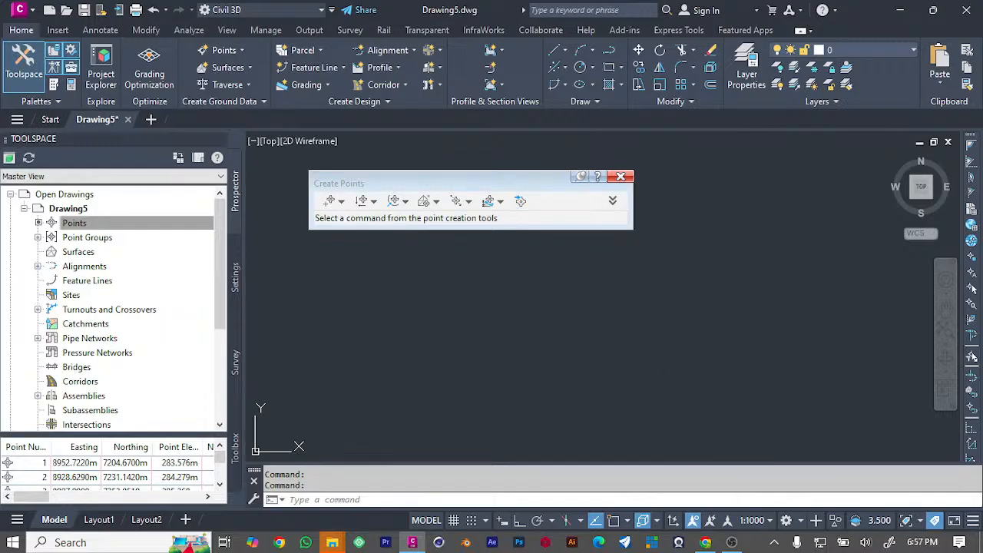
pyautogui.click(620, 176)
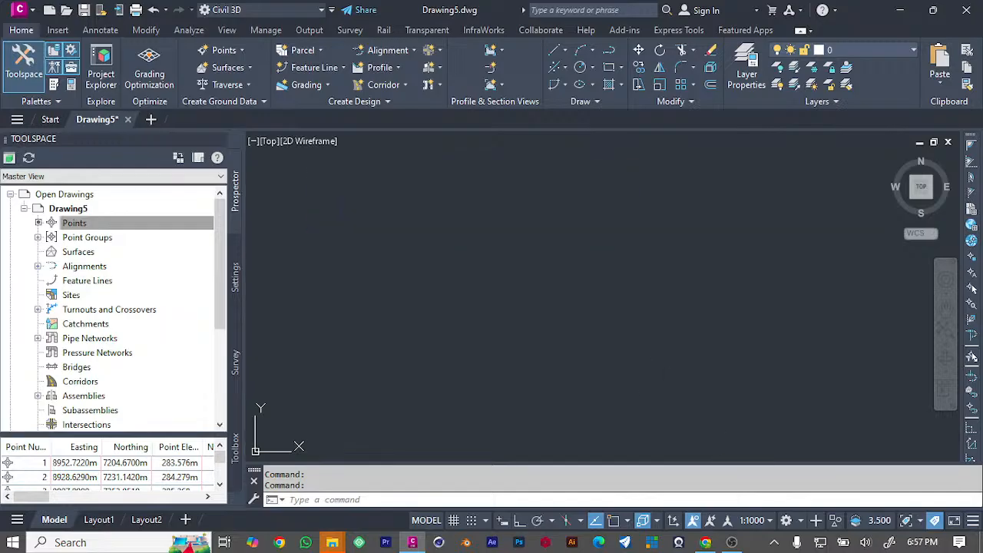
pyautogui.click(945, 331)
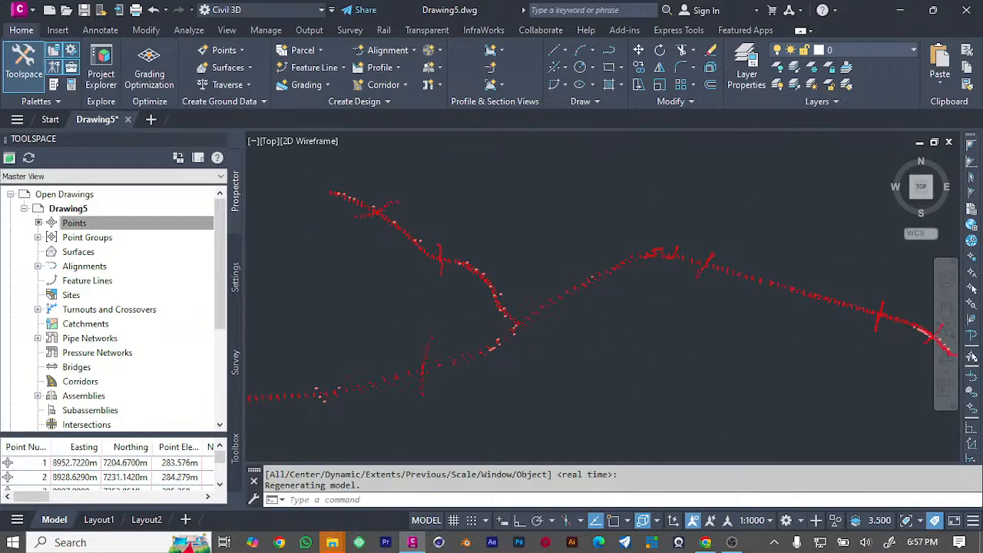
# Step: Examine the imported survey points across the drawing, at the branch junction and along the western end, and read one point's details
pyautogui.scroll(2, 650, 329)
pyautogui.scroll(-3, 636, 329)
pyautogui.scroll(5, 636, 330)
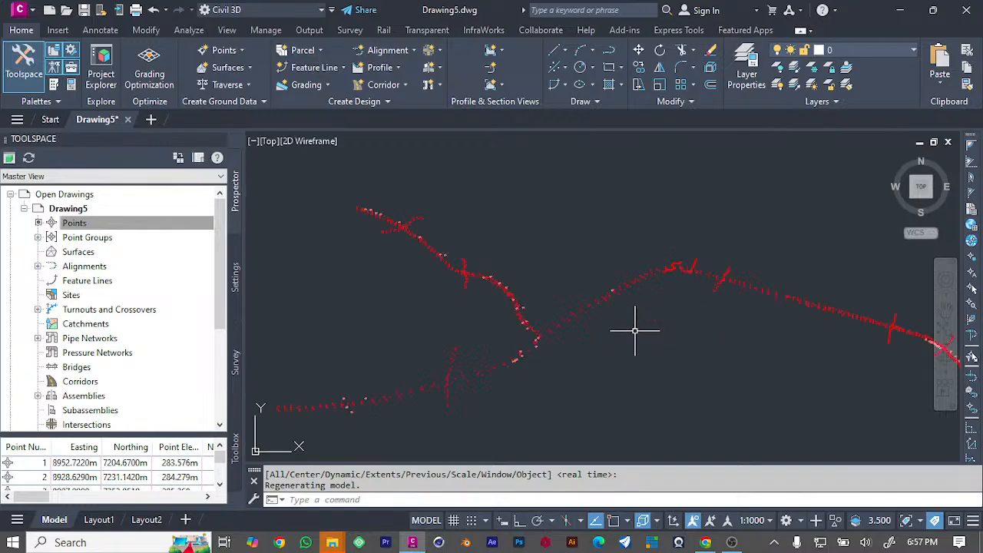
pyautogui.scroll(4, 544, 338)
pyautogui.scroll(-5, 529, 335)
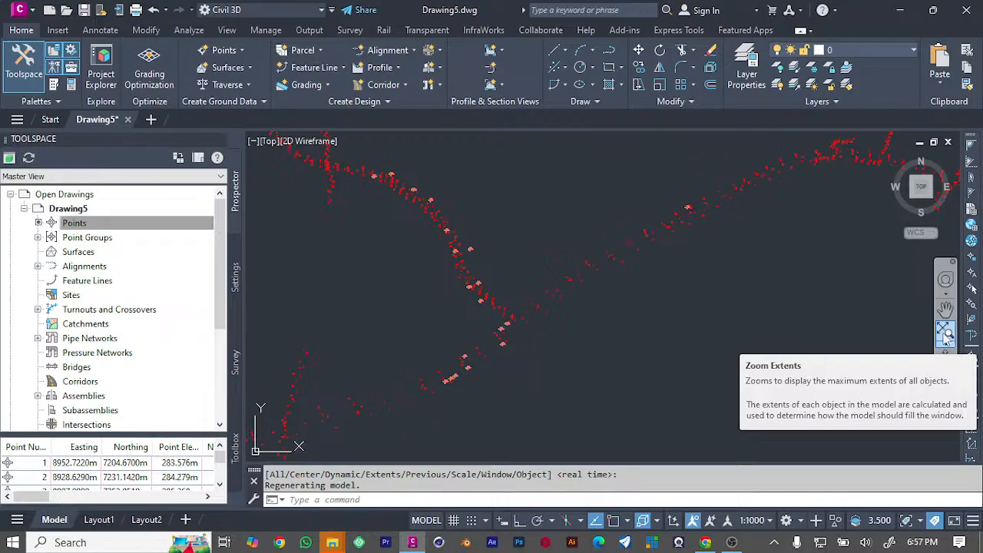
pyautogui.click(947, 335)
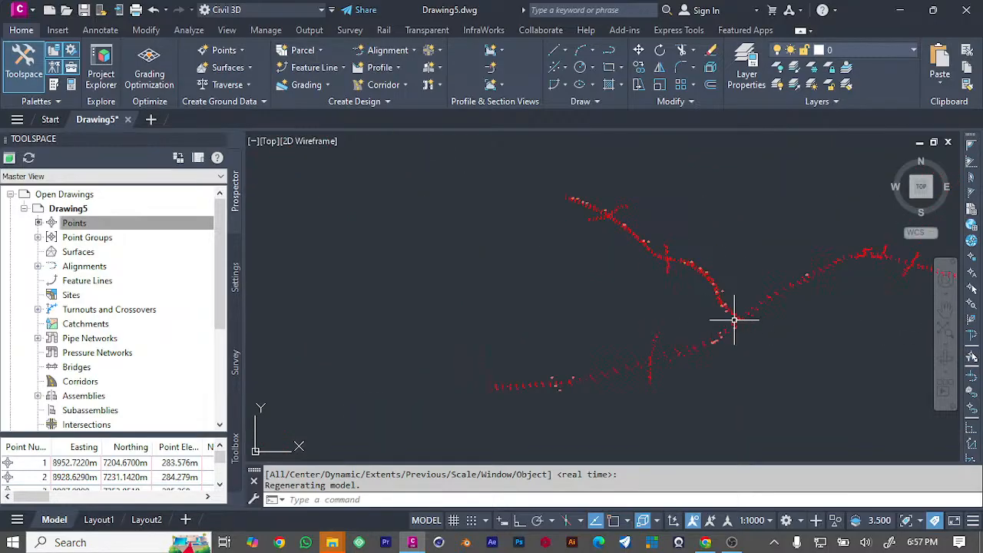
pyautogui.scroll(2, 733, 318)
pyautogui.scroll(-2, 733, 319)
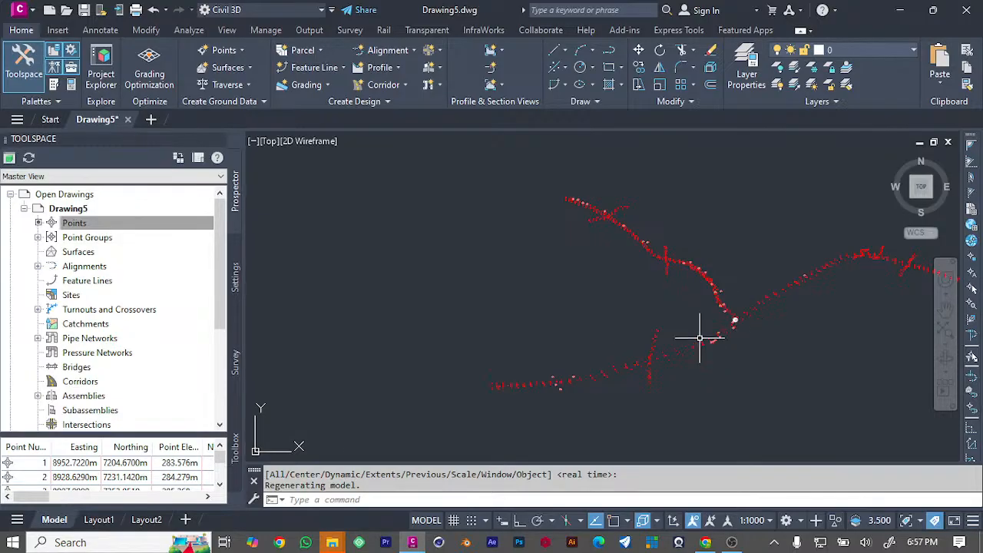
pyautogui.scroll(3, 662, 361)
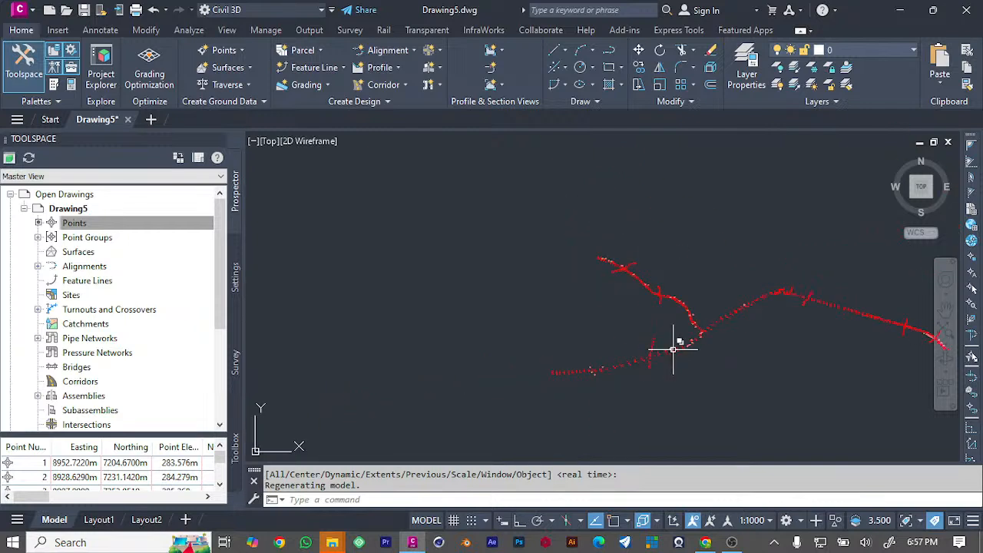
pyautogui.moveTo(673, 349)
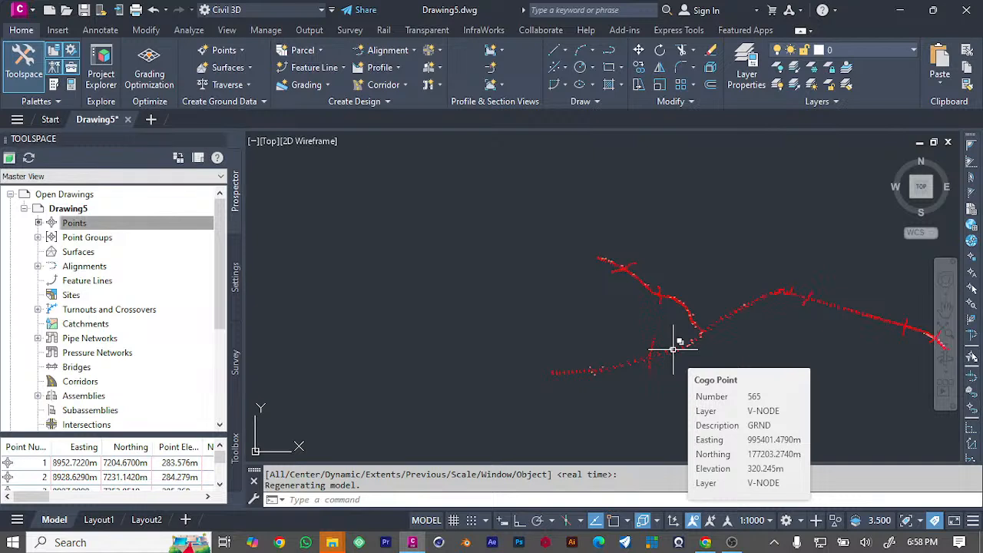
pyautogui.scroll(4, 720, 320)
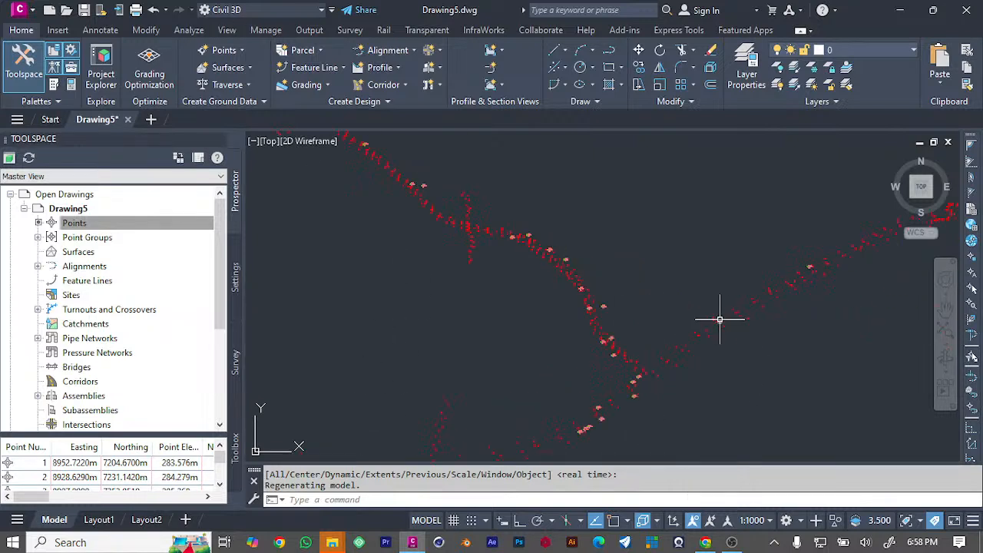
pyautogui.scroll(-4, 689, 335)
pyautogui.scroll(4, 462, 417)
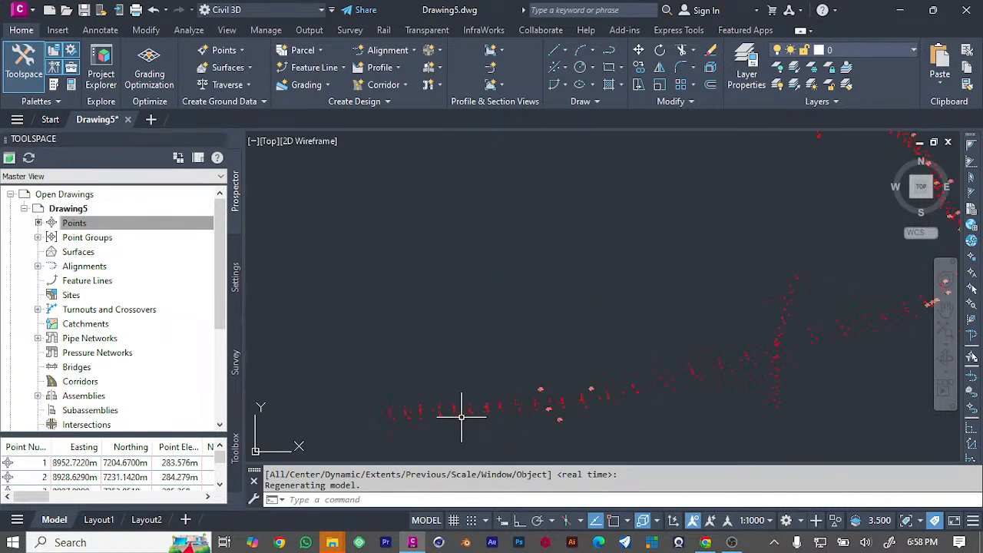
pyautogui.scroll(6, 441, 395)
pyautogui.scroll(-4, 441, 396)
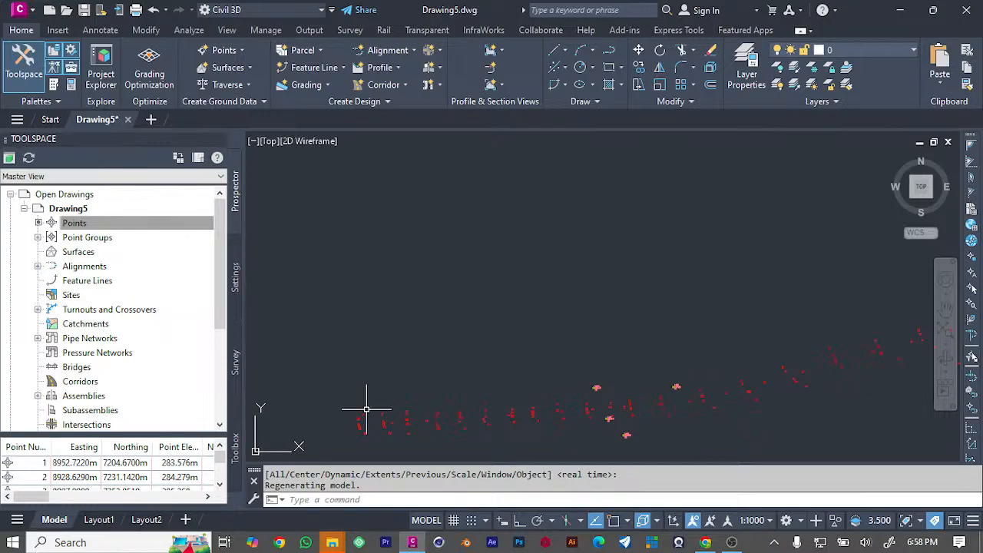
pyautogui.scroll(-2, 366, 409)
# Step: Create a new point group in Drawing5 that includes all points, keeping the Basic point style and Point#-Elevation-Description label style
pyautogui.click(112, 239)
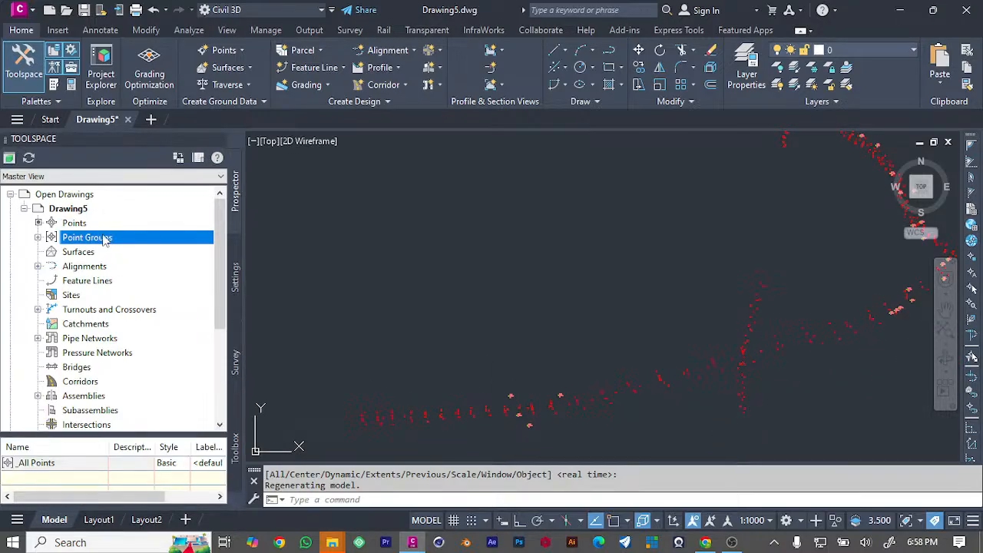
pyautogui.rightClick(105, 240)
pyautogui.click(163, 263)
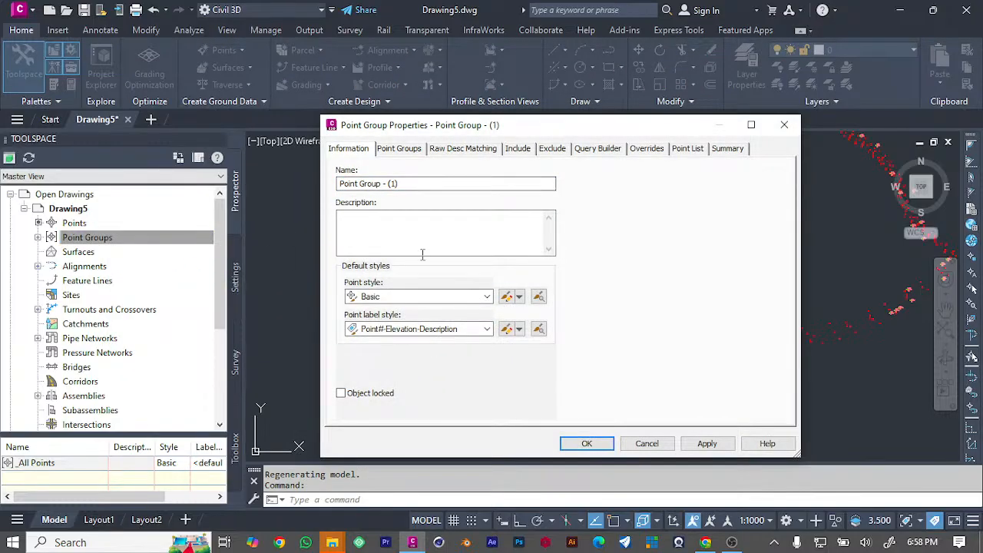
pyautogui.click(527, 150)
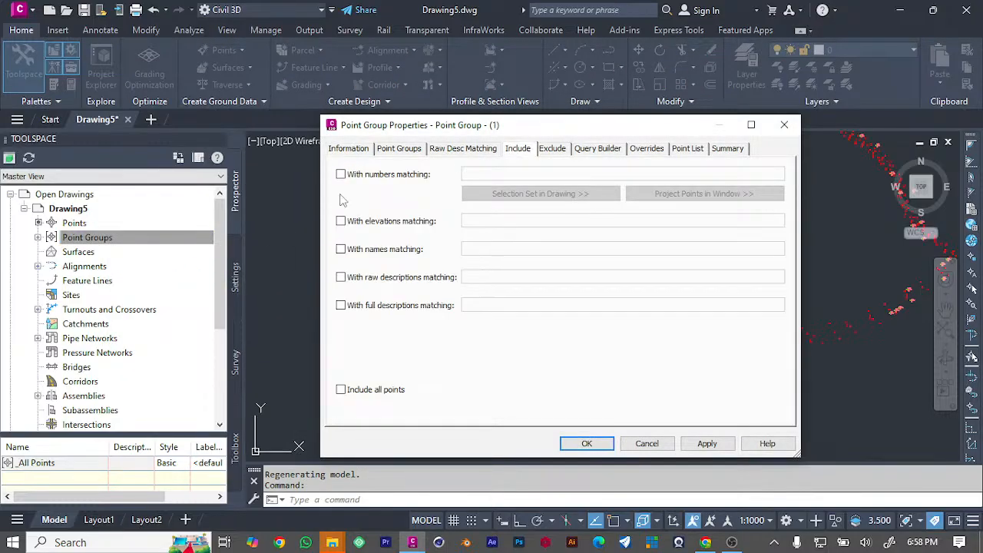
pyautogui.click(340, 389)
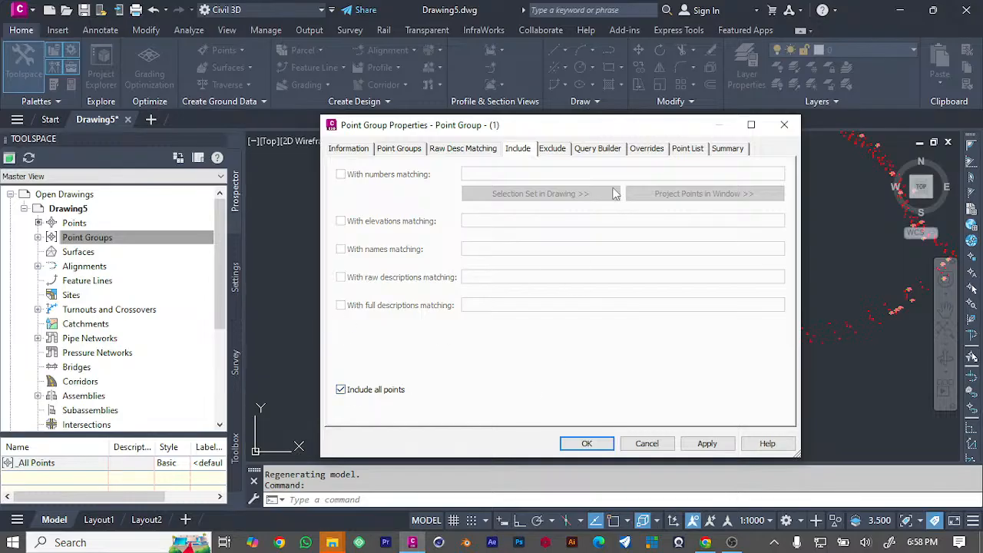
pyautogui.click(705, 444)
pyautogui.click(587, 444)
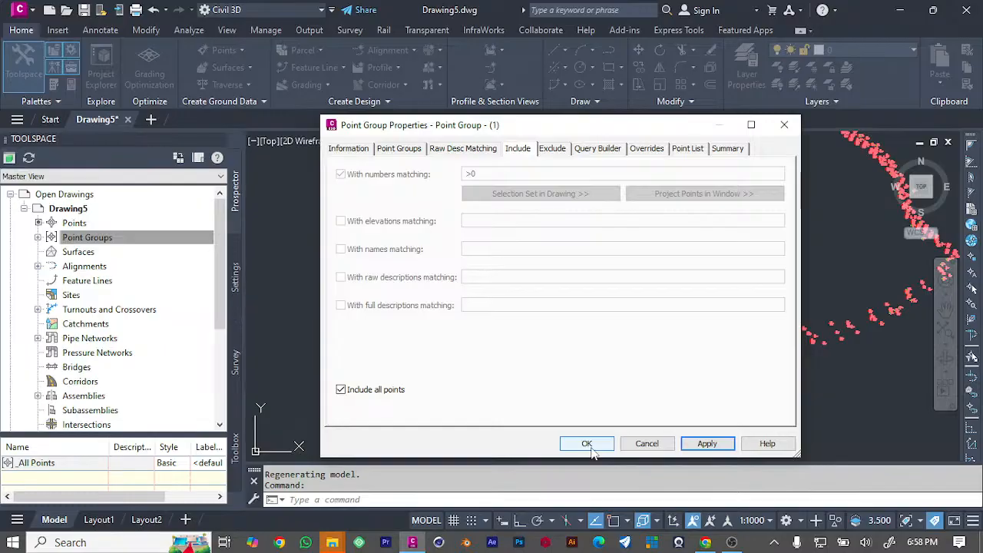
pyautogui.click(587, 444)
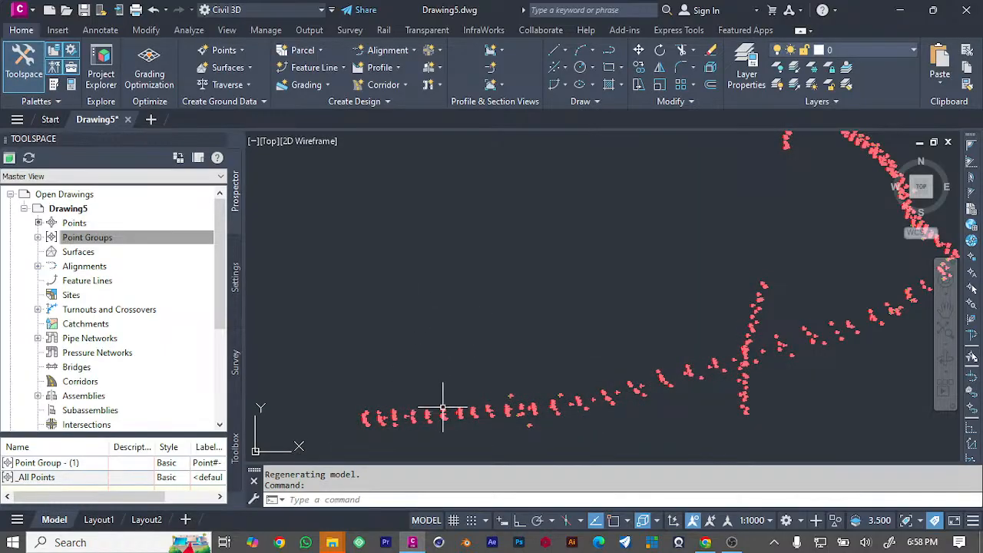
# Step: Examine the number, elevation and description labels of the points at the western end of the survey
pyautogui.scroll(3, 442, 407)
pyautogui.scroll(4, 456, 347)
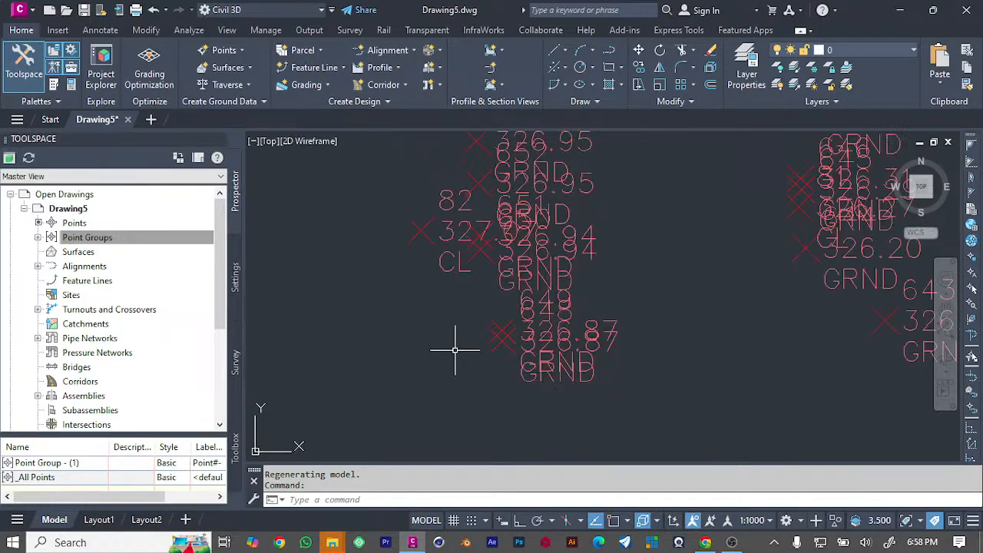
pyautogui.scroll(-4, 455, 348)
pyautogui.scroll(4, 509, 314)
pyautogui.scroll(-1, 508, 313)
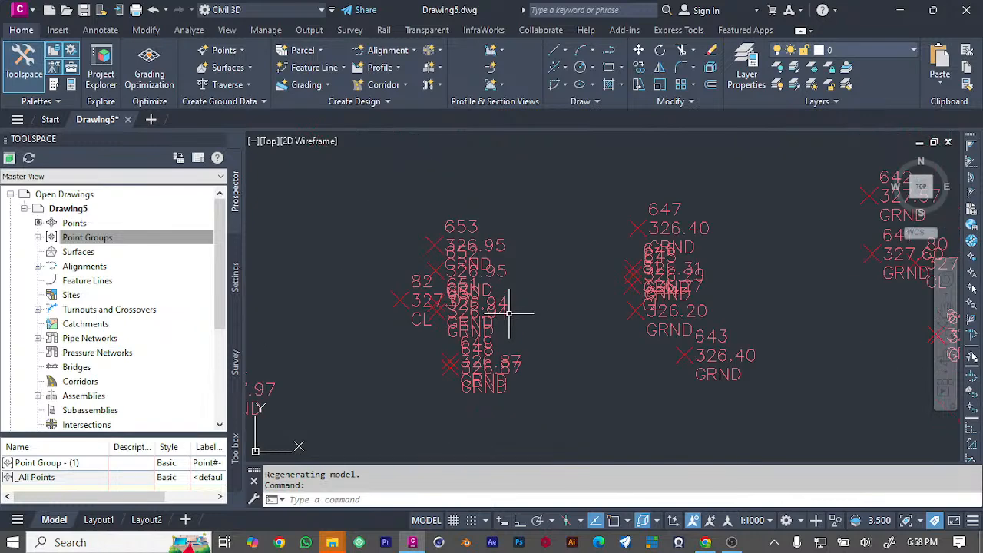
pyautogui.scroll(-3, 508, 314)
pyautogui.scroll(-4, 537, 264)
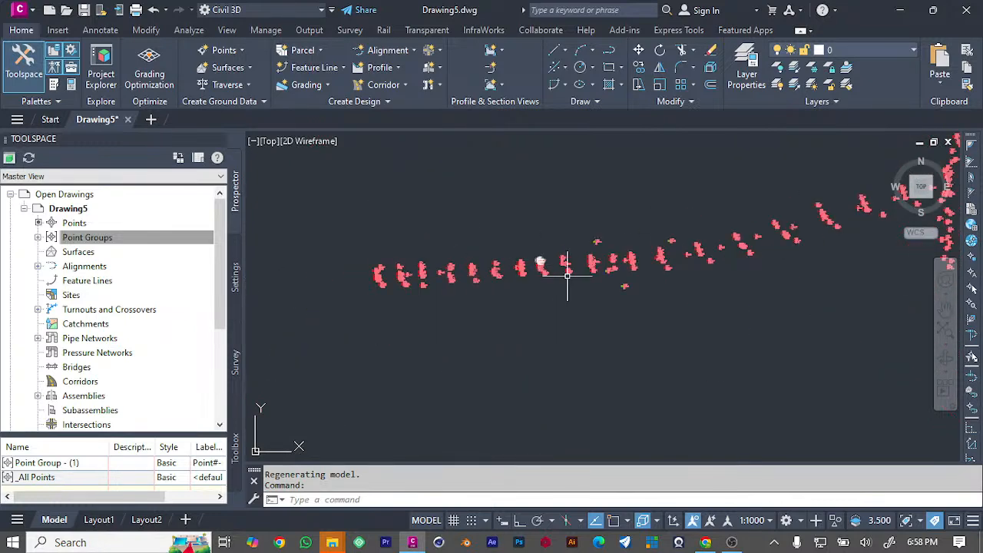
pyautogui.scroll(-2, 566, 274)
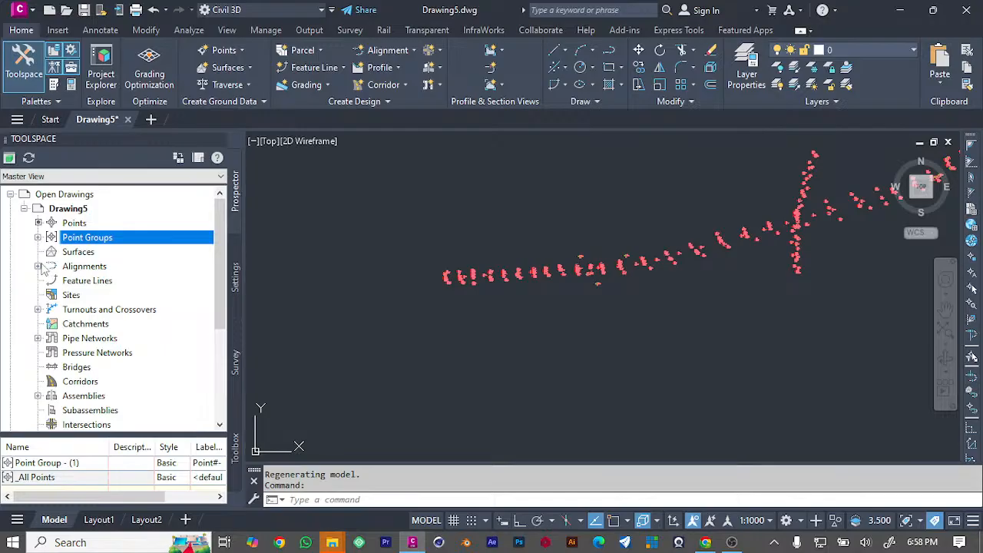
# Step: Open the properties of Point Group - (1), review its inclusion criteria and reapply the option to include all points
pyautogui.click(72, 255)
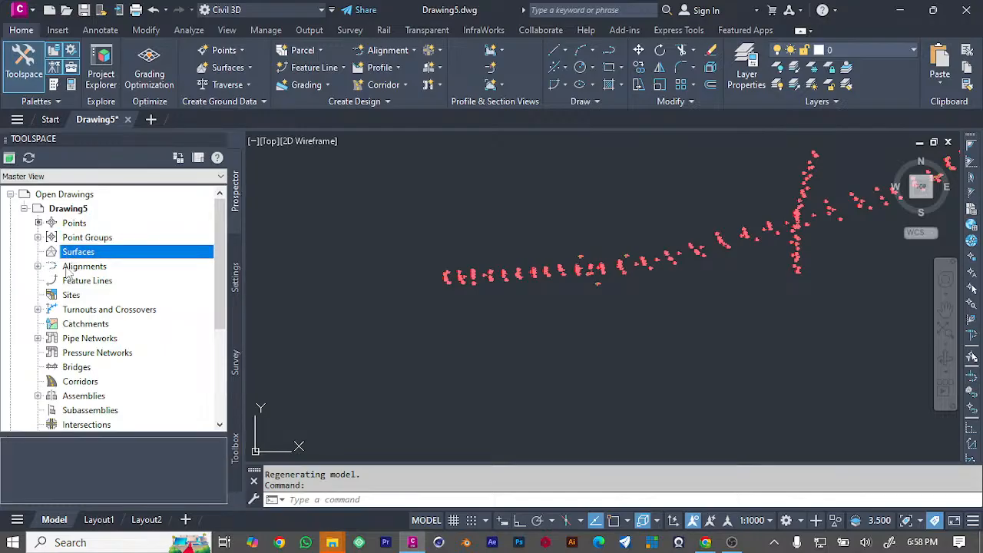
pyautogui.click(38, 238)
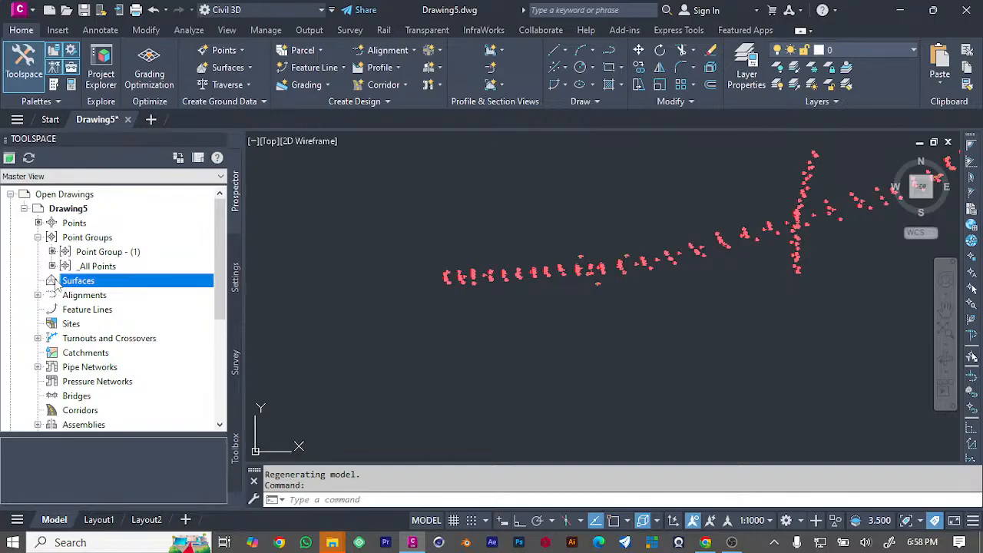
pyautogui.click(82, 266)
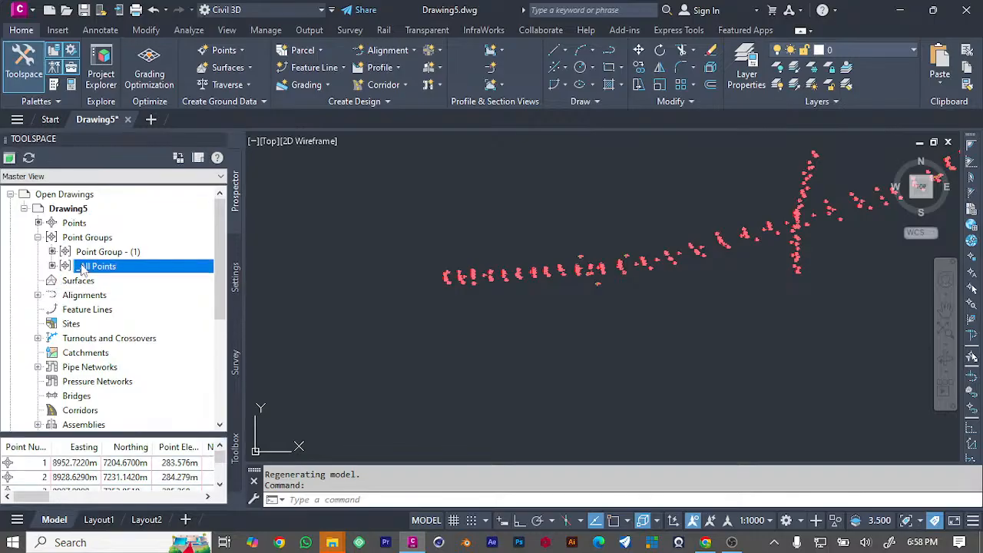
pyautogui.rightClick(88, 254)
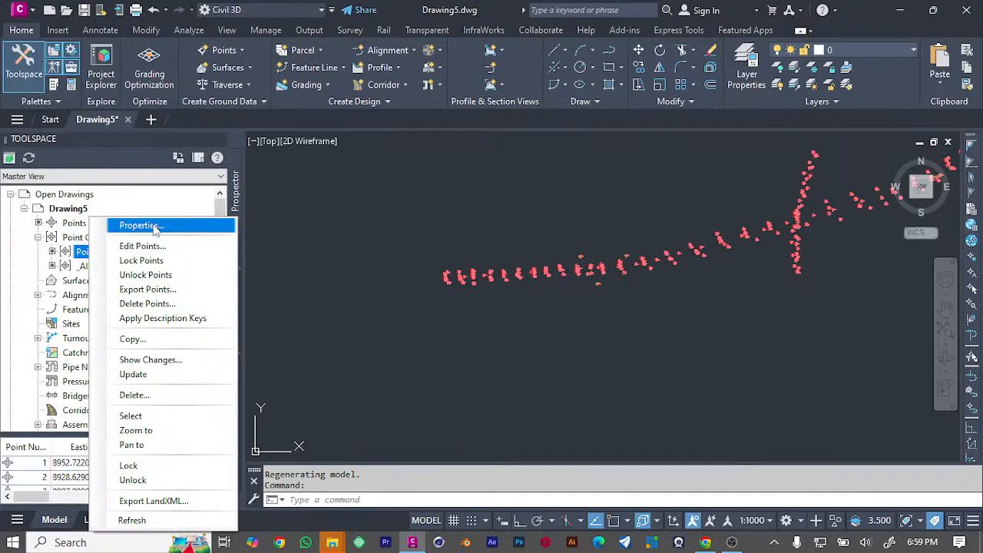
pyautogui.click(138, 225)
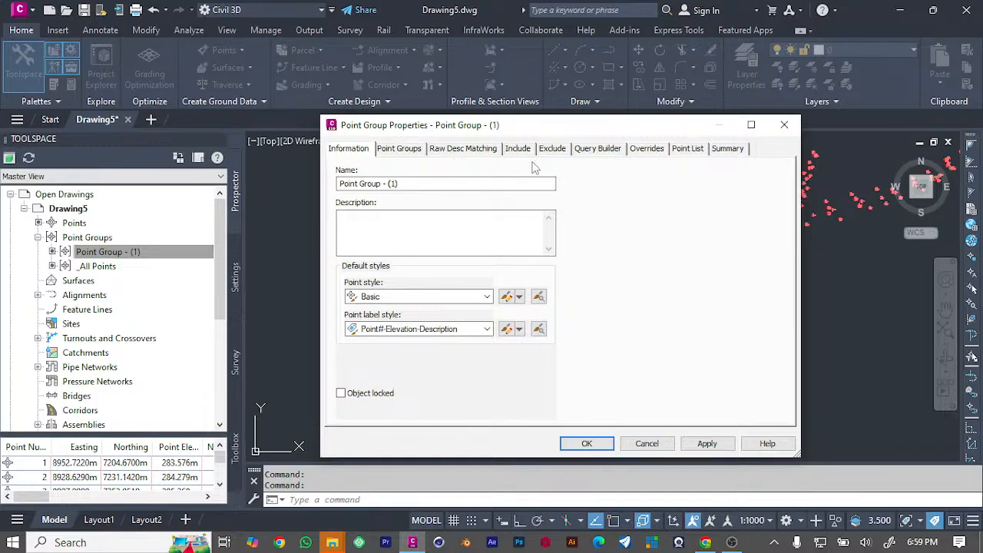
pyautogui.click(528, 151)
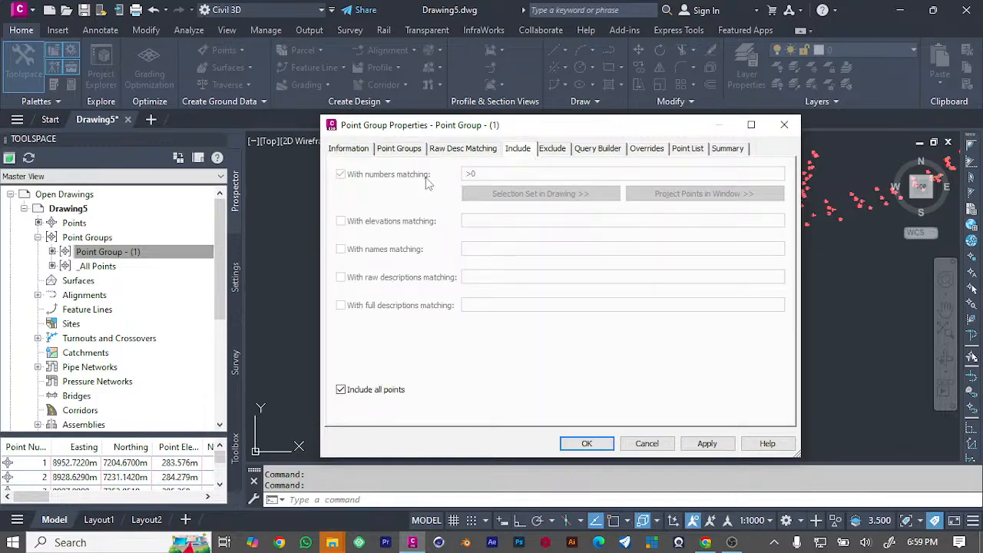
pyautogui.click(341, 390)
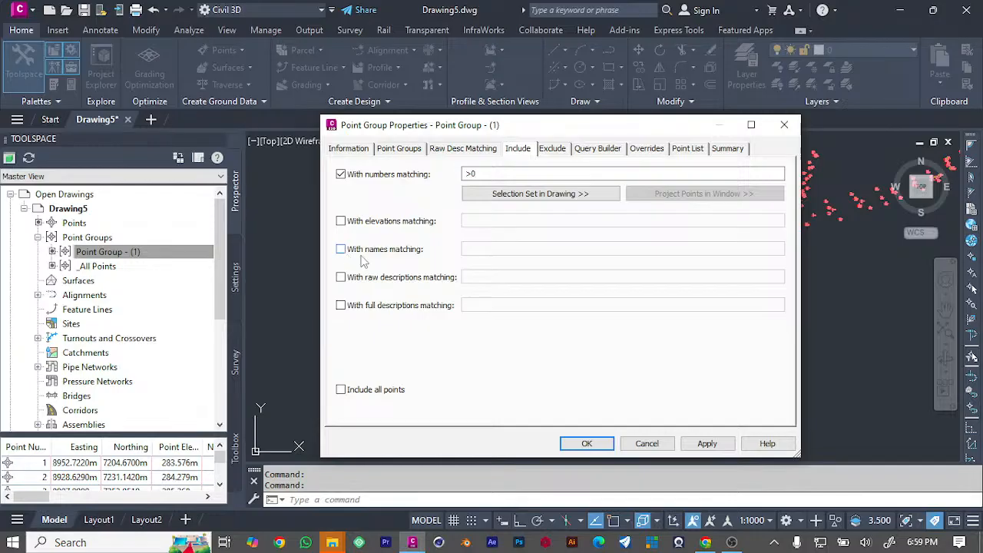
pyautogui.click(340, 389)
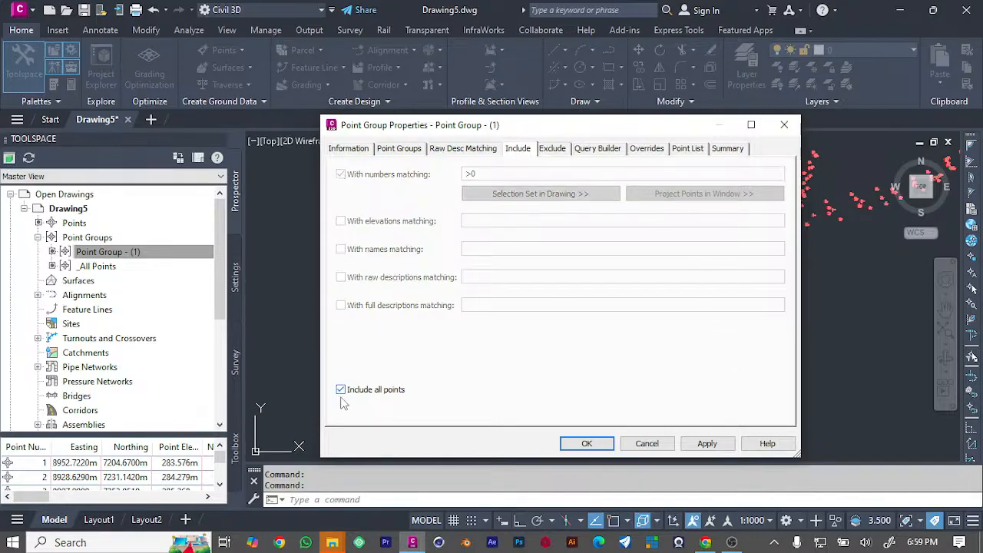
pyautogui.click(721, 449)
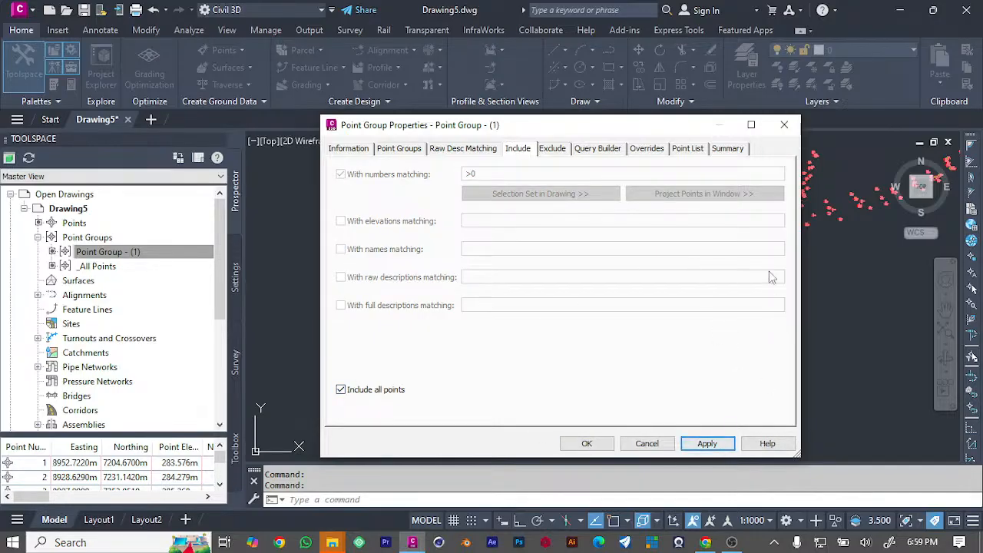
# Step: Rename the point group as road and accept its properties
pyautogui.click(350, 150)
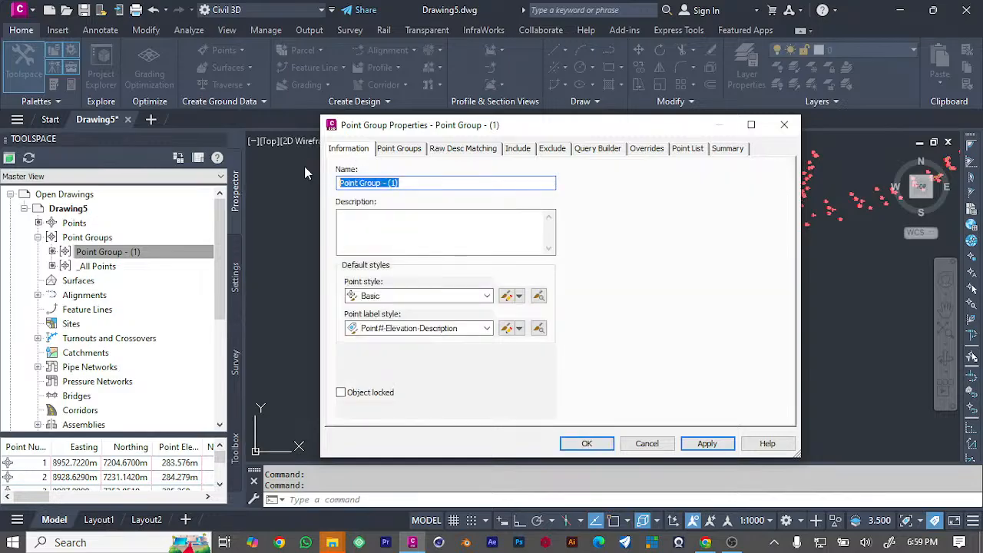
pyautogui.write('road')
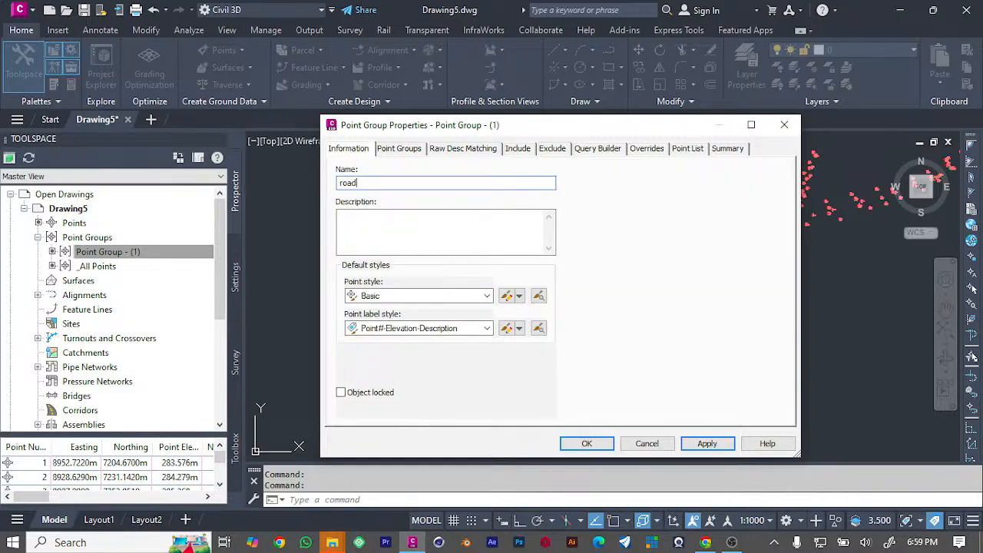
pyautogui.click(706, 444)
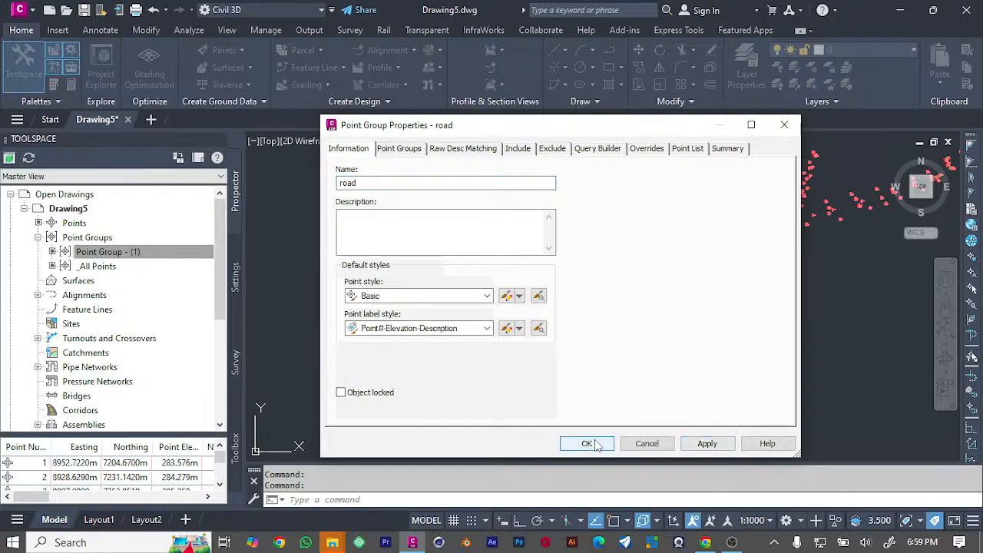
pyautogui.click(588, 444)
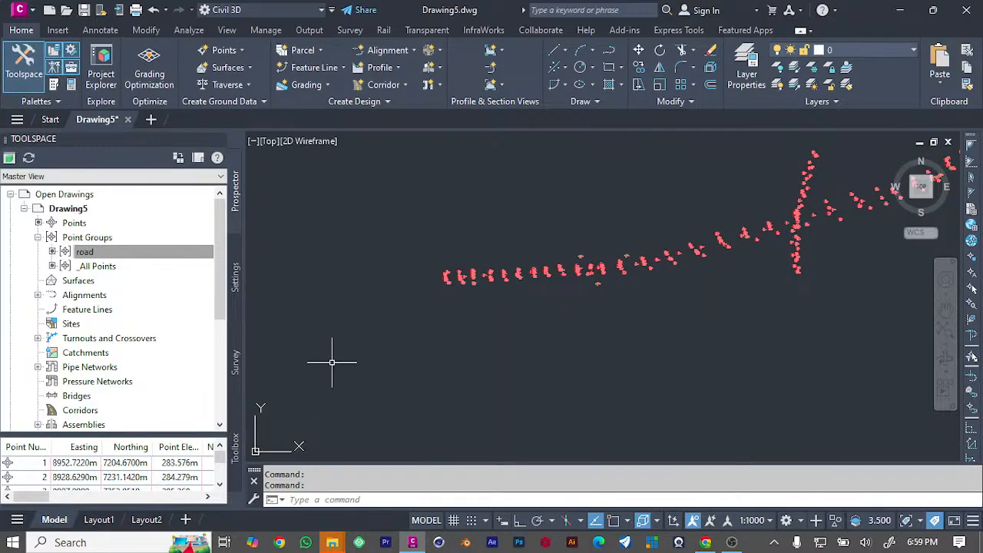
pyautogui.scroll(-2, 121, 282)
pyautogui.click(118, 281)
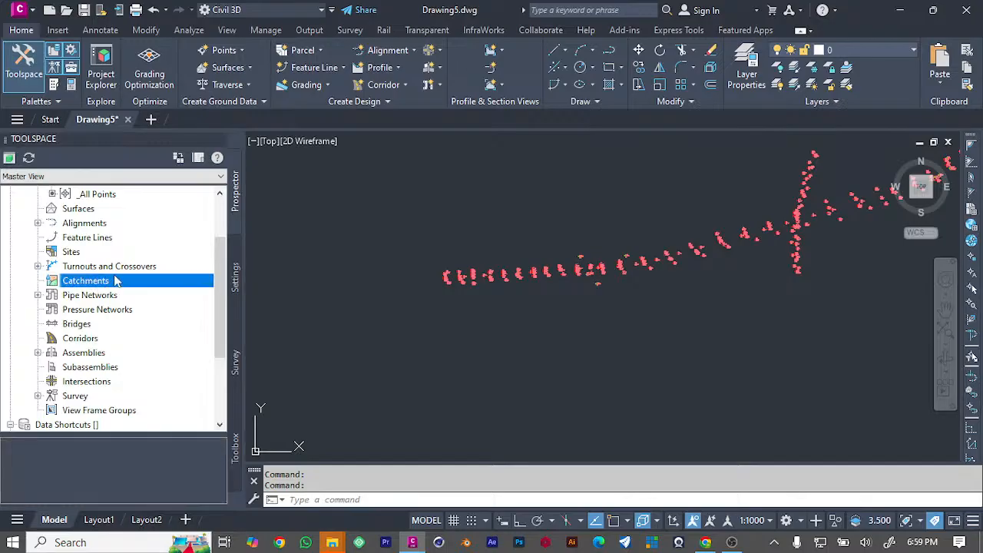
pyautogui.scroll(2, 116, 254)
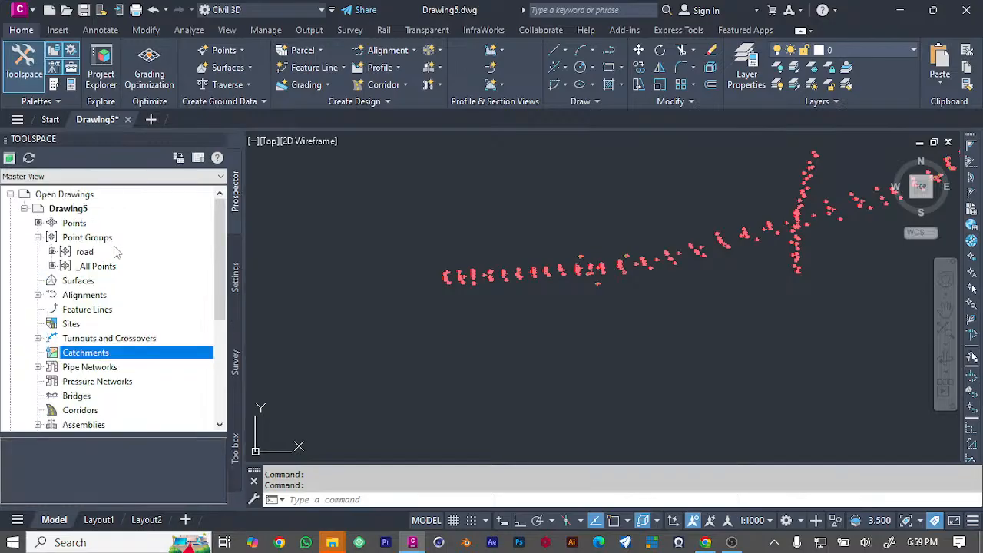
pyautogui.click(55, 284)
pyautogui.rightClick(55, 284)
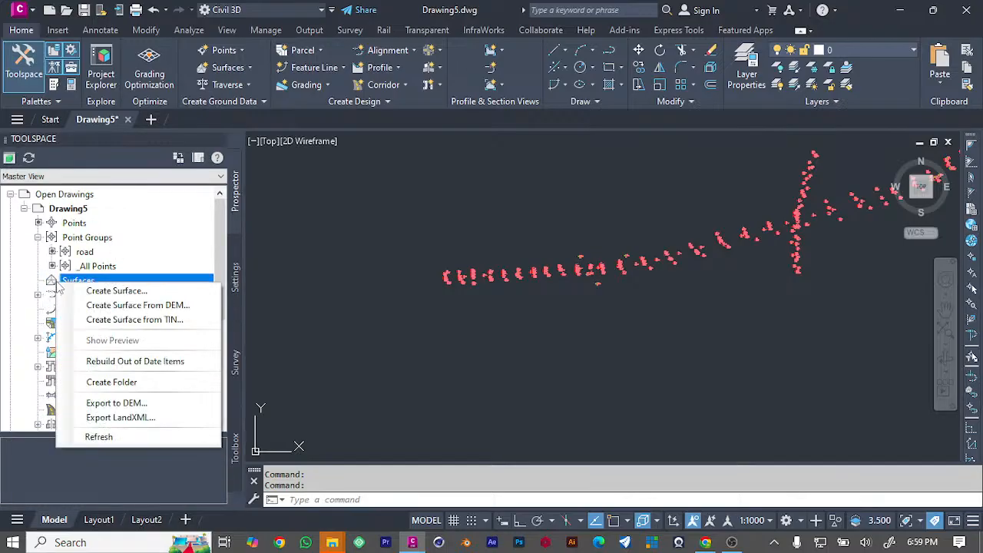
pyautogui.click(82, 253)
pyautogui.click(83, 266)
pyautogui.rightClick(83, 267)
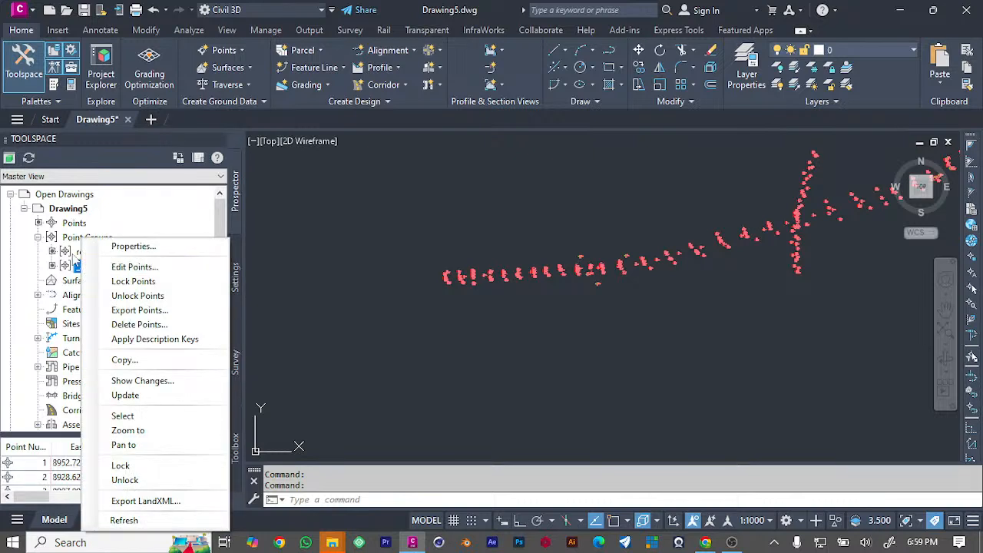
pyautogui.click(63, 272)
# Step: Create a TIN surface in Drawing5 on layer C-TOPO, keeping the default name and the Contours 2m and 10m (Background) style
pyautogui.click(65, 281)
pyautogui.rightClick(65, 284)
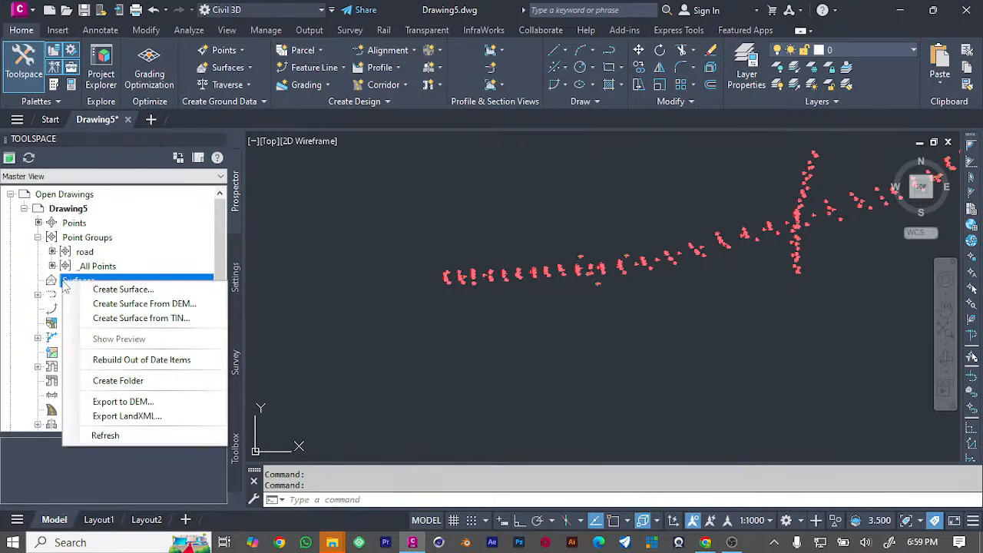
pyautogui.click(123, 290)
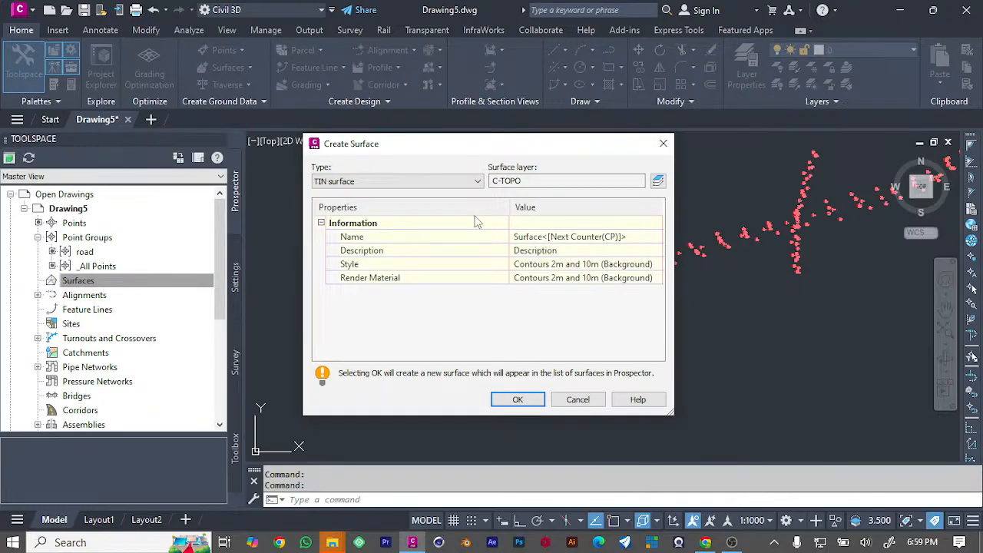
pyautogui.click(519, 399)
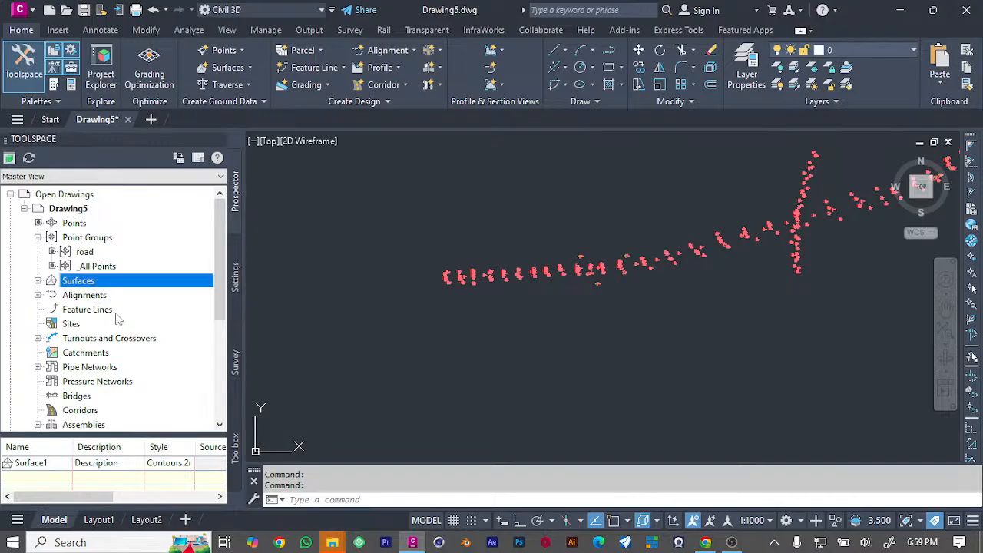
# Step: Add the road point group to the definition of Surface1 and apply it
pyautogui.click(38, 281)
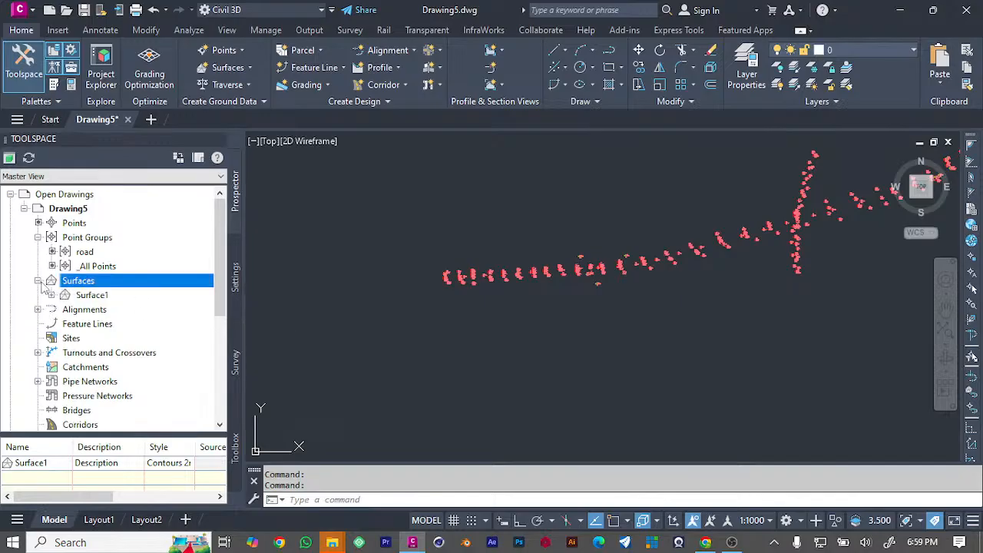
pyautogui.click(51, 295)
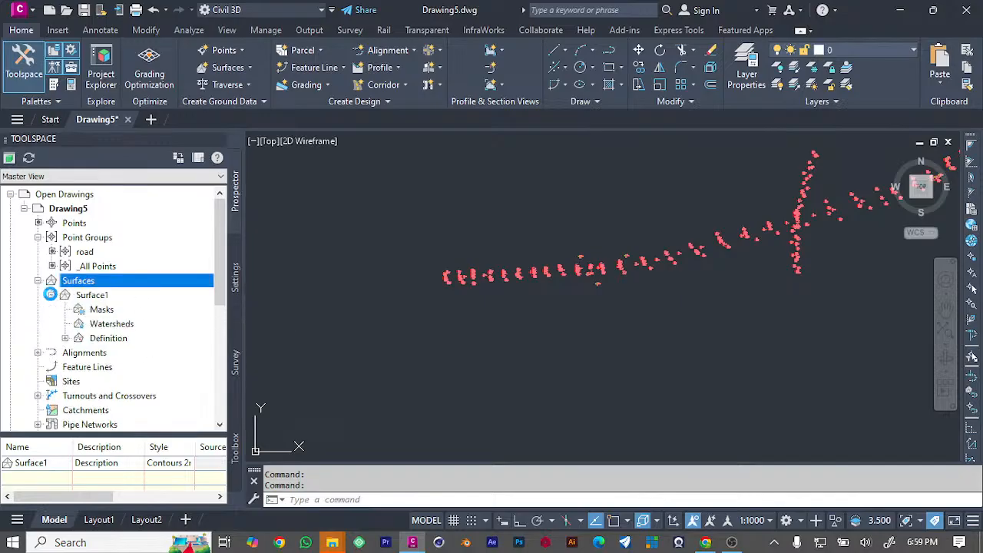
pyautogui.click(65, 338)
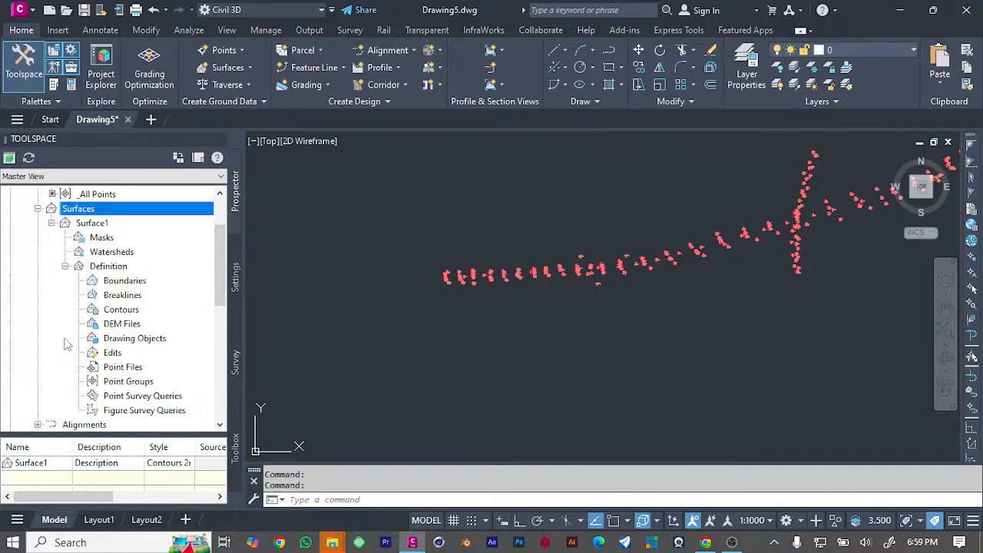
pyautogui.click(134, 369)
pyautogui.rightClick(137, 383)
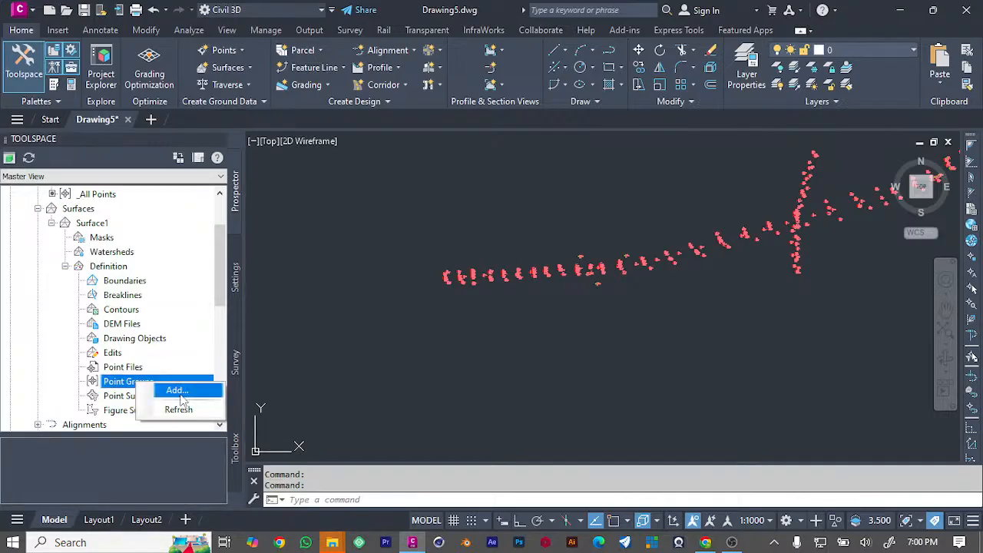
pyautogui.click(182, 396)
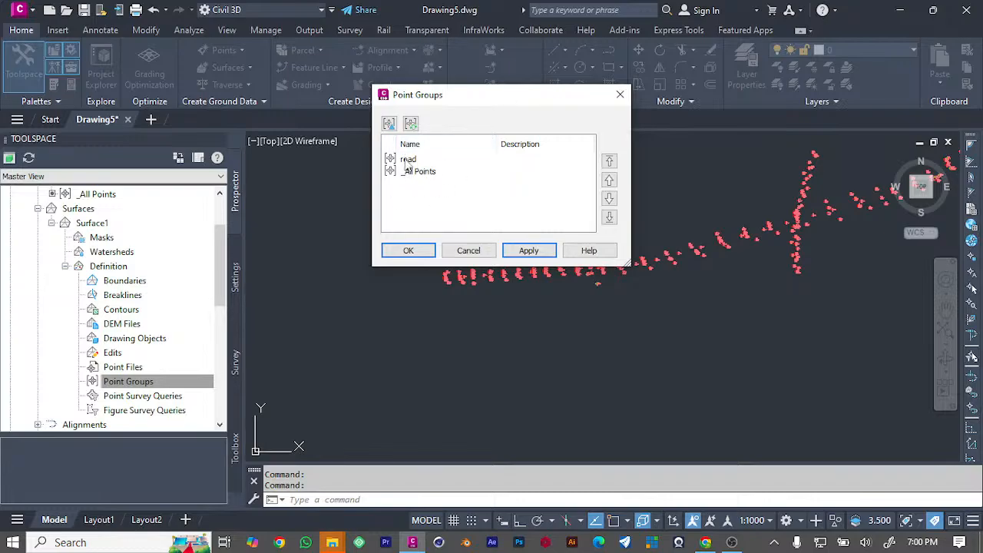
pyautogui.click(406, 161)
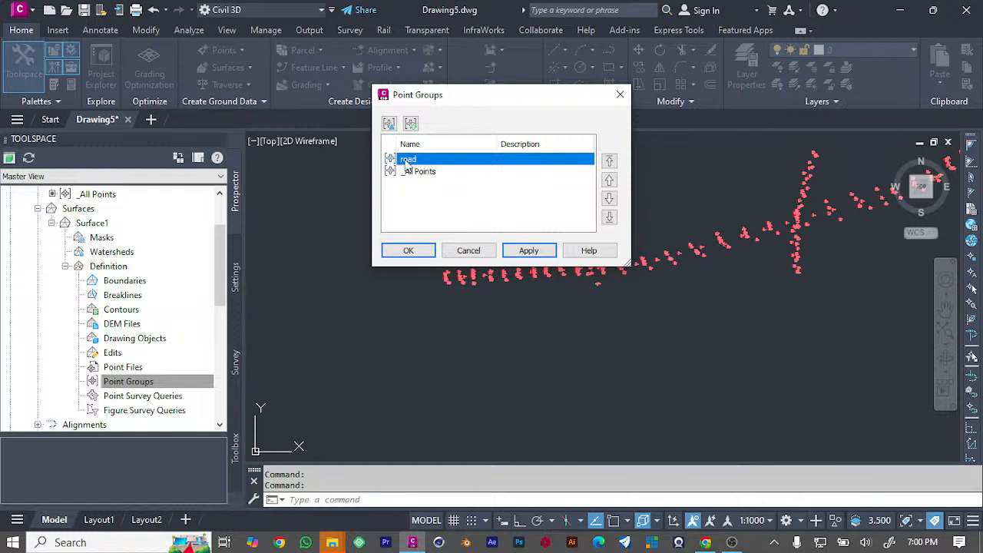
pyautogui.click(532, 253)
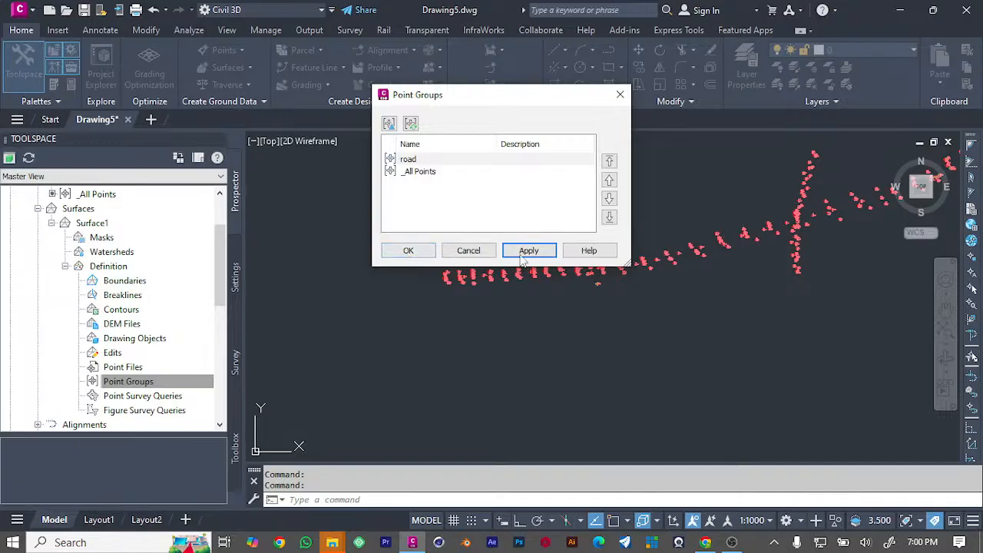
pyautogui.click(408, 250)
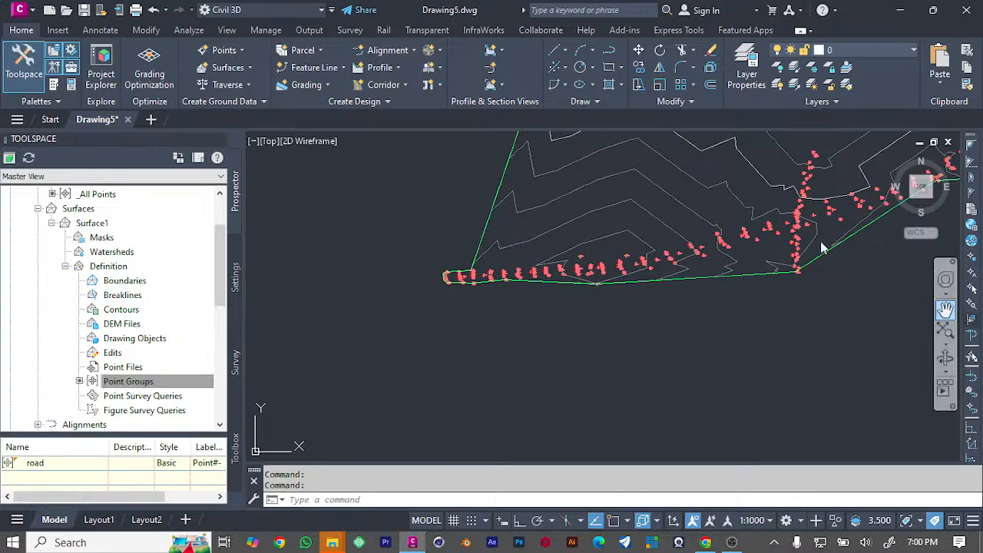
# Step: Examine the overall extent, outer boundary and contours of the surface built from the road points
pyautogui.scroll(3, 607, 250)
pyautogui.scroll(-5, 583, 326)
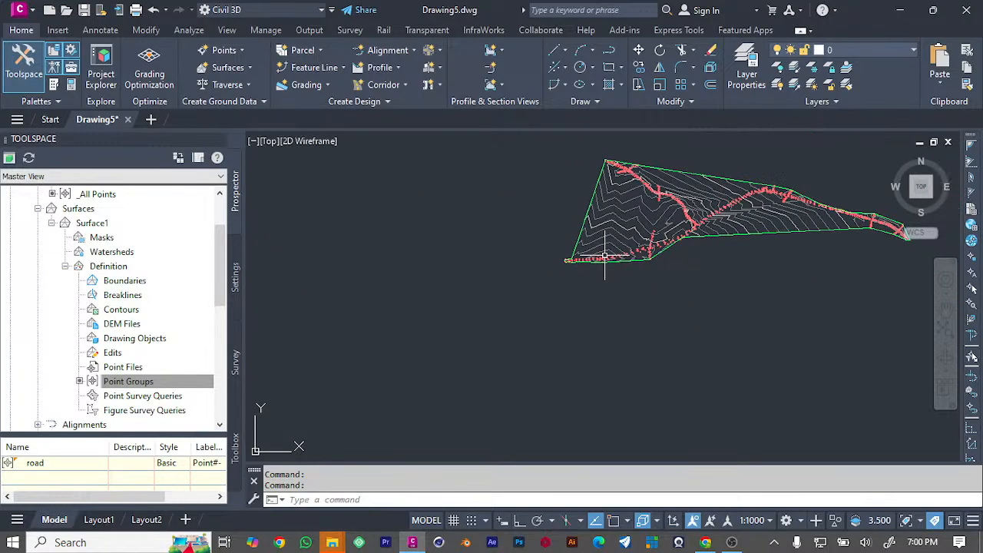
pyautogui.scroll(3, 818, 182)
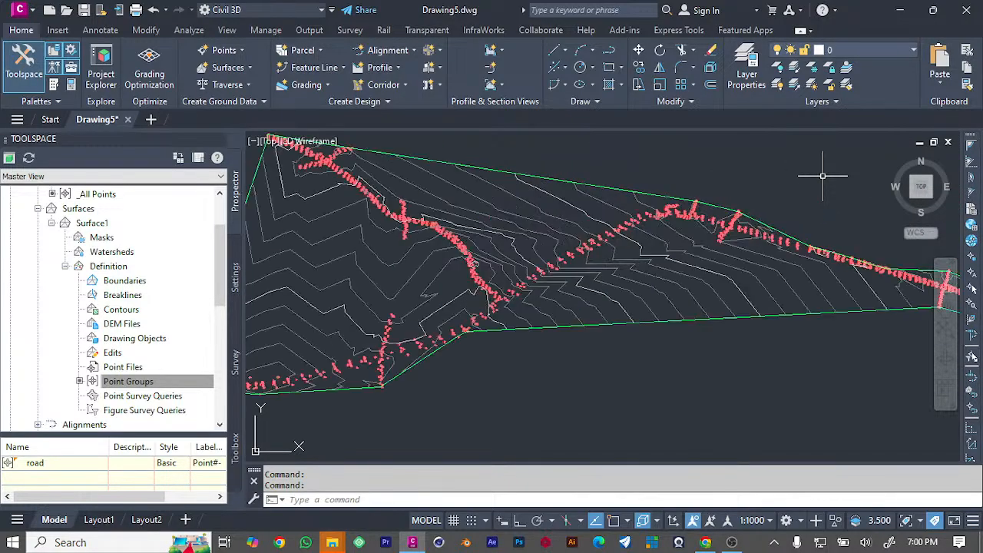
pyautogui.scroll(-3, 818, 182)
pyautogui.scroll(2, 818, 182)
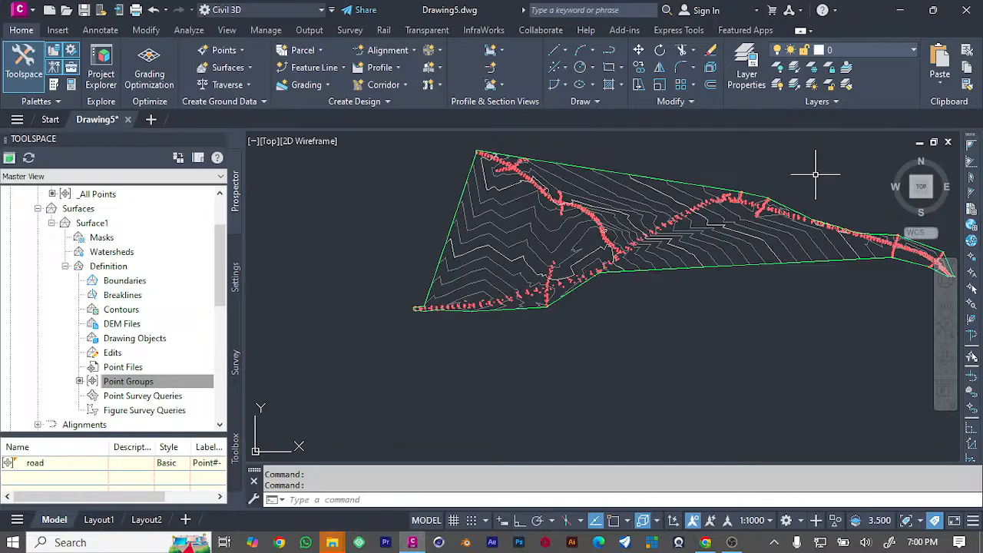
pyautogui.scroll(3, 685, 209)
pyautogui.scroll(-3, 685, 214)
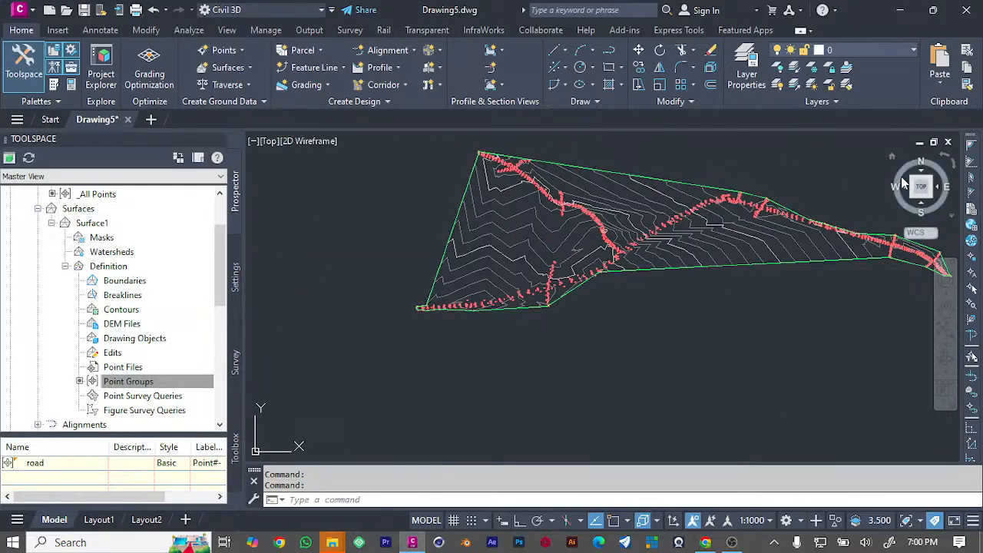
pyautogui.scroll(3, 829, 176)
pyautogui.scroll(-5, 830, 175)
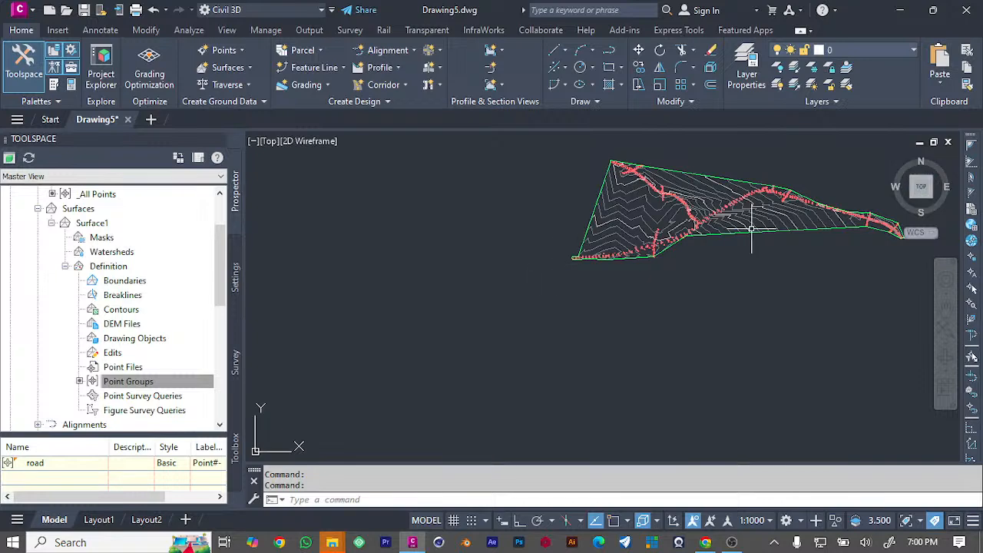
pyautogui.scroll(4, 807, 192)
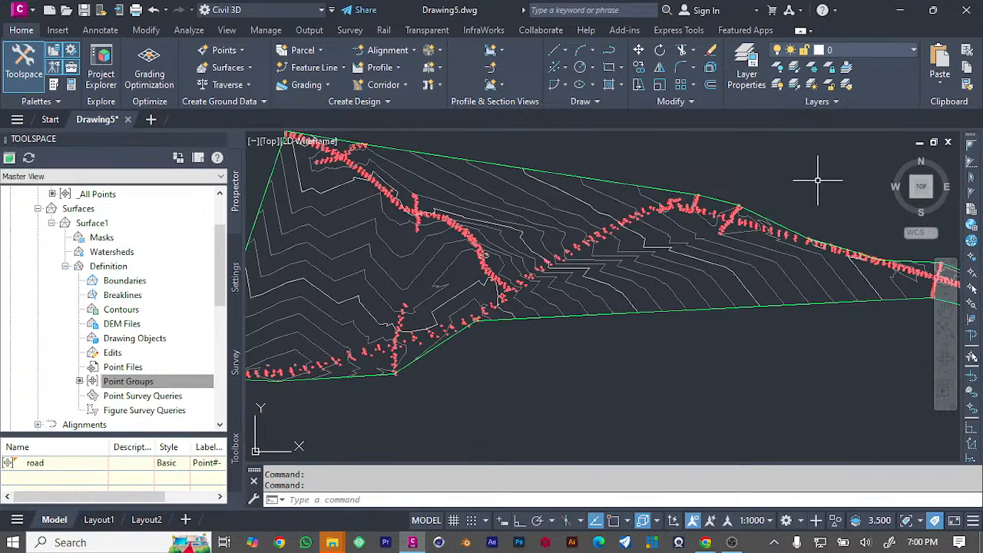
pyautogui.scroll(-2, 818, 181)
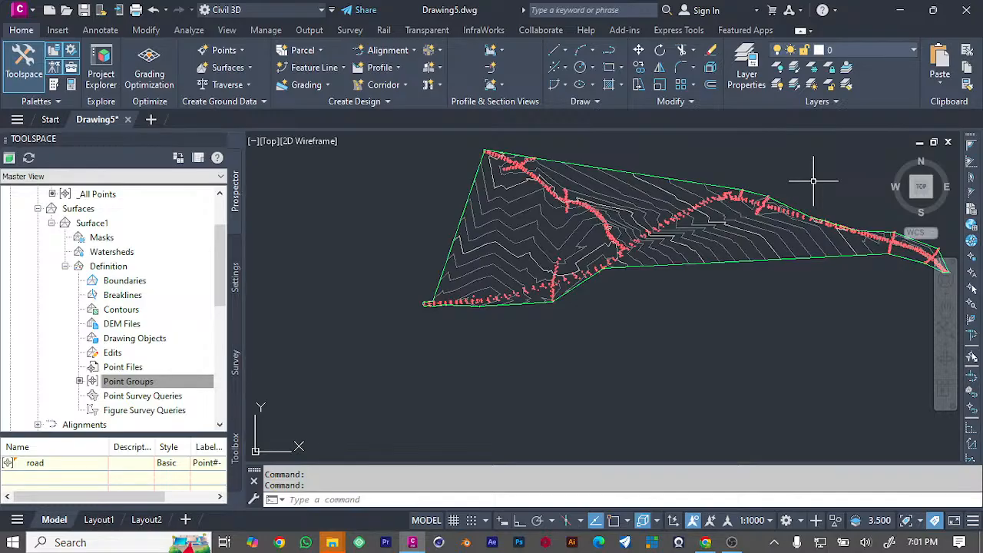
# Step: Inspect the contours close up around the road points and check the details of a point near the survey's western end
pyautogui.scroll(6, 525, 232)
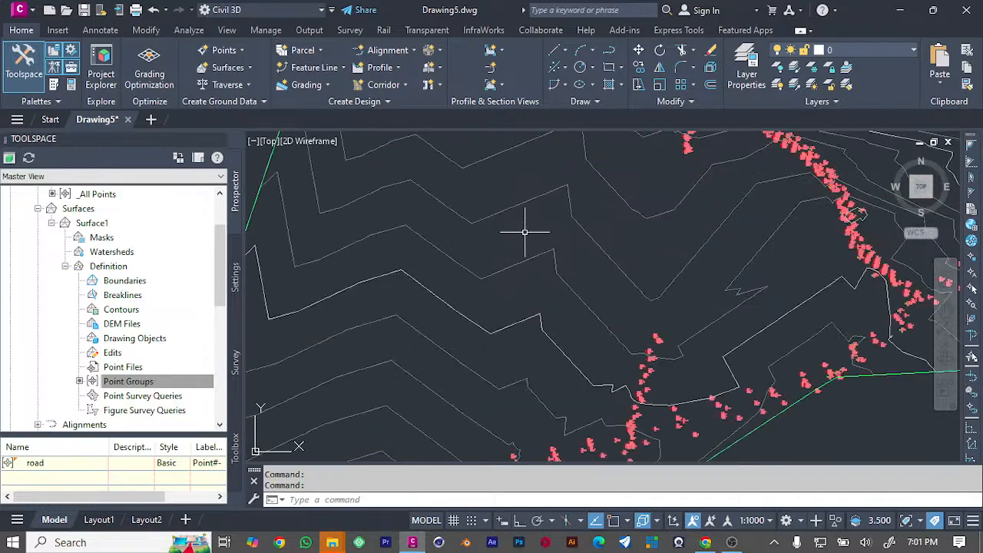
pyautogui.scroll(-5, 524, 232)
pyautogui.scroll(7, 685, 182)
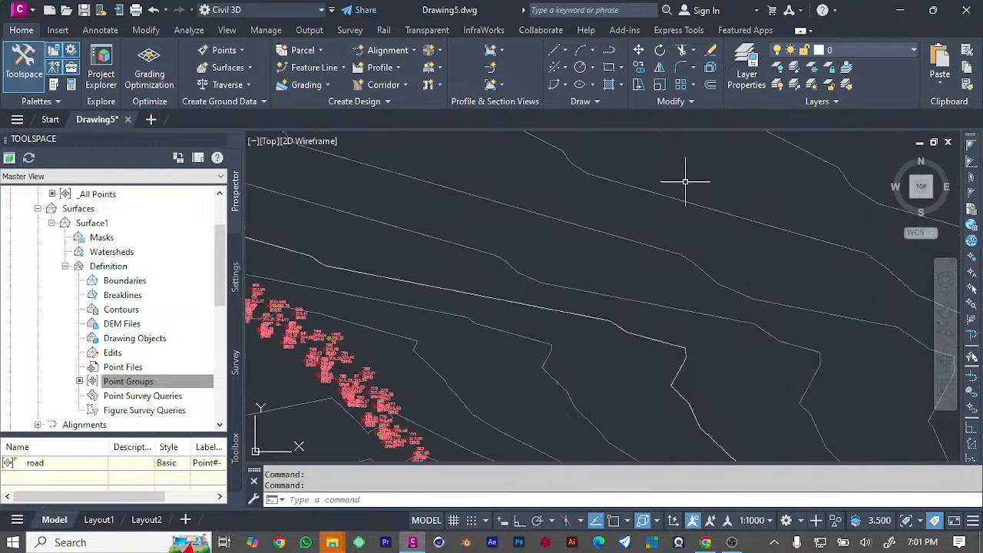
pyautogui.scroll(-6, 685, 182)
pyautogui.scroll(5, 784, 246)
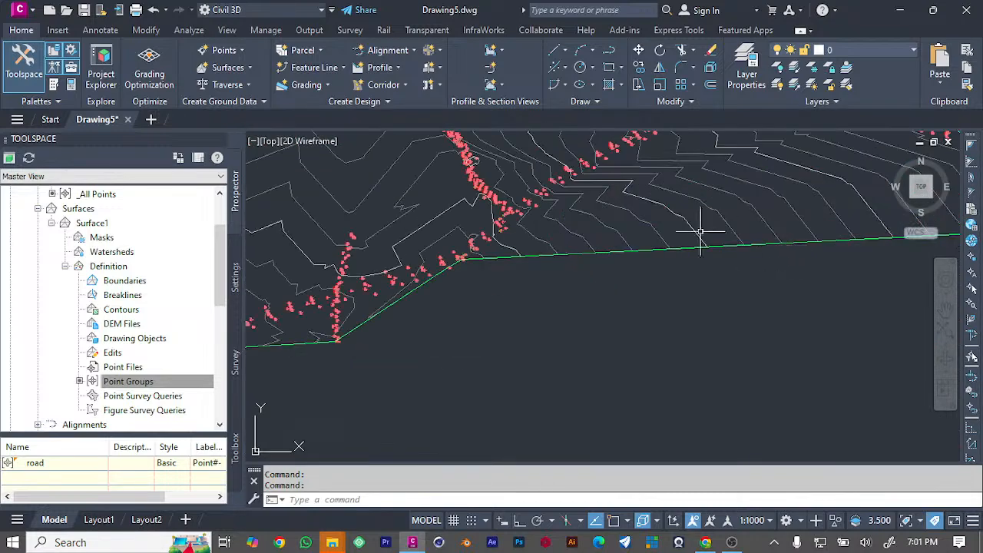
pyautogui.scroll(-3, 649, 212)
pyautogui.scroll(-3, 649, 209)
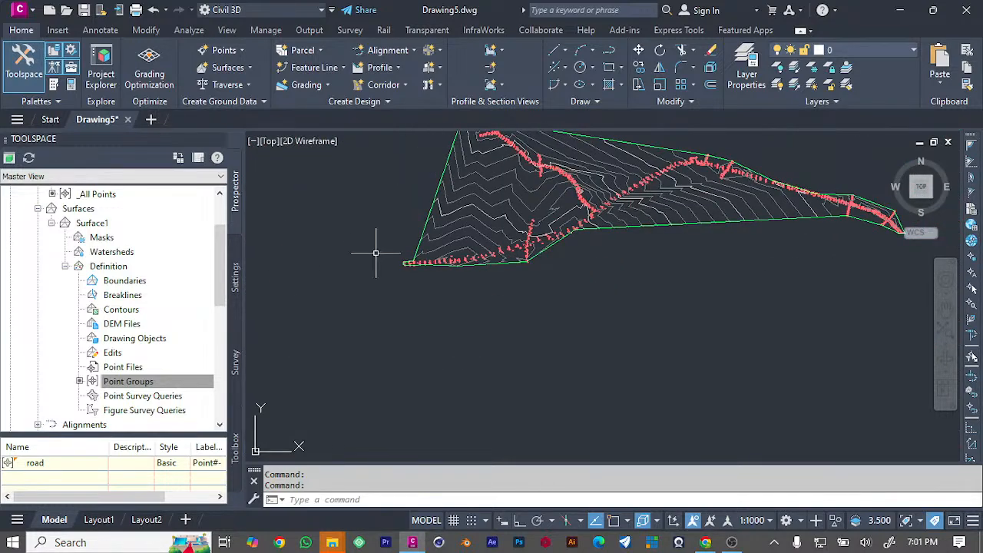
pyautogui.scroll(3, 449, 248)
pyautogui.scroll(3, 390, 282)
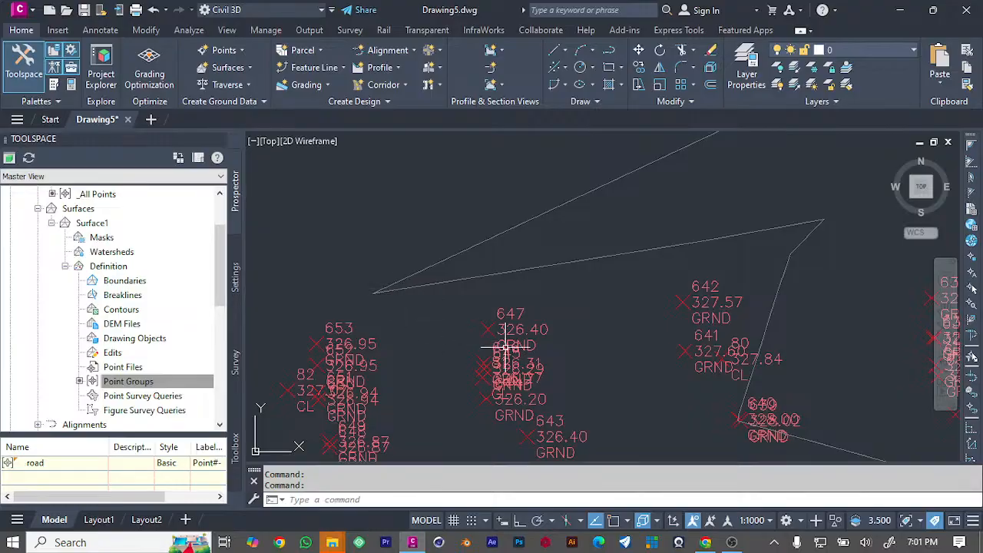
pyautogui.scroll(-6, 507, 350)
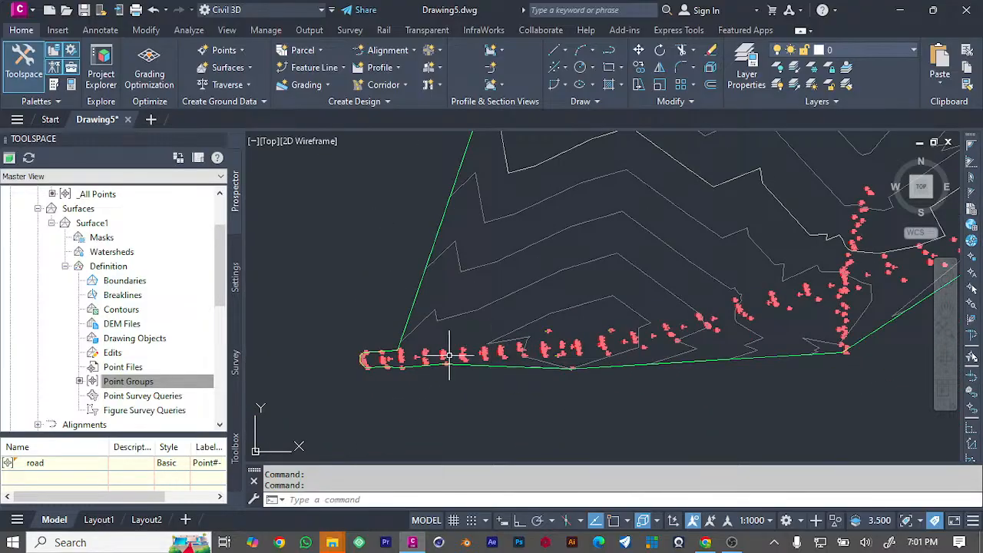
pyautogui.moveTo(449, 356)
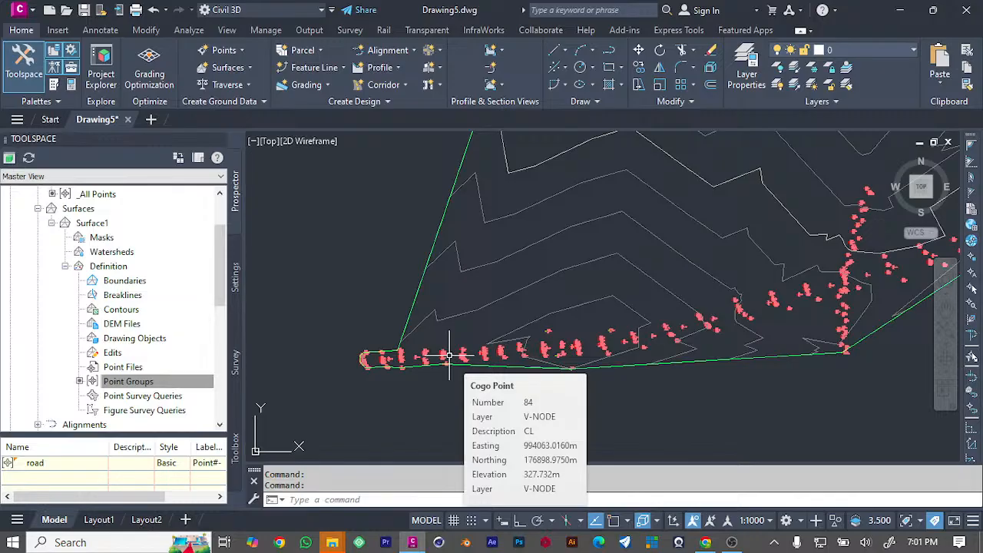
pyautogui.click(146, 381)
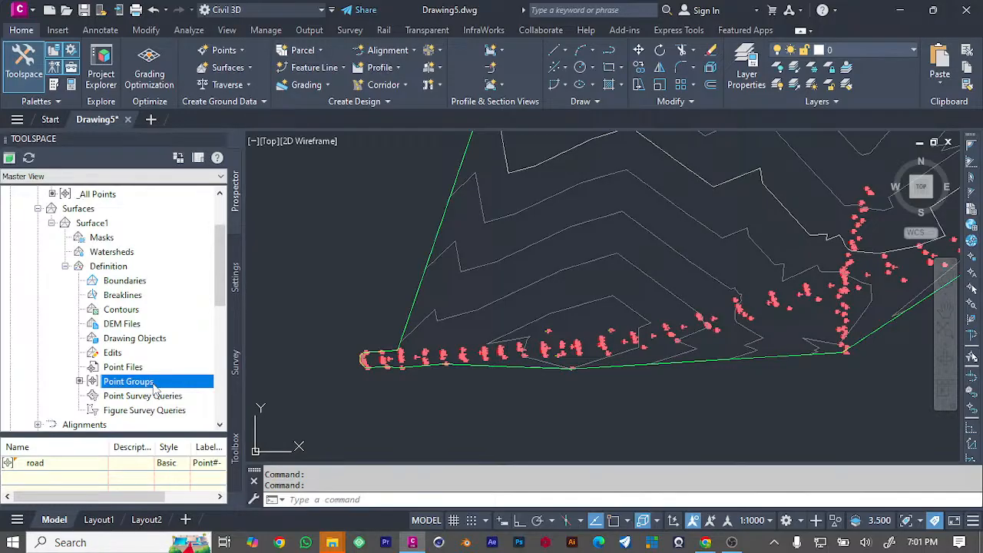
pyautogui.rightClick(153, 382)
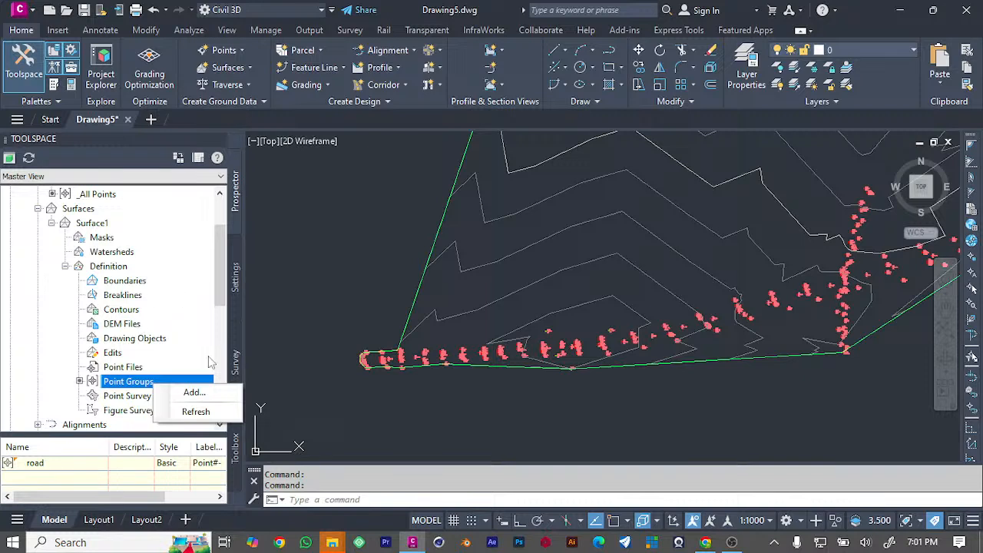
pyautogui.click(187, 311)
pyautogui.scroll(2, 116, 246)
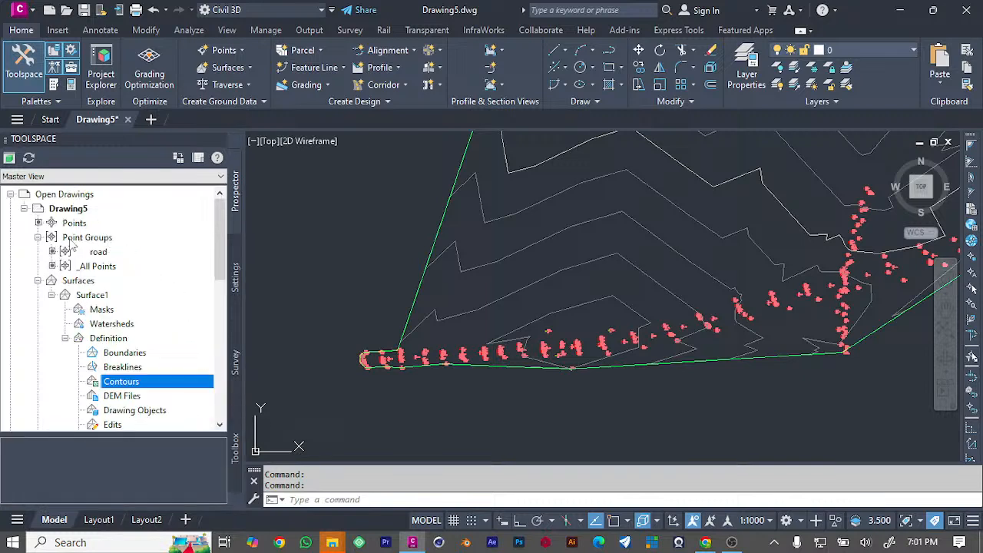
pyautogui.click(84, 225)
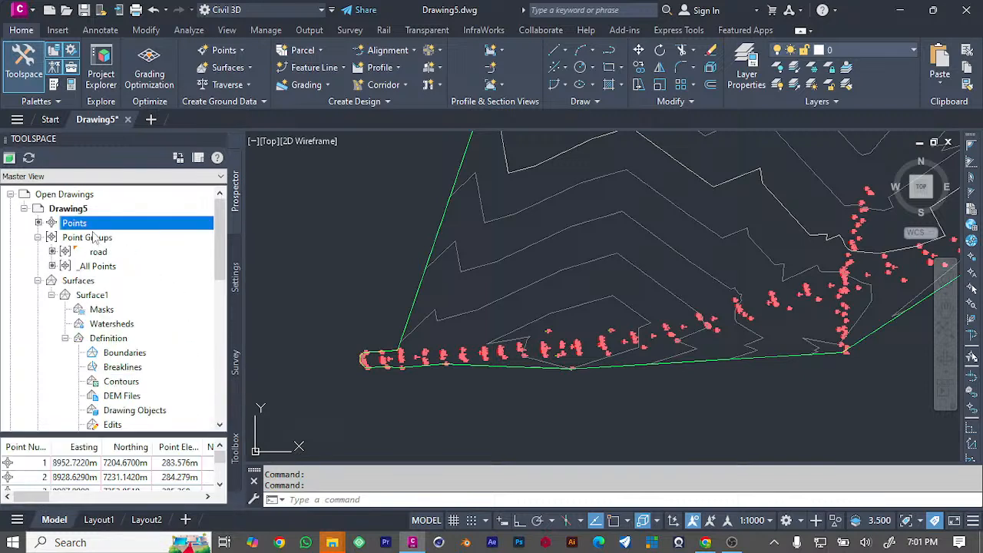
pyautogui.rightClick(100, 240)
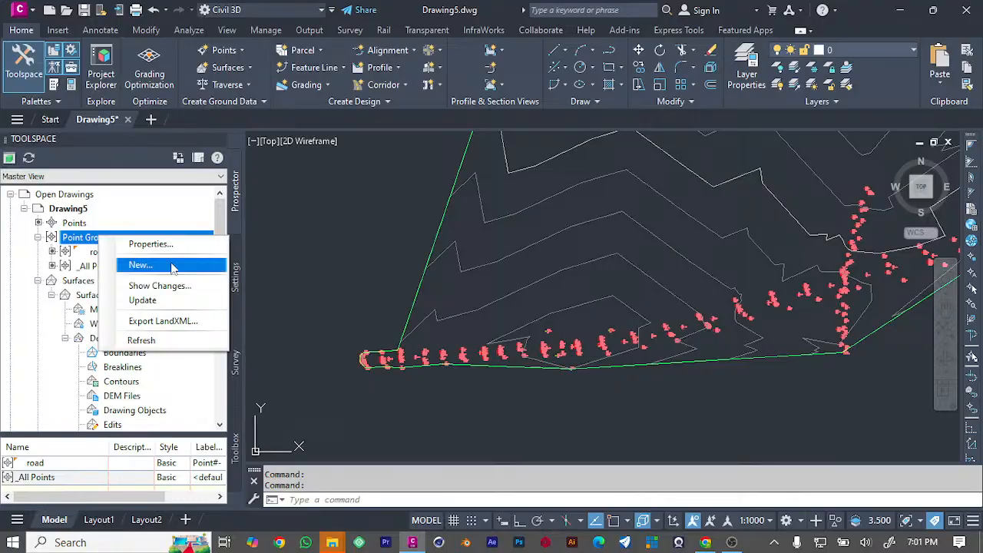
pyautogui.click(168, 245)
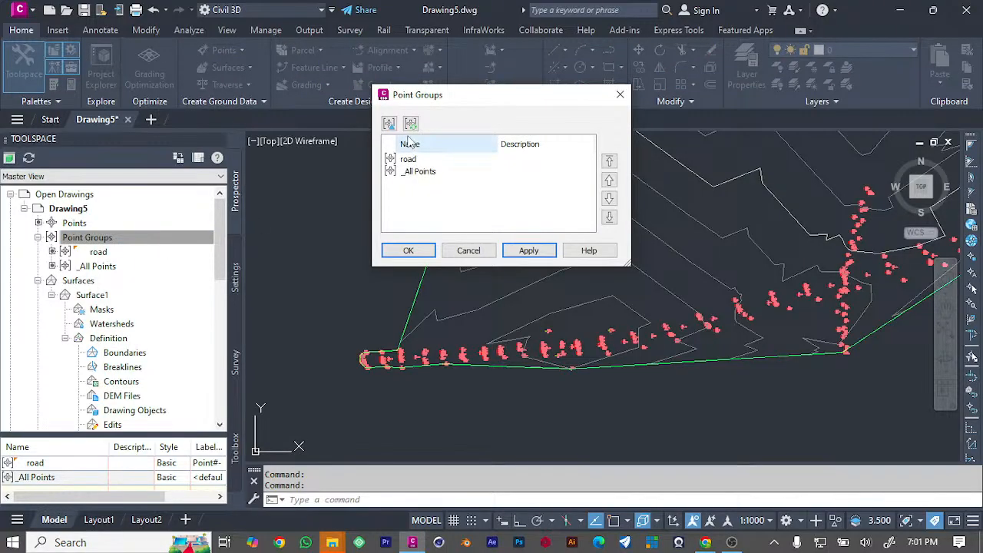
pyautogui.click(619, 93)
pyautogui.rightClick(81, 223)
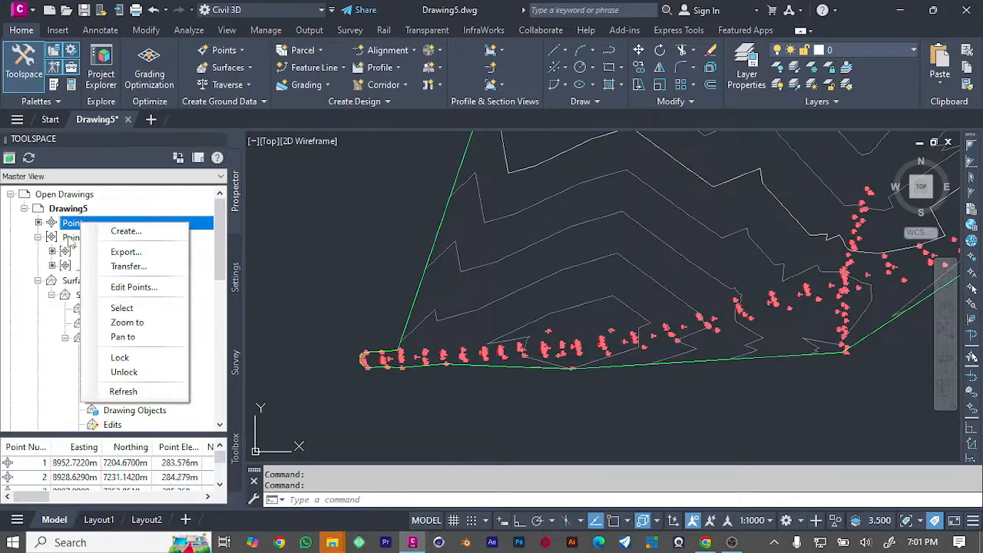
pyautogui.click(70, 240)
# Step: Restrict the road point group to points whose raw description matches "cl" instead of including all points, and apply it
pyautogui.click(91, 253)
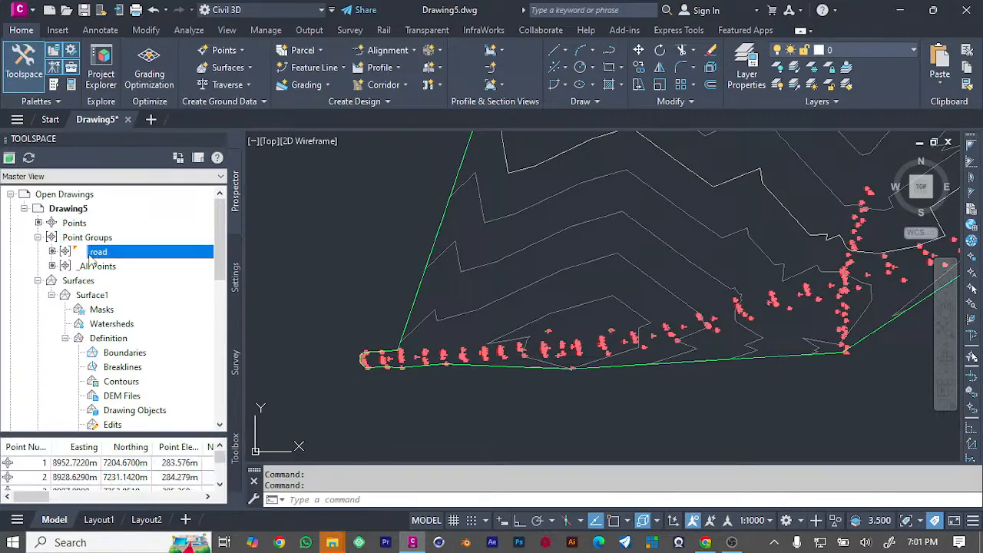
pyautogui.rightClick(91, 259)
pyautogui.click(141, 244)
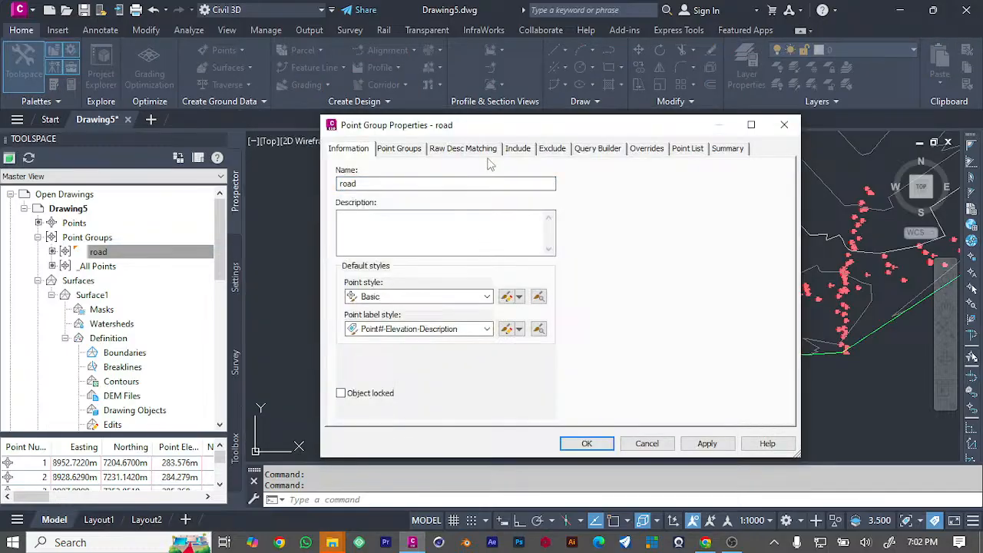
pyautogui.click(519, 150)
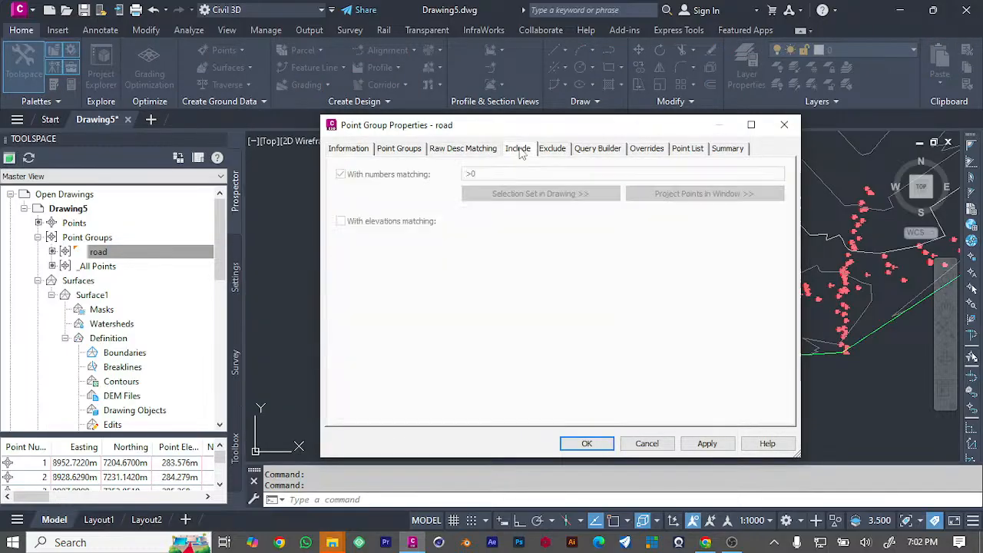
pyautogui.click(340, 390)
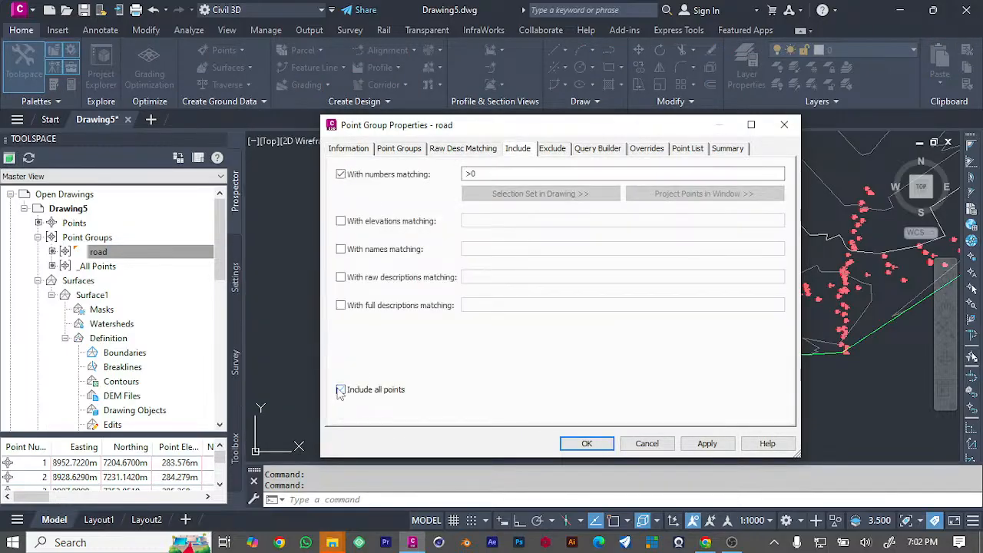
pyautogui.click(342, 221)
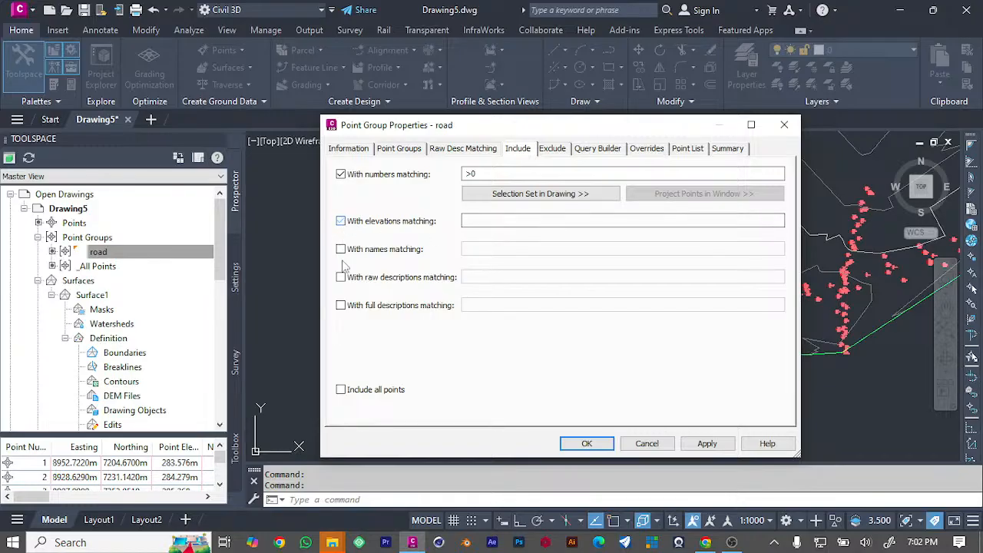
pyautogui.click(340, 277)
pyautogui.click(495, 277)
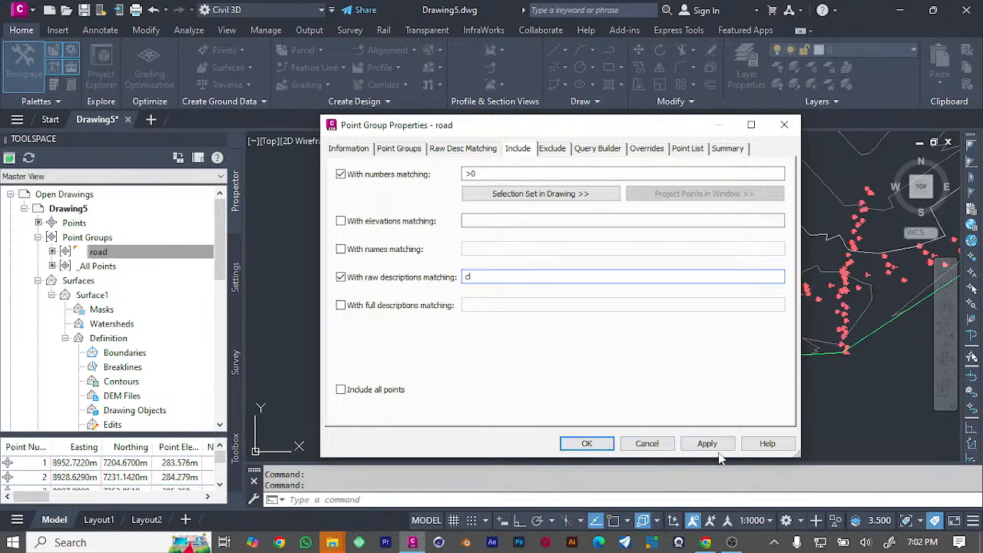
pyautogui.click(707, 443)
pyautogui.click(587, 443)
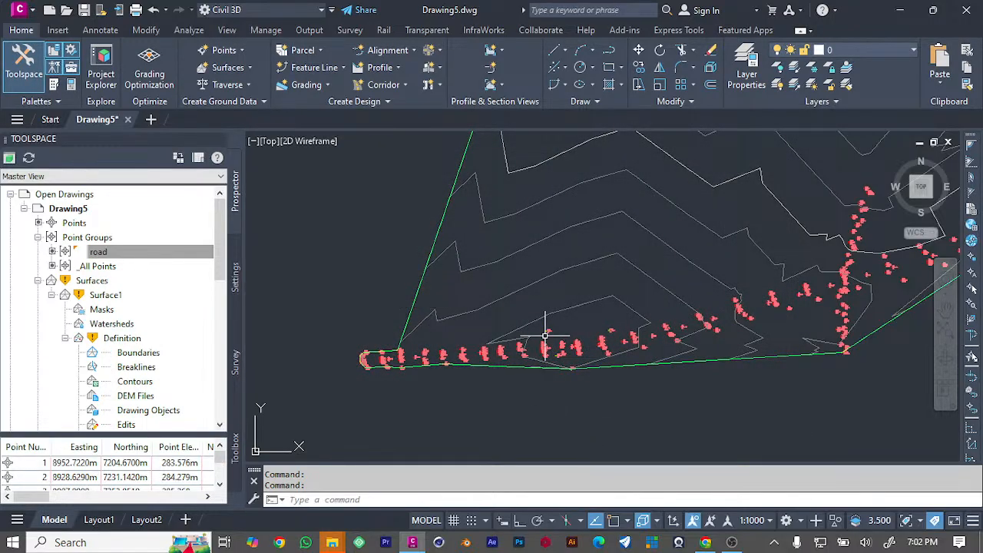
# Step: Inspect the point labels near the road and view the point table of the _All Points group
pyautogui.scroll(5, 538, 337)
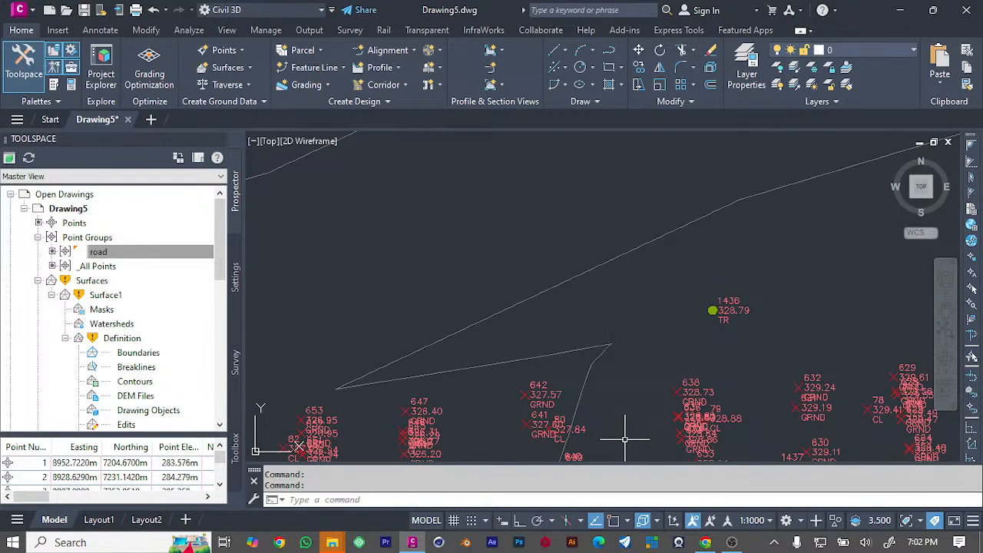
pyautogui.scroll(-2, 581, 435)
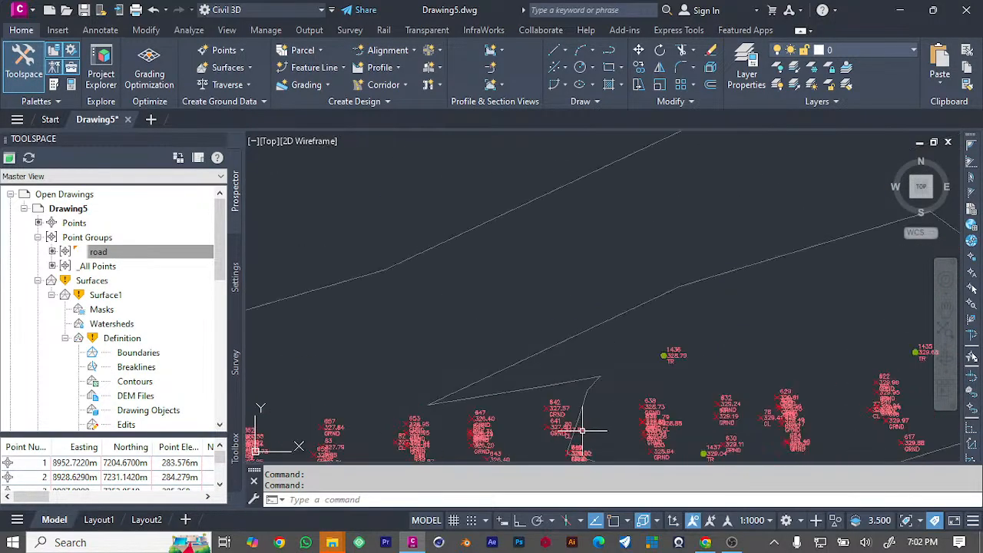
pyautogui.click(92, 266)
pyautogui.rightClick(84, 267)
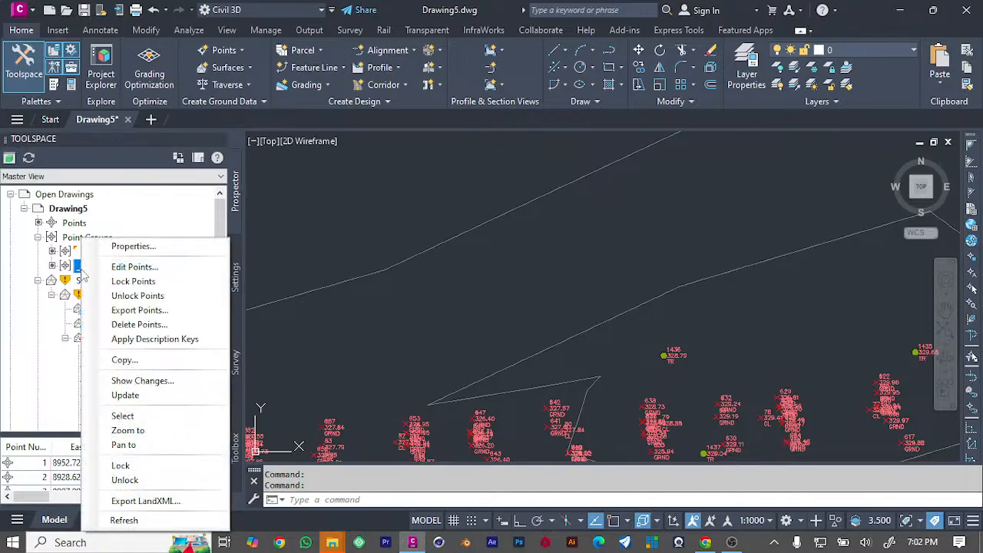
pyautogui.click(70, 268)
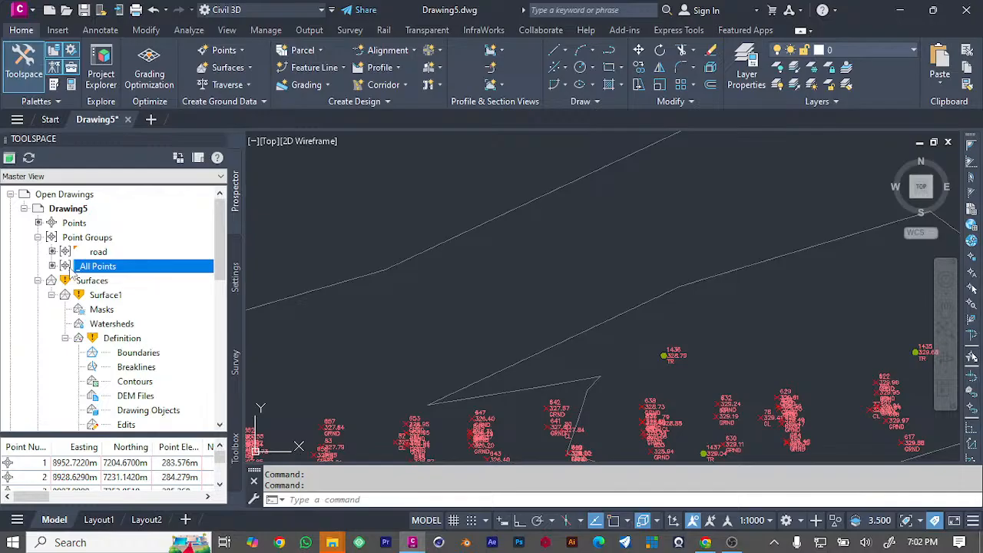
pyautogui.rightClick(70, 269)
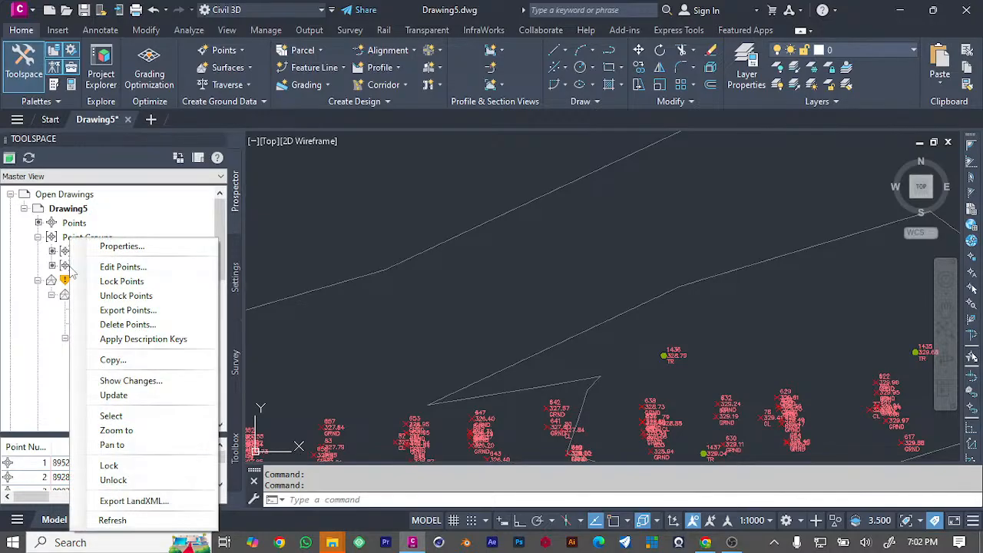
pyautogui.click(142, 267)
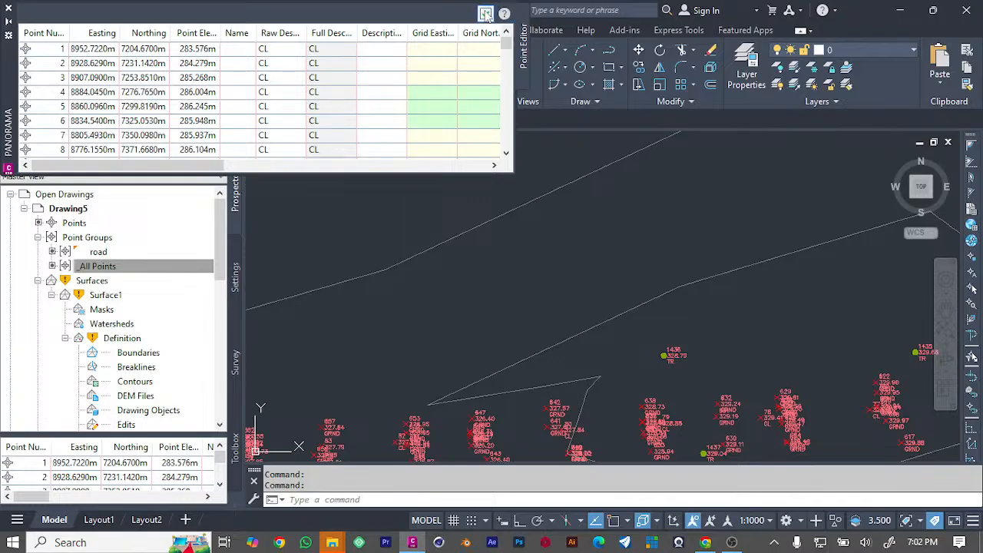
pyautogui.click(486, 14)
# Step: Check the inclusion criteria in the _All Points group's properties and accept them as they are
pyautogui.click(109, 267)
pyautogui.rightClick(110, 268)
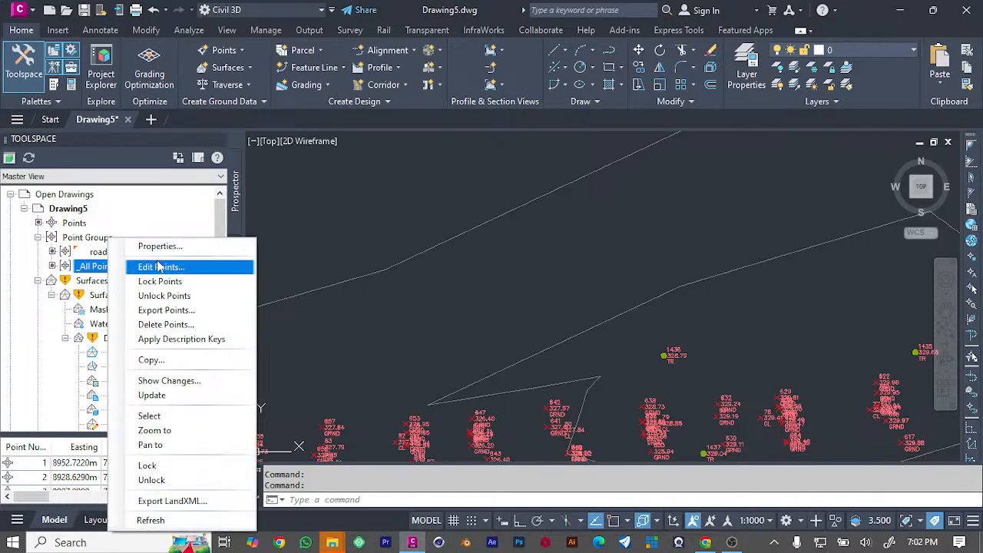
pyautogui.click(185, 247)
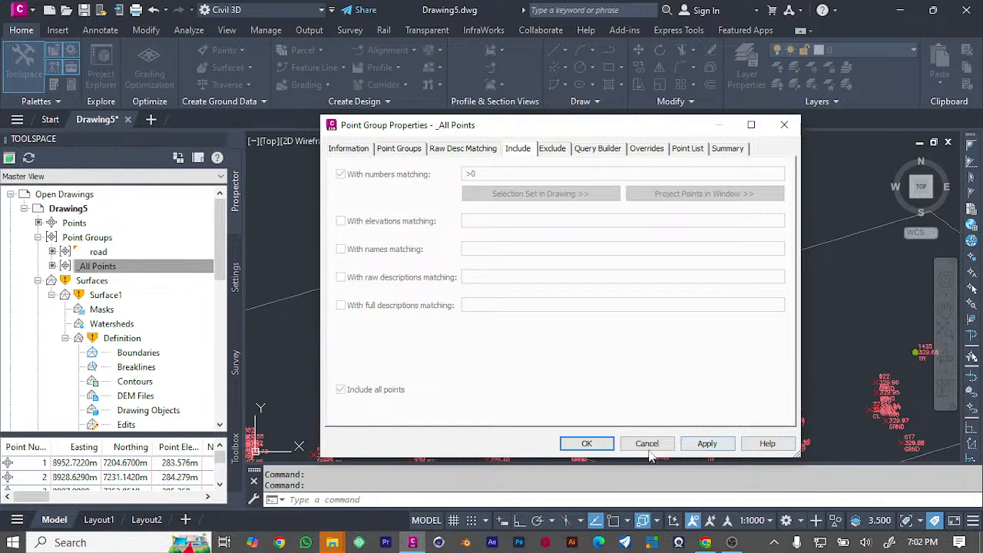
pyautogui.click(709, 442)
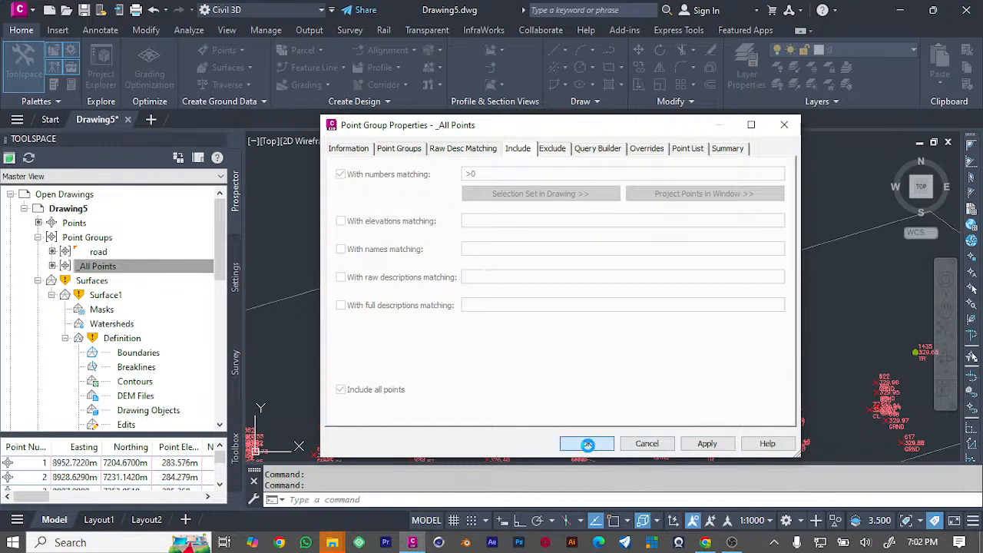
pyautogui.click(587, 443)
# Step: Start a new alignment layout named "alignment hb road alignment" with type Centerline and description "centreline"
pyautogui.scroll(-4, 415, 323)
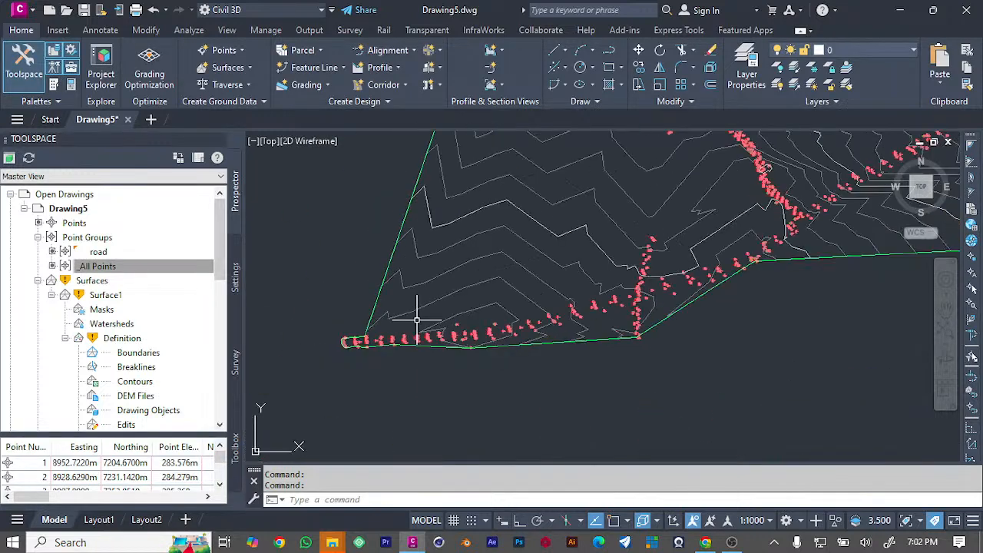
pyautogui.scroll(3, 386, 338)
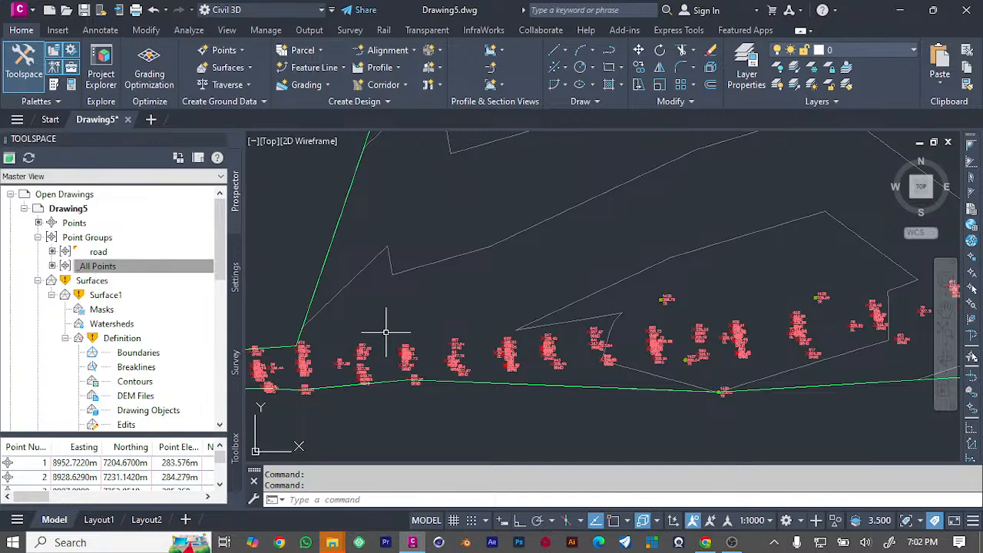
pyautogui.scroll(-2, 384, 338)
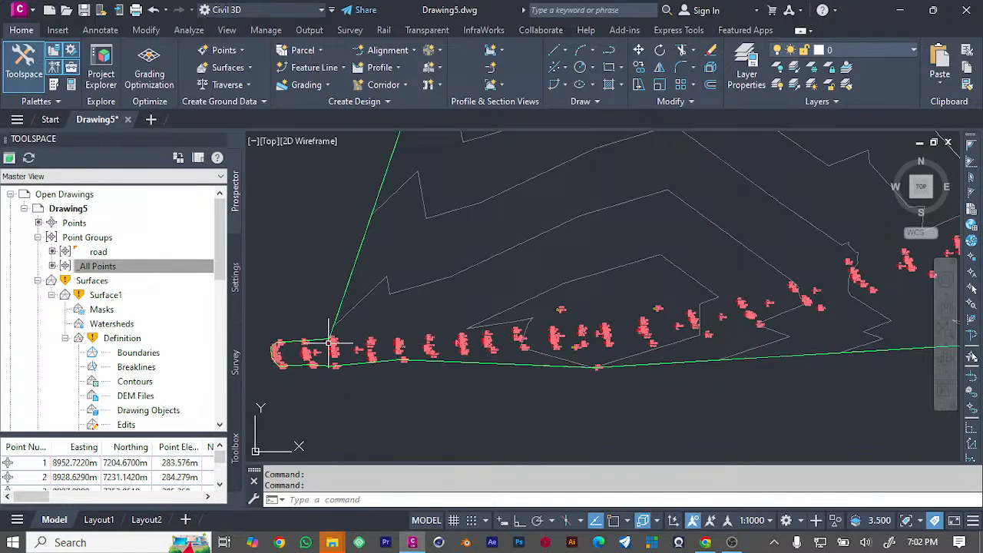
pyautogui.click(414, 52)
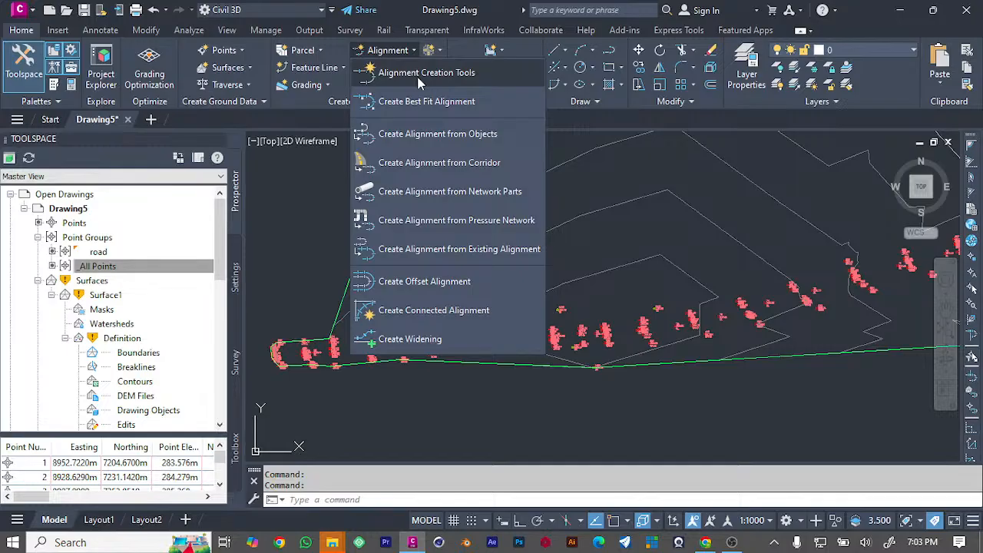
pyautogui.click(426, 73)
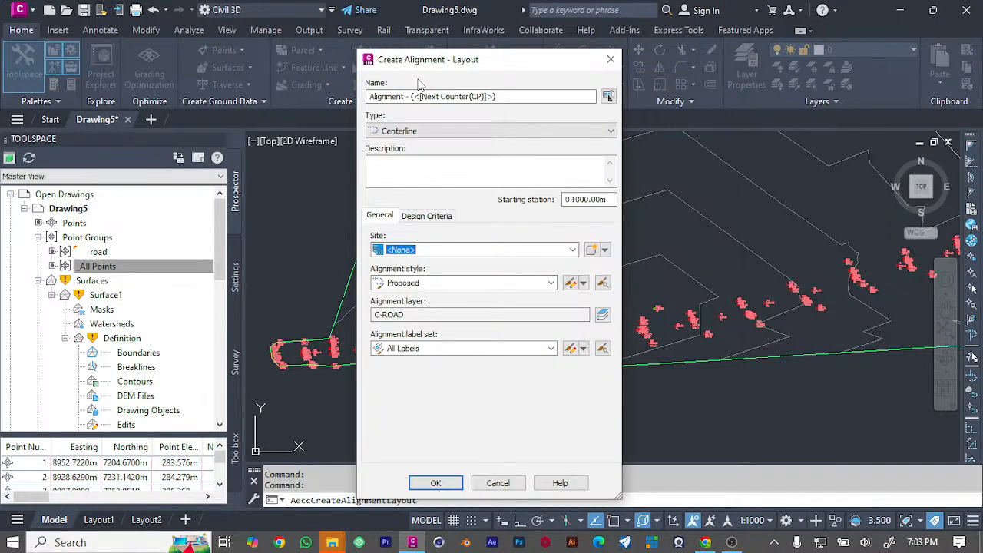
pyautogui.moveTo(498, 96); pyautogui.dragTo(328, 92)
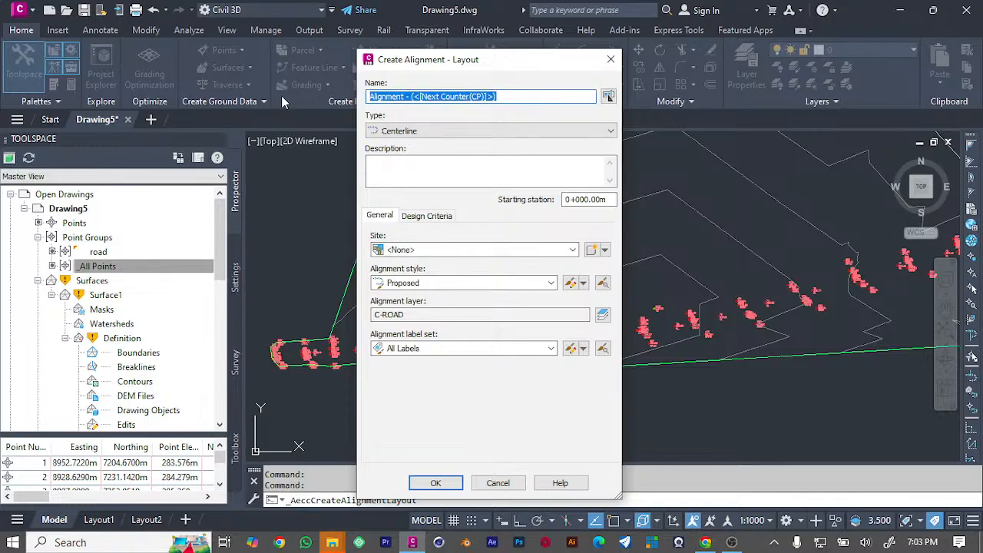
pyautogui.write('alignment hb road alignment')
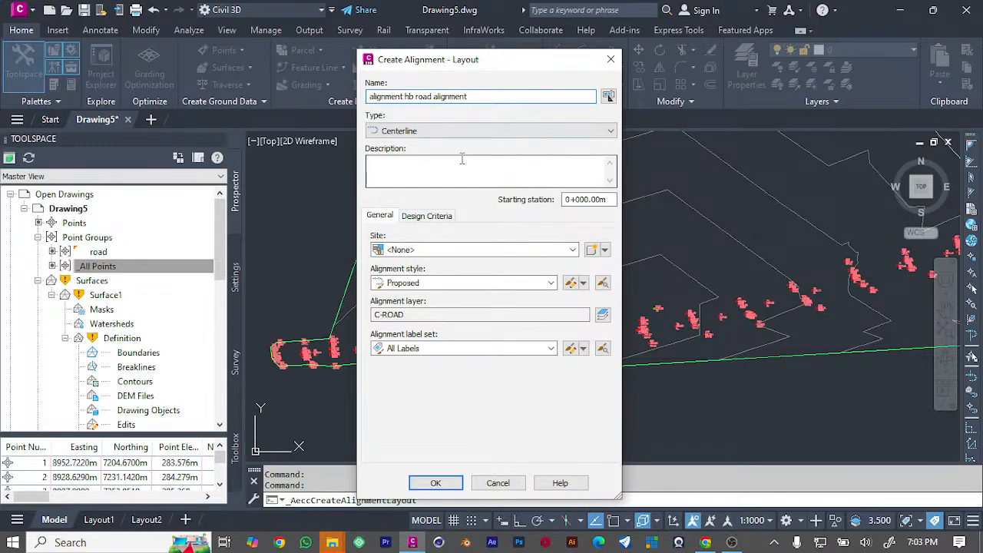
pyautogui.click(443, 132)
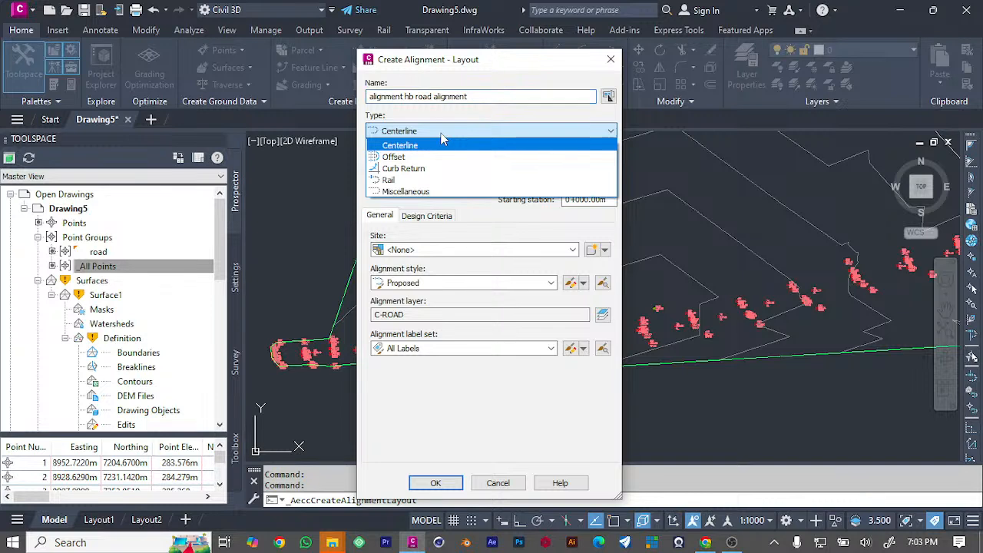
pyautogui.click(444, 143)
pyautogui.click(386, 163)
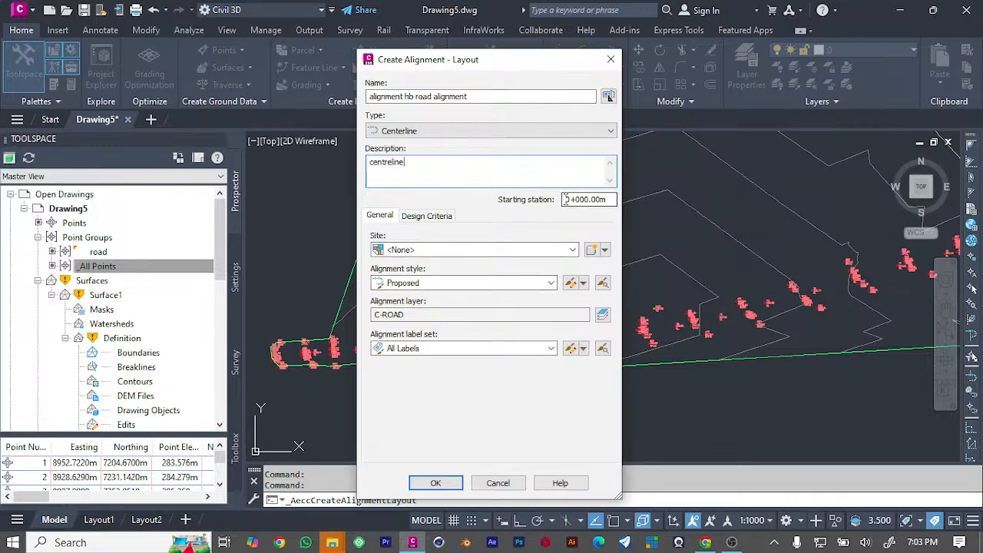
# Step: Keep the new alignment's site as <None> and its alignment style as Proposed
pyautogui.click(572, 250)
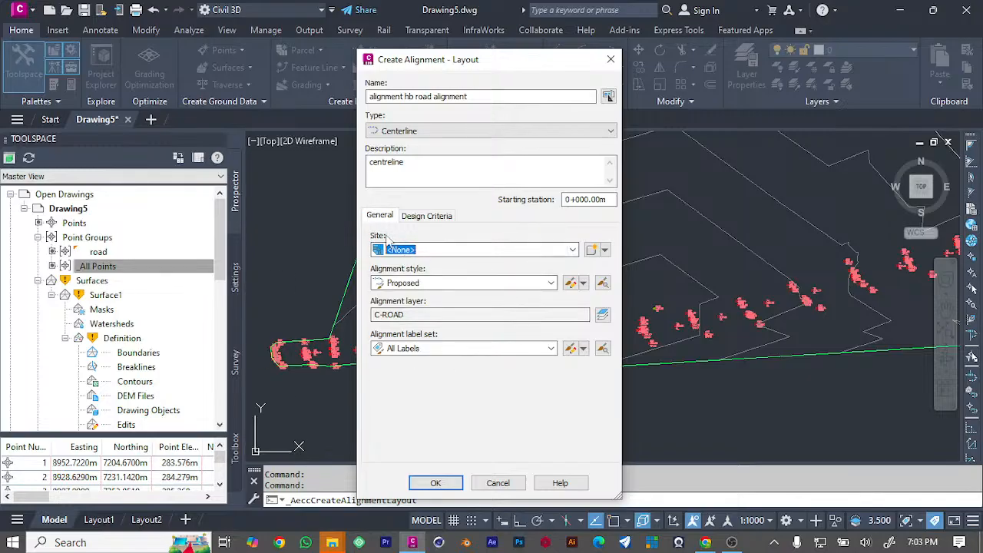
pyautogui.click(576, 250)
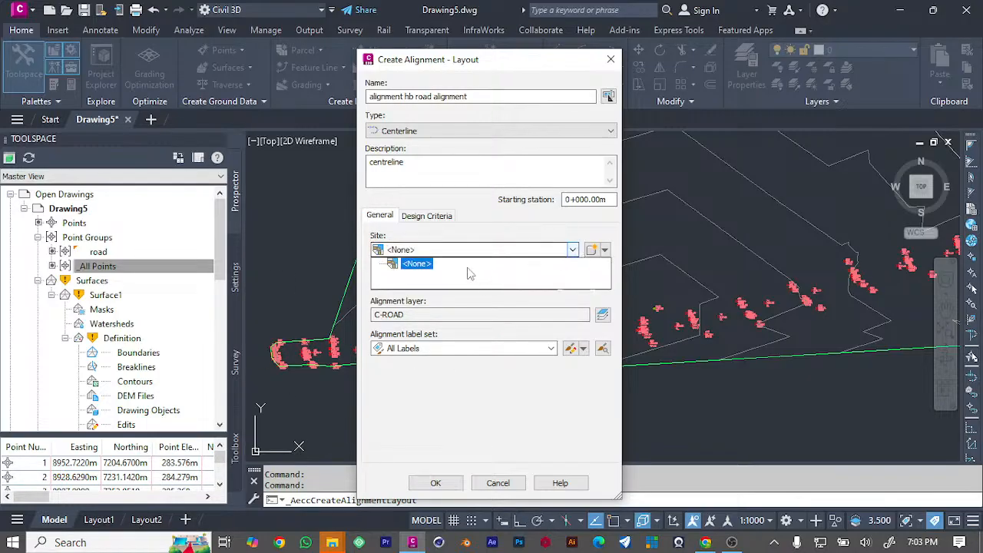
pyautogui.click(456, 262)
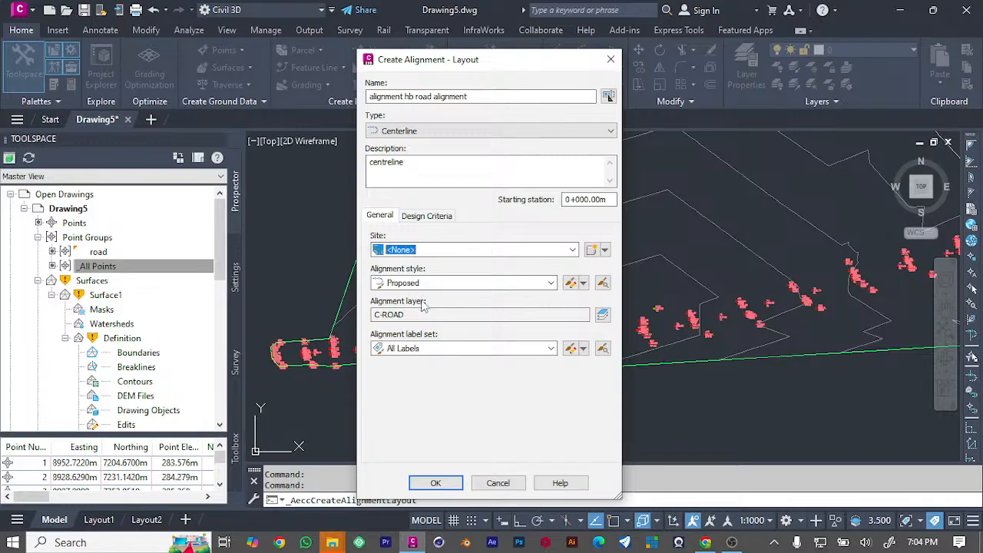
pyautogui.click(537, 283)
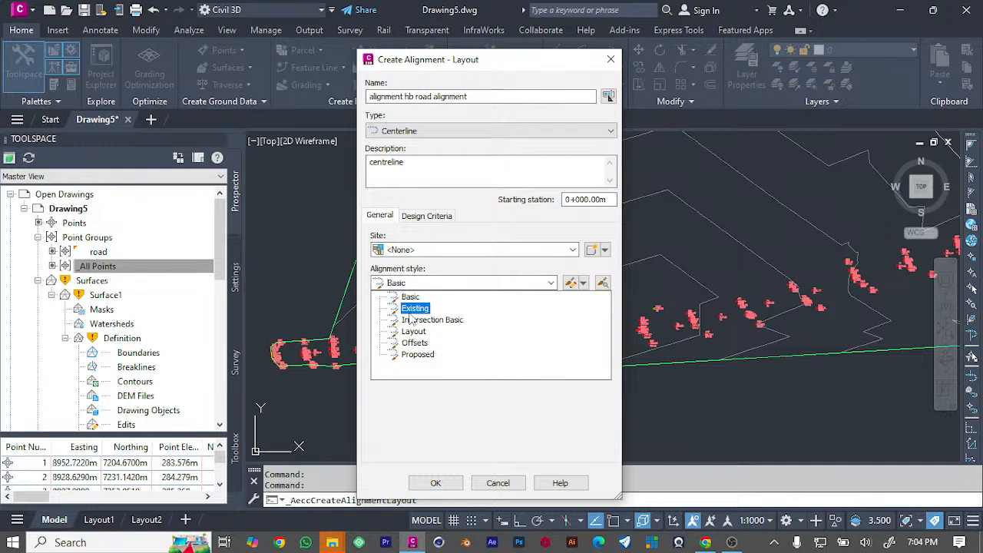
pyautogui.click(417, 354)
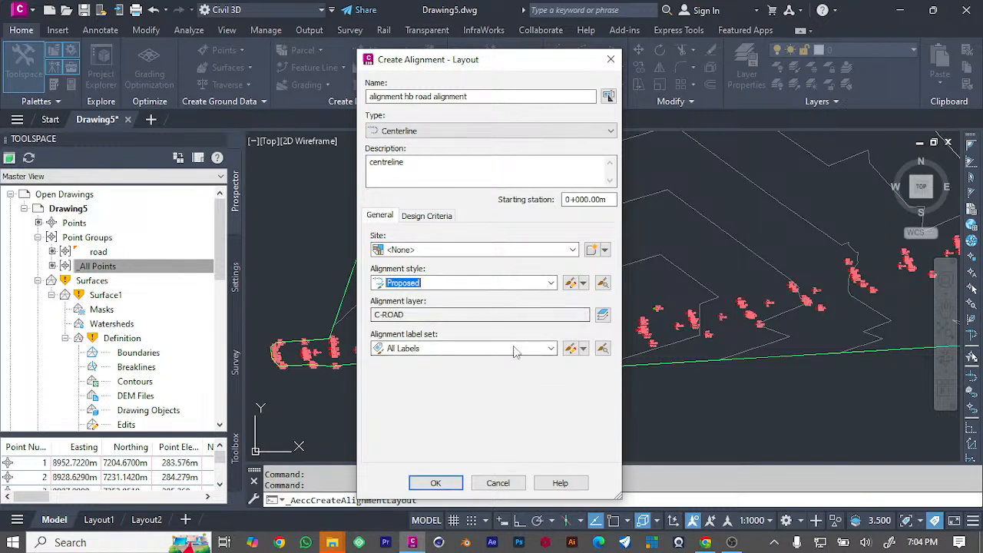
# Step: Create the alignment with a 100 km/h starting design speed and without criteria-based design, and start a Tangent-Tangent (With curves) layout
pyautogui.click(429, 217)
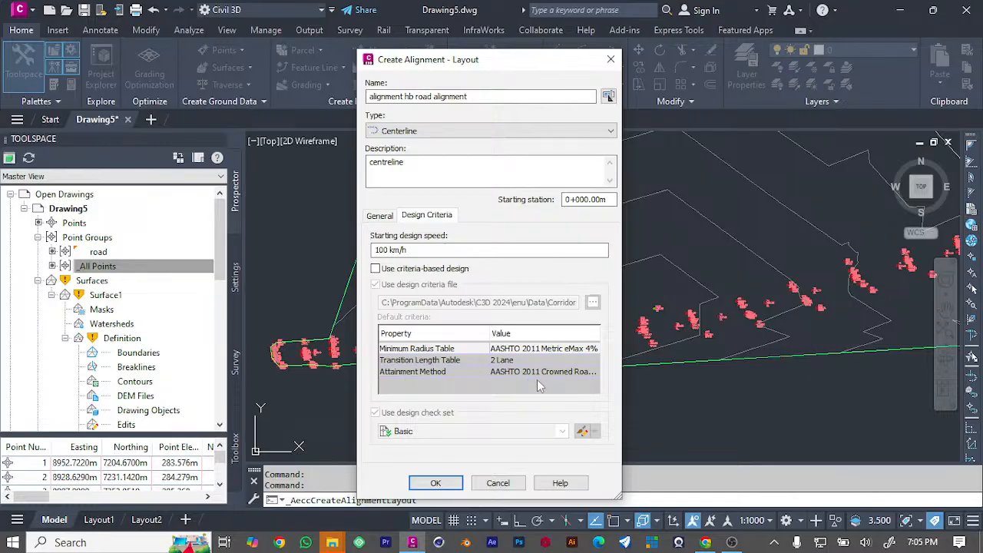
pyautogui.click(436, 484)
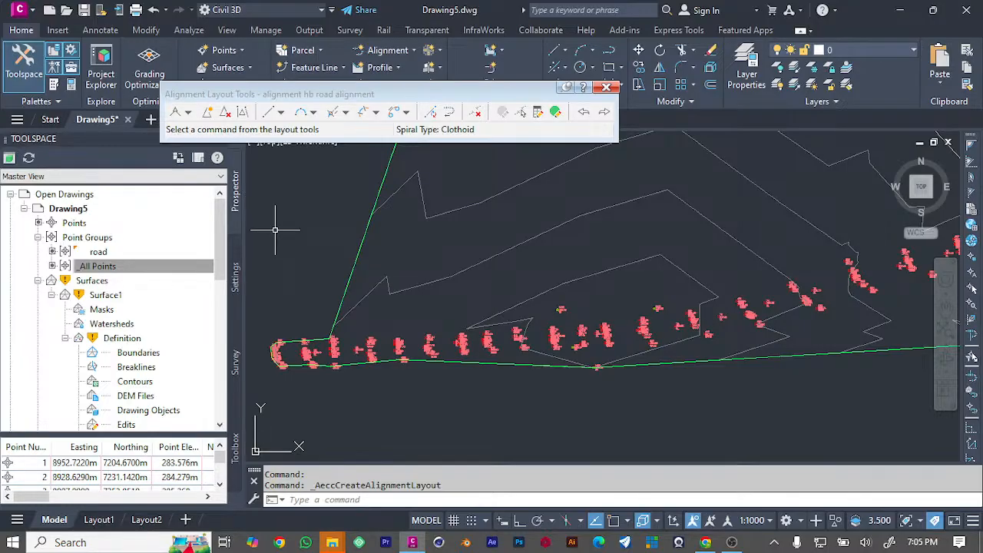
pyautogui.click(188, 113)
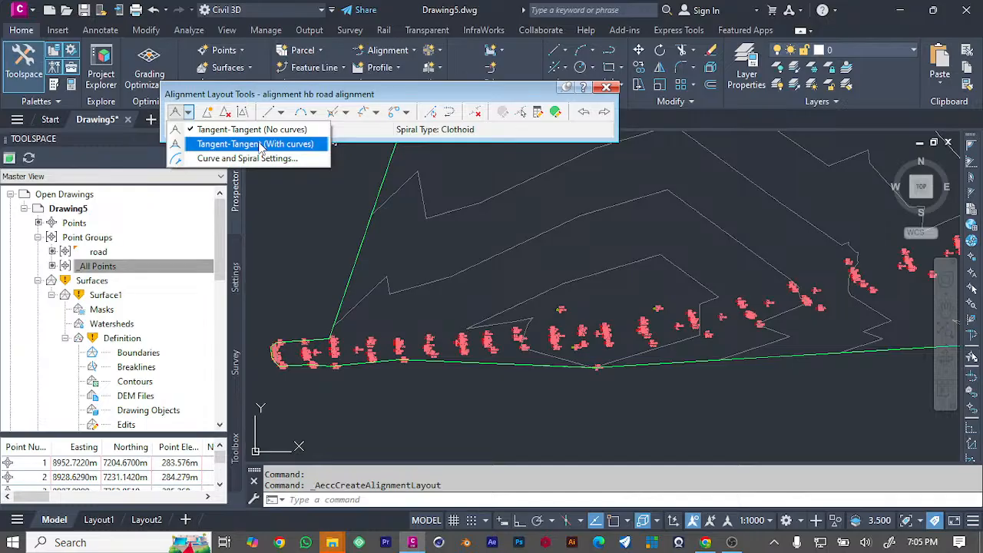
pyautogui.click(261, 144)
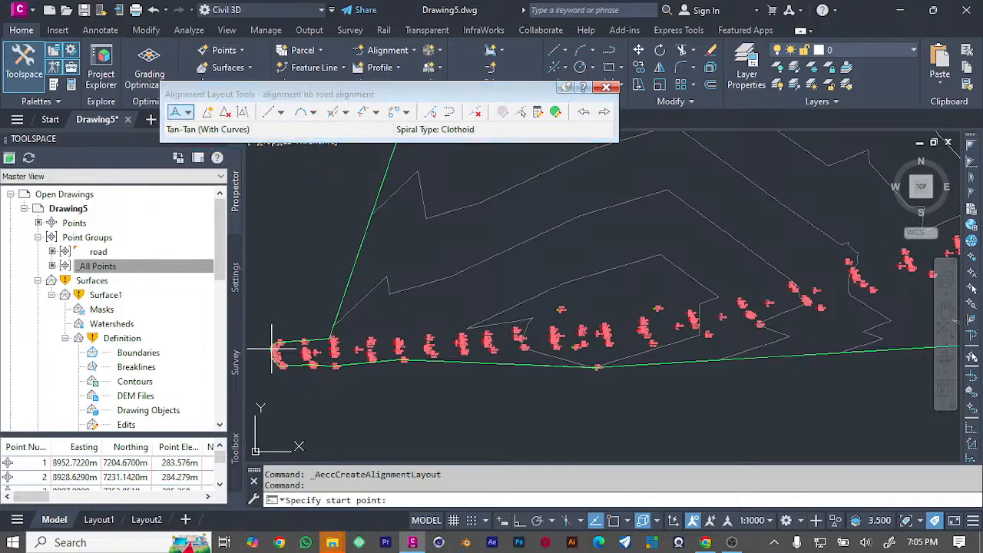
# Step: Examine the overlapping survey point labels at the road's western end to locate a start point for the alignment
pyautogui.scroll(5, 270, 352)
pyautogui.scroll(2, 270, 352)
pyautogui.scroll(-2, 271, 352)
pyautogui.scroll(5, 276, 361)
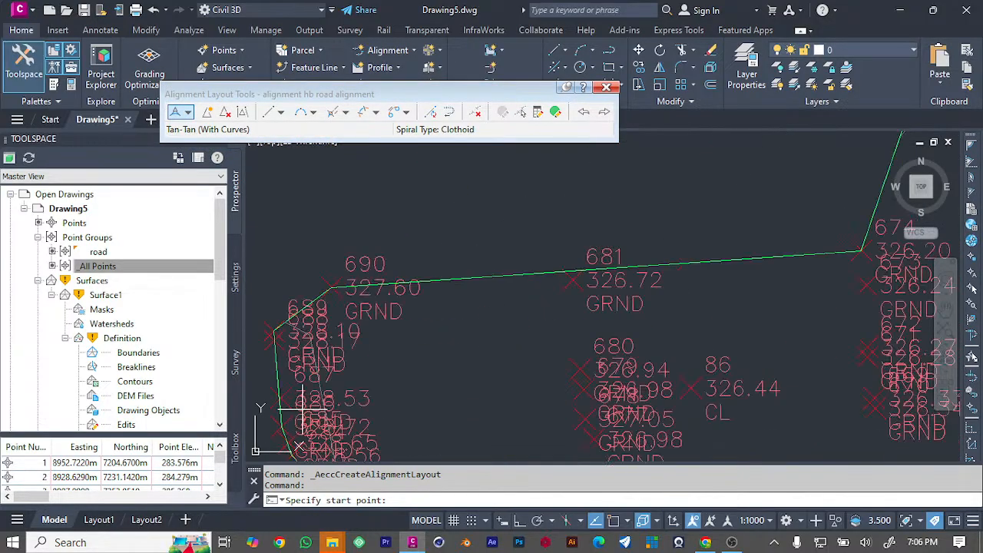
pyautogui.scroll(-5, 311, 407)
pyautogui.scroll(5, 284, 384)
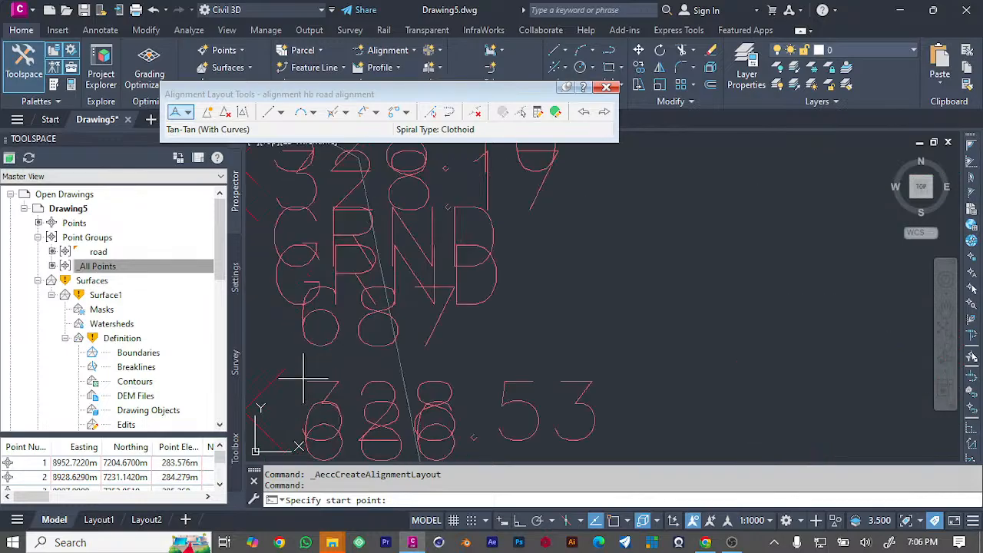
pyautogui.scroll(-4, 338, 376)
pyautogui.scroll(4, 330, 388)
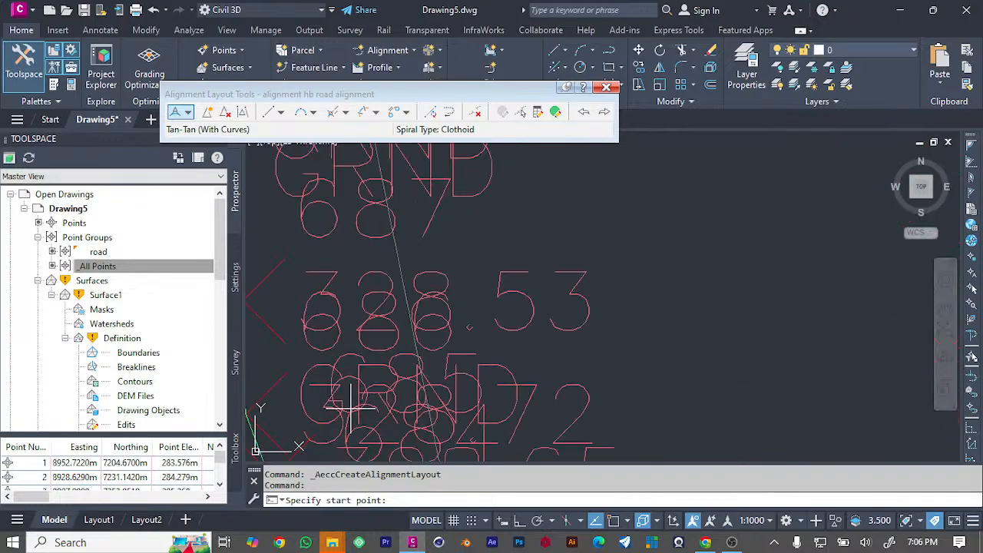
pyautogui.scroll(-4, 351, 399)
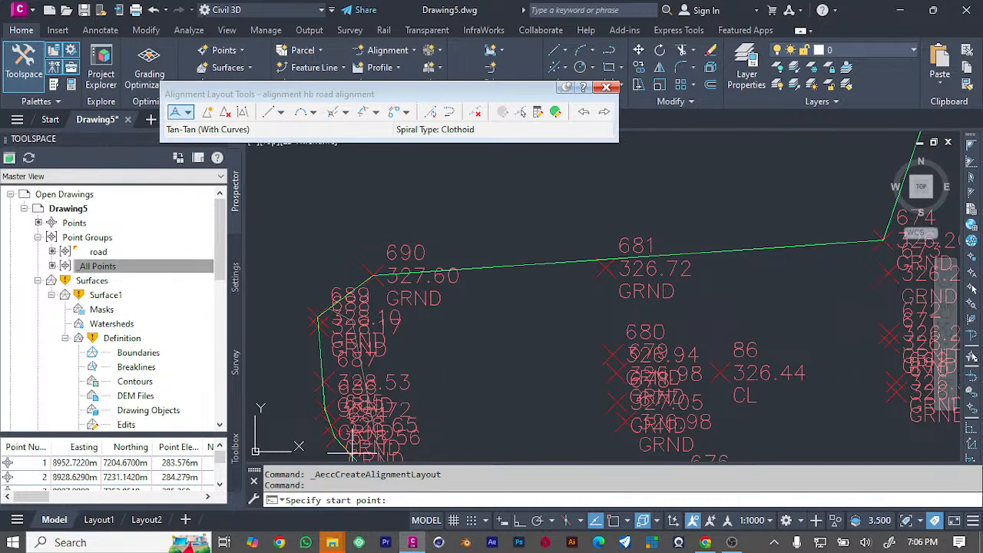
pyautogui.scroll(-3, 392, 425)
pyautogui.scroll(5, 393, 430)
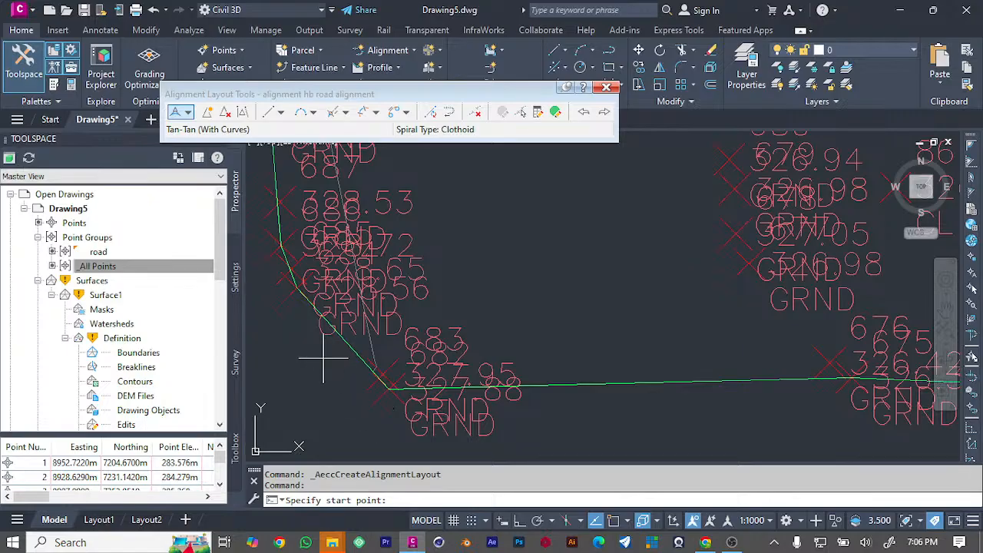
pyautogui.scroll(-1, 323, 360)
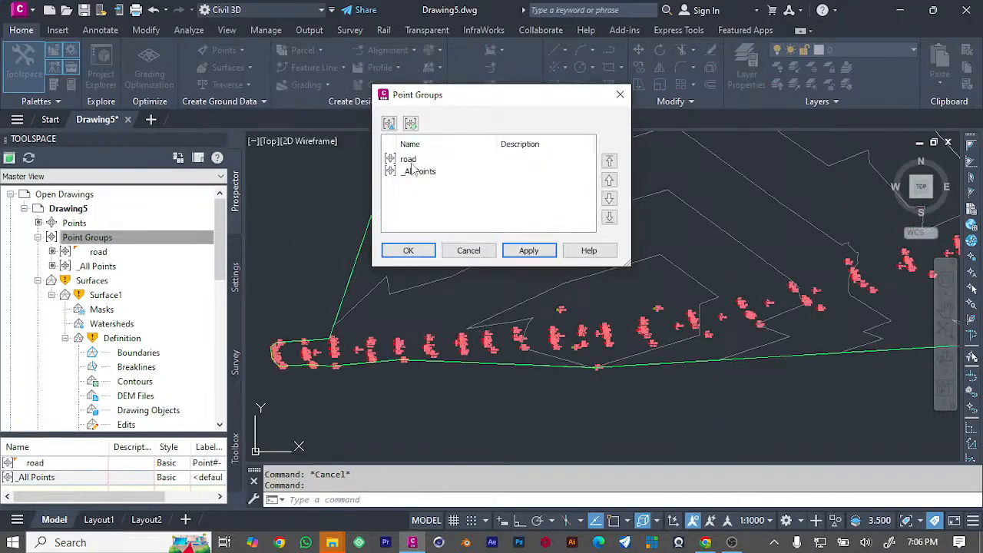
# Step: Check the road and _All Points entries in the point groups' properties and apply with road kept above _All Points
pyautogui.click(412, 172)
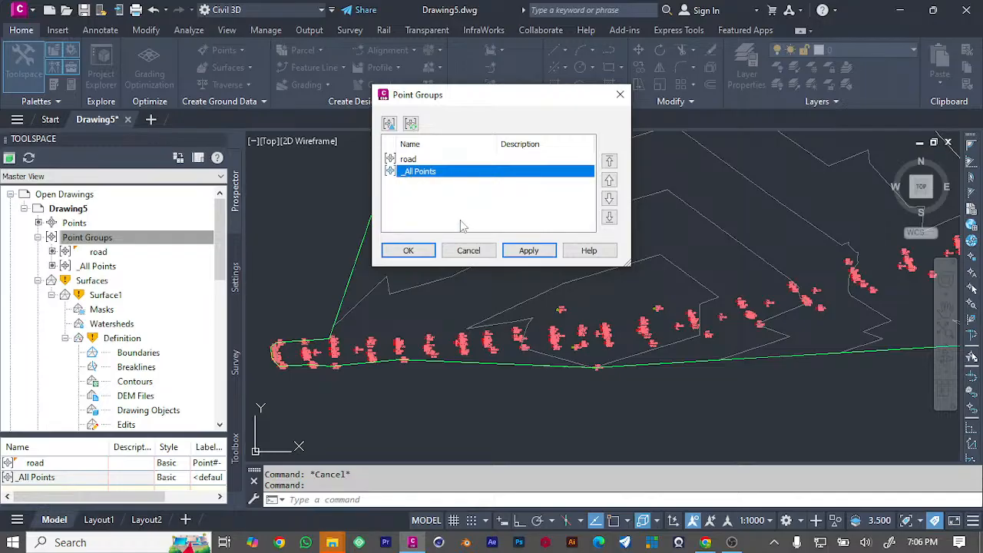
pyautogui.click(411, 125)
pyautogui.click(403, 173)
pyautogui.click(408, 159)
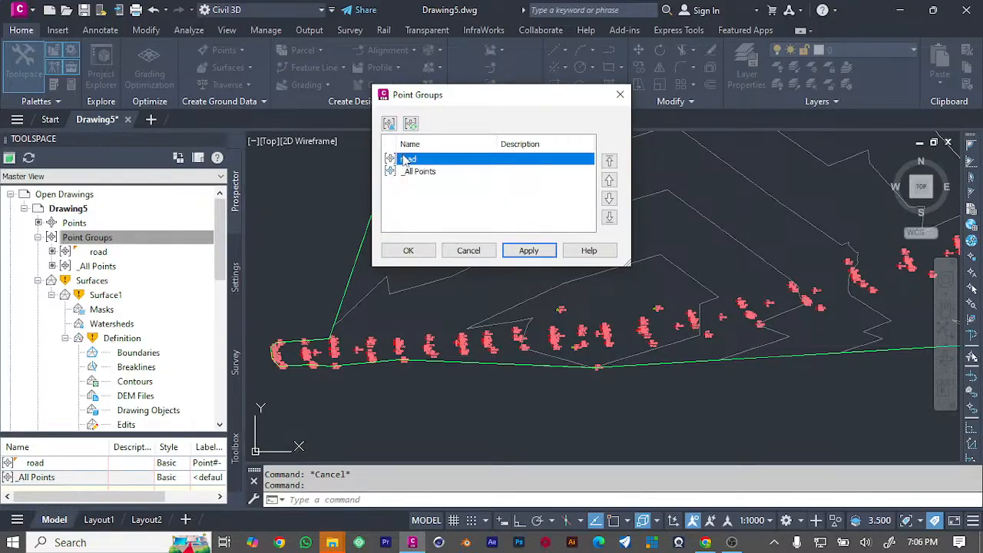
pyautogui.click(528, 251)
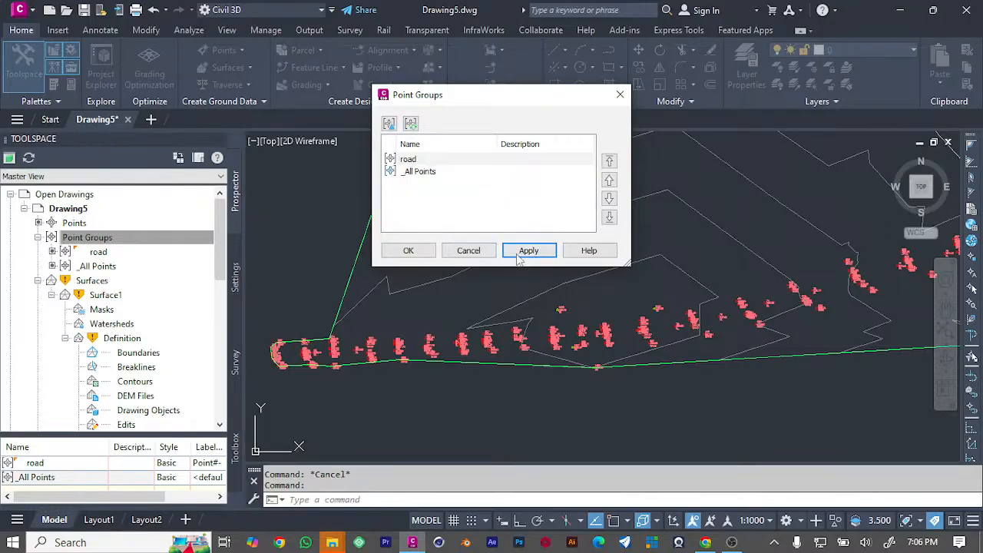
pyautogui.click(620, 95)
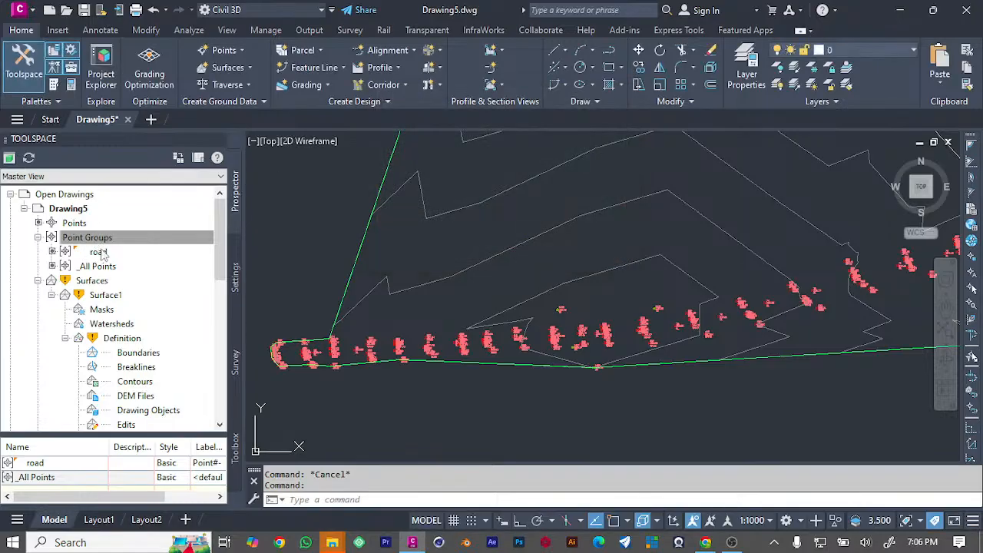
pyautogui.rightClick(95, 237)
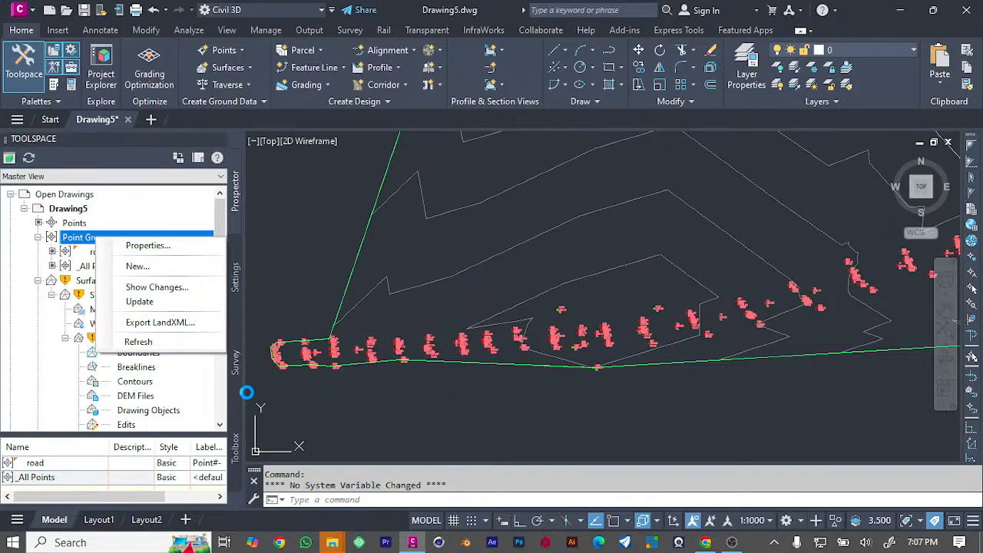
pyautogui.click(353, 284)
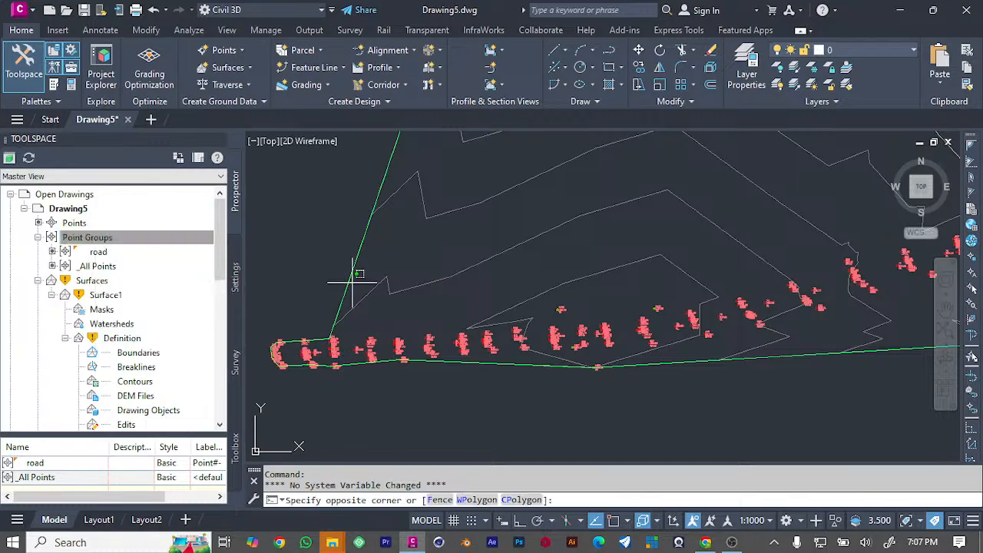
pyautogui.click(327, 343)
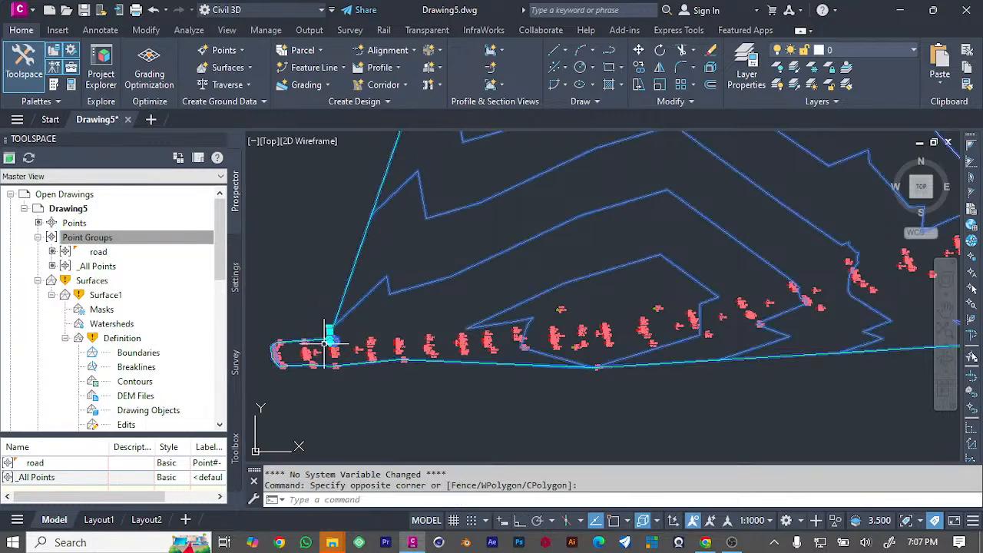
pyautogui.rightClick(290, 292)
pyautogui.click(286, 254)
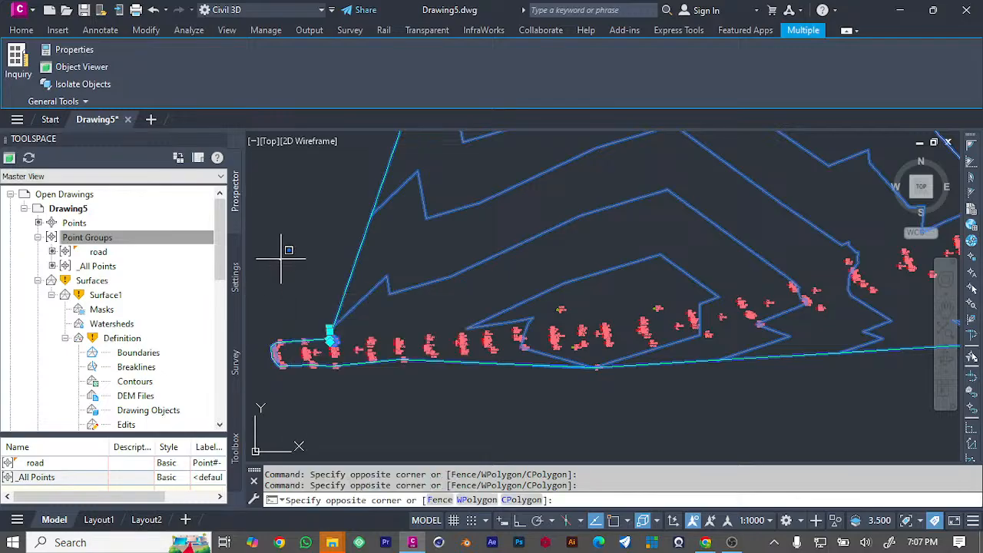
pyautogui.click(271, 307)
# Step: Review the order of the point groups in their properties once more and leave it as it is
pyautogui.click(106, 244)
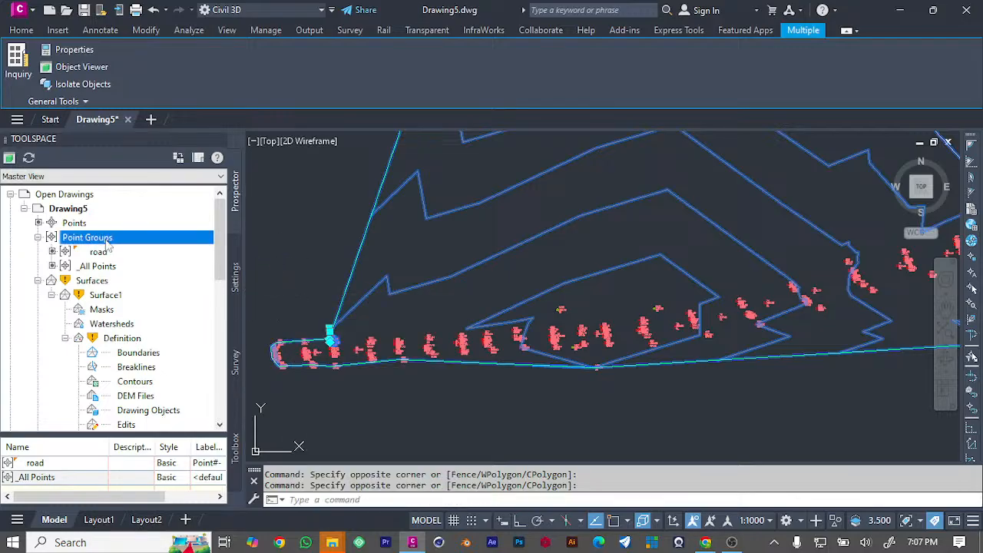
pyautogui.rightClick(108, 243)
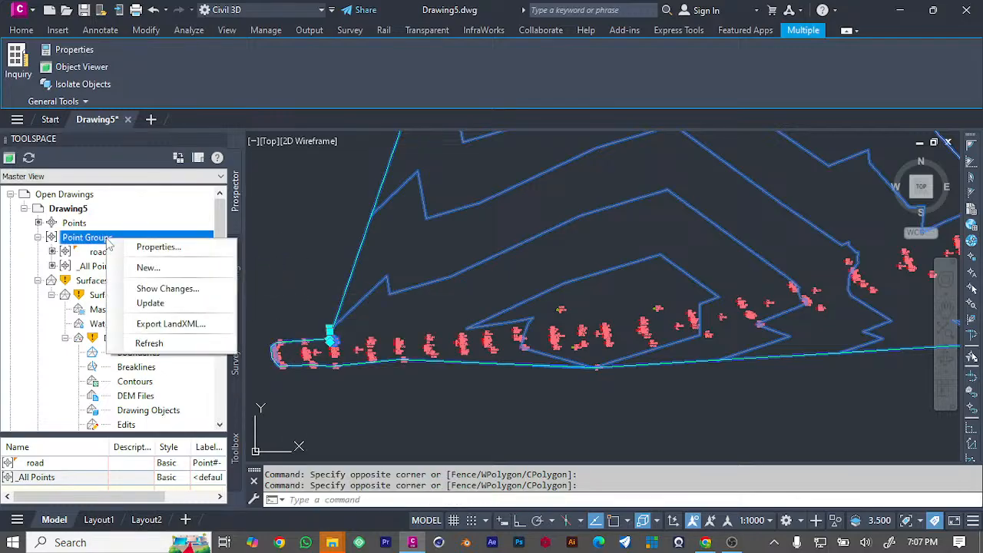
pyautogui.click(161, 247)
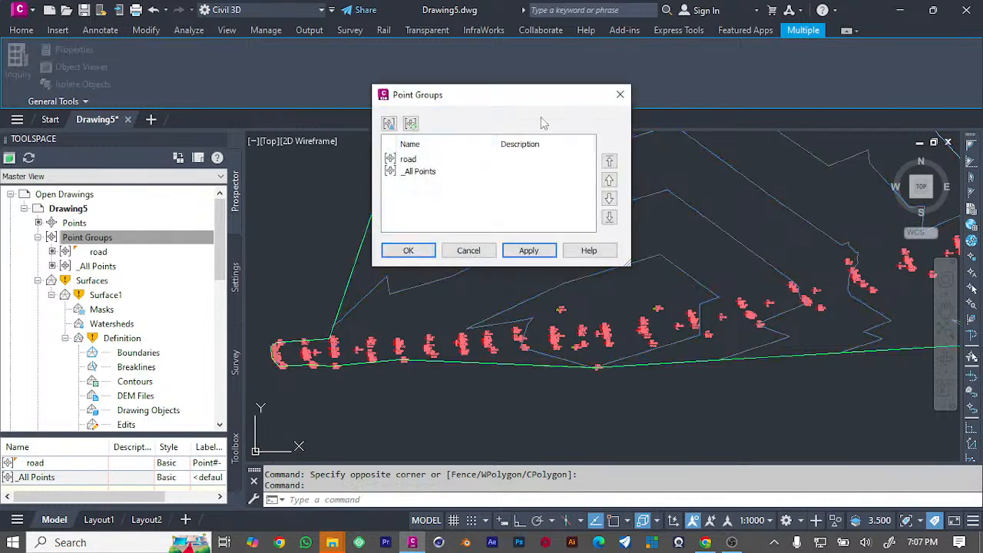
pyautogui.click(618, 98)
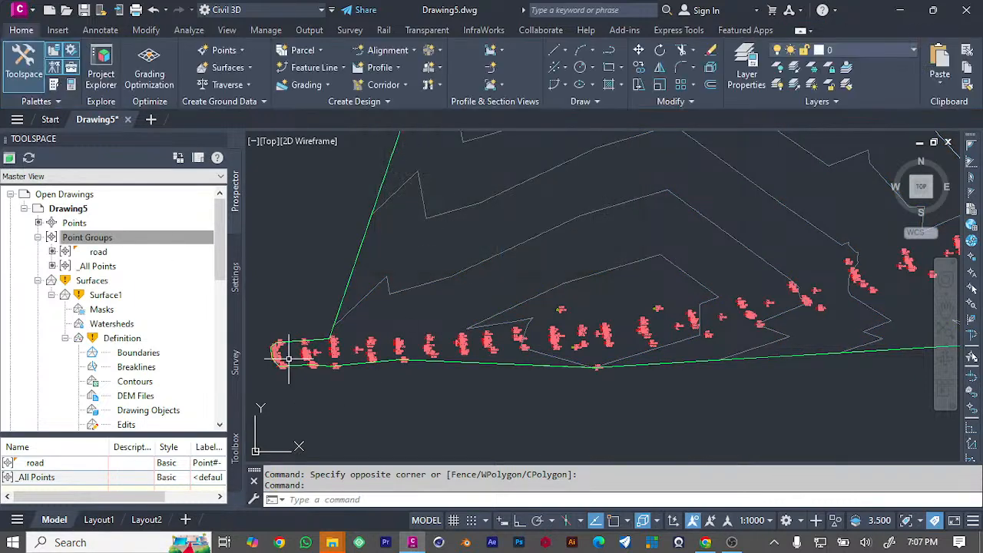
# Step: Delete all points of the _All Points group from the drawing
pyautogui.click(75, 239)
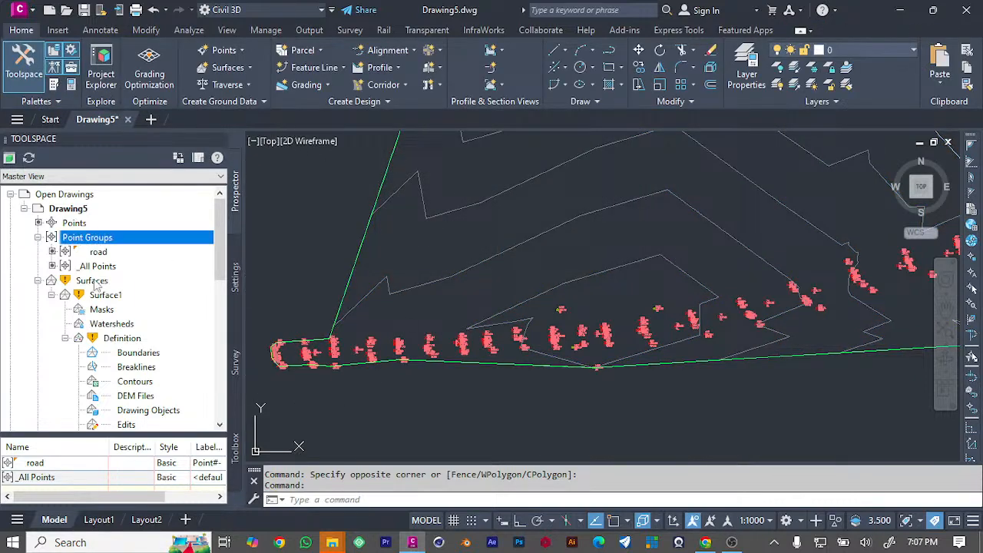
pyautogui.click(100, 266)
pyautogui.rightClick(52, 266)
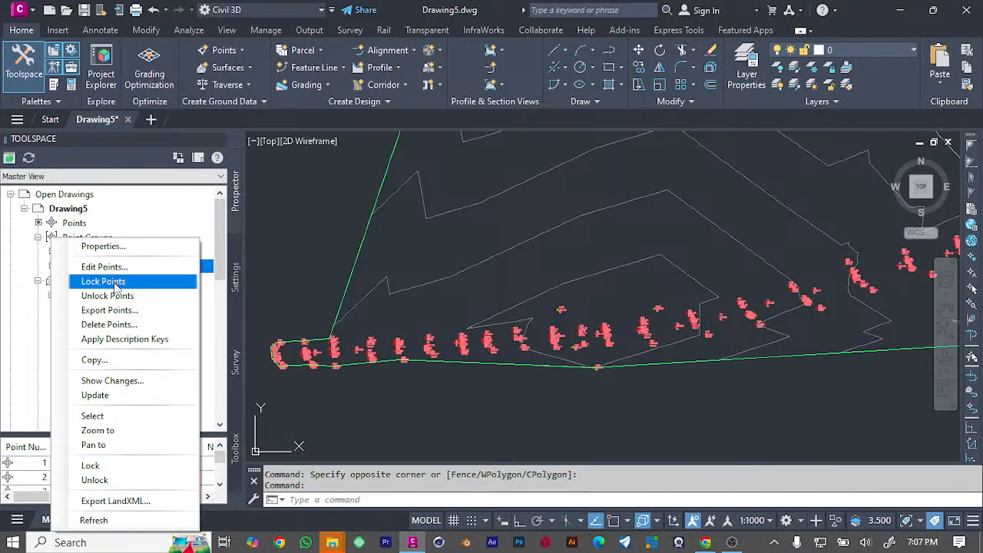
pyautogui.click(108, 324)
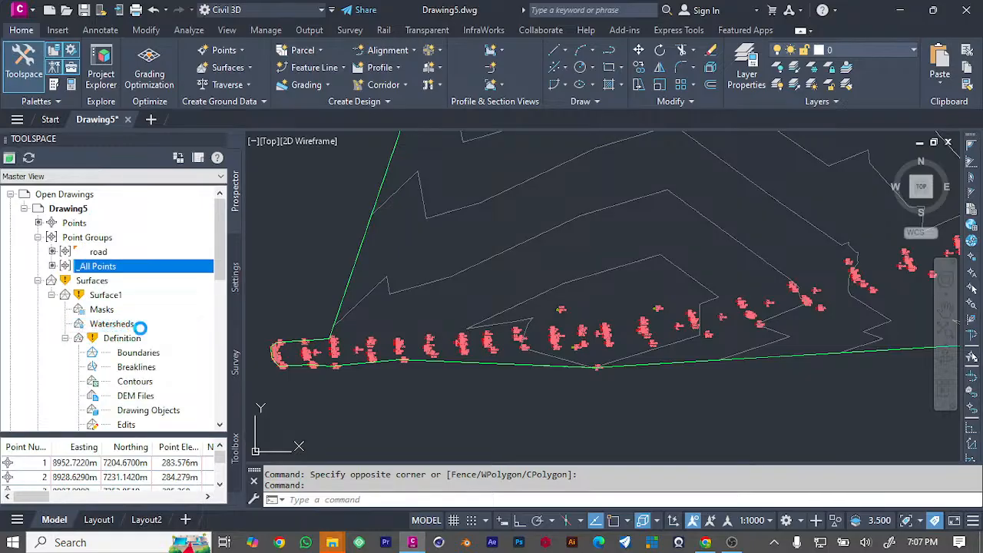
pyautogui.click(506, 313)
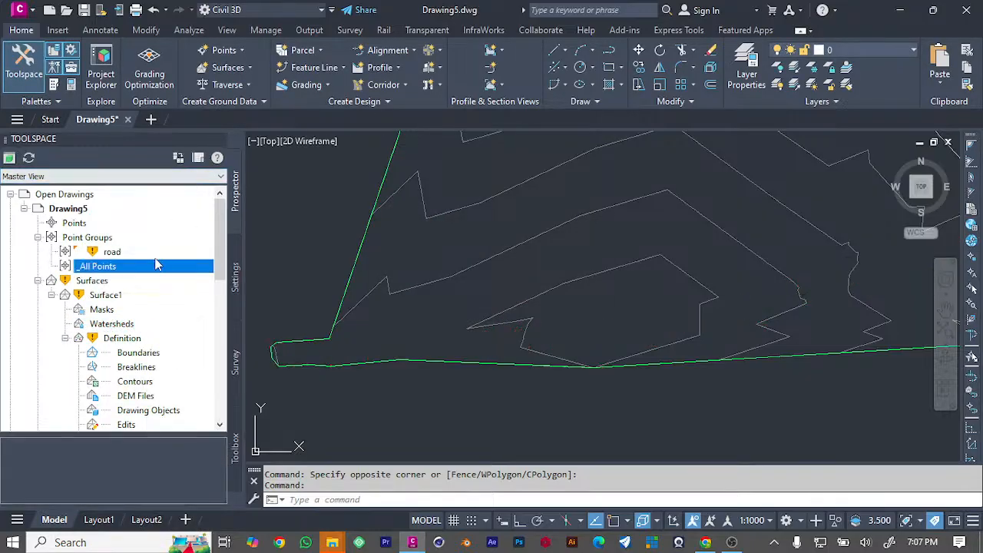
pyautogui.click(105, 253)
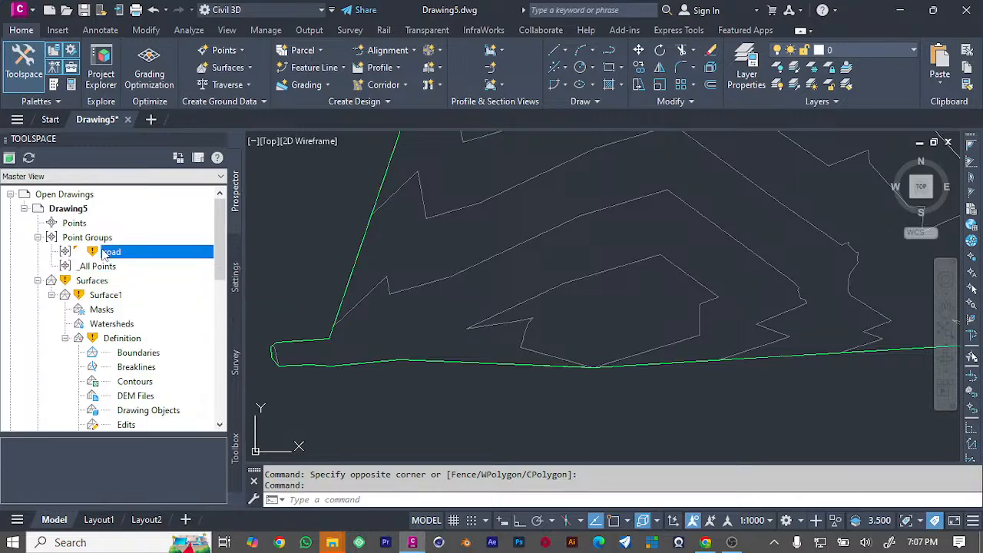
pyautogui.click(92, 266)
pyautogui.rightClick(91, 266)
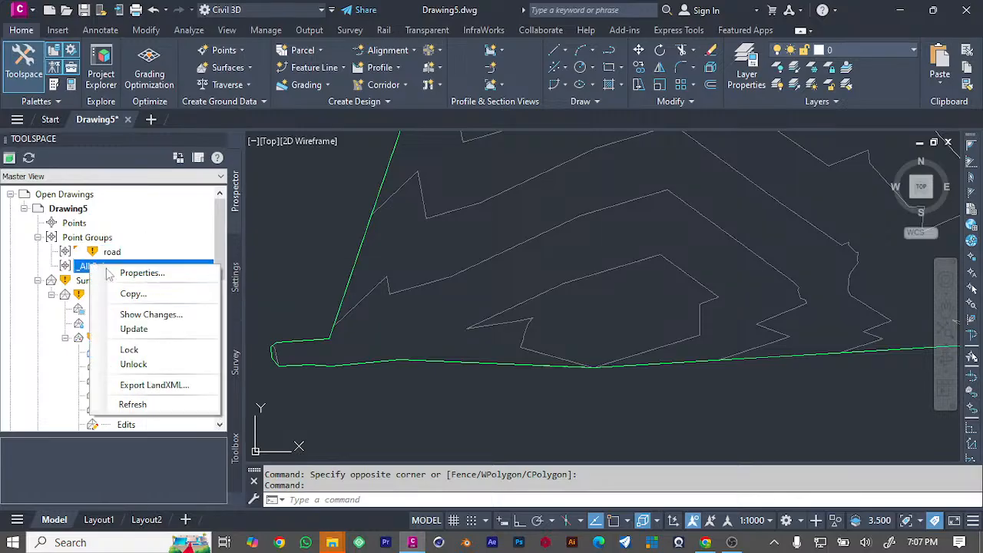
pyautogui.click(65, 254)
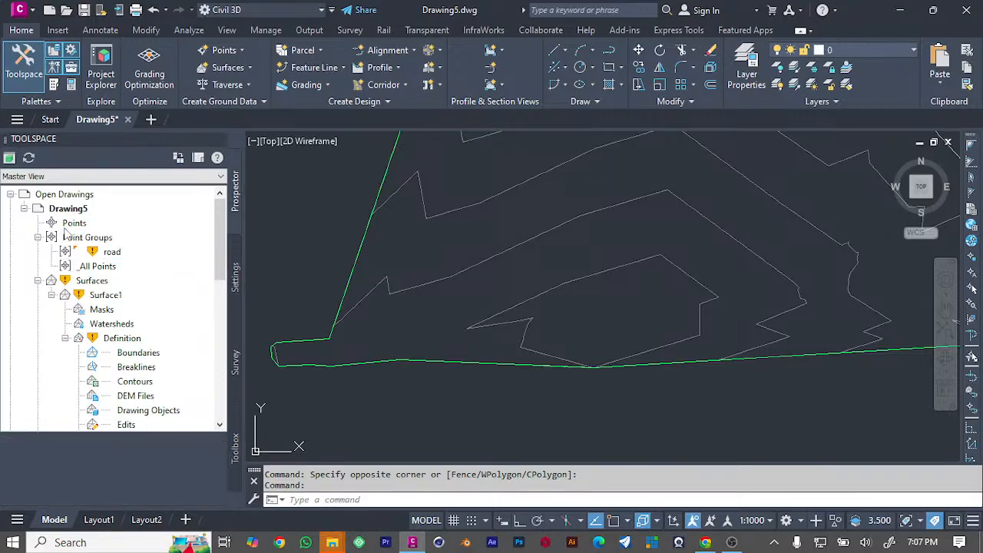
# Step: Import the survey points from HB_SurveyPoints_6.csv in PNEZD (comma delimited) format, with coordinate transformation on and no point group assigned
pyautogui.click(74, 223)
pyautogui.rightClick(77, 224)
pyautogui.click(109, 240)
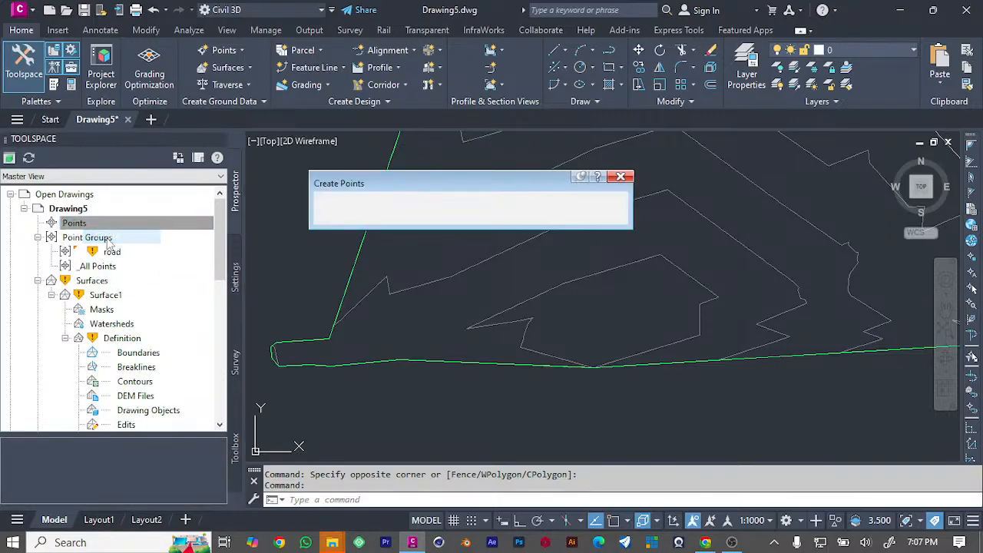
pyautogui.click(520, 202)
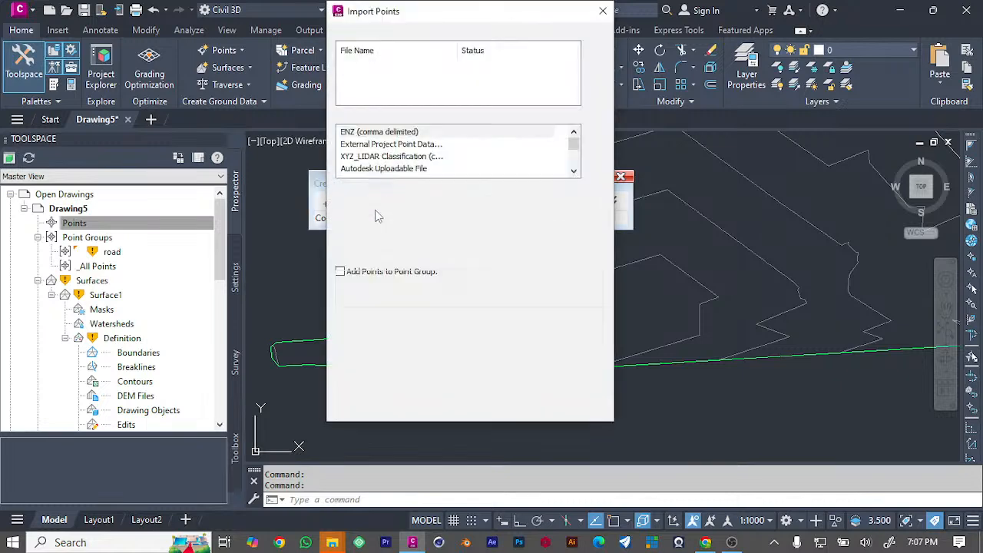
pyautogui.click(596, 51)
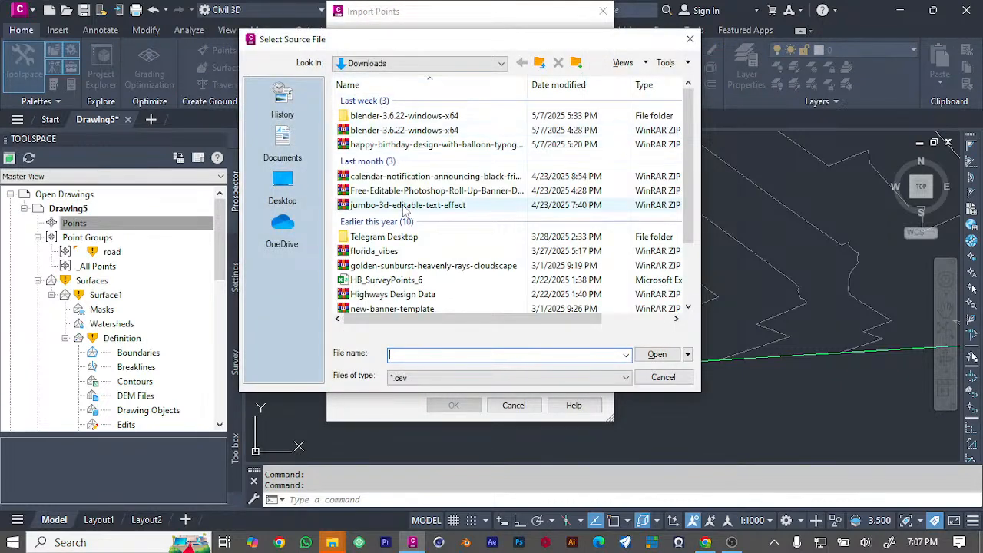
pyautogui.click(386, 279)
pyautogui.click(654, 355)
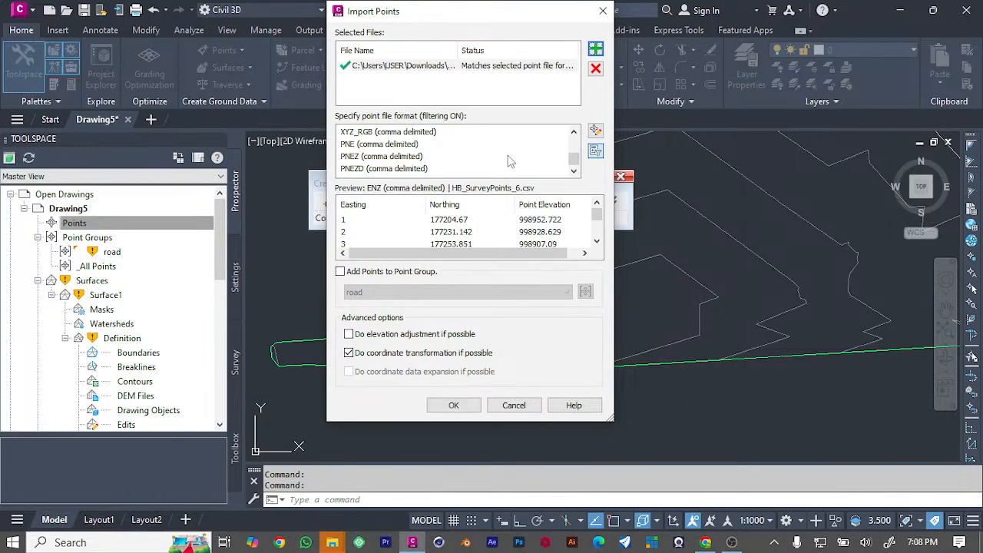
pyautogui.click(388, 169)
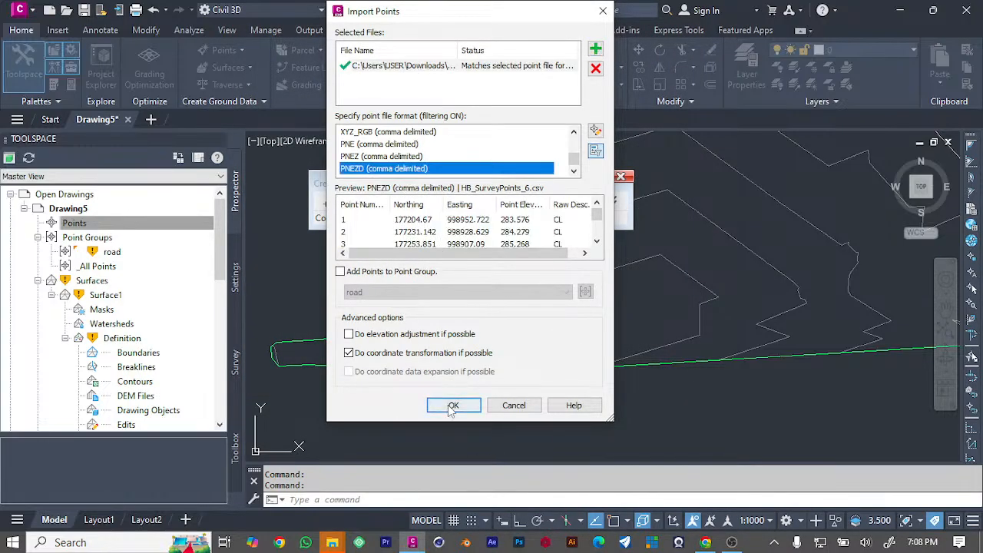
pyautogui.click(452, 406)
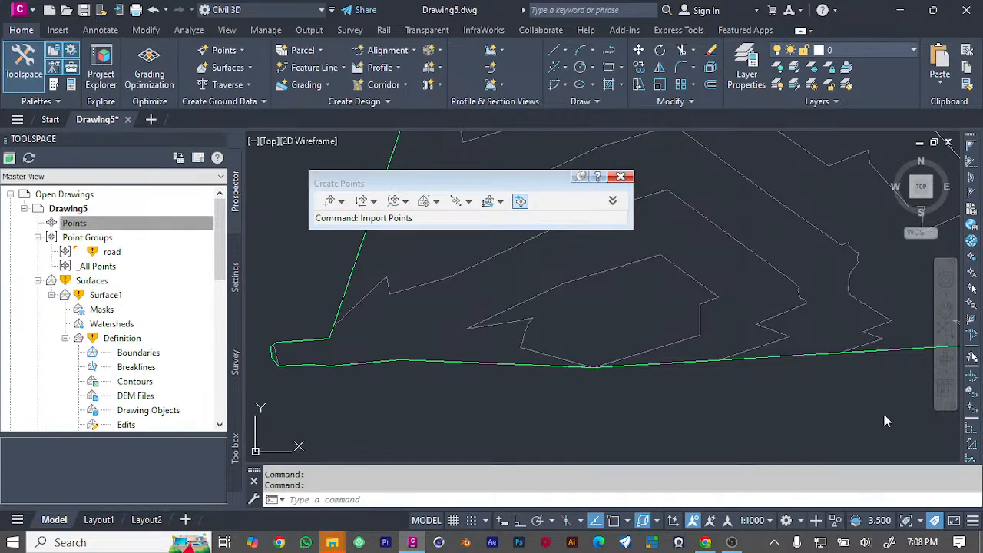
# Step: Close the point creation tools and review the order of the road and _All Points groups in the point groups' properties without changing it
pyautogui.click(622, 177)
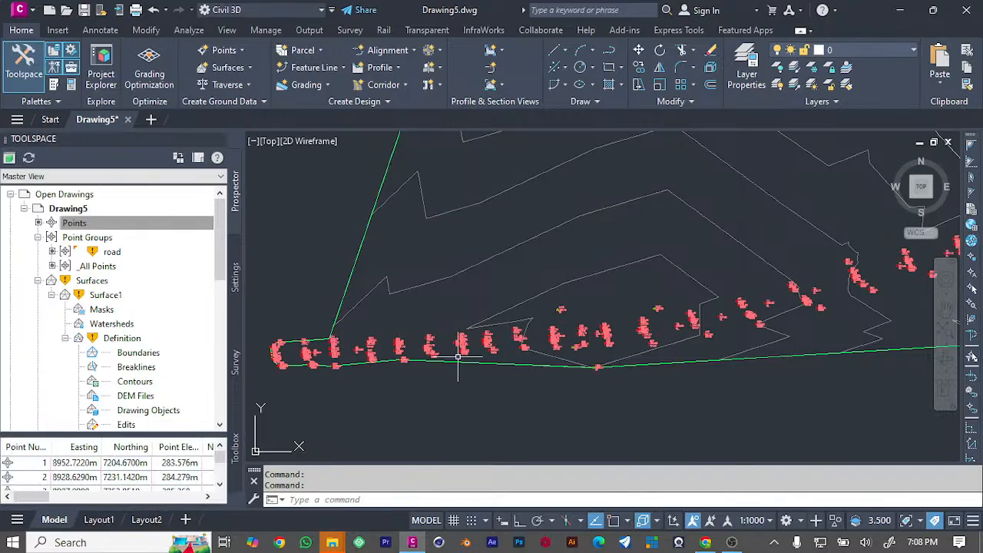
pyautogui.rightClick(89, 224)
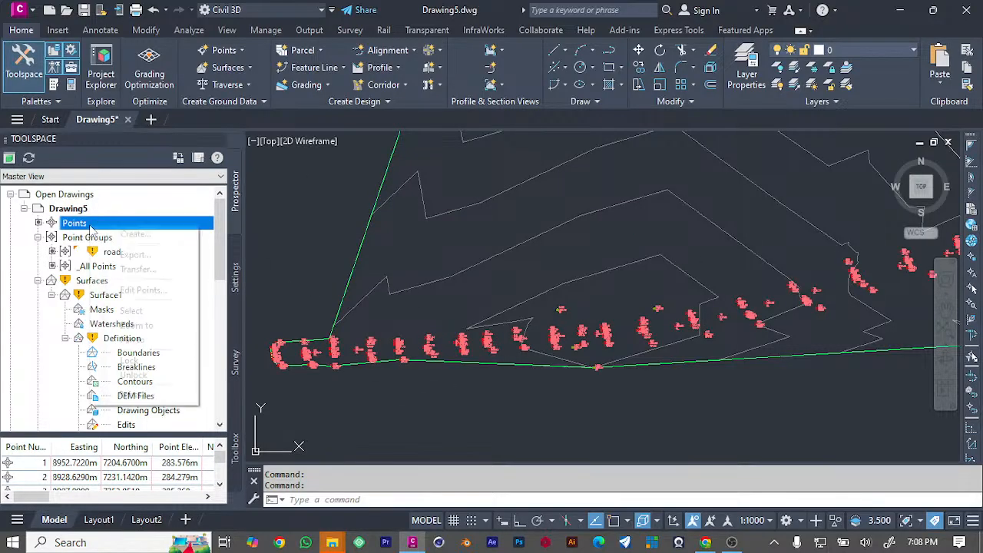
pyautogui.click(52, 238)
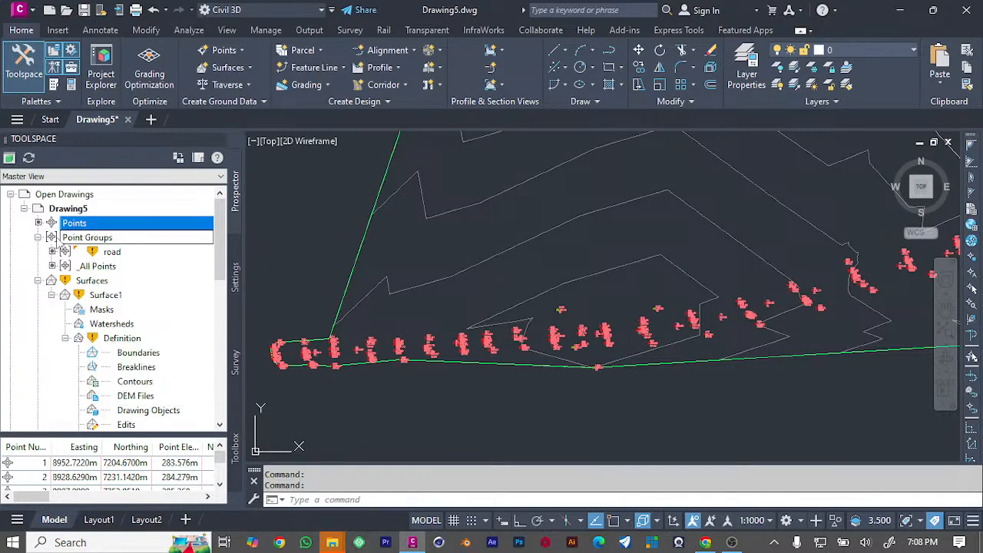
pyautogui.click(73, 238)
pyautogui.rightClick(75, 240)
pyautogui.click(103, 246)
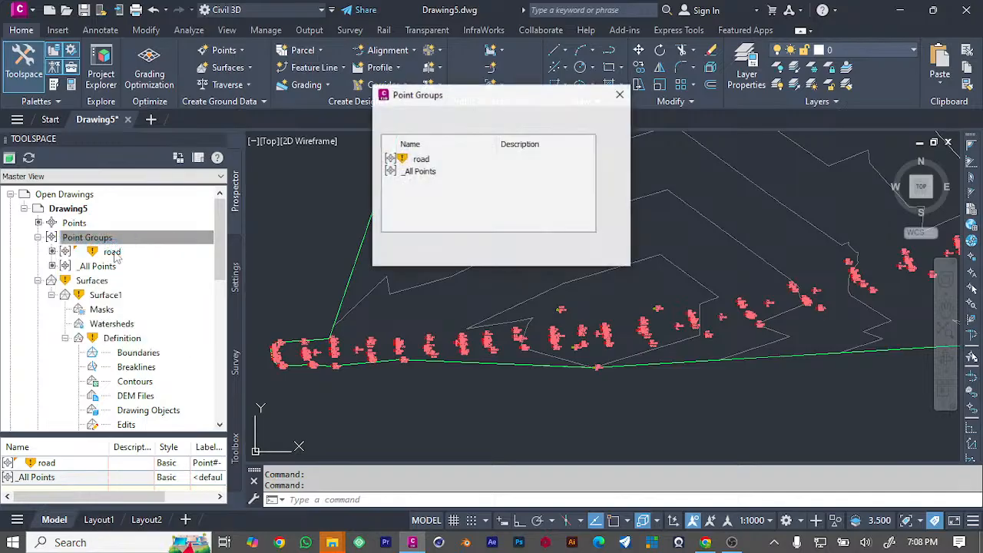
pyautogui.click(425, 171)
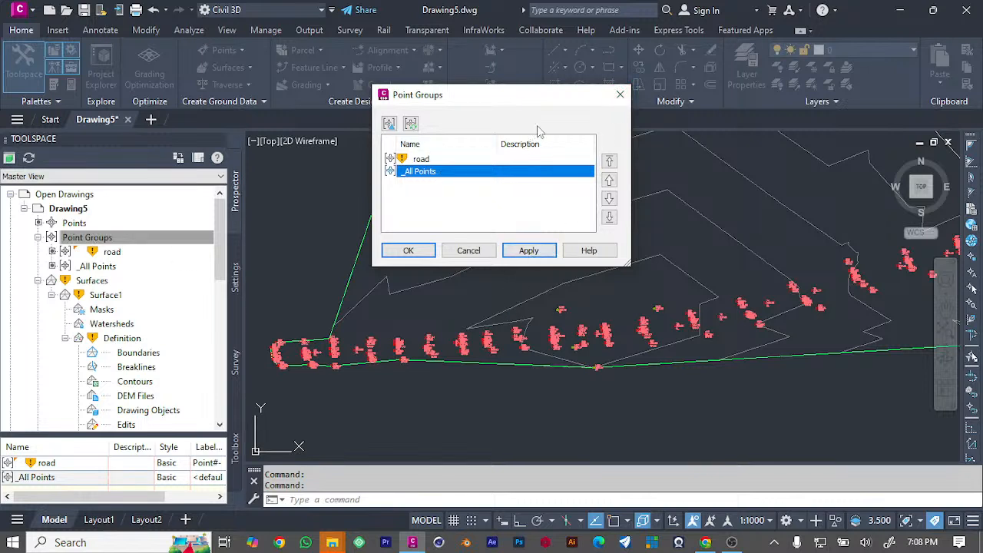
pyautogui.click(620, 95)
# Step: Reopen the point groups' properties, select road and apply the order with road above _All Points
pyautogui.rightClick(86, 223)
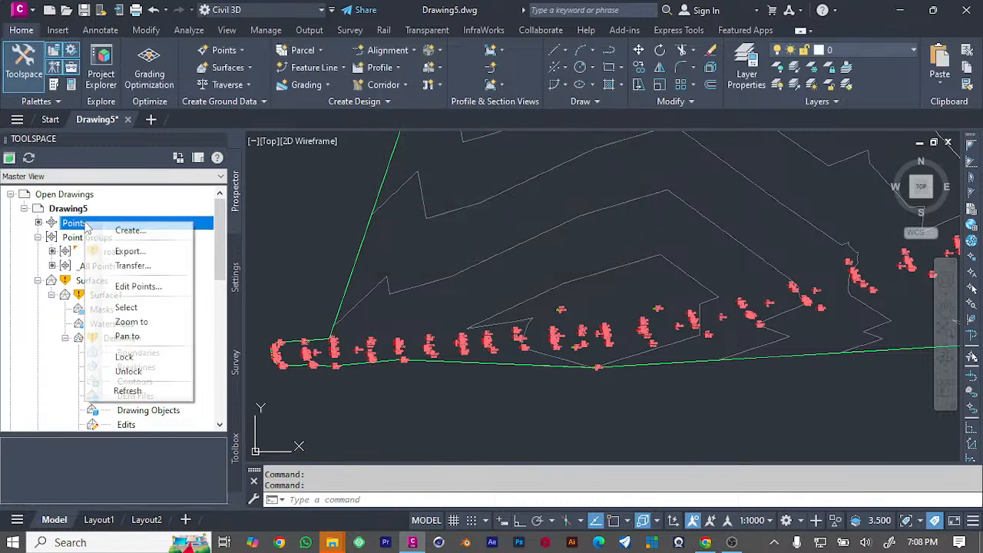
pyautogui.click(58, 240)
pyautogui.rightClick(58, 242)
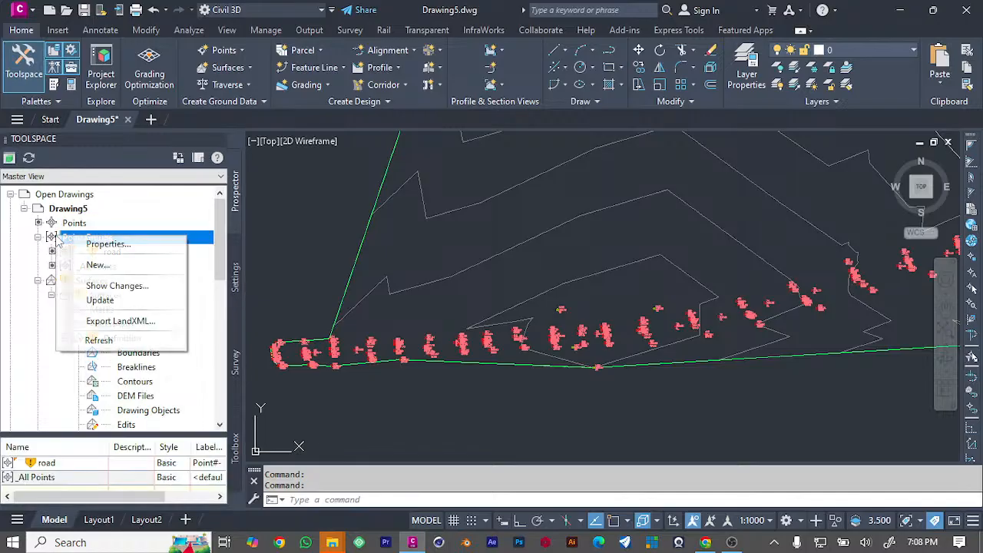
pyautogui.click(100, 244)
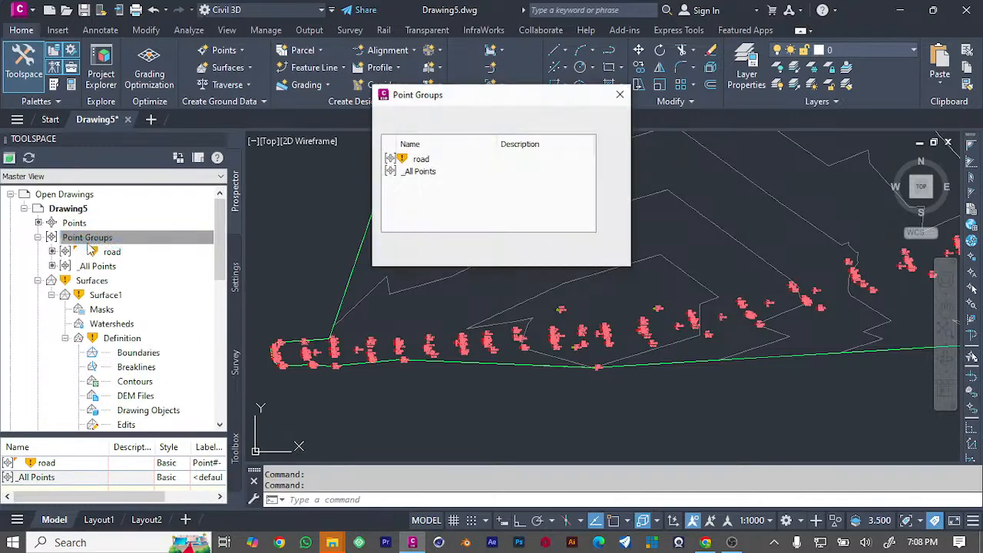
pyautogui.click(406, 162)
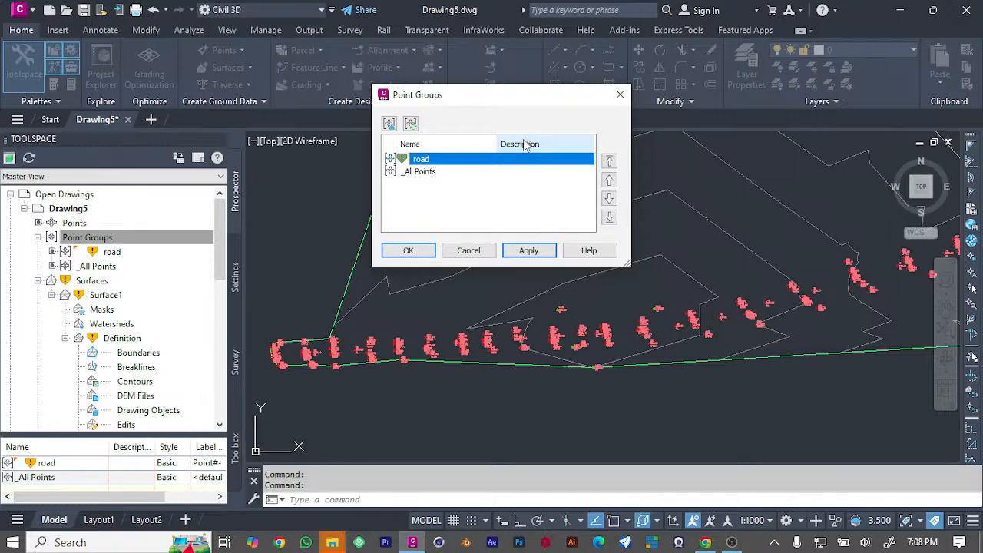
pyautogui.click(528, 250)
pyautogui.click(408, 250)
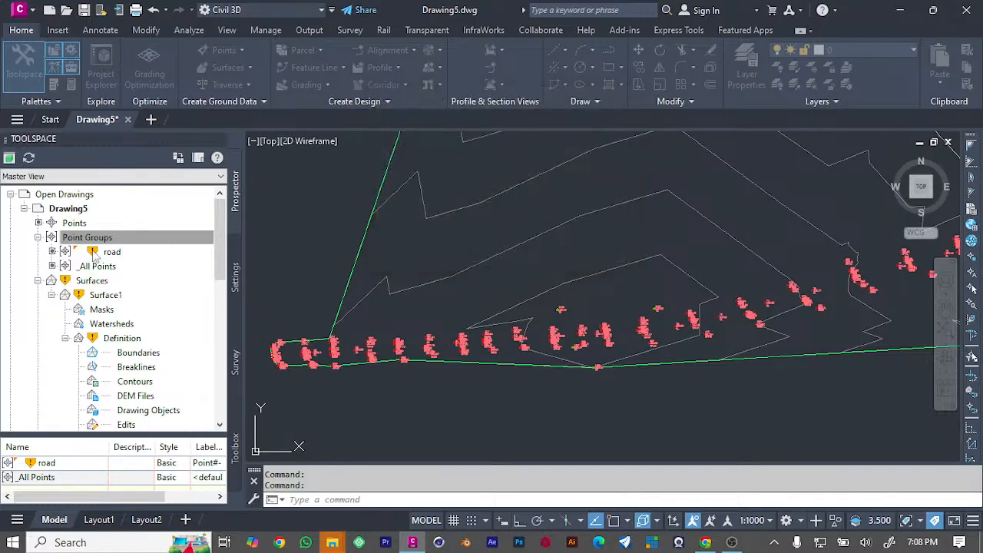
# Step: Examine the point data of the _All Points group in the point editor and close it
pyautogui.rightClick(92, 266)
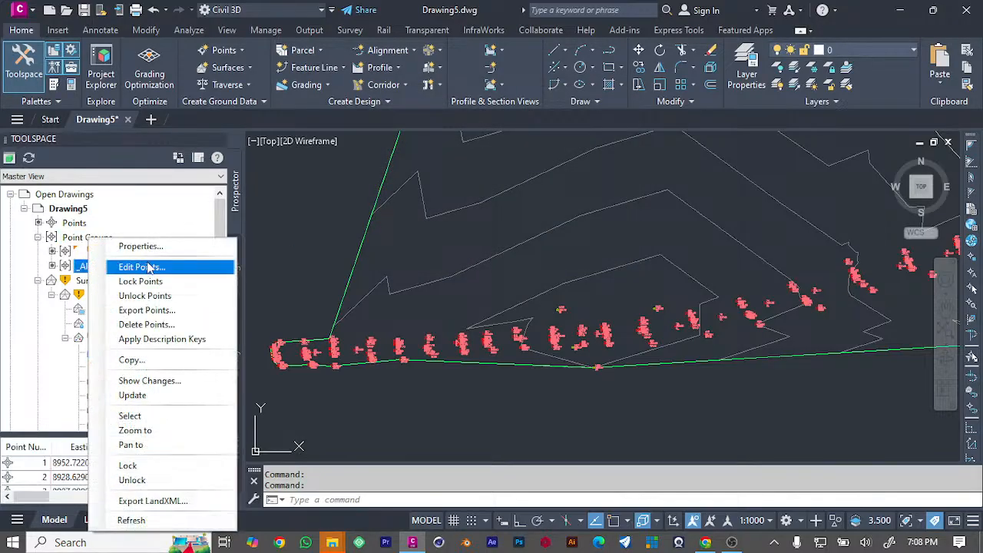
pyautogui.click(149, 266)
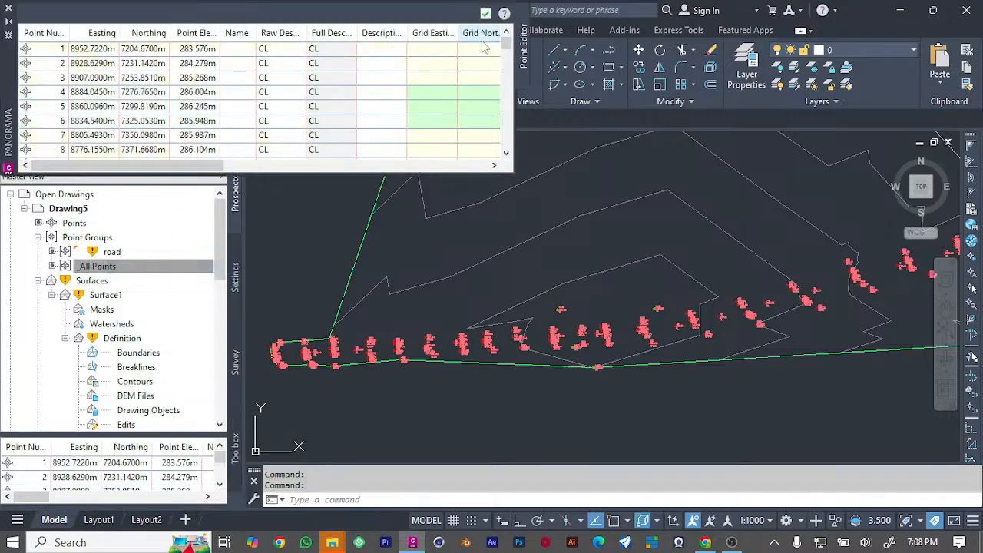
pyautogui.click(485, 15)
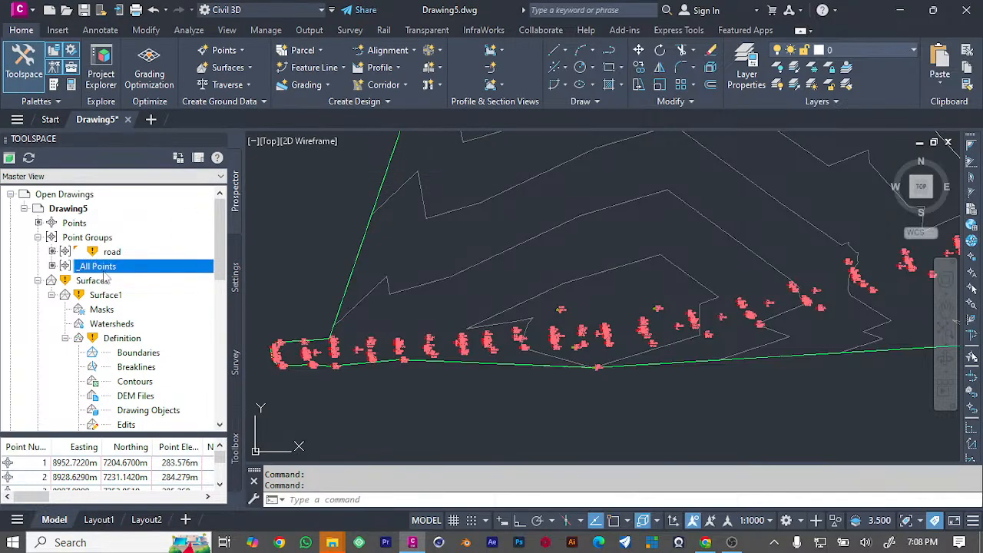
# Step: Check the inclusion criteria in the _All Points group's properties and choose Basic as its point style
pyautogui.rightClick(115, 265)
pyautogui.click(164, 247)
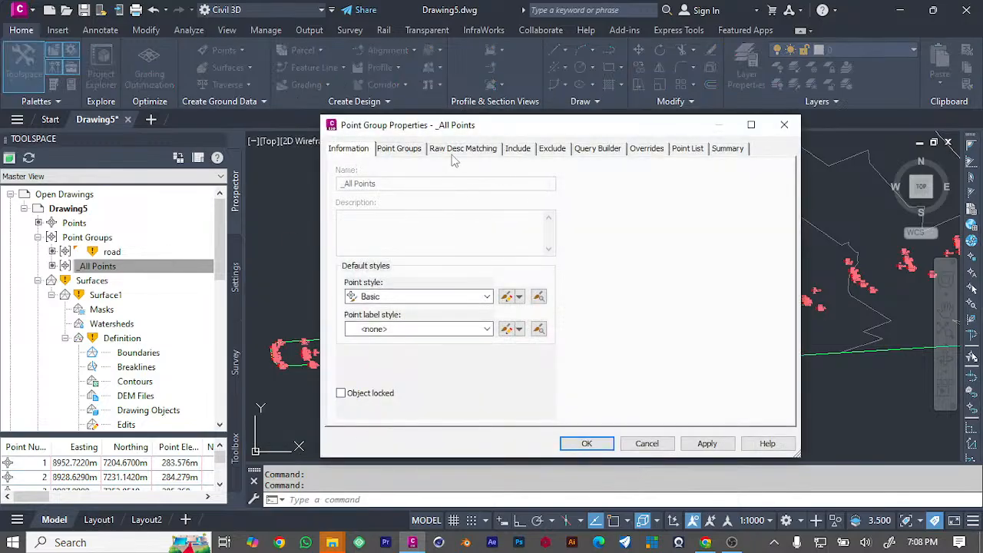
pyautogui.click(517, 149)
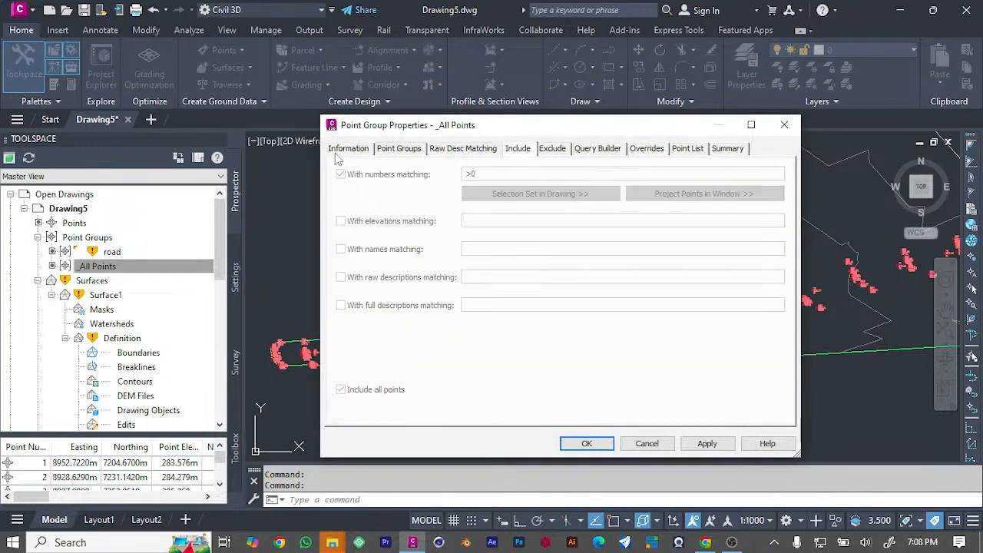
pyautogui.click(348, 149)
pyautogui.click(470, 296)
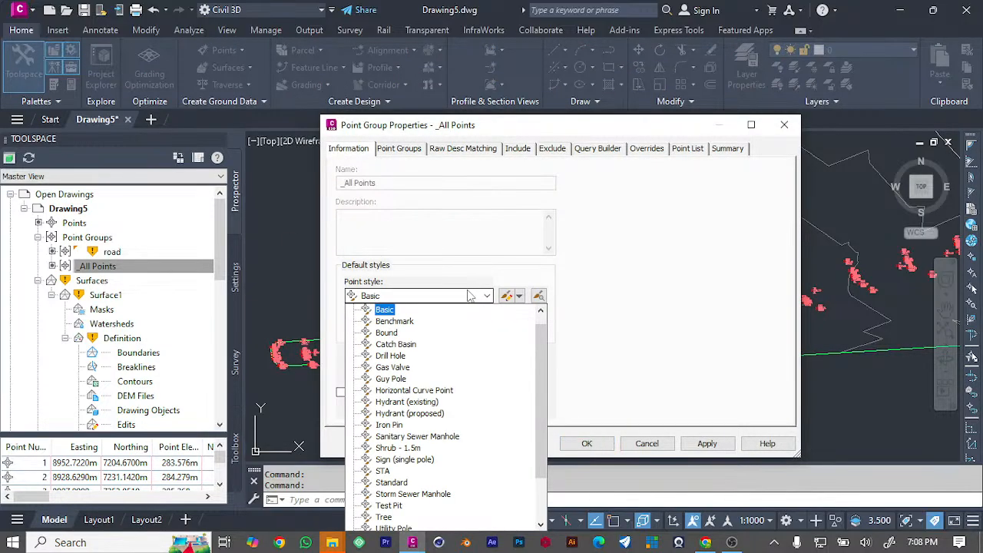
pyautogui.click(429, 308)
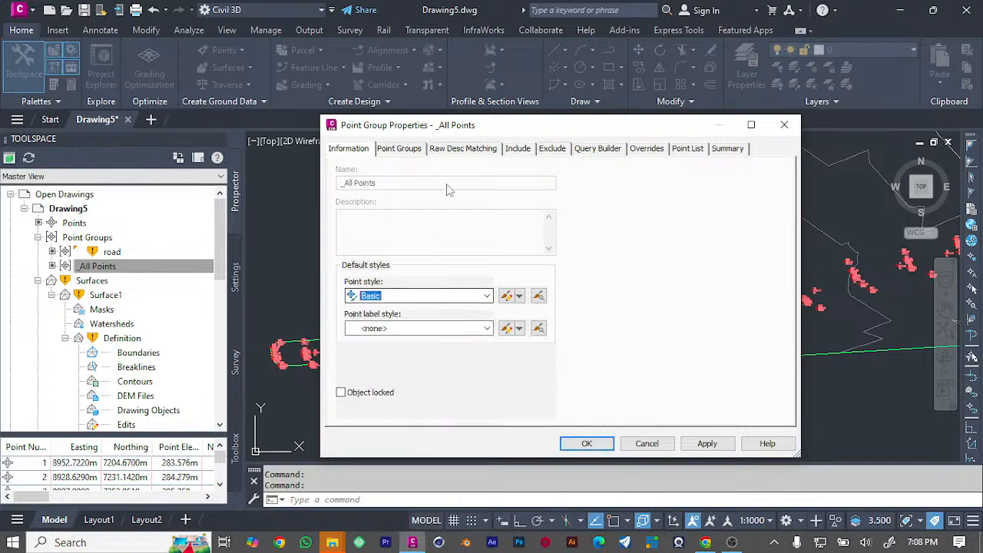
# Step: Set the _All Points group's label style to <none>, check its inclusion criteria again and apply the properties
pyautogui.click(519, 150)
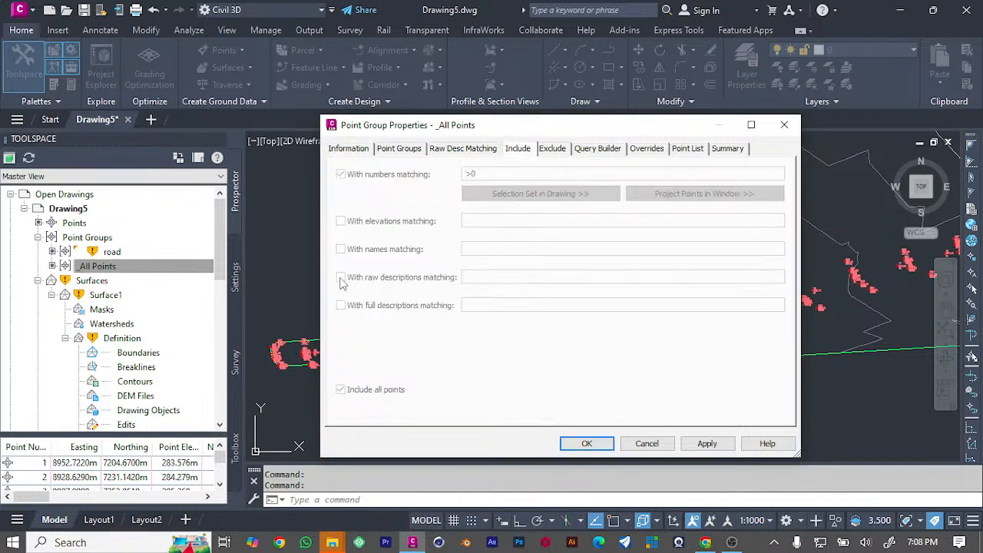
pyautogui.click(350, 149)
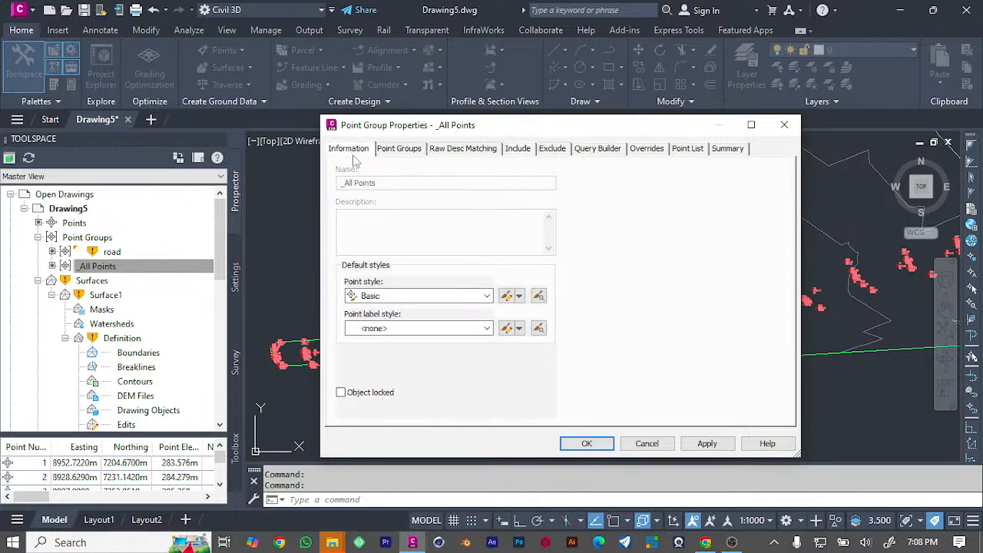
pyautogui.click(487, 296)
pyautogui.click(487, 297)
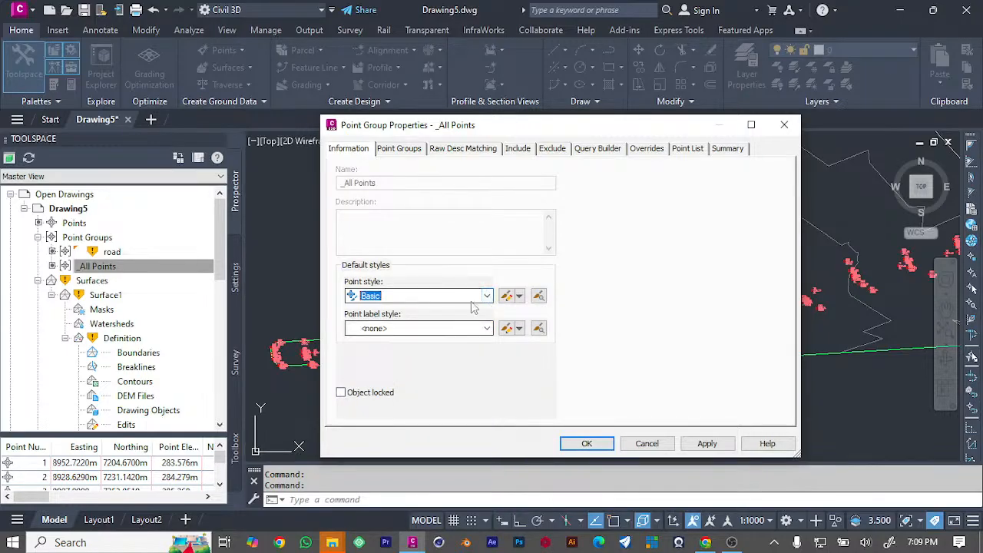
pyautogui.click(484, 330)
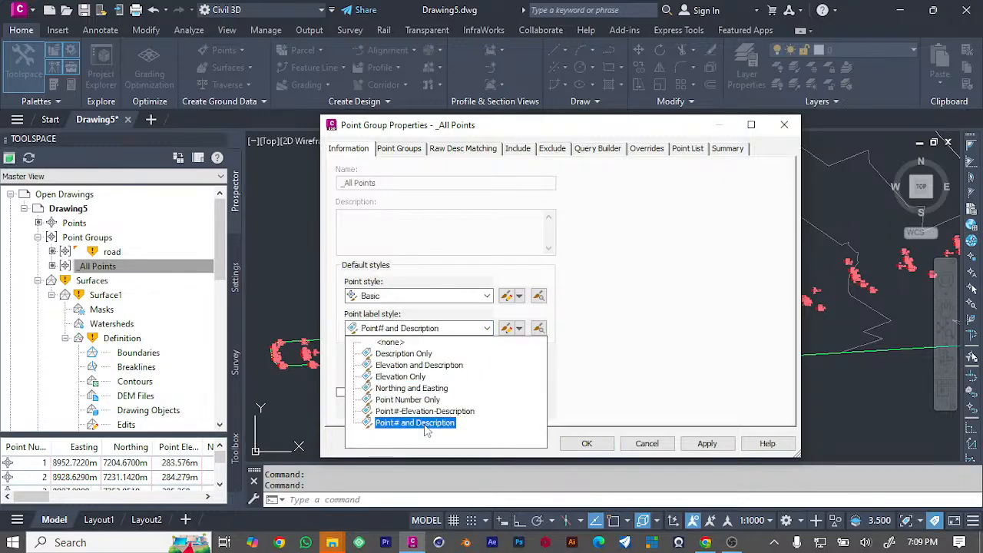
pyautogui.click(390, 342)
pyautogui.click(519, 149)
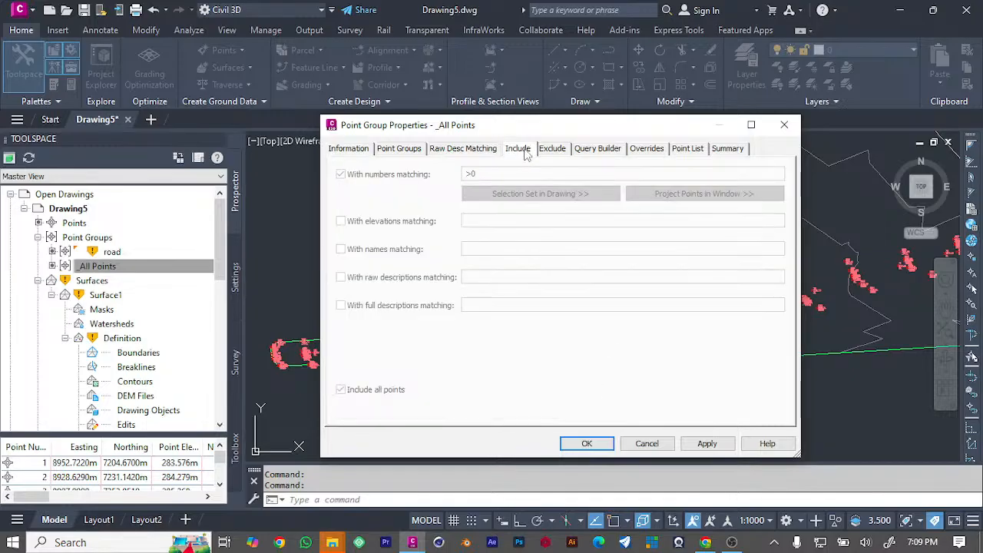
pyautogui.click(705, 443)
pyautogui.click(587, 443)
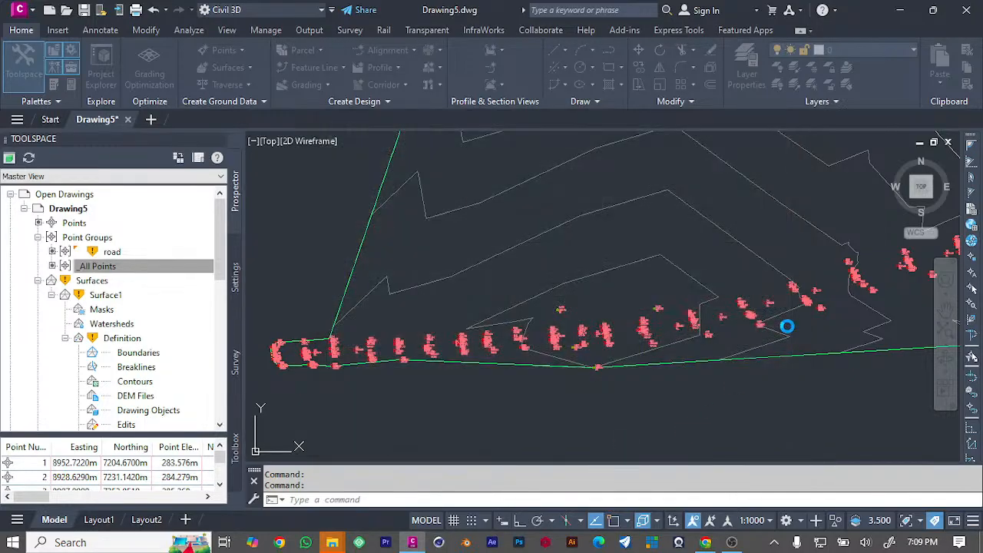
# Step: Inspect the point labels across the whole surface and review the _All Points data in the point editor
pyautogui.click(971, 356)
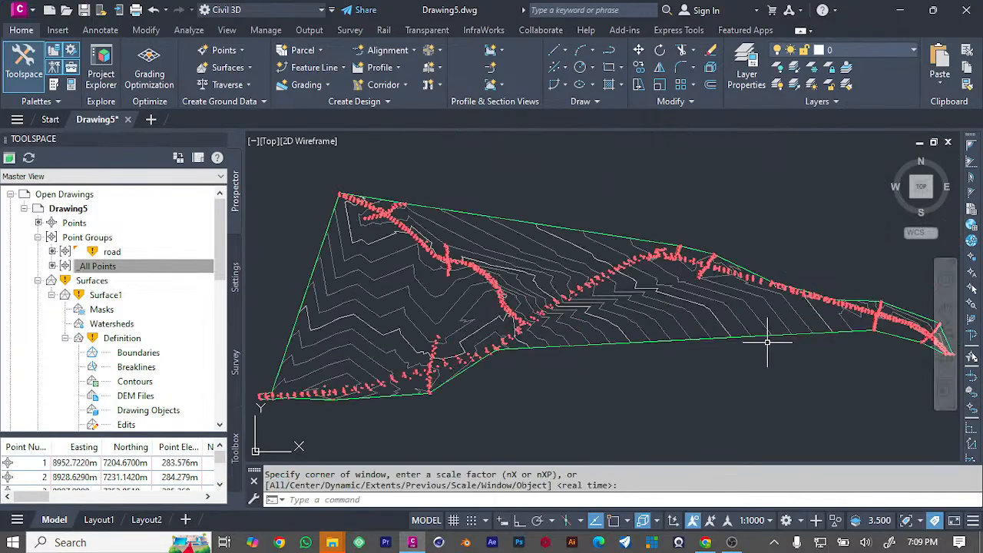
pyautogui.scroll(5, 530, 317)
pyautogui.scroll(2, 520, 316)
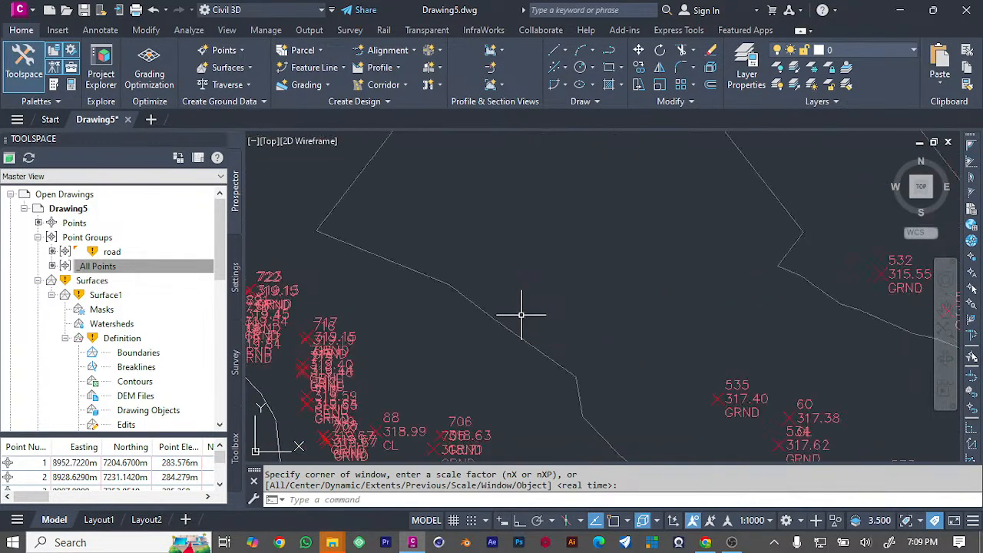
pyautogui.scroll(-4, 557, 341)
pyautogui.scroll(-3, 553, 342)
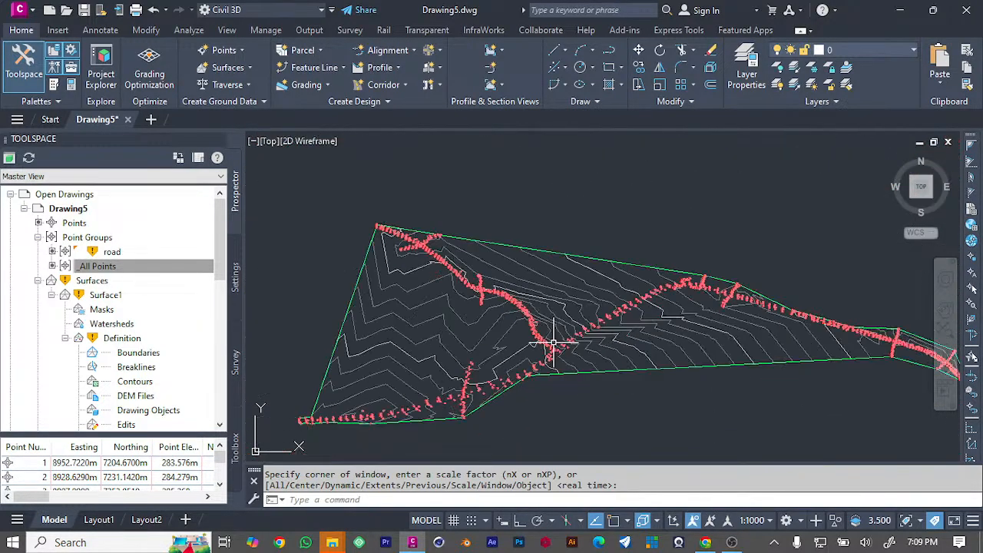
pyautogui.rightClick(90, 268)
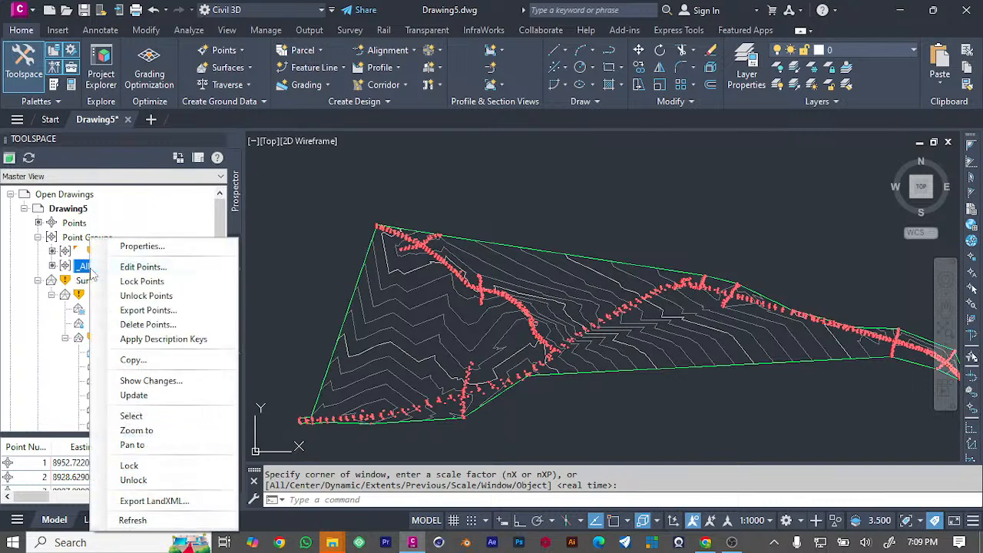
pyautogui.click(153, 268)
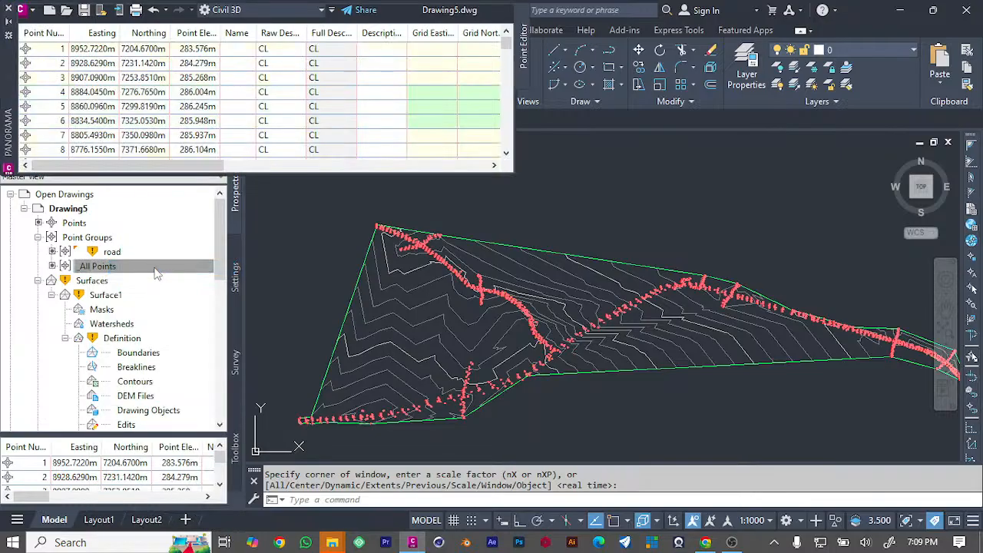
pyautogui.click(485, 14)
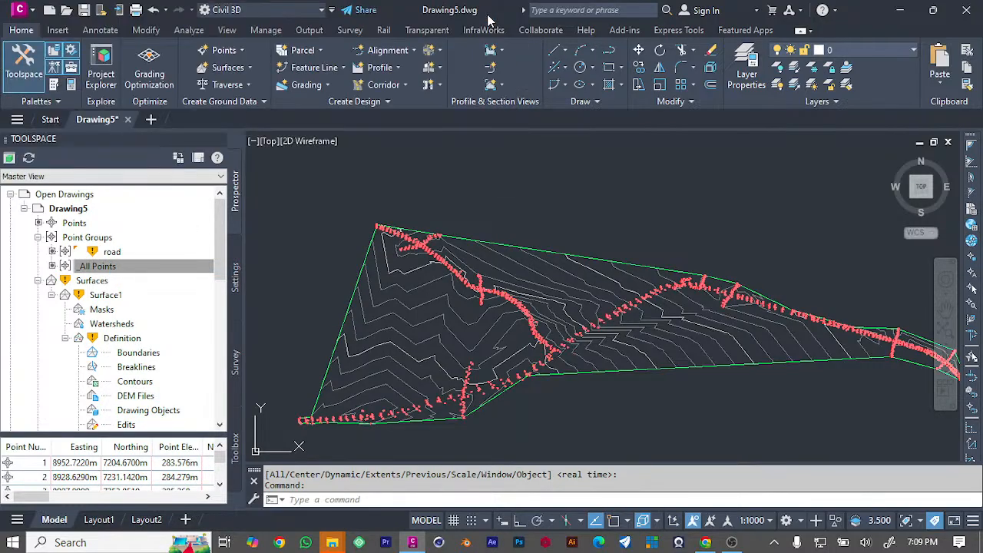
pyautogui.click(108, 285)
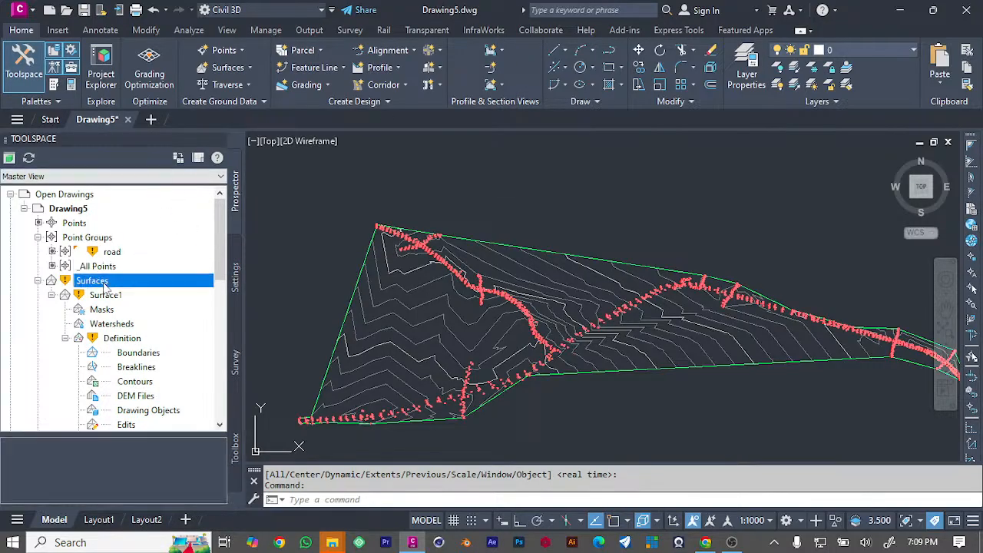
pyautogui.rightClick(102, 298)
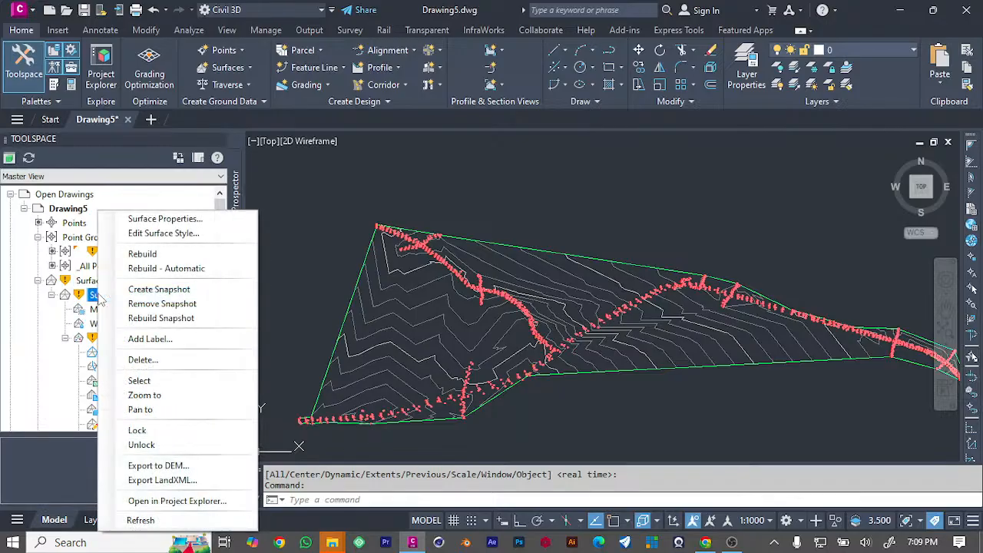
pyautogui.click(104, 267)
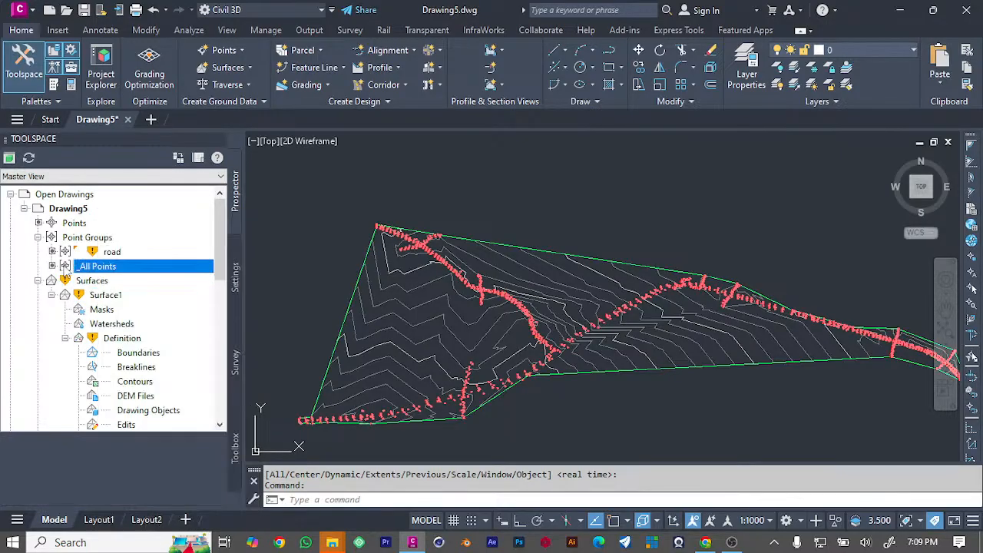
pyautogui.rightClick(109, 273)
# Step: Create a centerline alignment by layout named "alignment hb road alignment" with no site, the Proposed style and the All Labels label set
pyautogui.click(340, 278)
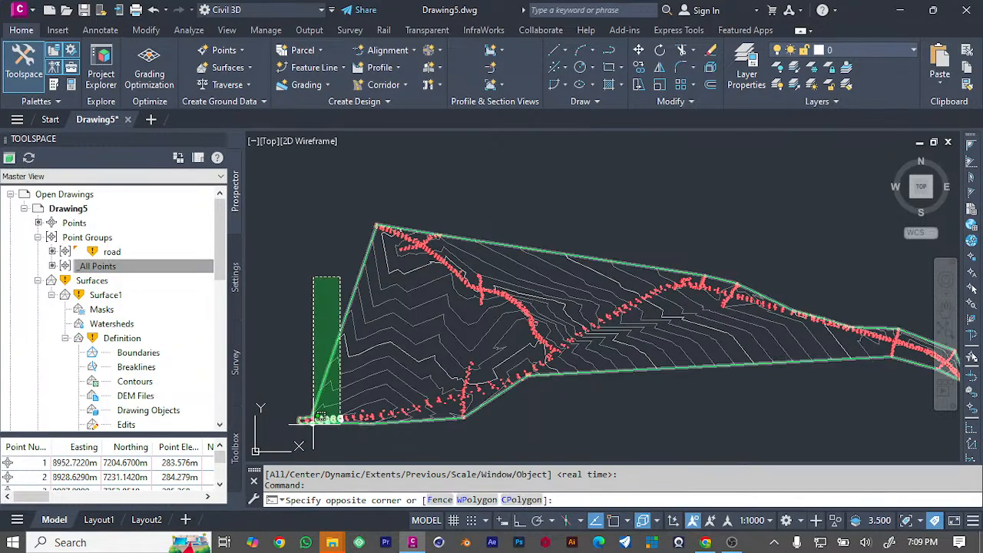
pyautogui.click(313, 420)
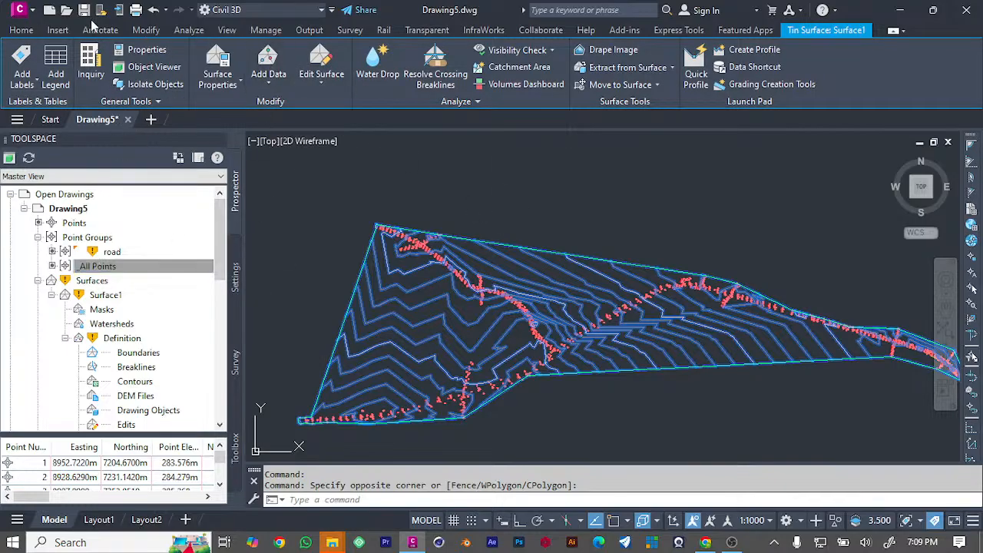
pyautogui.click(57, 30)
pyautogui.click(22, 31)
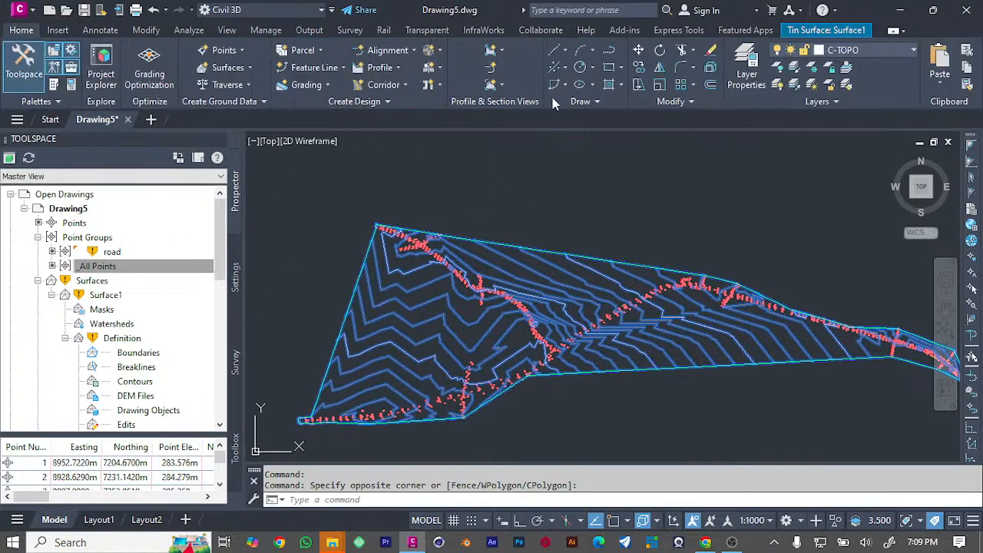
pyautogui.click(414, 50)
pyautogui.click(418, 71)
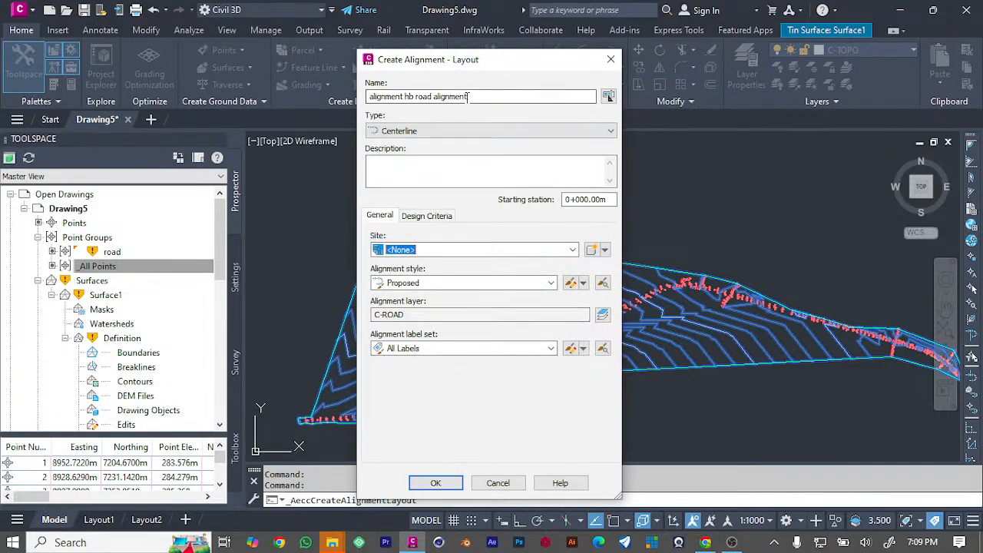
pyautogui.click(435, 482)
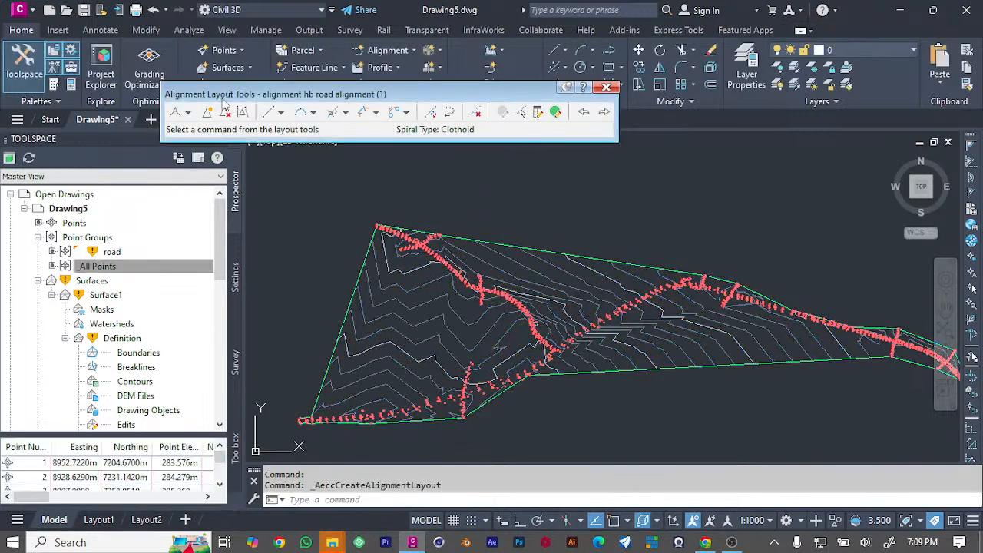
# Step: Draw the first tangent with Tangent-Tangent (With curves) from the road's western end, just below point 687, to the ground points below point 680
pyautogui.click(190, 113)
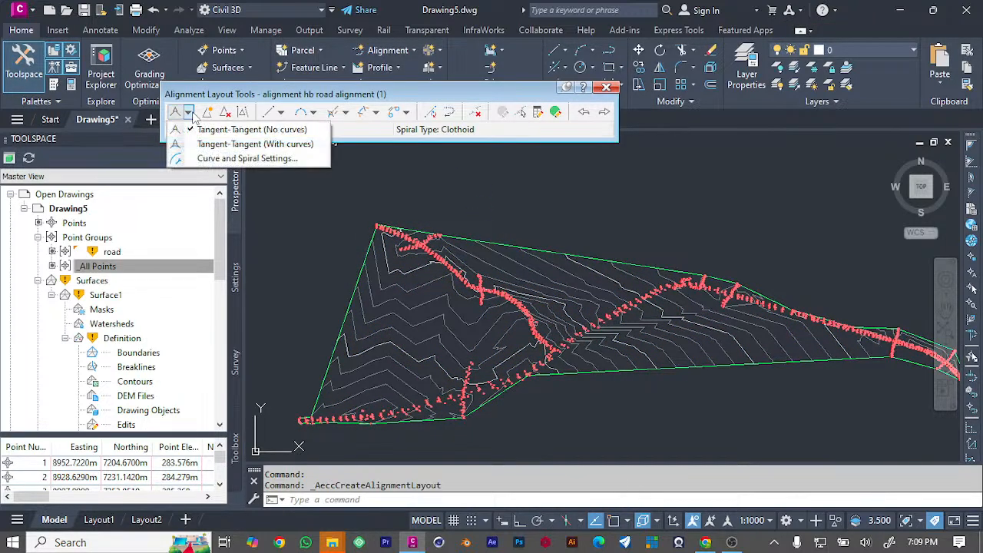
pyautogui.click(243, 145)
pyautogui.scroll(4, 307, 424)
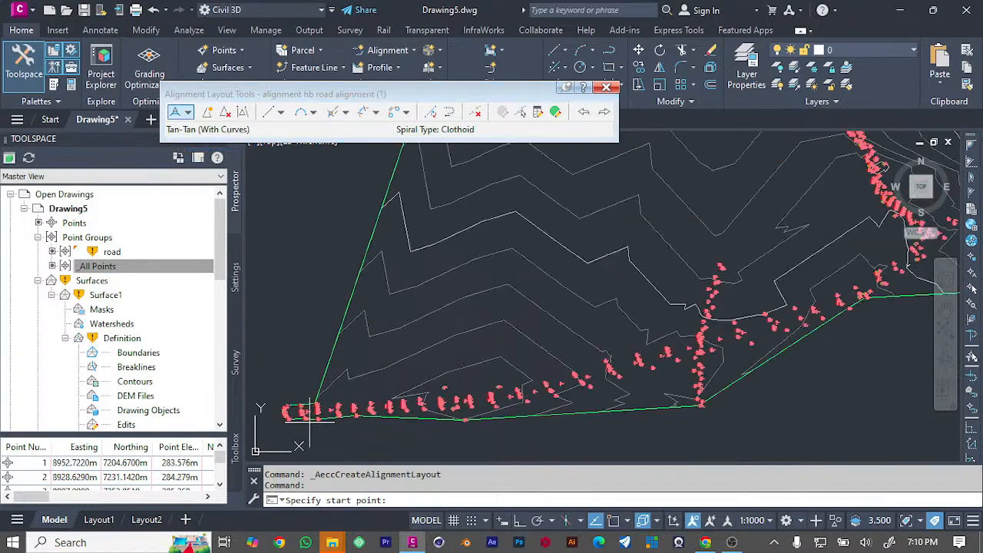
pyautogui.scroll(-3, 330, 346)
pyautogui.scroll(6, 263, 346)
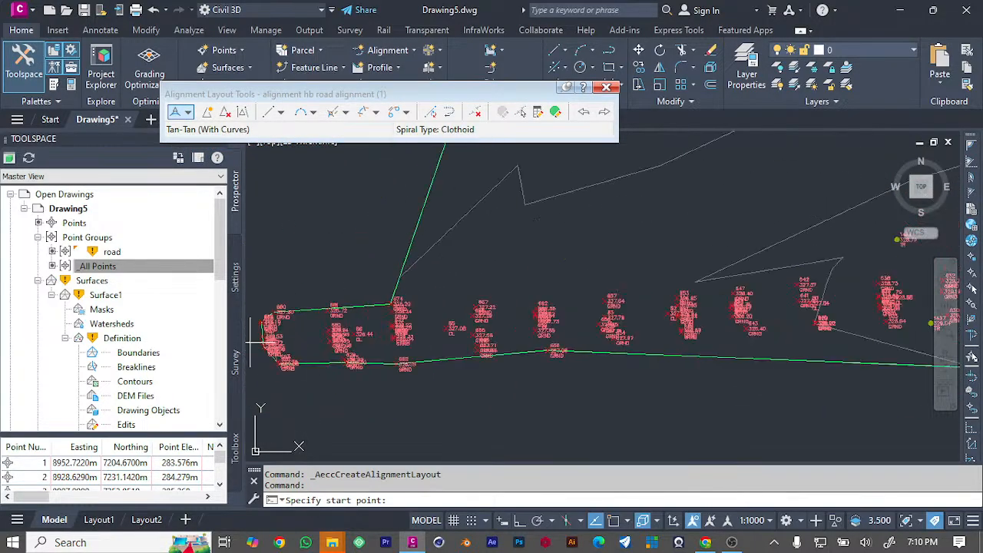
pyautogui.scroll(-2, 322, 333)
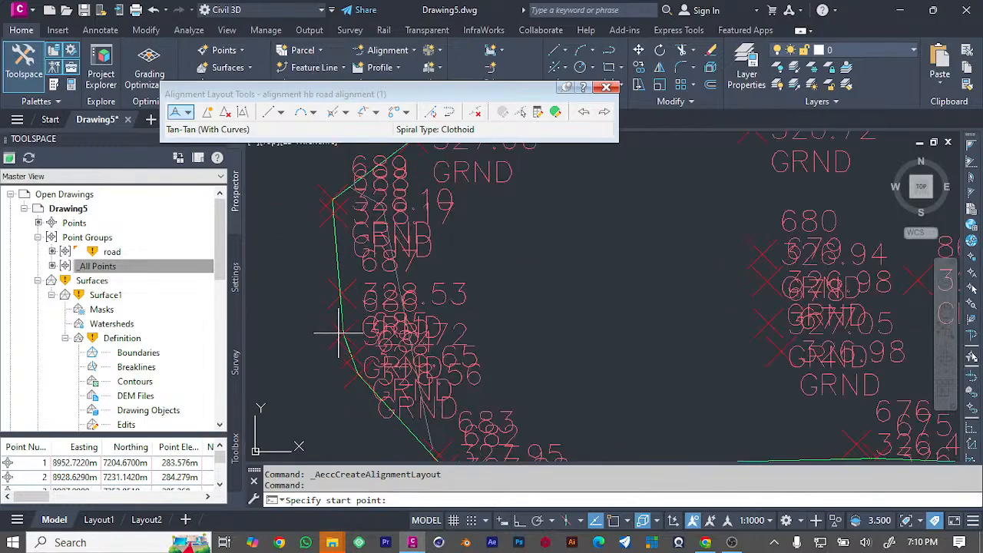
pyautogui.click(345, 332)
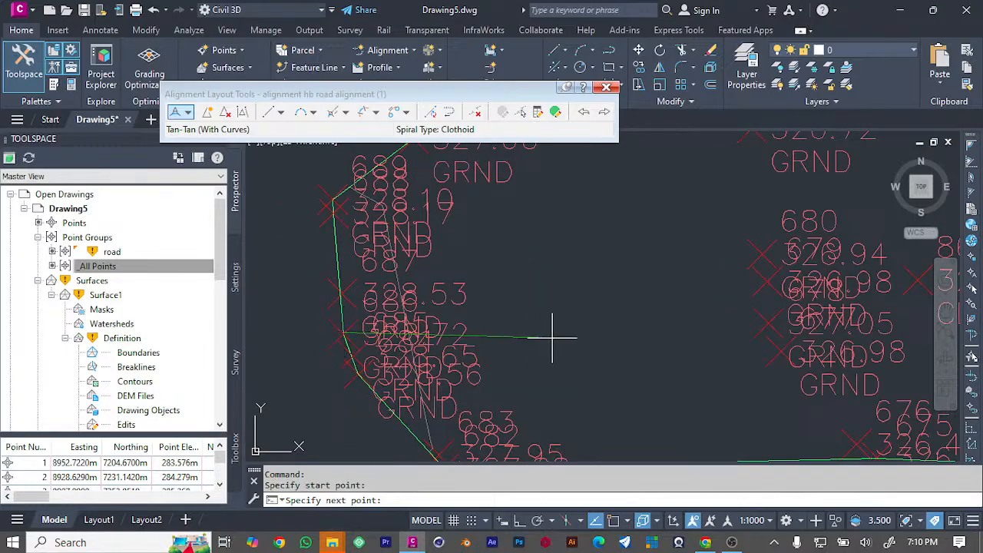
pyautogui.click(776, 323)
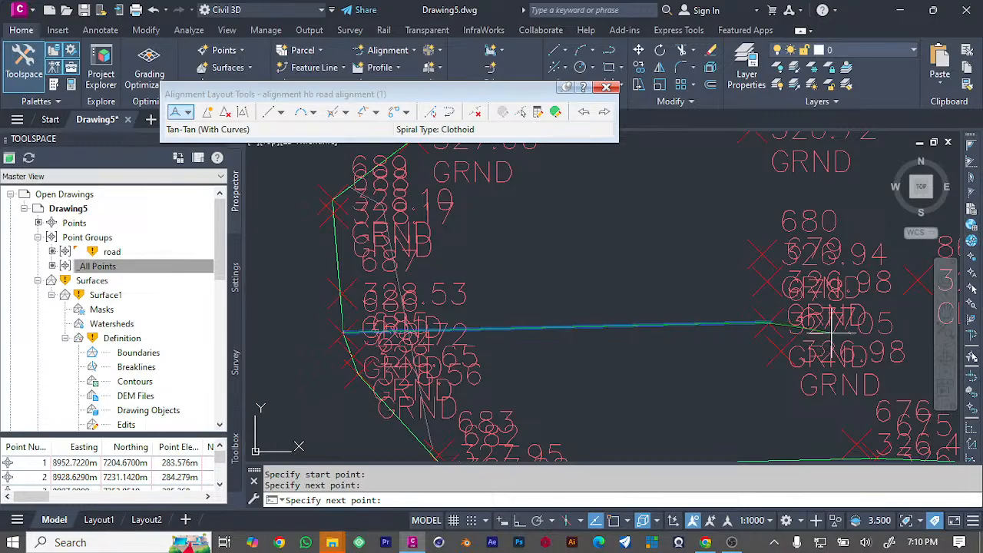
# Step: Extend the alignment east through the ground points below point 674 and CL point 85 to the CL point beside point 659
pyautogui.scroll(2, 830, 338)
pyautogui.scroll(-5, 845, 331)
pyautogui.scroll(4, 866, 321)
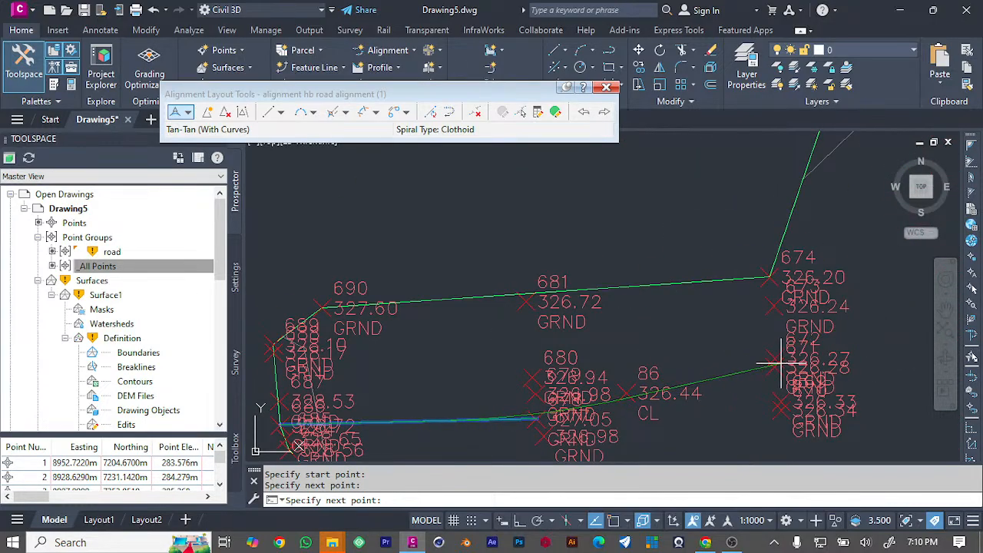
pyautogui.click(782, 363)
pyautogui.scroll(-4, 866, 355)
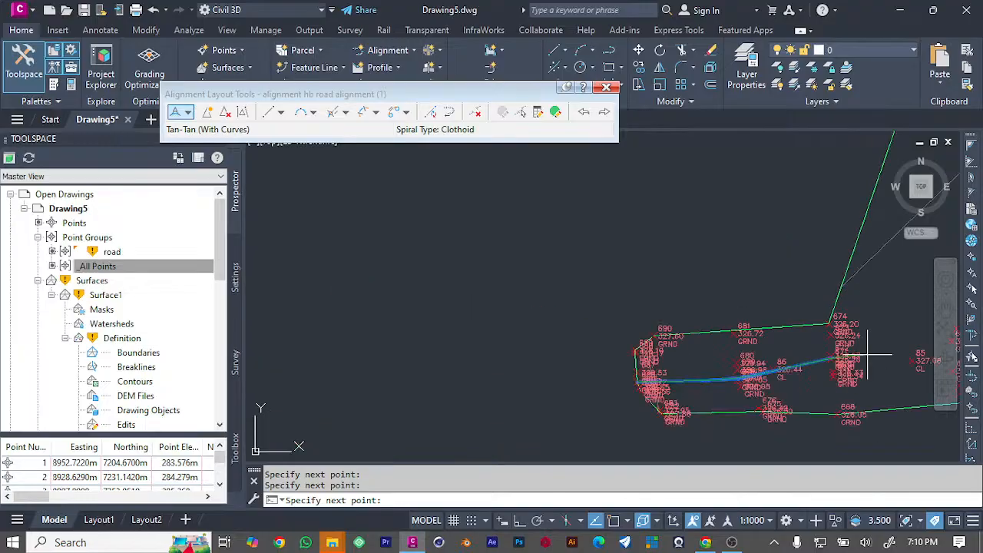
pyautogui.scroll(5, 867, 355)
pyautogui.scroll(-4, 871, 356)
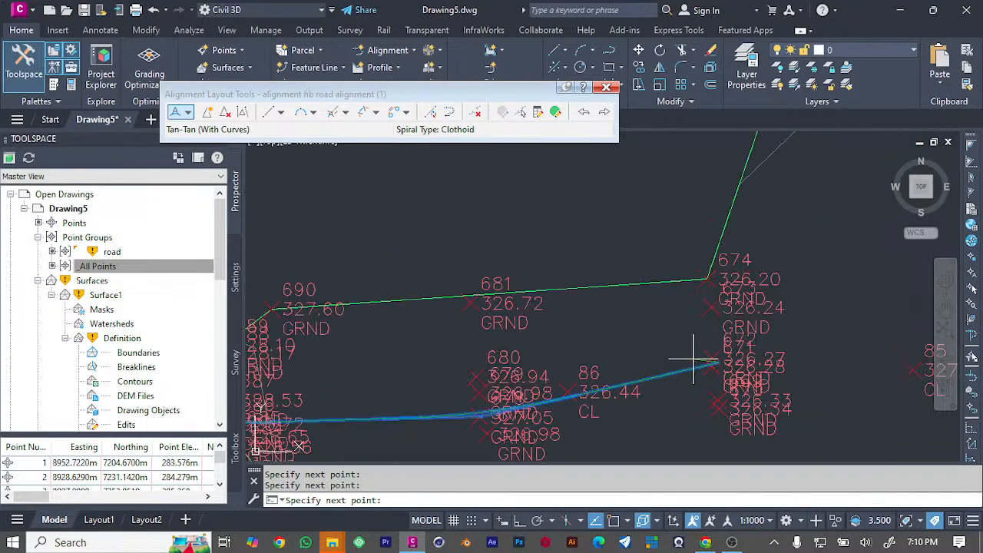
pyautogui.scroll(5, 840, 361)
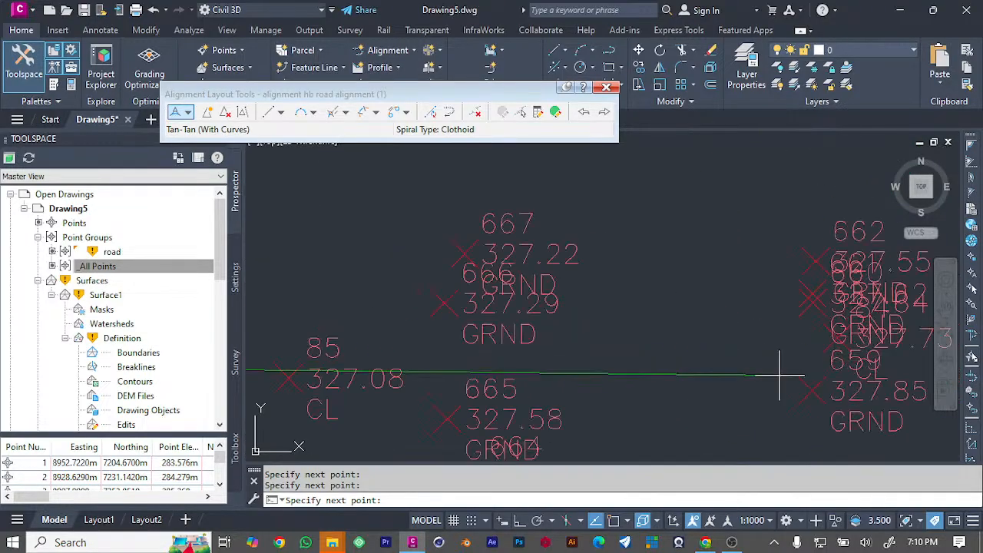
pyautogui.click(289, 377)
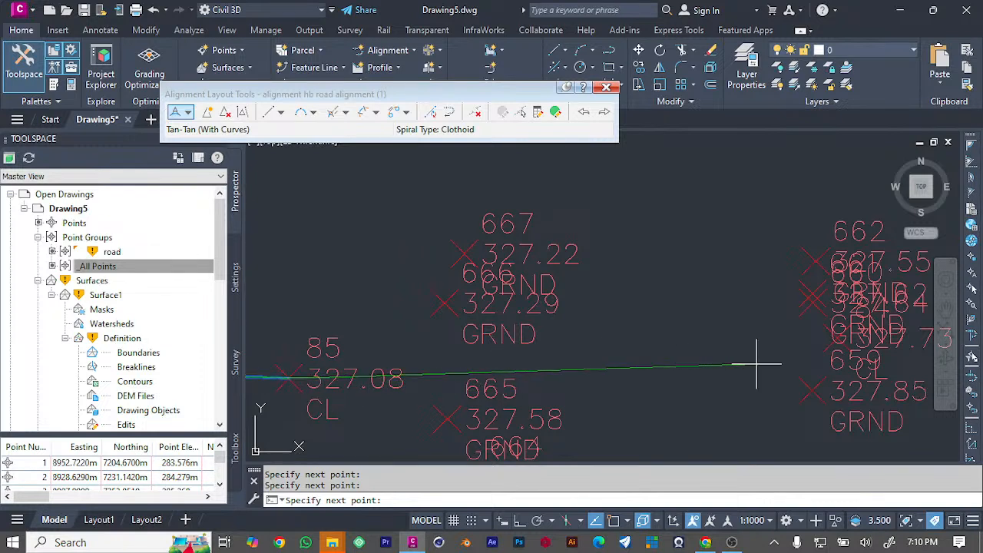
pyautogui.click(841, 338)
# Step: Continue the alignment east along the road's survey points, from CL point 83 to CL point 77
pyautogui.scroll(-5, 845, 361)
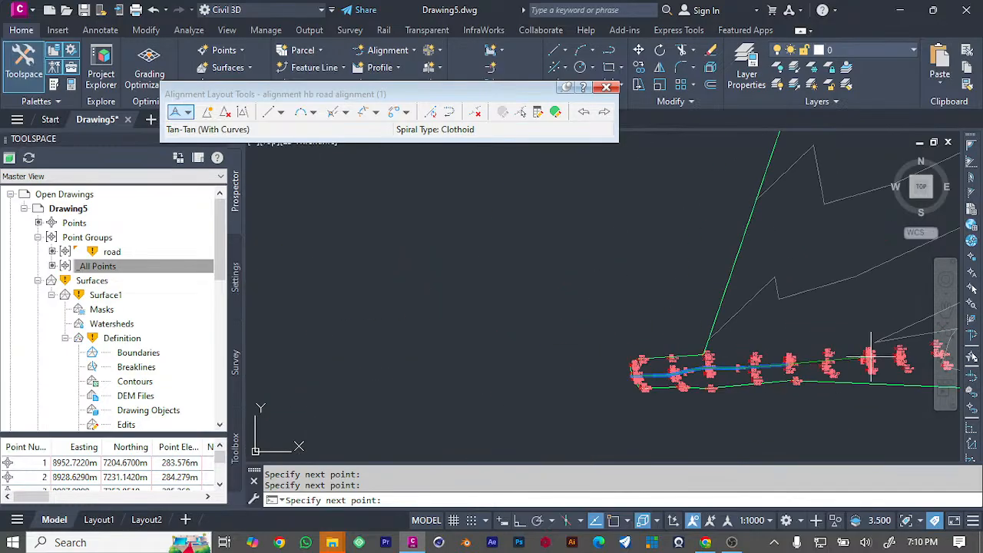
pyautogui.scroll(5, 871, 357)
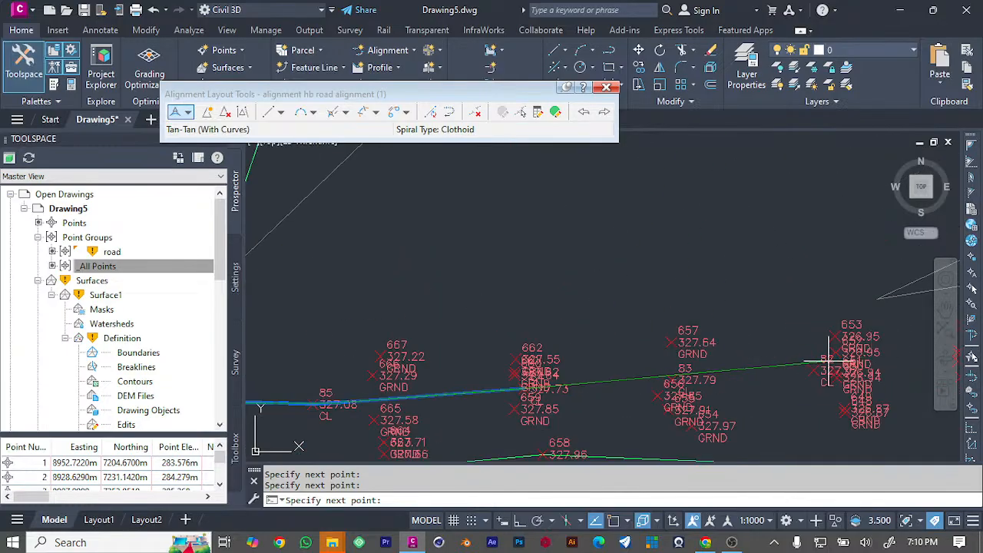
pyautogui.click(674, 377)
pyautogui.scroll(-4, 833, 373)
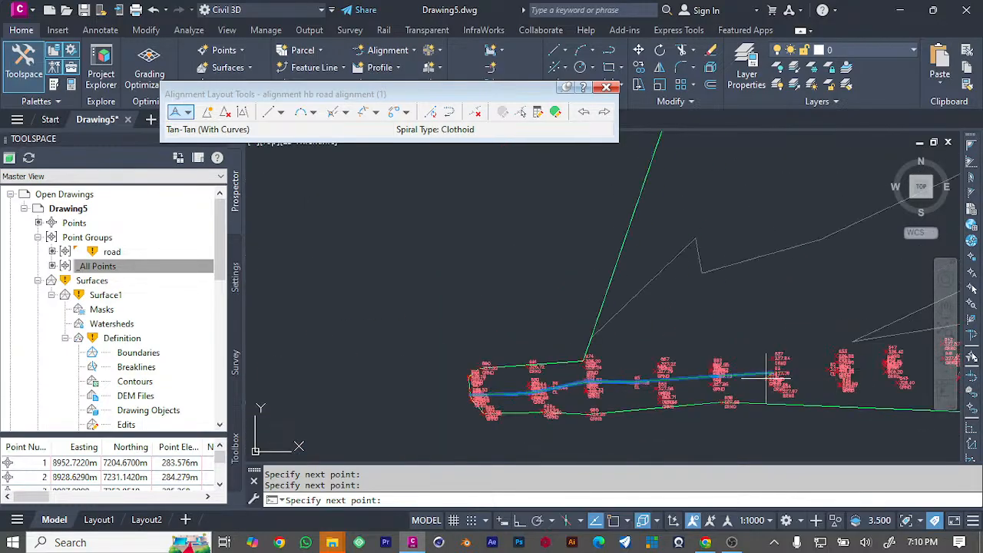
pyautogui.scroll(-2, 768, 390)
pyautogui.scroll(6, 837, 380)
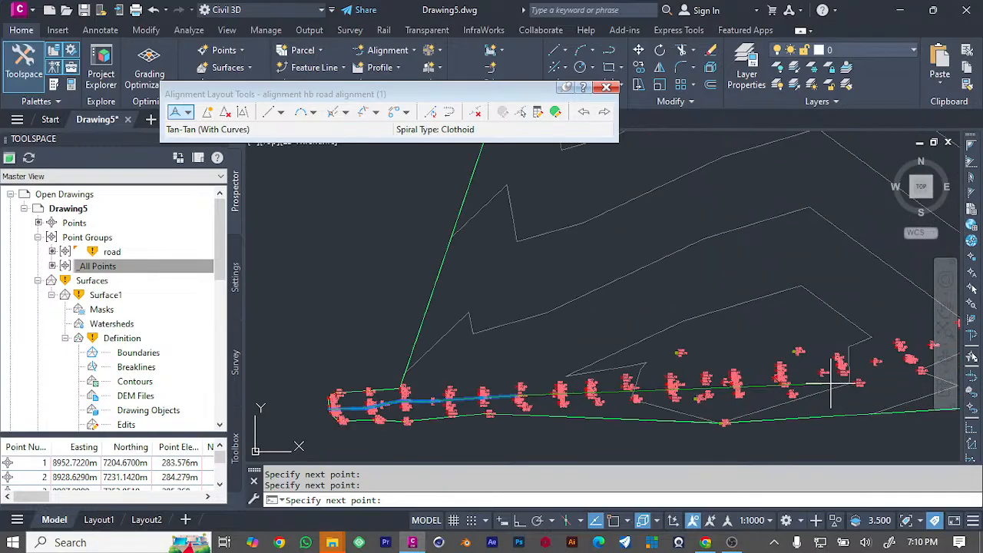
pyautogui.scroll(-3, 704, 410)
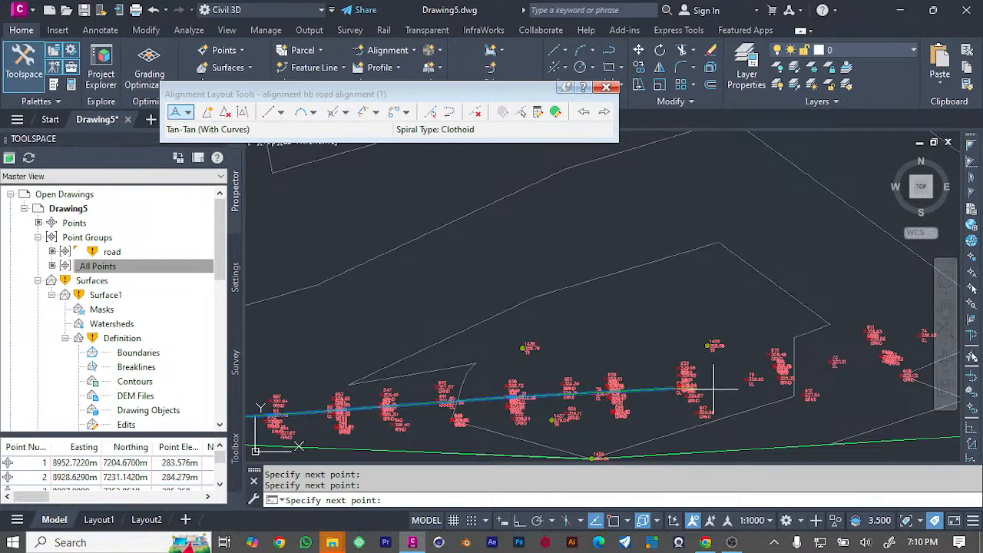
# Step: Add alignment vertices at CL point 76, the ground points just below point 616, and CL point 75
pyautogui.scroll(5, 755, 380)
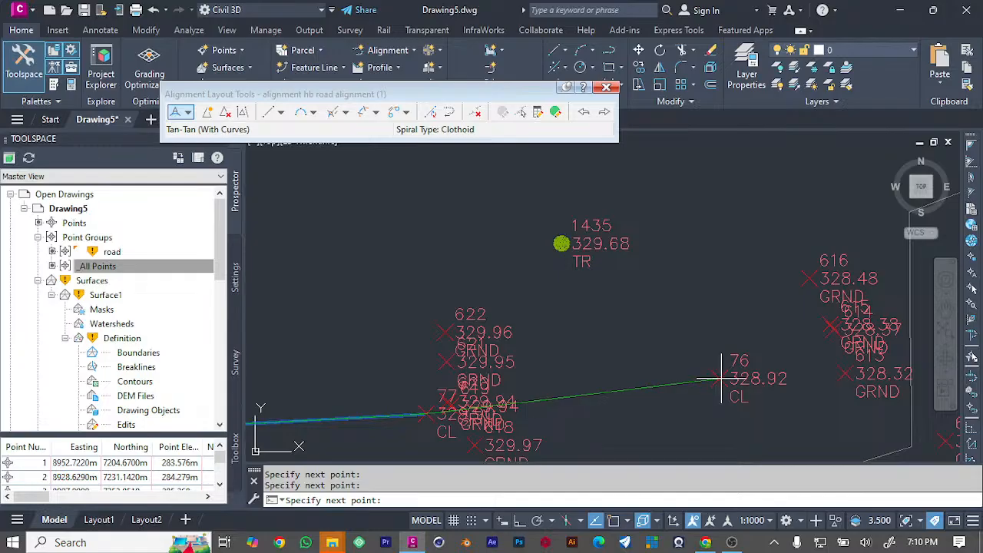
pyautogui.click(720, 378)
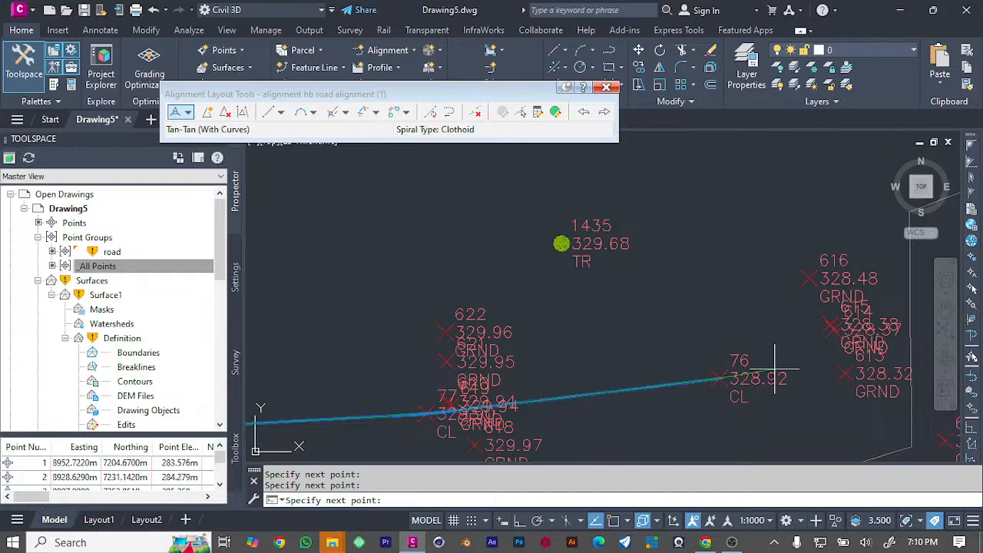
pyautogui.click(839, 330)
pyautogui.scroll(-6, 783, 382)
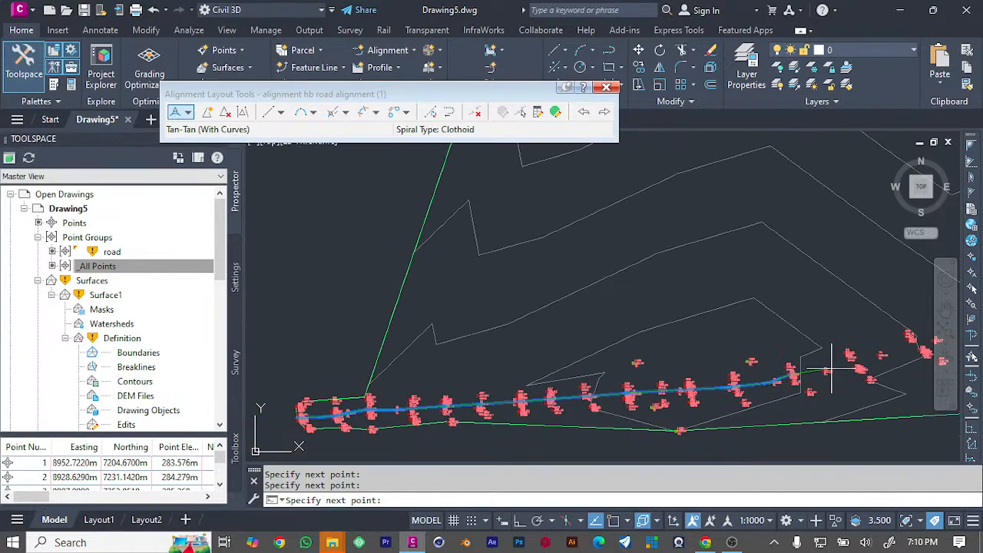
pyautogui.scroll(2, 829, 372)
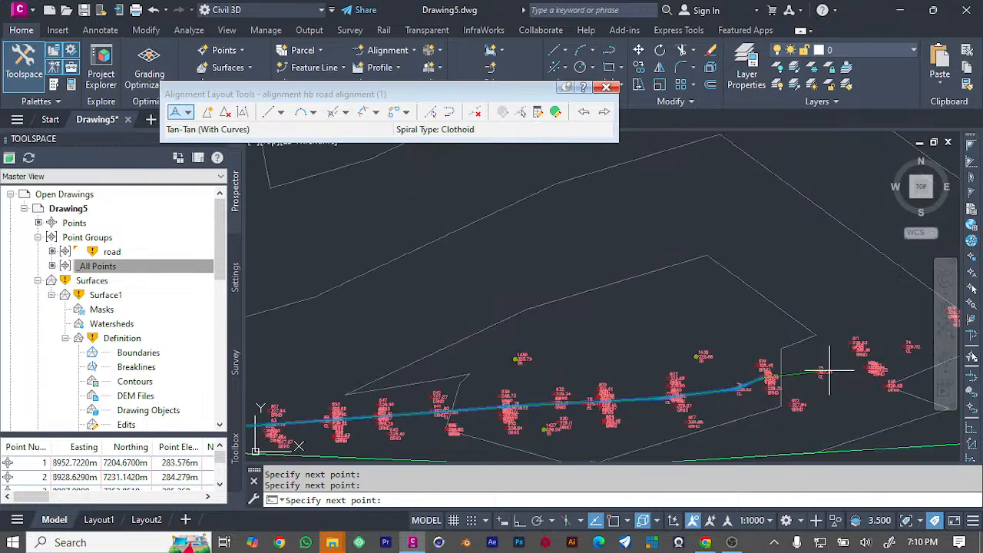
pyautogui.scroll(2, 830, 372)
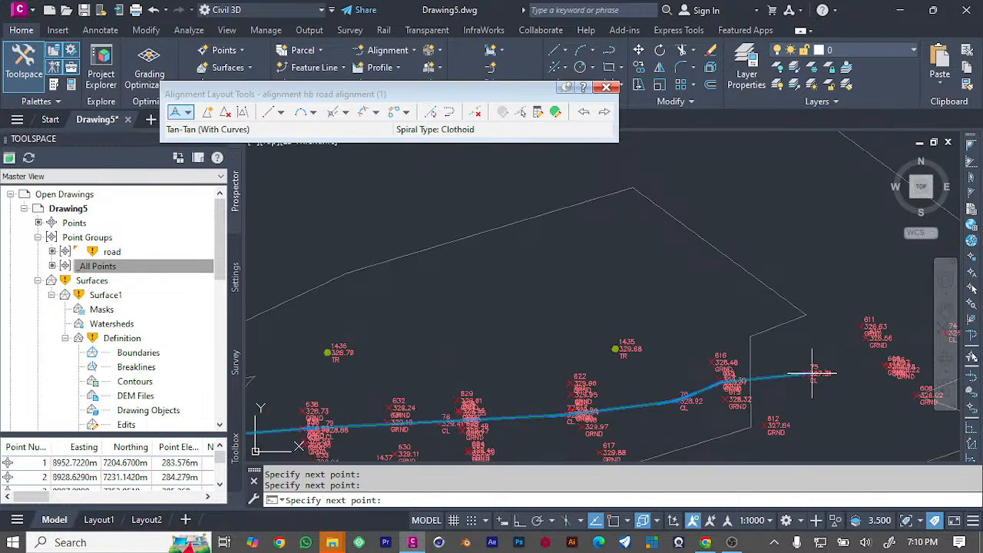
# Step: Add alignment vertices at the ground points southeast of point 611 and at CL point 74
pyautogui.scroll(-3, 878, 372)
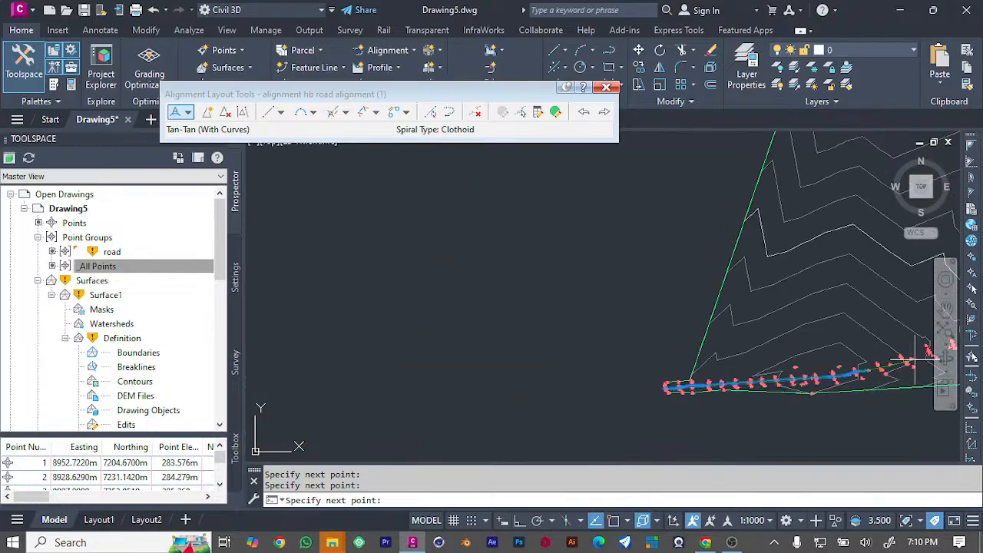
pyautogui.scroll(3, 752, 407)
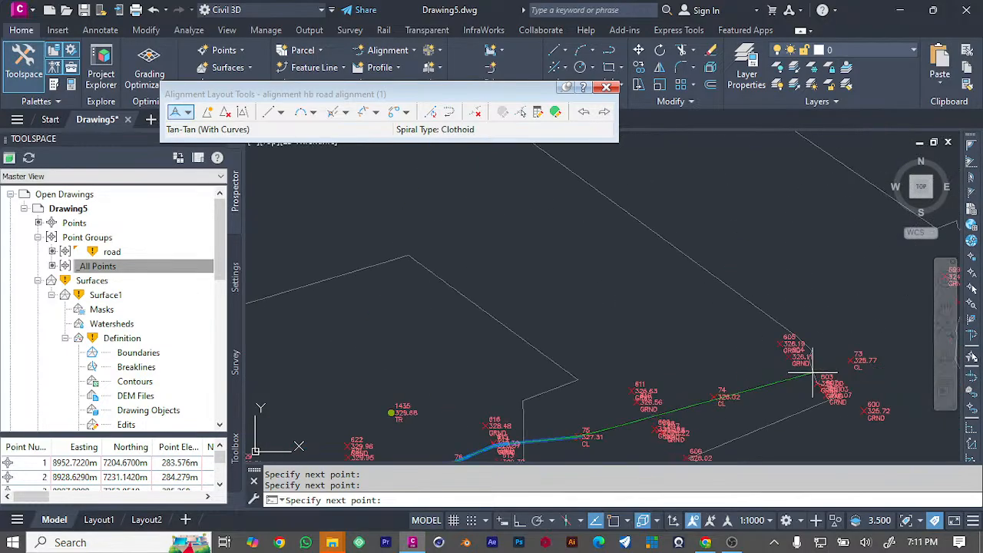
pyautogui.click(657, 428)
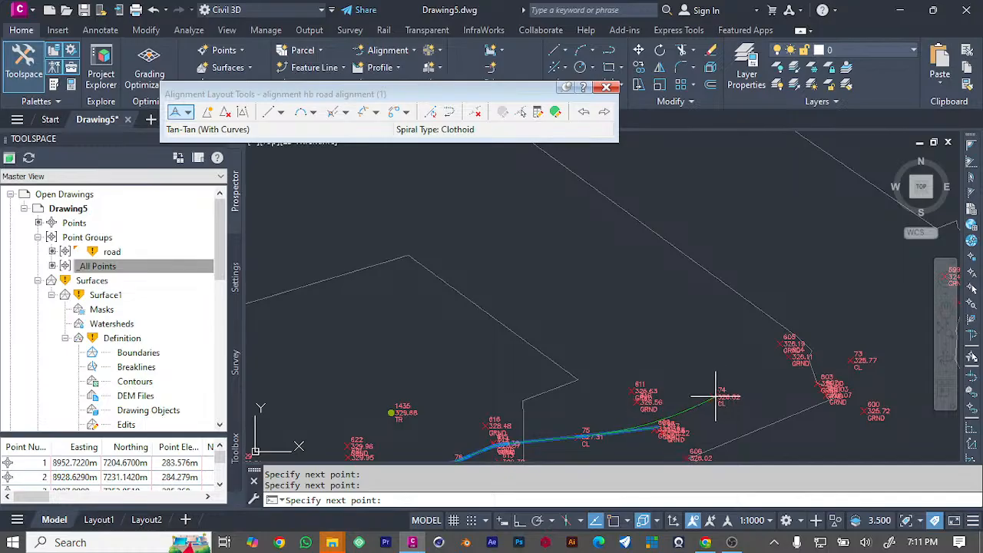
pyautogui.click(715, 397)
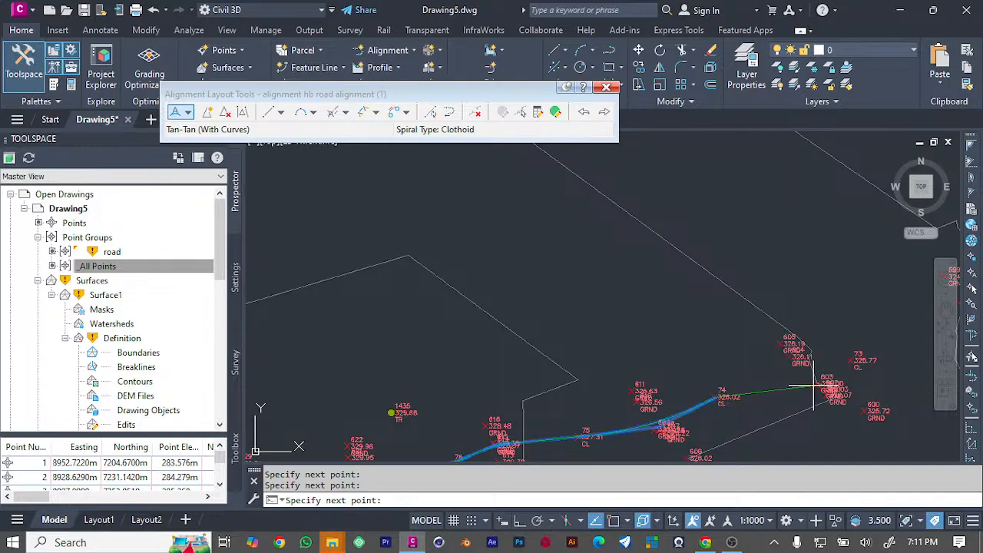
# Step: Extend the alignment northeast along the road's survey points from CL point 74 through CL point 55 to CL point 54
pyautogui.scroll(-3, 811, 386)
pyautogui.scroll(2, 845, 377)
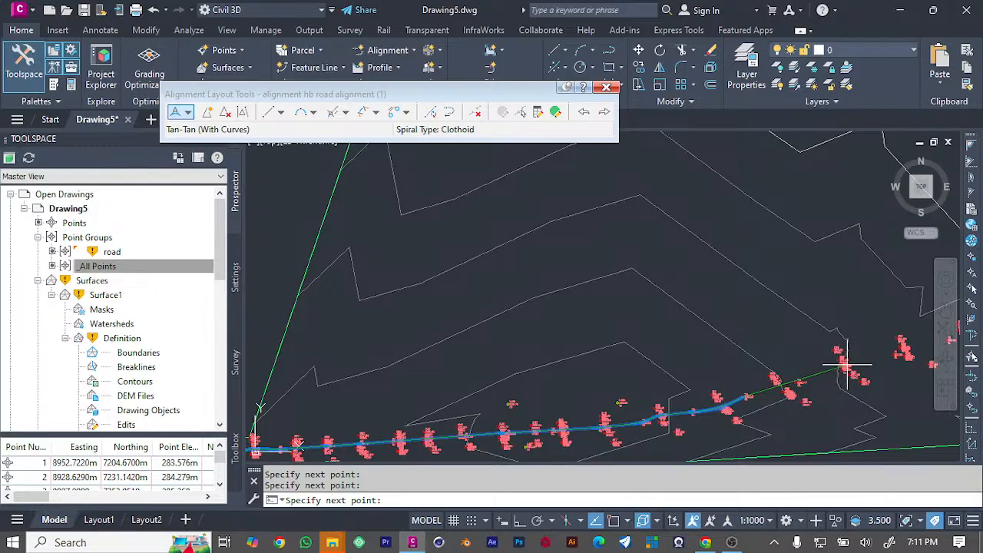
pyautogui.scroll(-3, 876, 365)
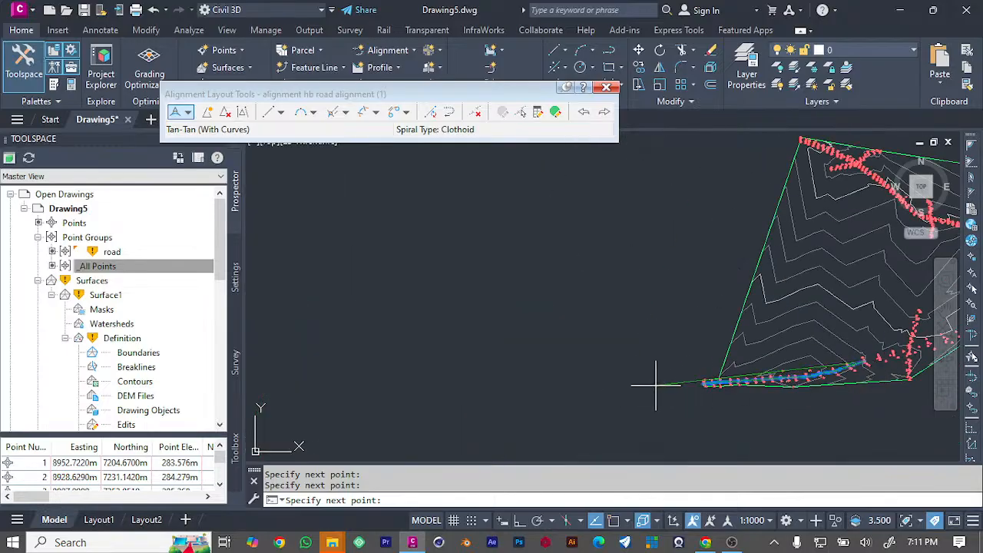
pyautogui.scroll(-4, 417, 411)
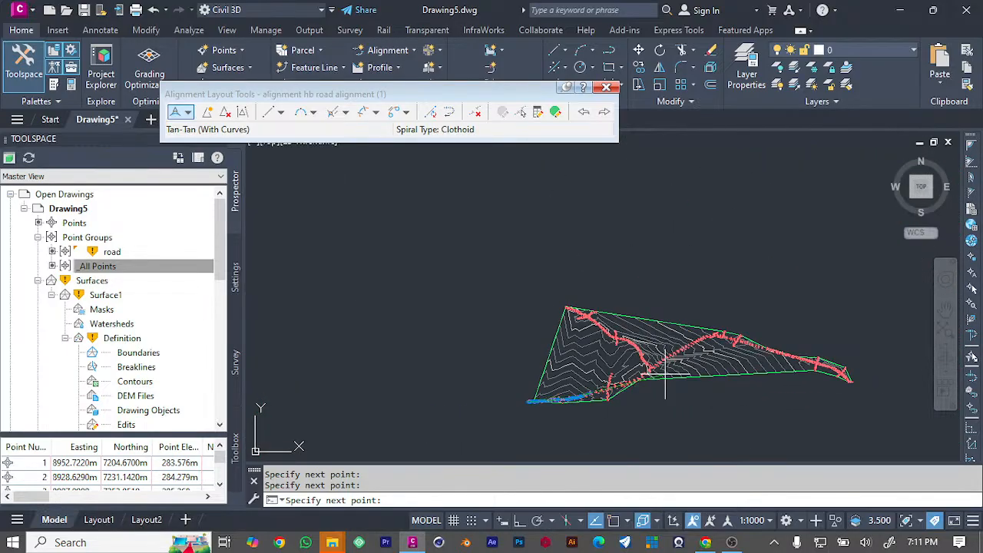
pyautogui.scroll(4, 730, 369)
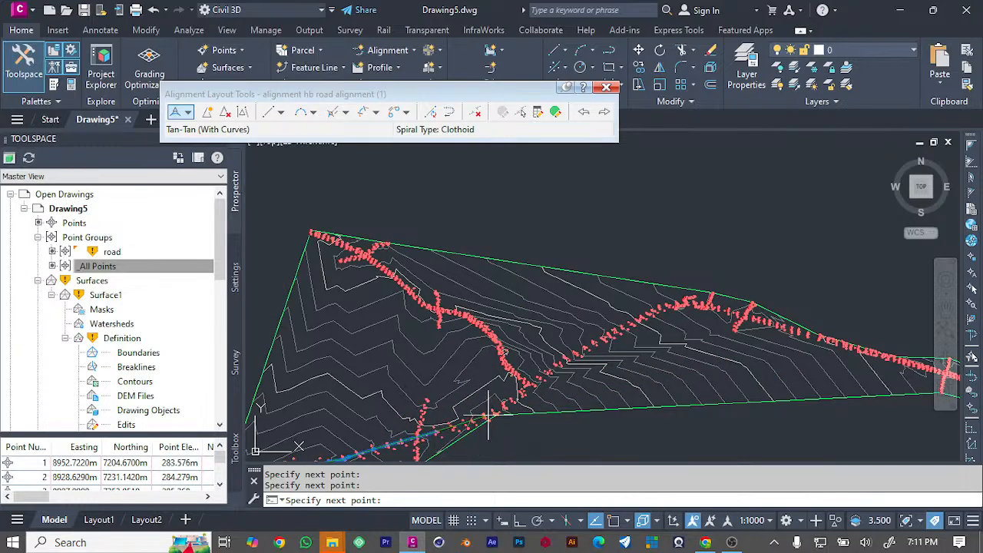
pyautogui.scroll(3, 523, 390)
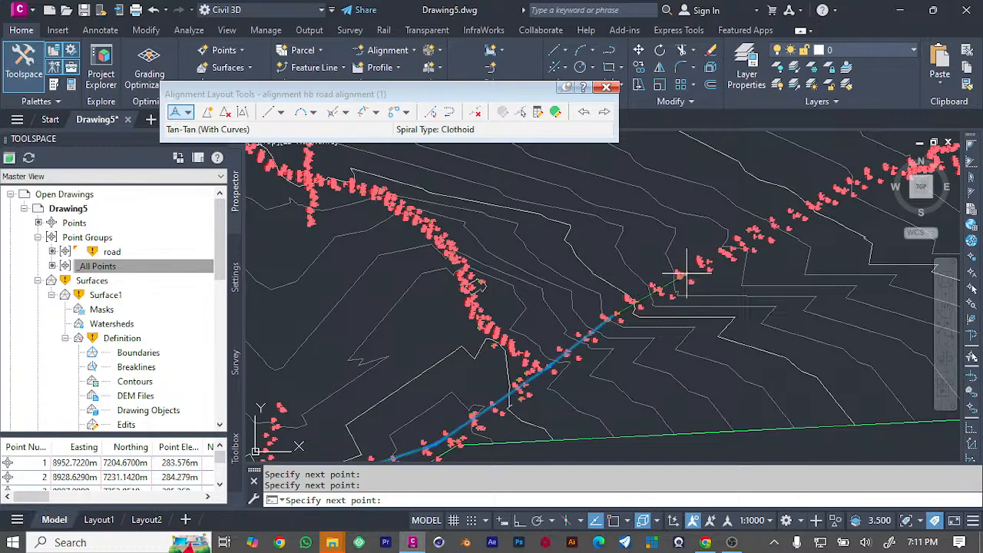
pyautogui.scroll(5, 686, 273)
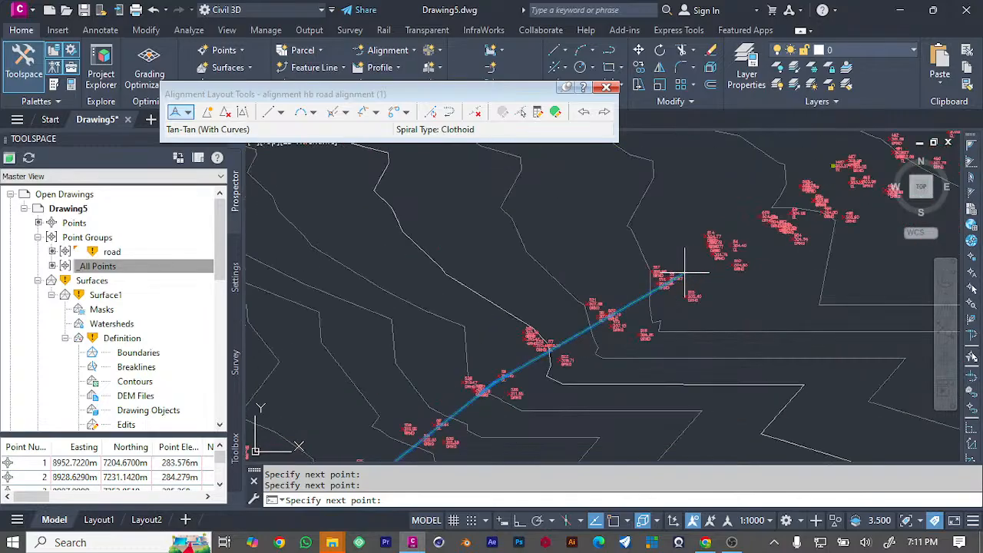
pyautogui.scroll(-4, 723, 269)
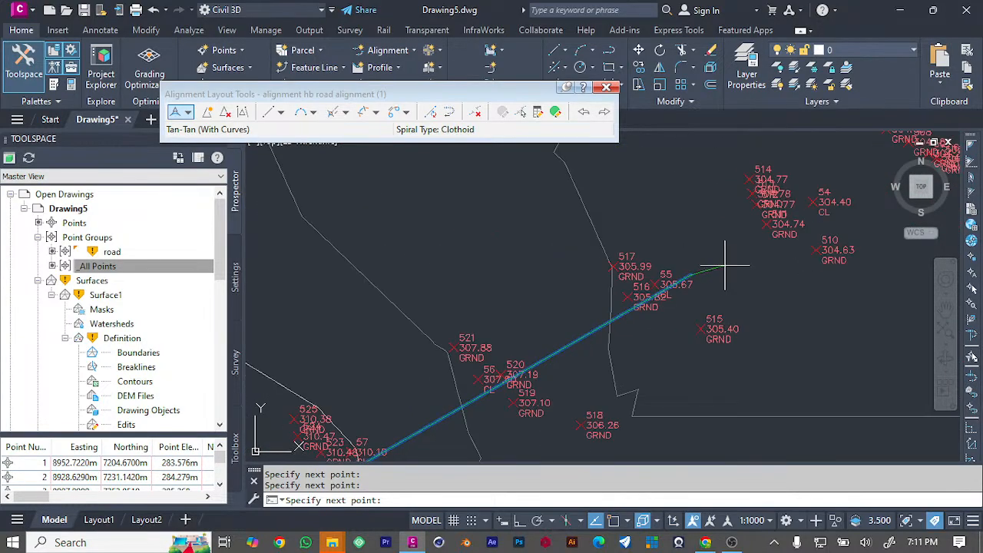
pyautogui.click(815, 204)
pyautogui.scroll(-5, 795, 213)
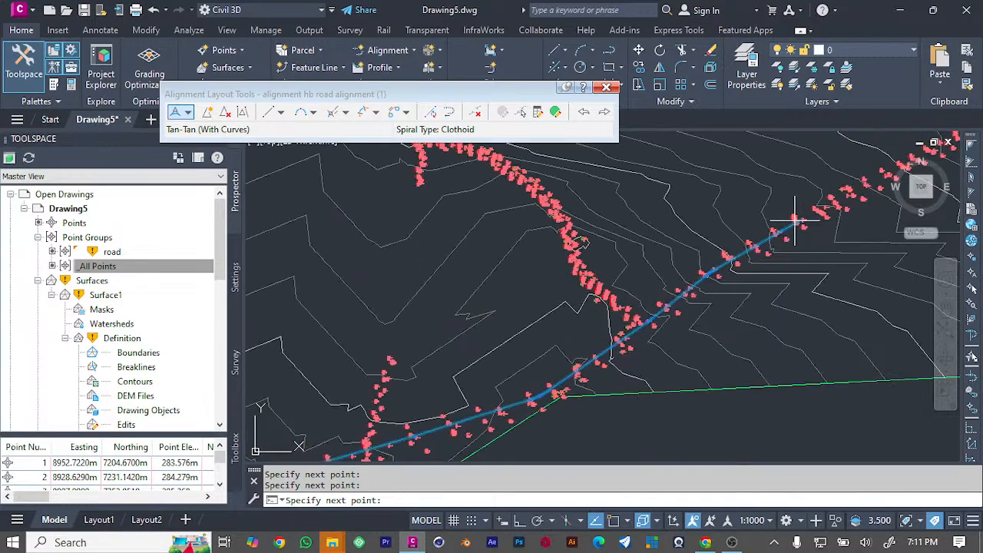
# Step: Continue the alignment northeast from CL point 54 along the road points up to the start of the road's bend
pyautogui.scroll(6, 843, 201)
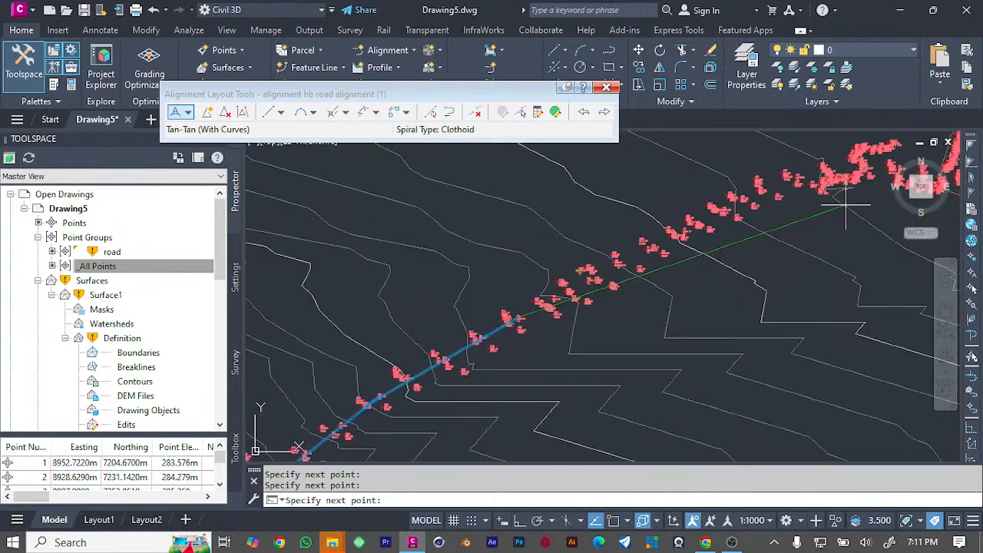
pyautogui.click(753, 198)
pyautogui.scroll(-2, 500, 330)
pyautogui.scroll(-2, 500, 330)
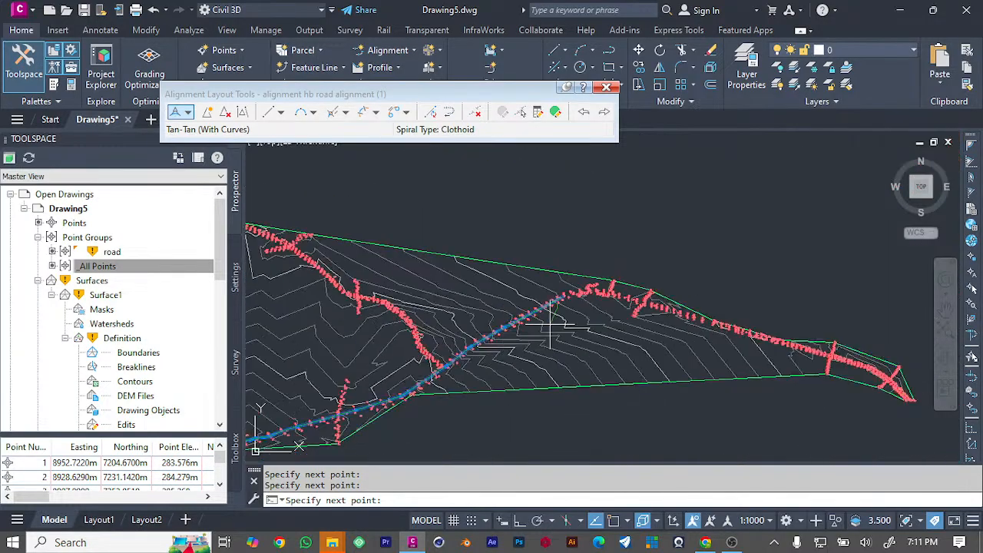
# Step: Carry the alignment around the bend and southeast along the road points past the two crossing rows of points
pyautogui.scroll(3, 698, 283)
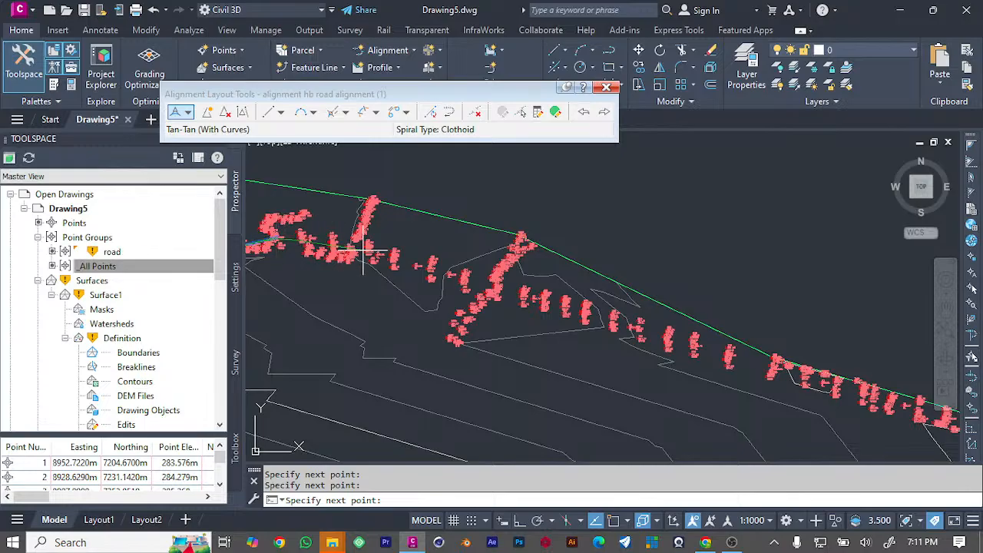
pyautogui.click(398, 260)
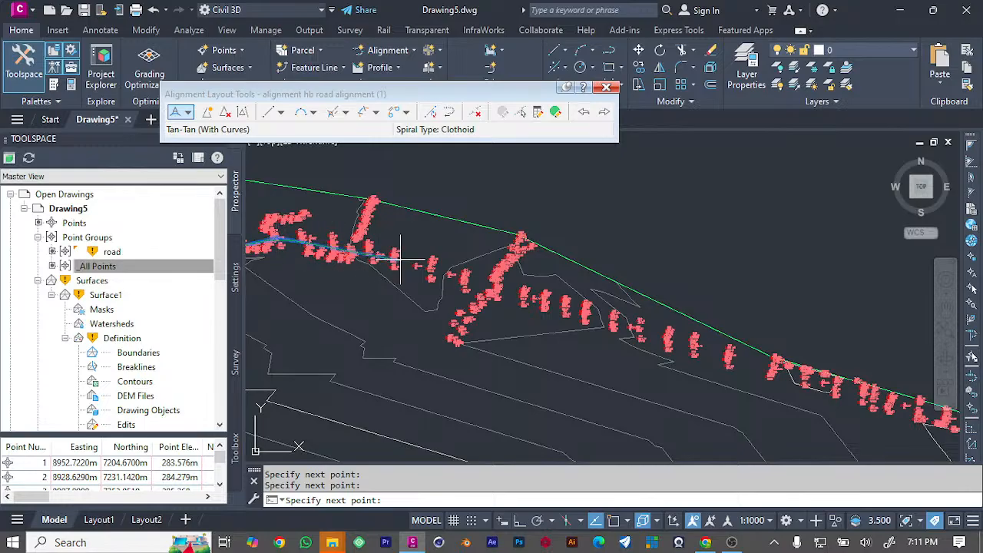
pyautogui.click(546, 296)
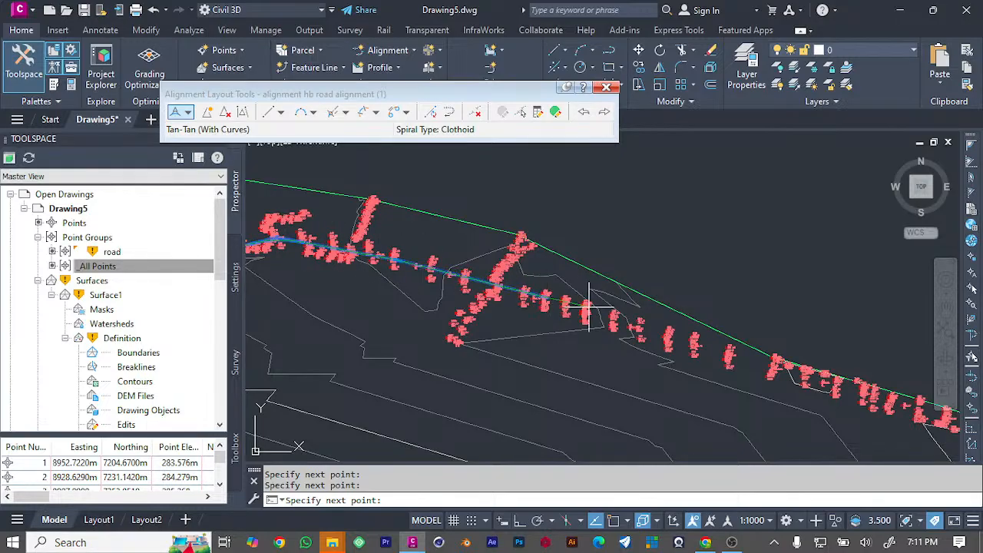
pyautogui.click(670, 334)
pyautogui.scroll(-3, 691, 358)
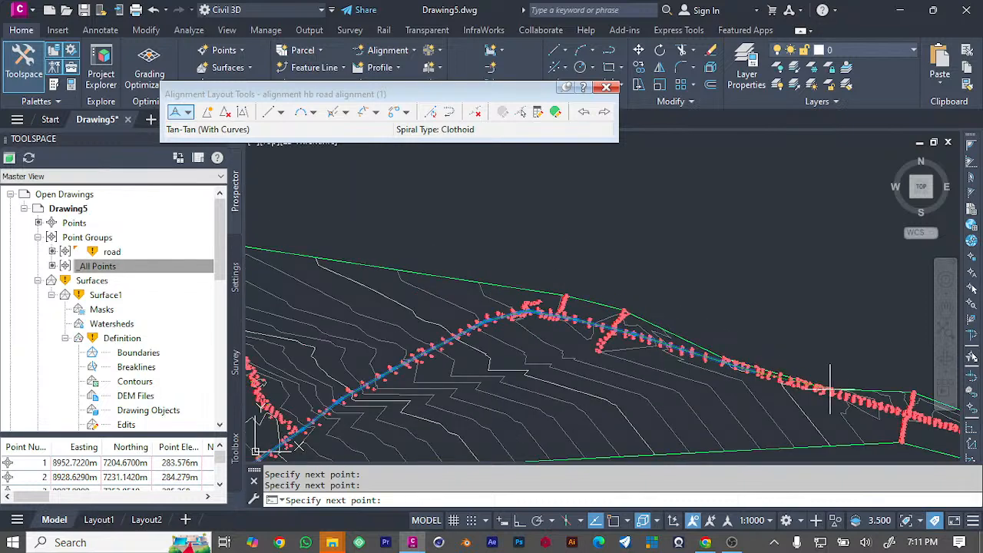
# Step: Extend the alignment southeast to the last survey points at the surface's eastern tip and finish the tangent layout
pyautogui.scroll(-4, 829, 395)
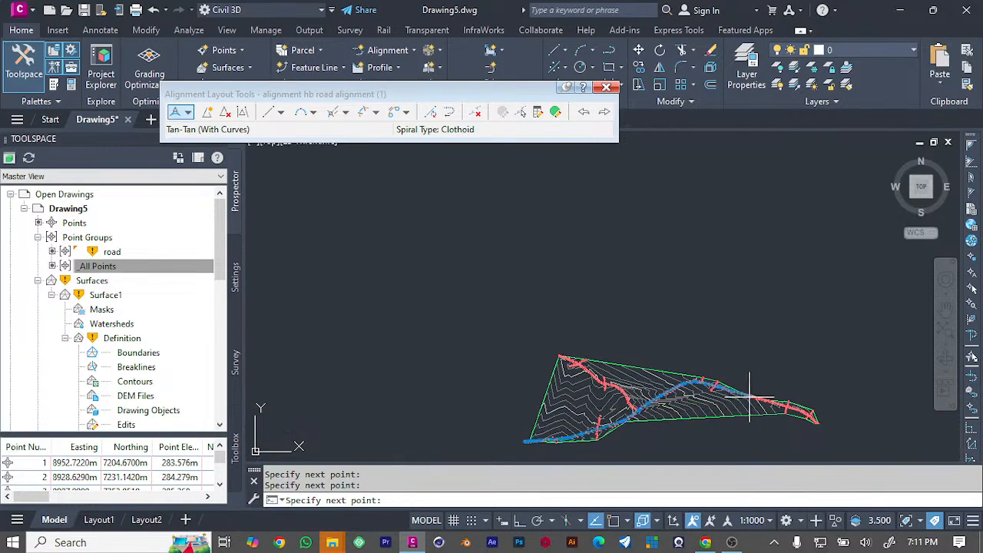
pyautogui.scroll(5, 758, 420)
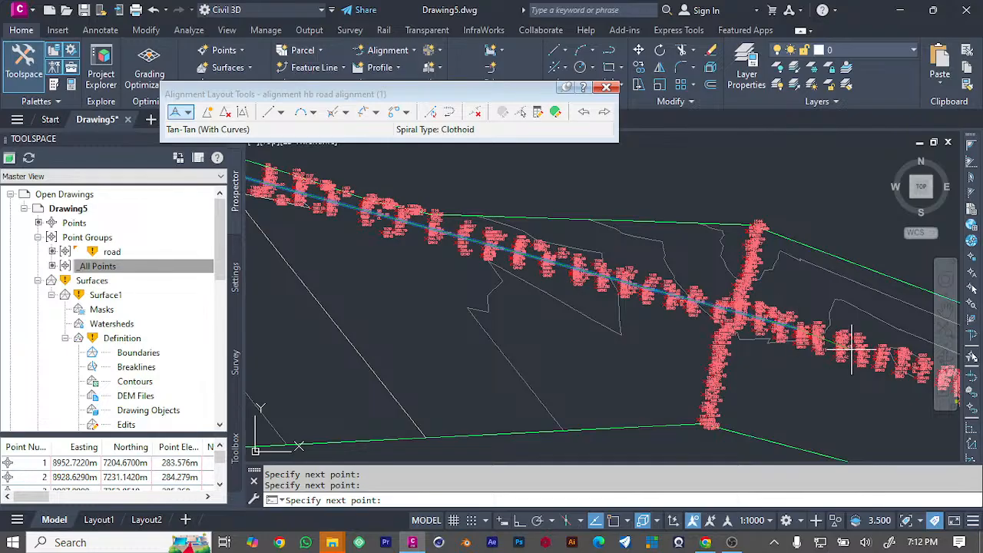
pyautogui.scroll(-3, 884, 361)
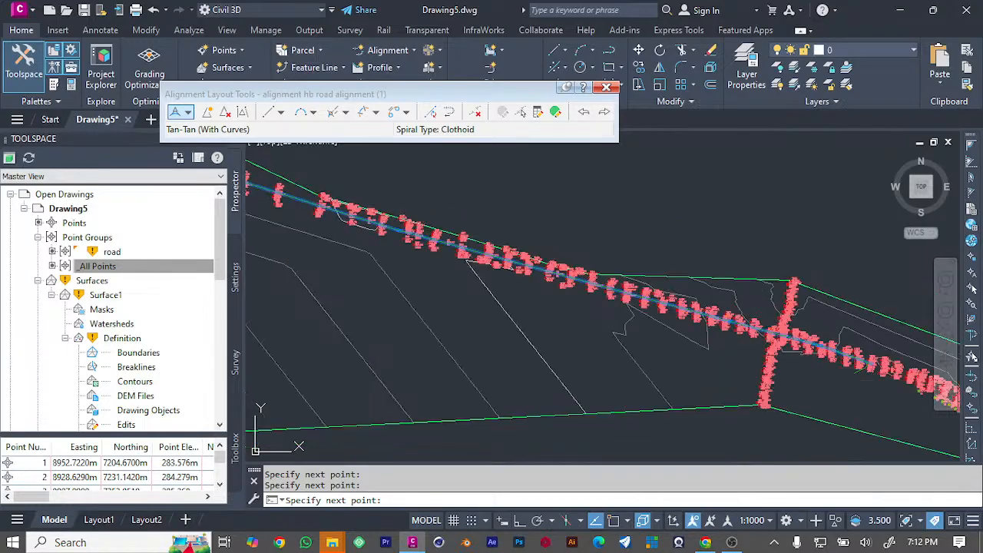
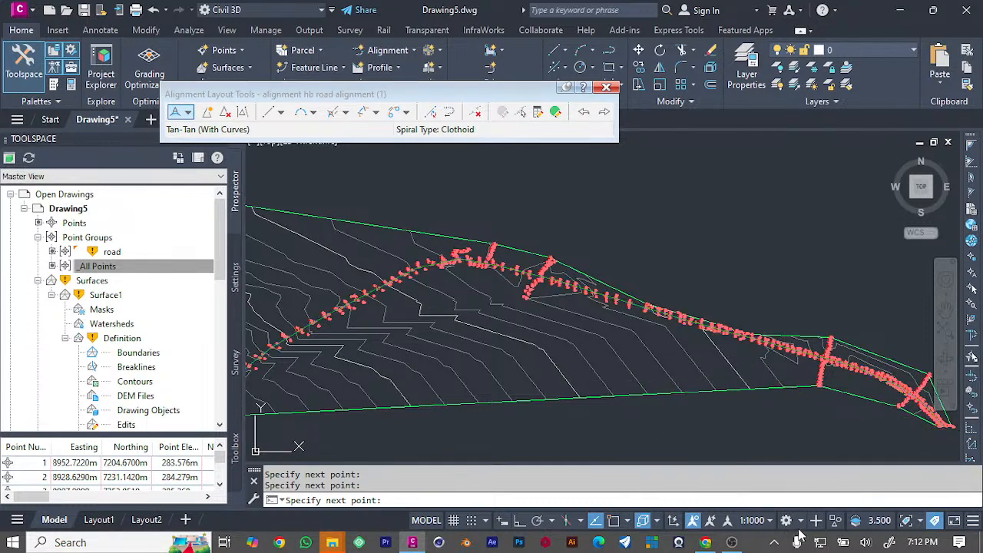
pyautogui.press('Escape')
# Step: Examine the main road alignment's station labels and the undrawn branch road's points in the northwest of the surface
pyautogui.scroll(5, 410, 288)
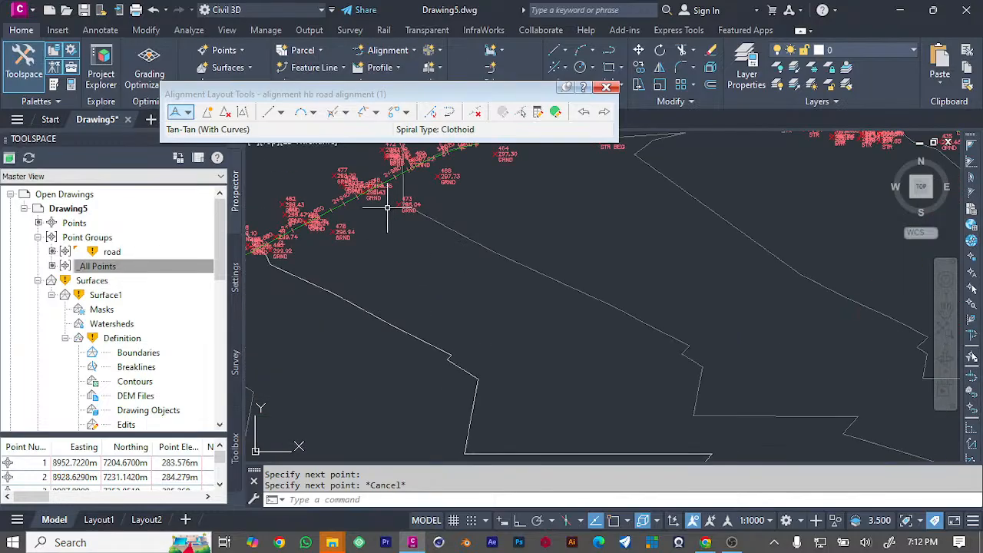
pyautogui.scroll(5, 364, 201)
pyautogui.scroll(-6, 307, 196)
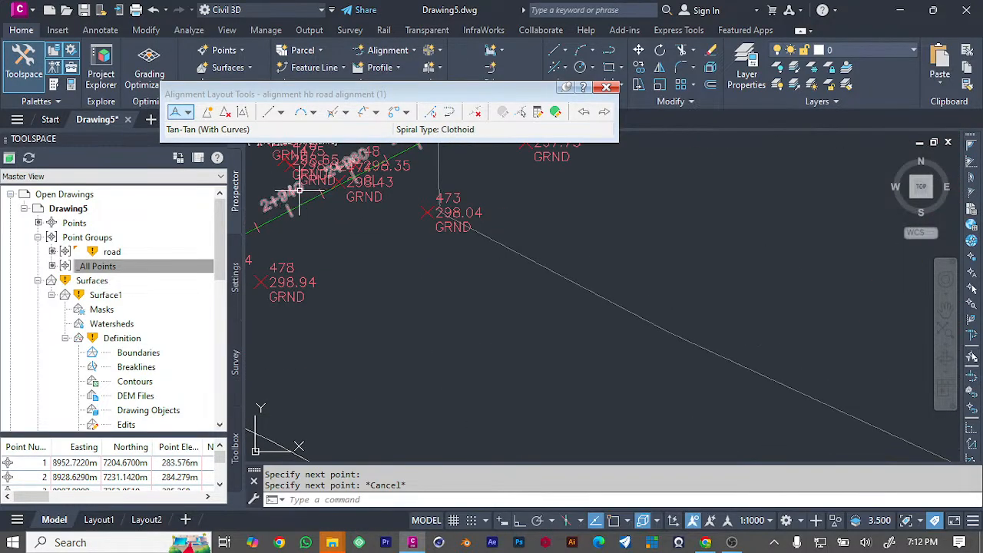
pyautogui.scroll(-6, 315, 201)
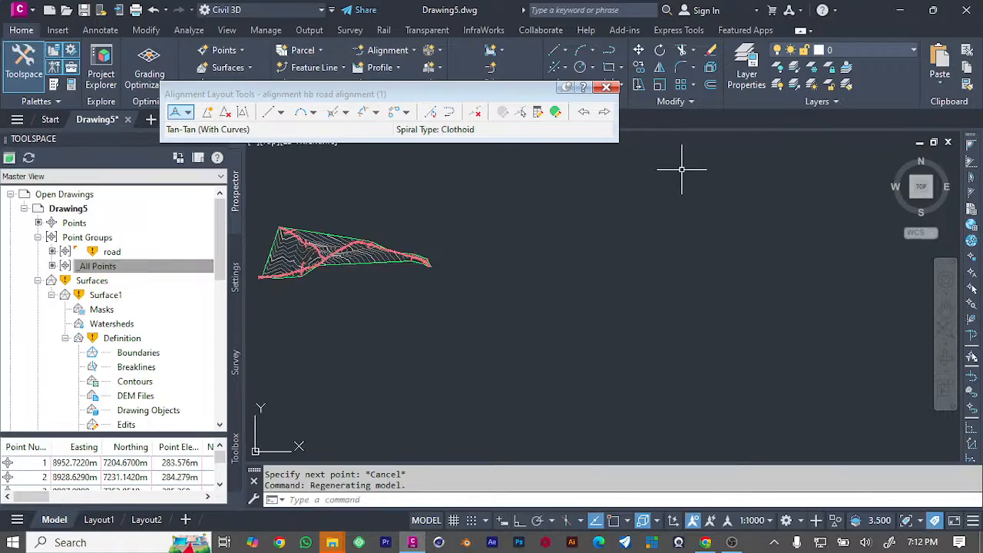
pyautogui.scroll(-3, 749, 353)
pyautogui.scroll(4, 527, 301)
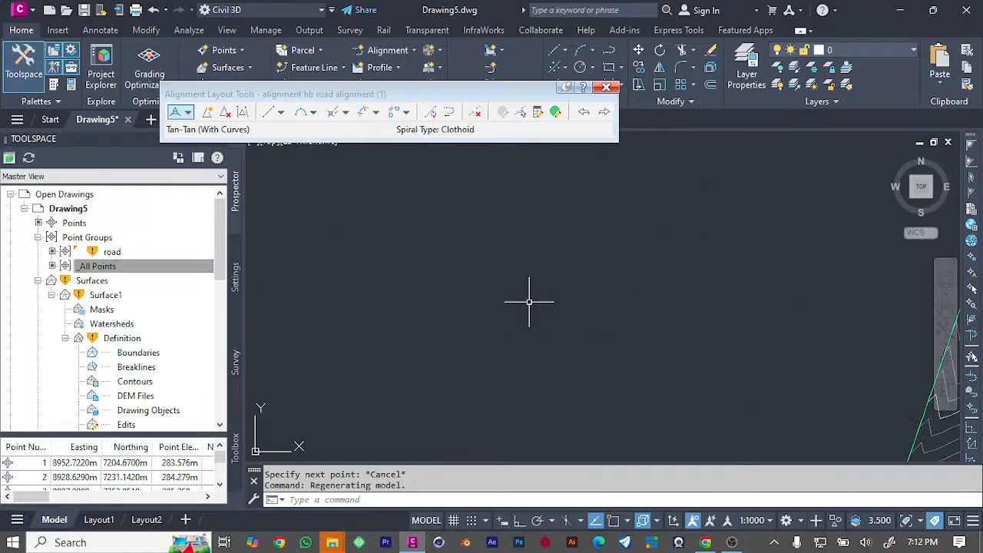
pyautogui.scroll(-2, 862, 395)
pyautogui.scroll(3, 873, 382)
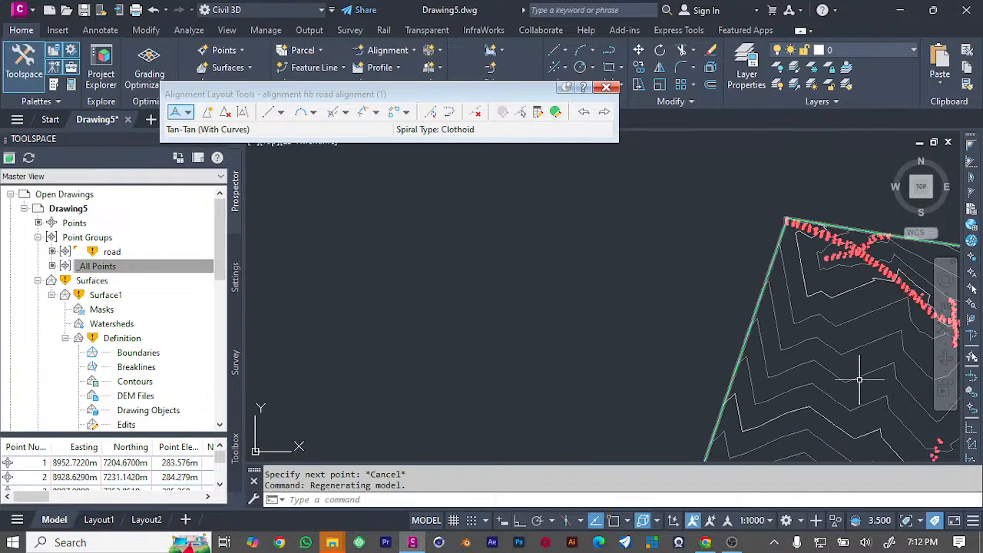
pyautogui.scroll(-2, 555, 368)
pyautogui.scroll(5, 642, 345)
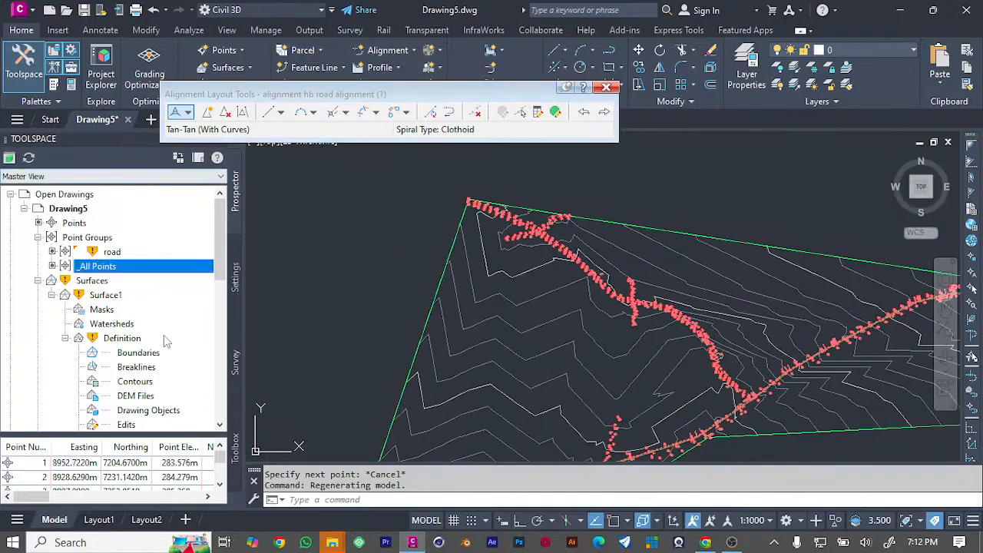
# Step: Lay out a second tangent-tangent line with curves along the branch road's points, from the surface's northwest corner to the main alignment
pyautogui.click(188, 112)
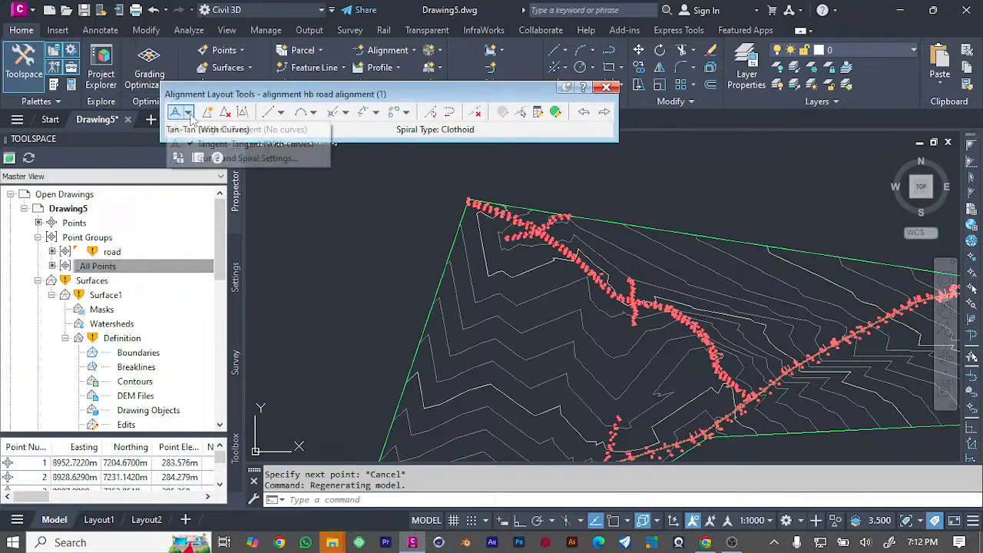
pyautogui.click(215, 144)
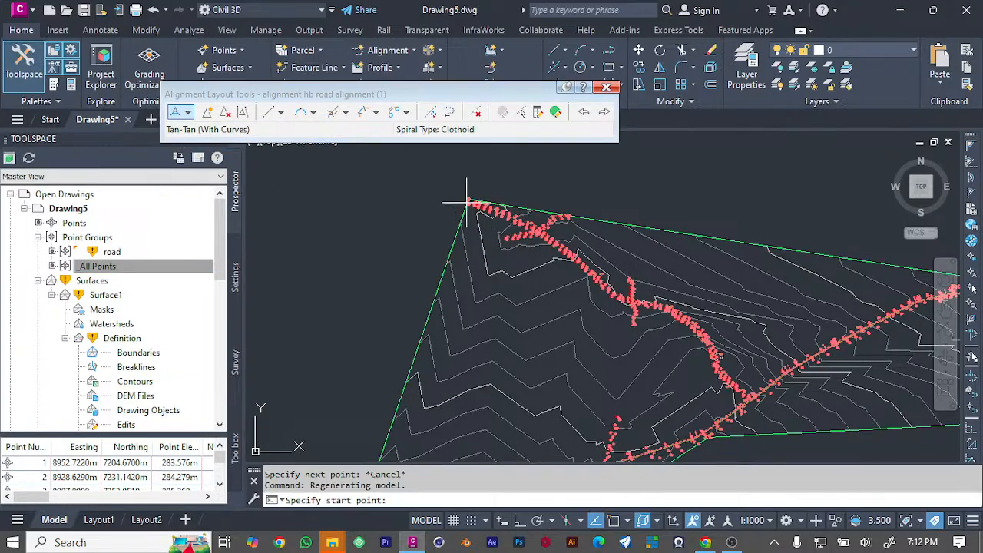
pyautogui.click(466, 202)
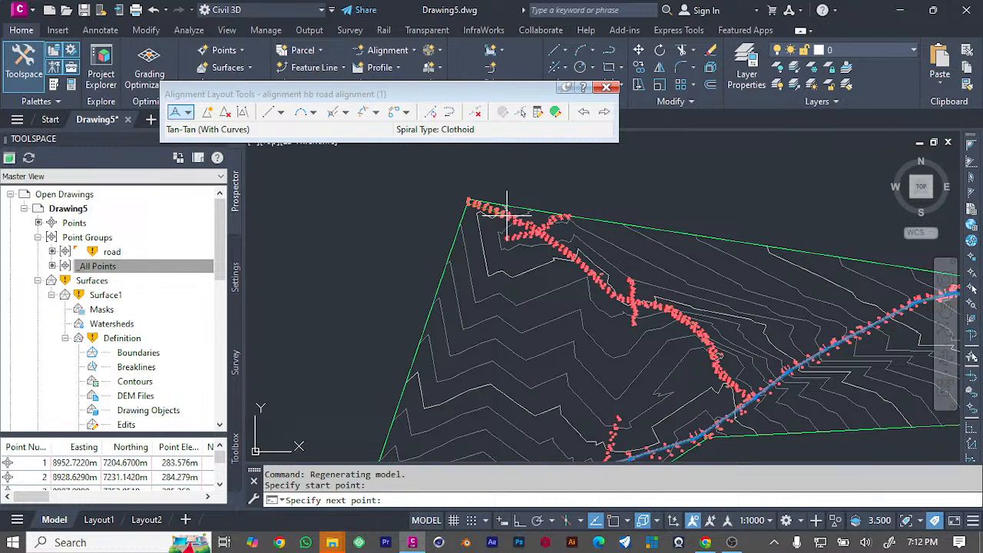
pyautogui.click(507, 211)
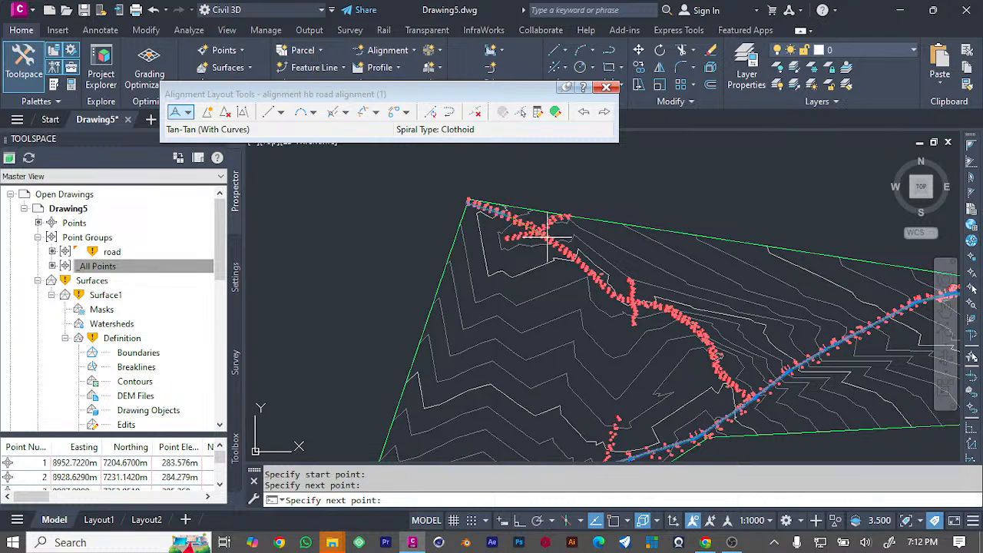
pyautogui.click(549, 239)
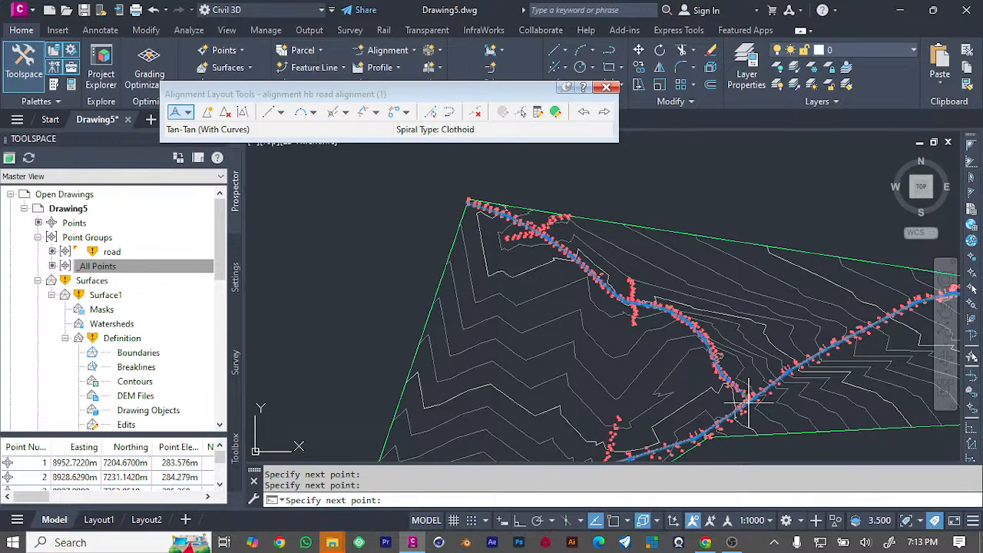
pyautogui.click(738, 405)
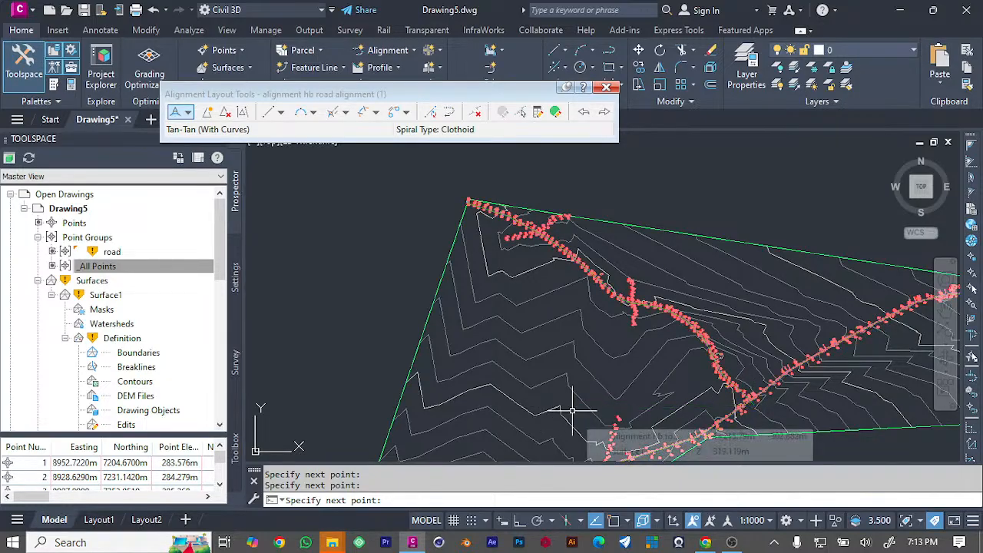
pyautogui.press('Escape')
# Step: Check both road centerlines against the survey points and close the alignment layout tools
pyautogui.scroll(5, 630, 357)
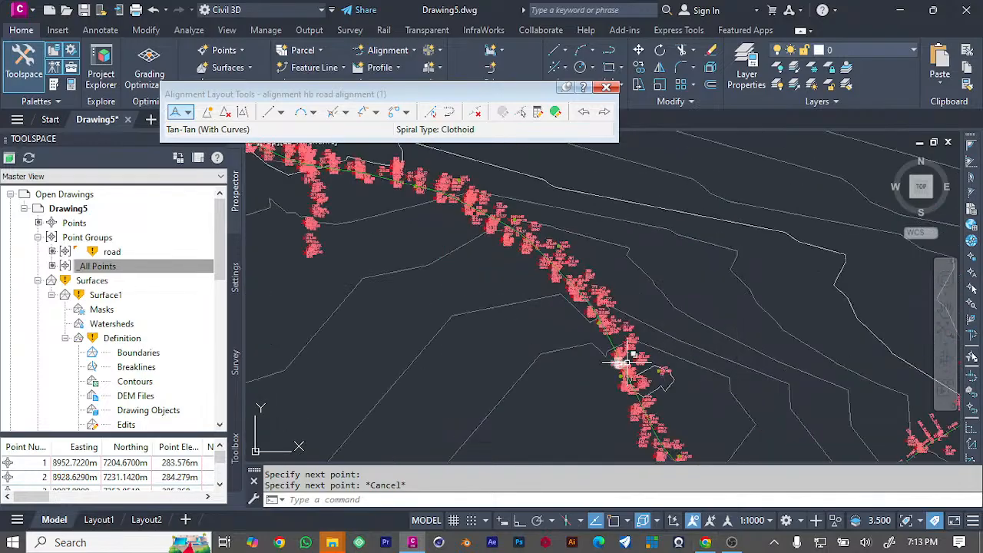
pyautogui.scroll(-6, 631, 358)
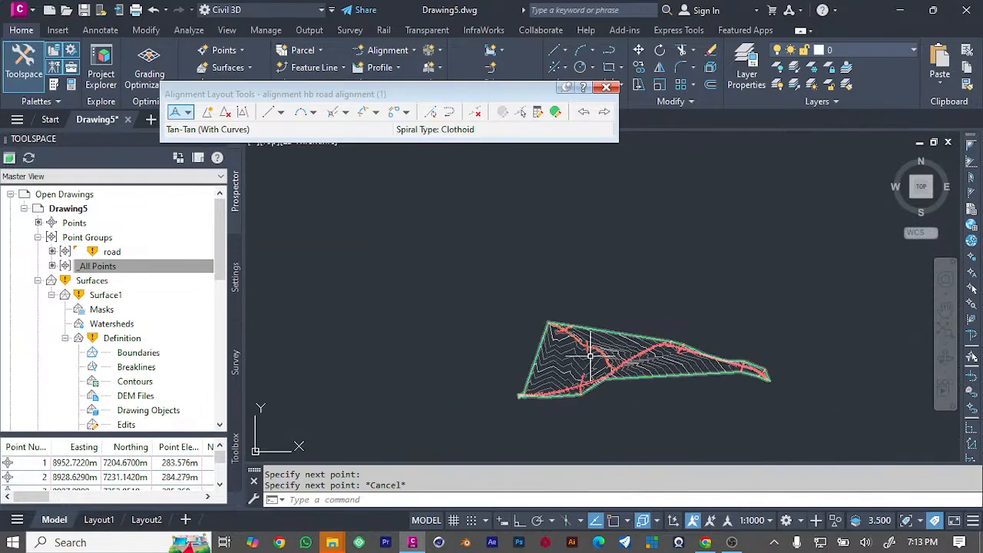
pyautogui.scroll(2, 814, 382)
pyautogui.scroll(-3, 566, 257)
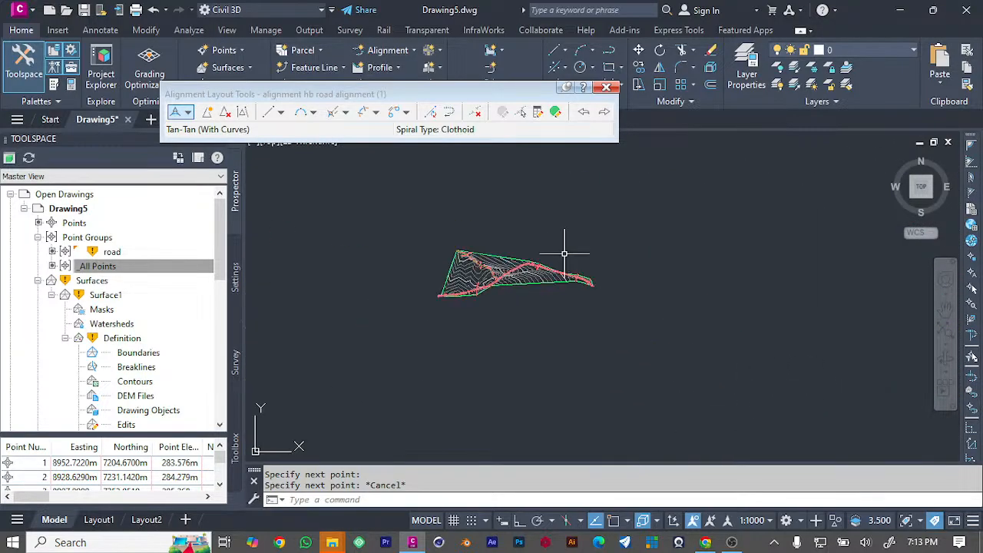
pyautogui.scroll(2, 566, 238)
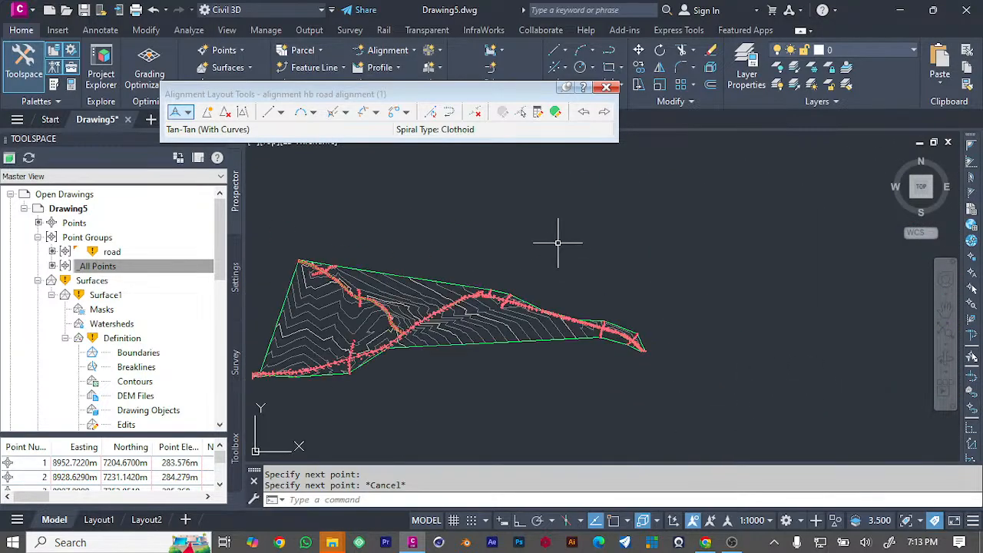
pyautogui.click(607, 87)
pyautogui.scroll(3, 320, 315)
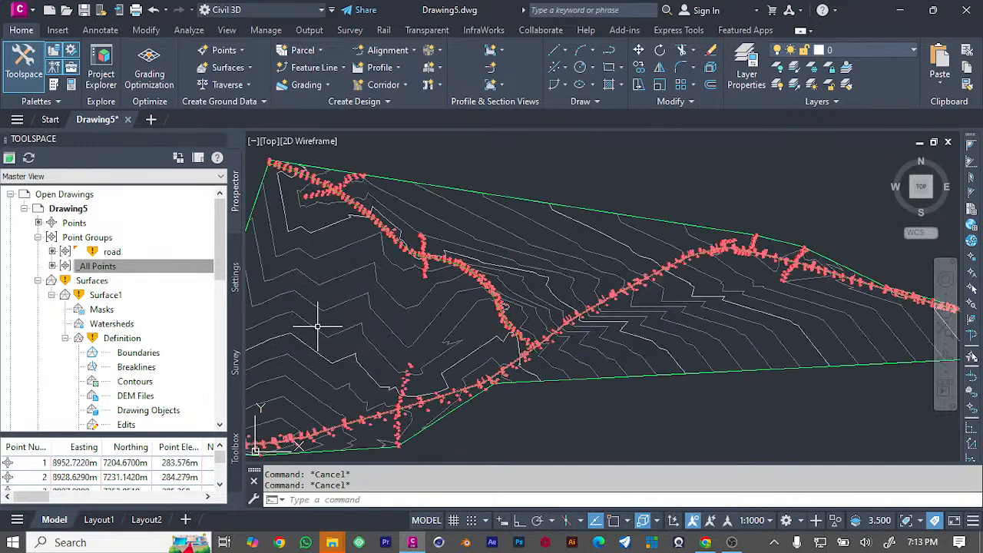
# Step: Review the whole surface with the main and branch road alignments from the northwest corner to the eastern tip
pyautogui.scroll(-3, 318, 326)
pyautogui.moveTo(319, 329)
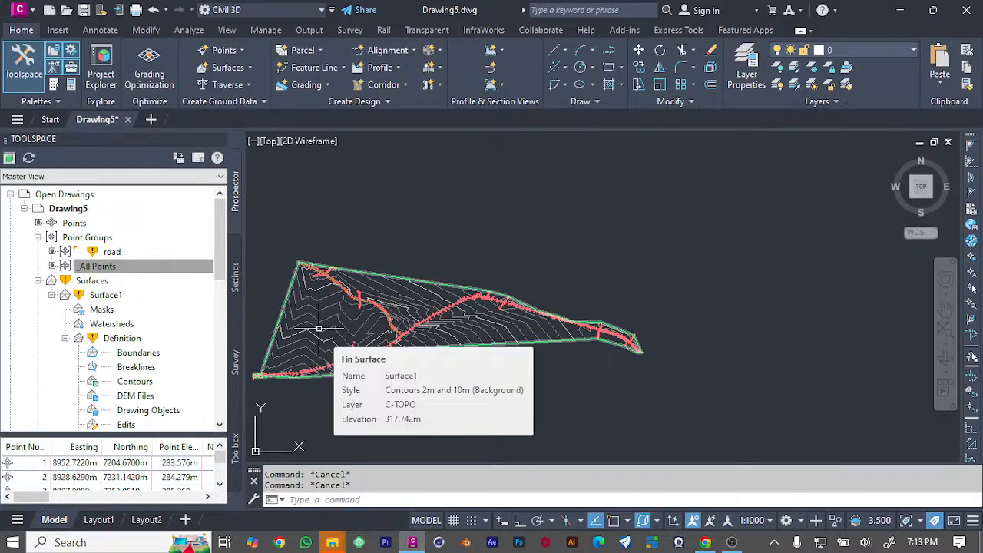
pyautogui.scroll(4, 297, 346)
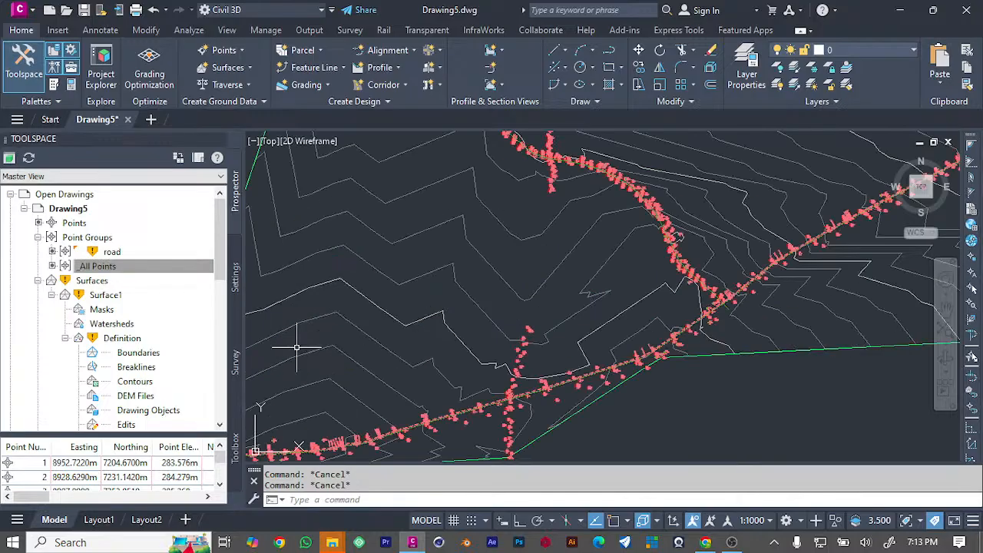
pyautogui.scroll(-3, 297, 347)
pyautogui.scroll(-2, 296, 347)
pyautogui.moveTo(297, 347)
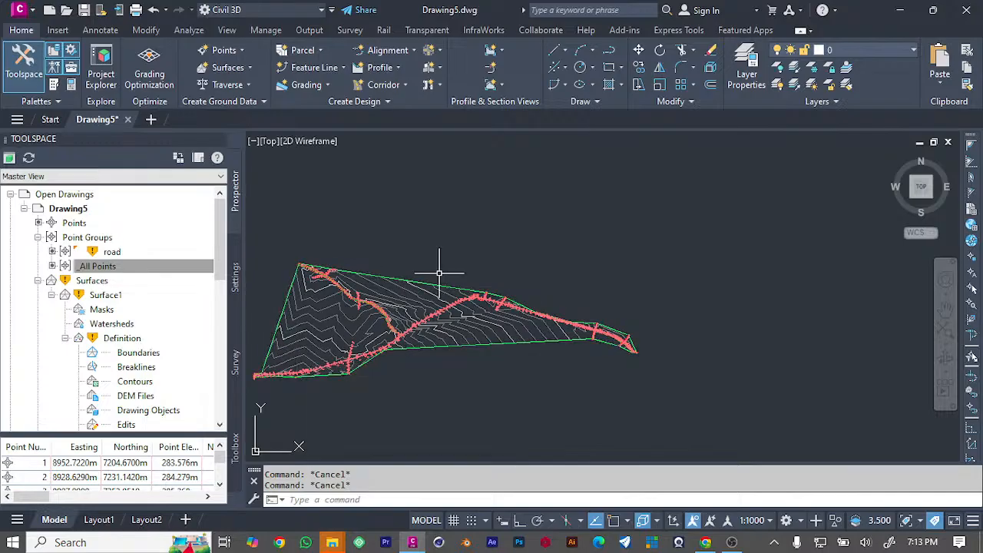
pyautogui.scroll(2, 269, 307)
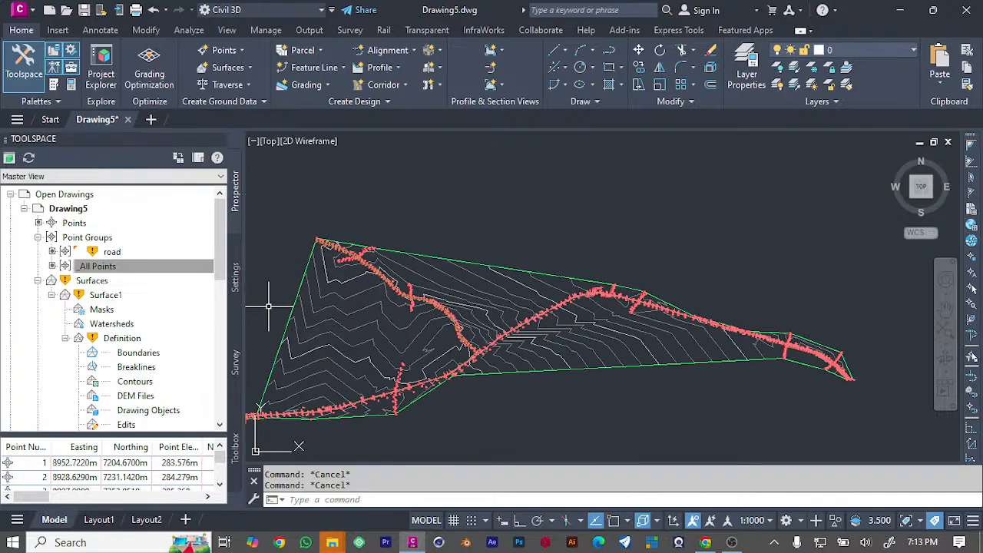
pyautogui.scroll(-1, 269, 307)
pyautogui.moveTo(269, 307)
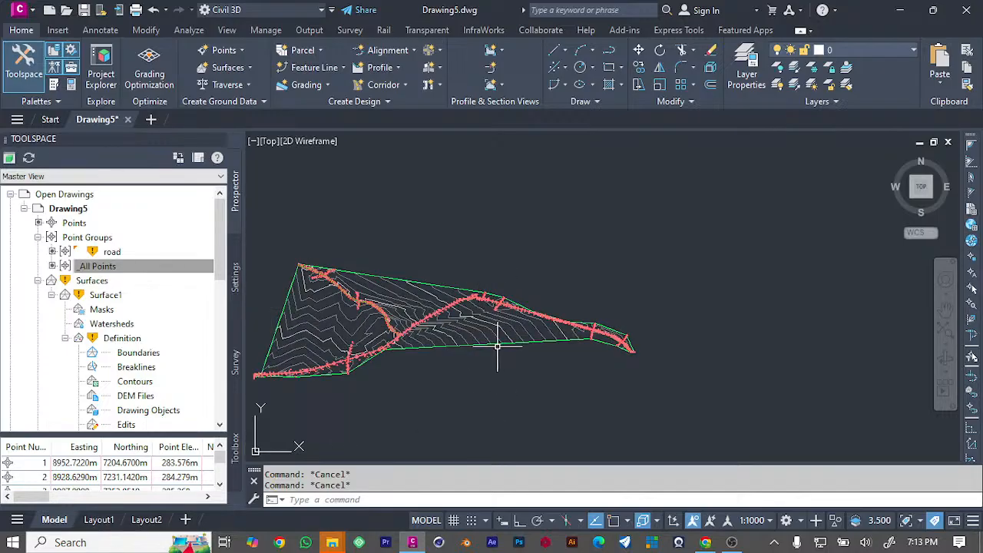
pyautogui.moveTo(498, 346)
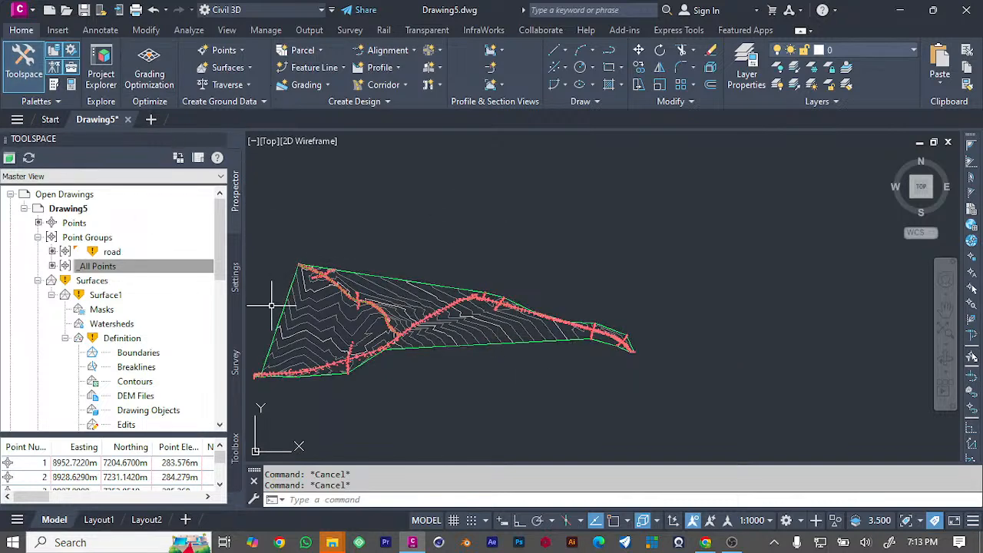
pyautogui.scroll(2, 271, 306)
pyautogui.scroll(-4, 269, 303)
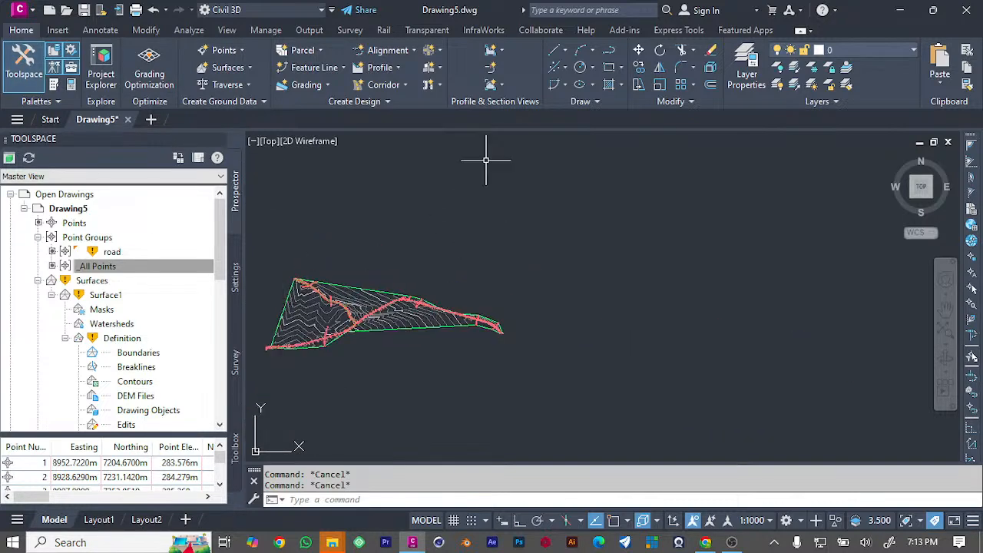
# Step: Start Create Surface Profile and try to sample Surface1 along "alignment hb road alignment"
pyautogui.click(397, 69)
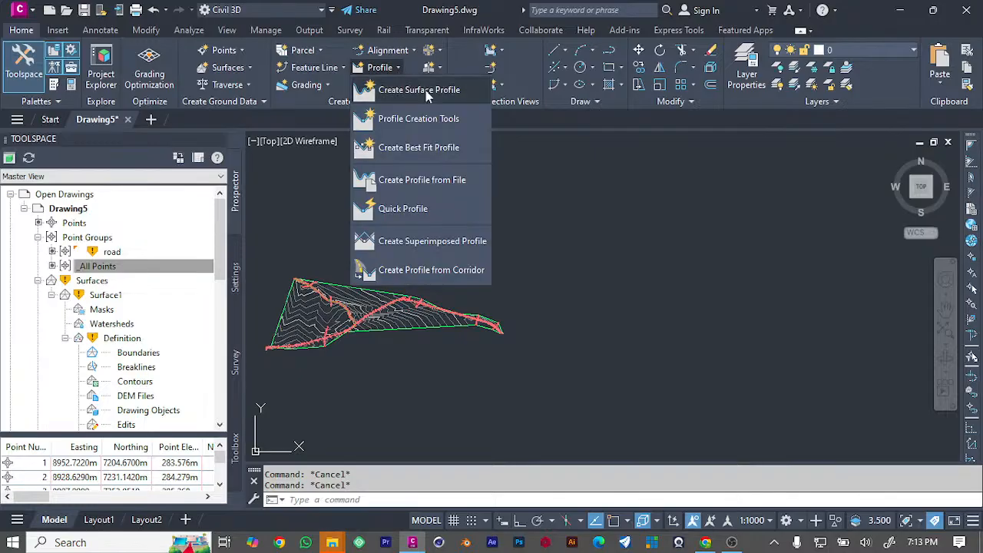
pyautogui.click(425, 91)
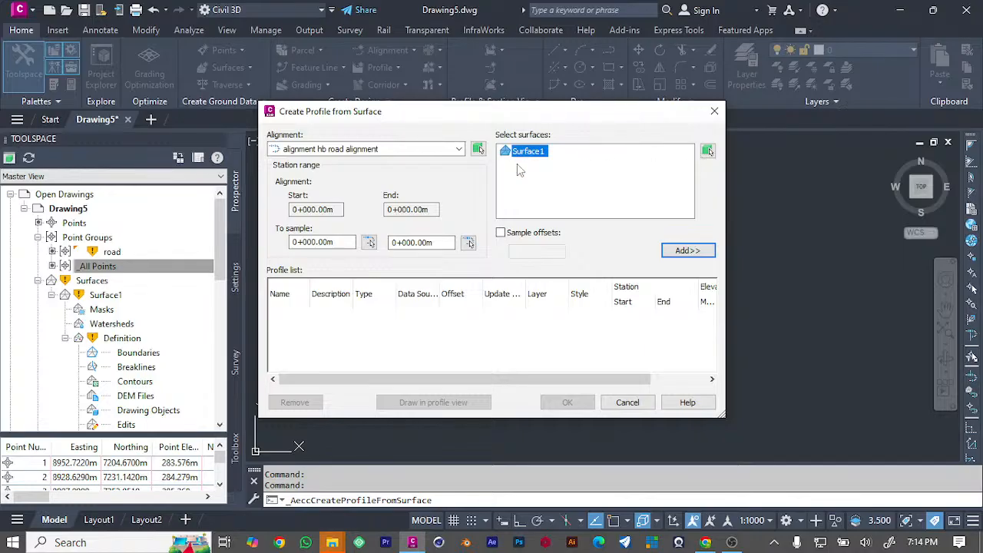
pyautogui.click(688, 251)
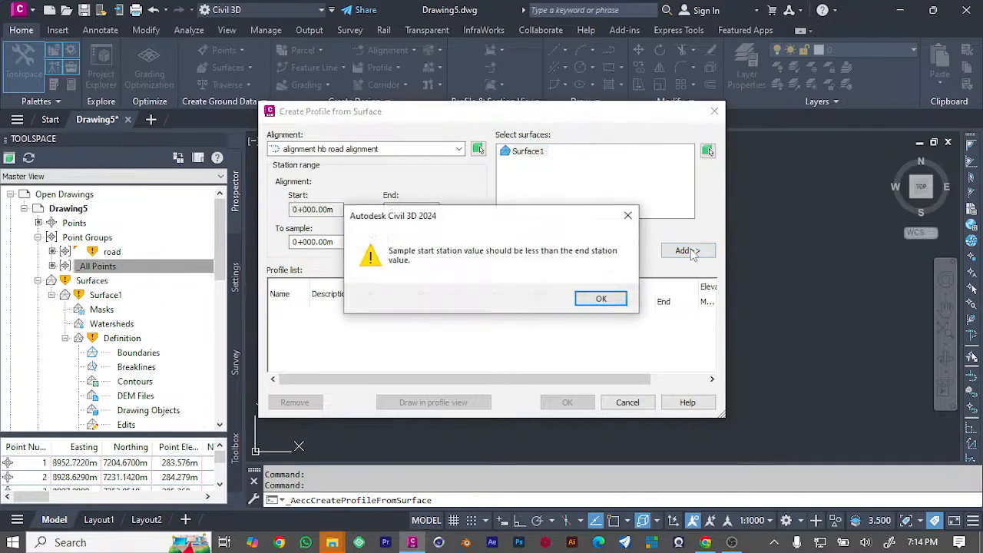
pyautogui.click(601, 300)
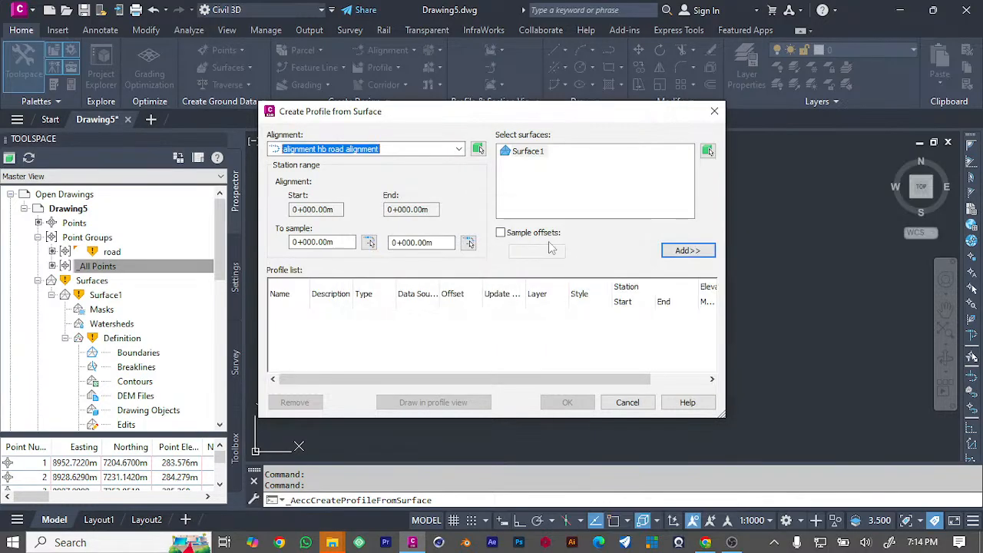
pyautogui.click(376, 150)
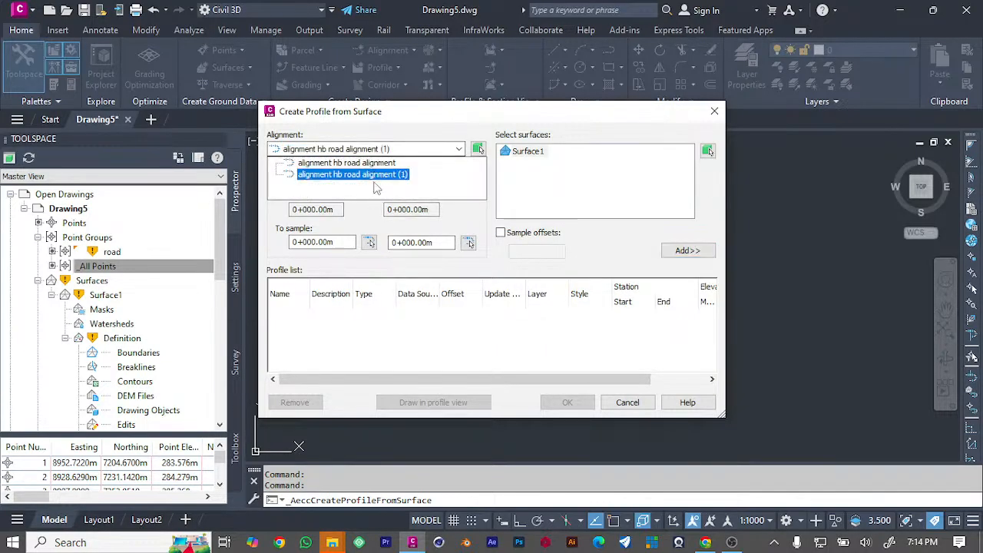
pyautogui.click(374, 164)
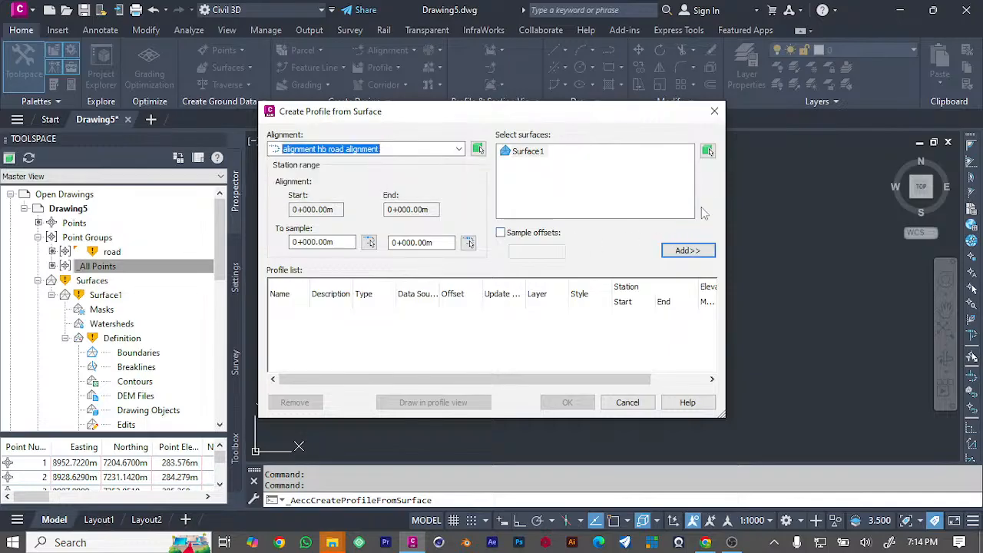
pyautogui.click(699, 254)
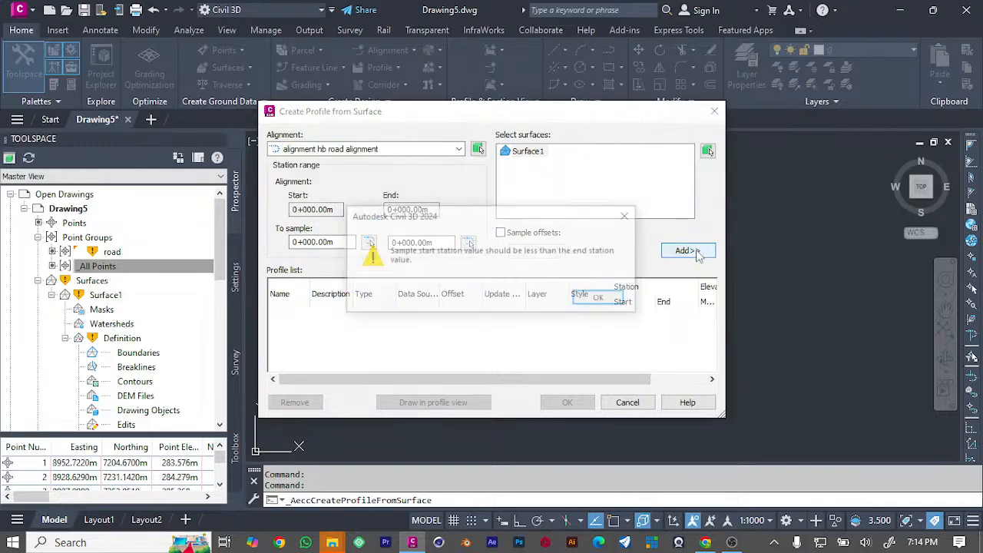
pyautogui.click(599, 299)
# Step: Switch the profile to "alignment hb road alignment (1)" and add Surface1 to its profile list
pyautogui.click(404, 151)
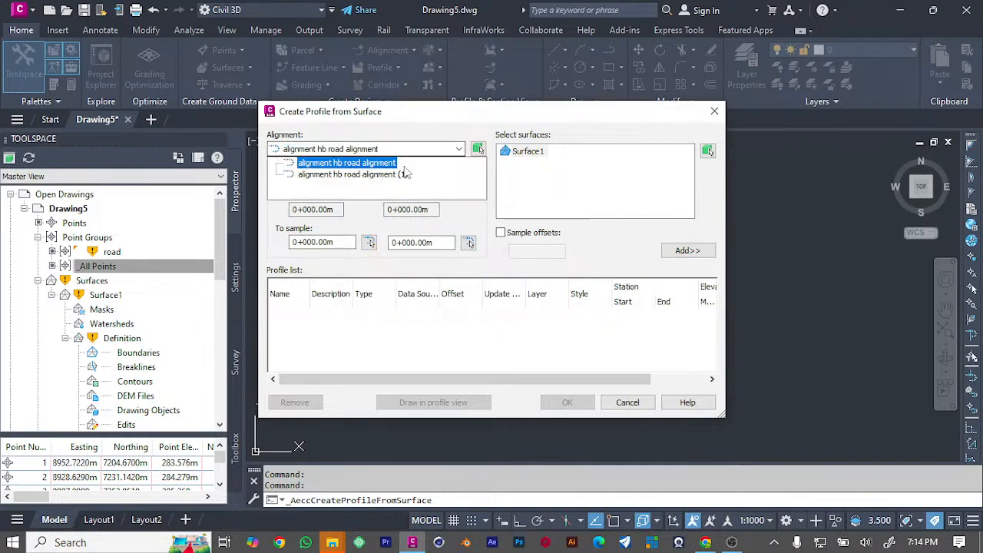
pyautogui.click(407, 172)
pyautogui.click(685, 254)
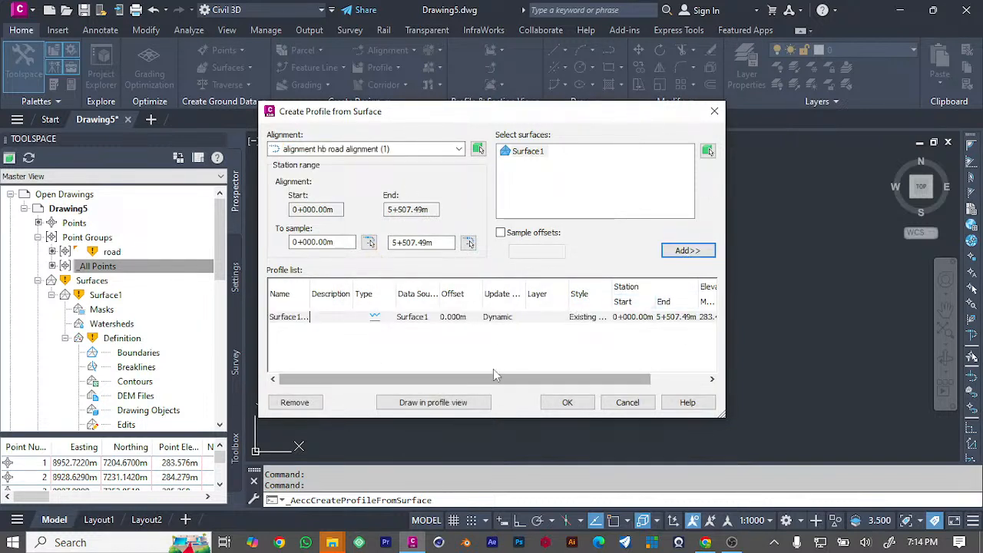
# Step: Draw the sampled profile in a profile view with the default style, automatic station range and EG-FG Elevations and Stations bands, placed above the surface
pyautogui.click(441, 402)
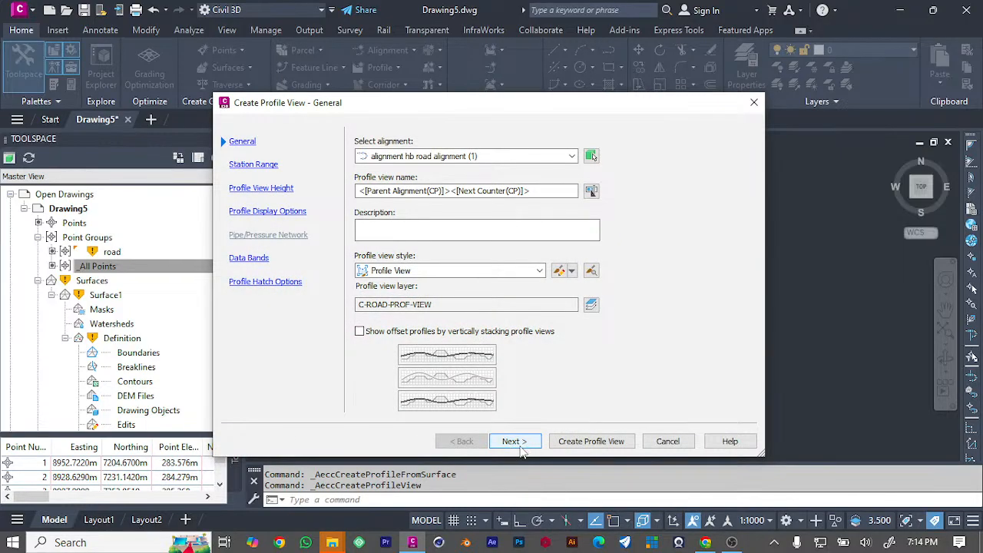
pyautogui.click(513, 441)
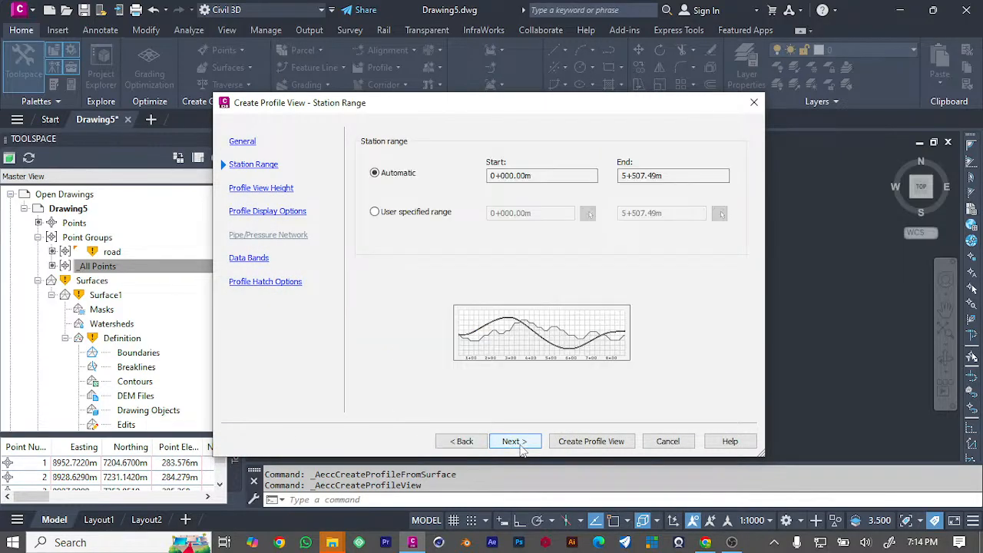
pyautogui.click(513, 442)
pyautogui.click(513, 441)
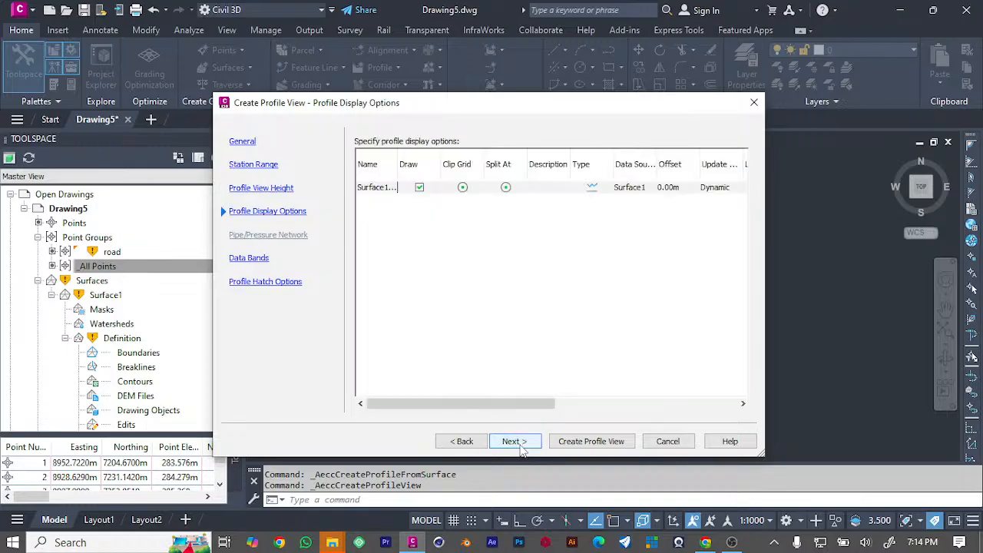
pyautogui.click(513, 442)
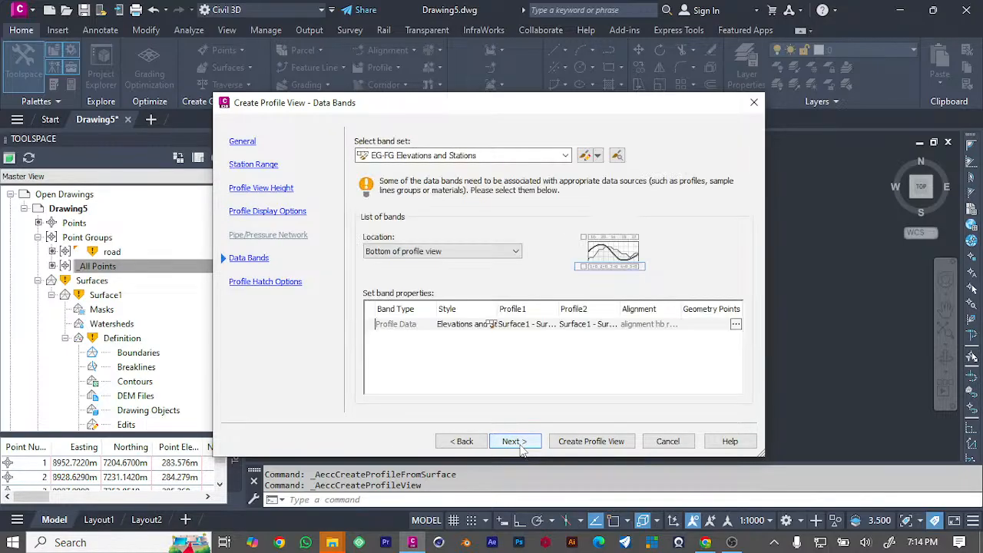
pyautogui.click(513, 441)
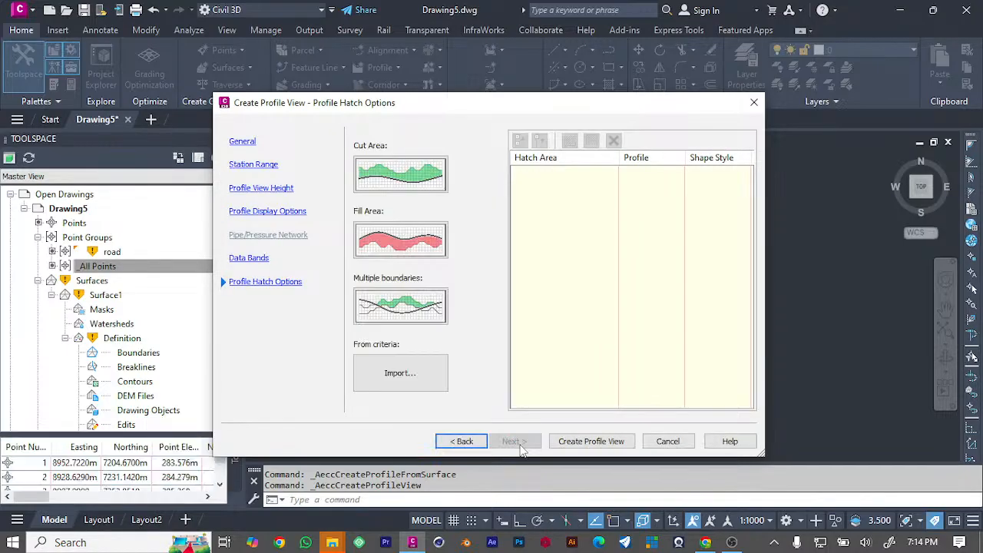
pyautogui.click(599, 442)
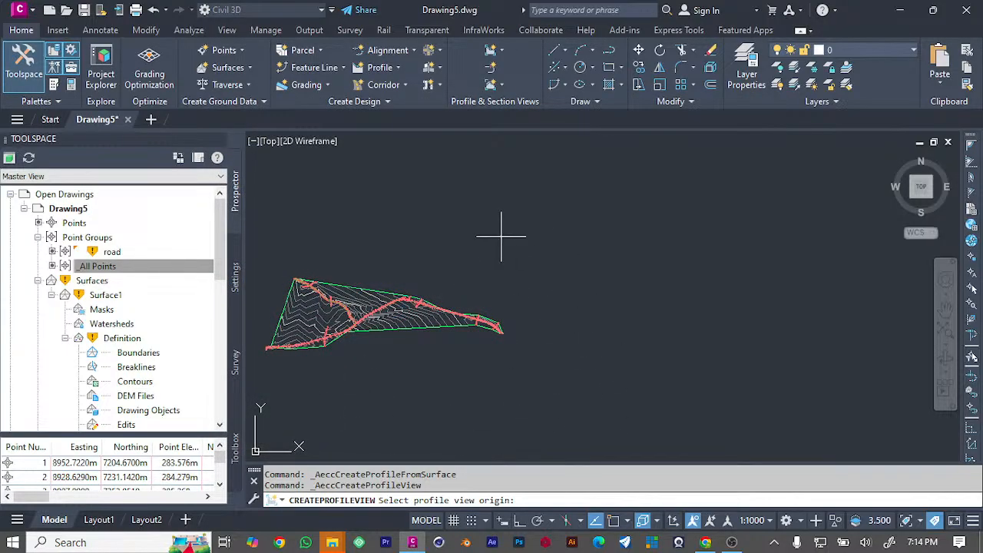
pyautogui.click(385, 222)
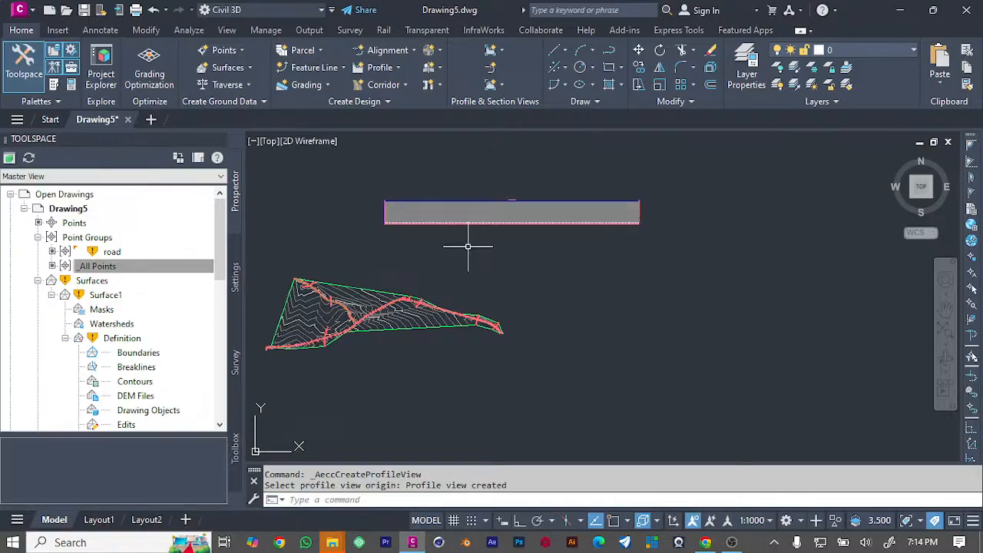
# Step: Examine the existing ground line, elevation grid and station bands along the new profile view
pyautogui.scroll(5, 476, 215)
pyautogui.scroll(-4, 476, 215)
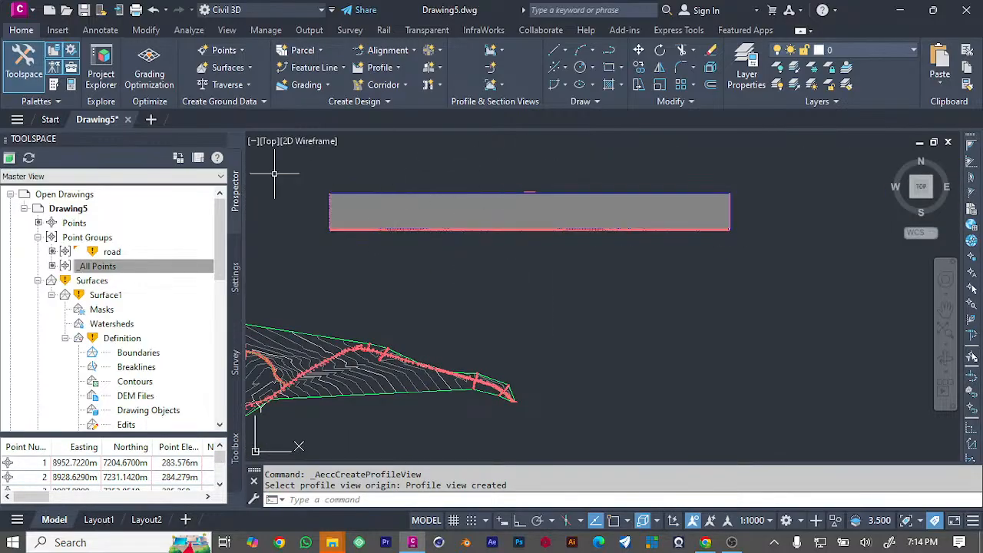
pyautogui.scroll(5, 392, 219)
pyautogui.scroll(-3, 388, 217)
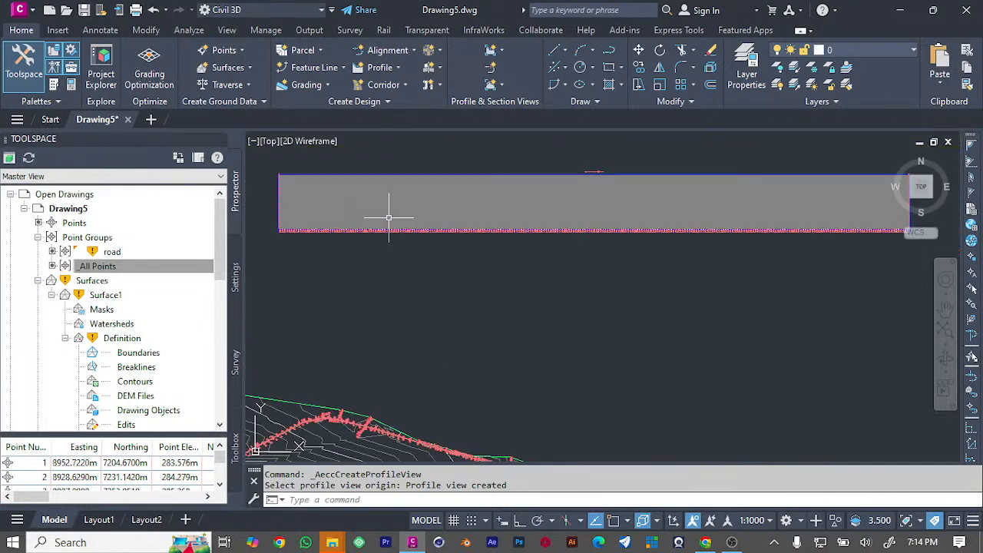
pyautogui.scroll(-2, 349, 152)
pyautogui.scroll(4, 348, 149)
pyautogui.scroll(4, 373, 259)
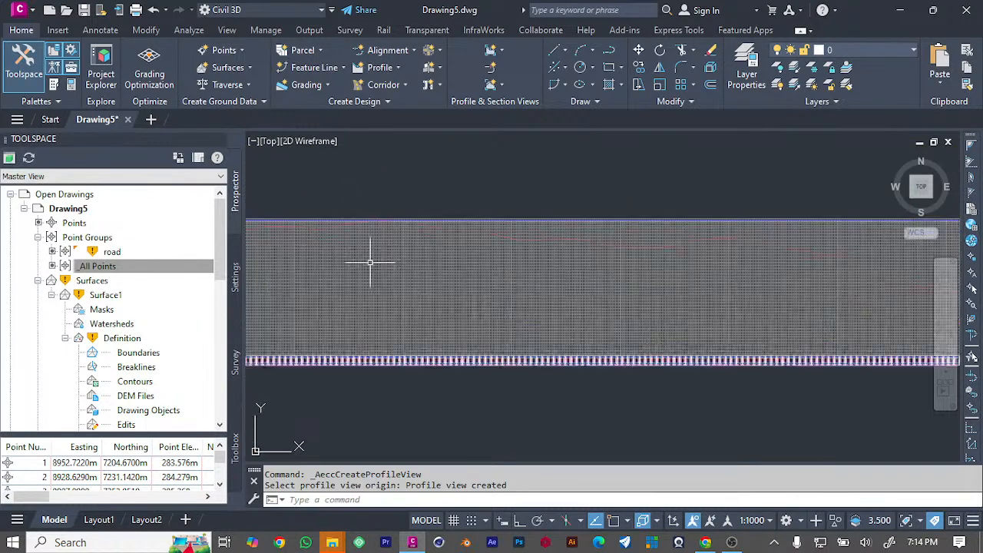
pyautogui.scroll(-1, 373, 259)
pyautogui.scroll(-1, 422, 208)
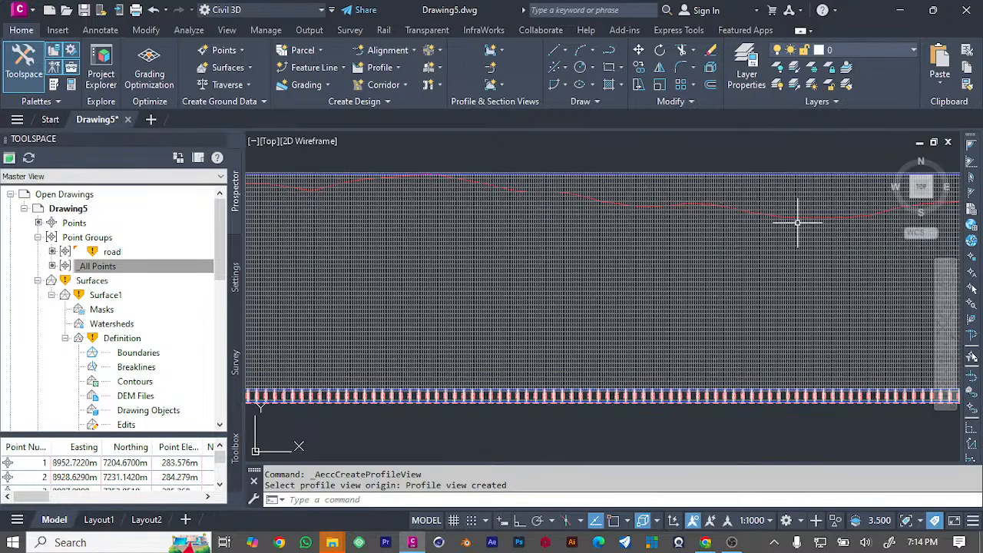
pyautogui.scroll(-3, 744, 225)
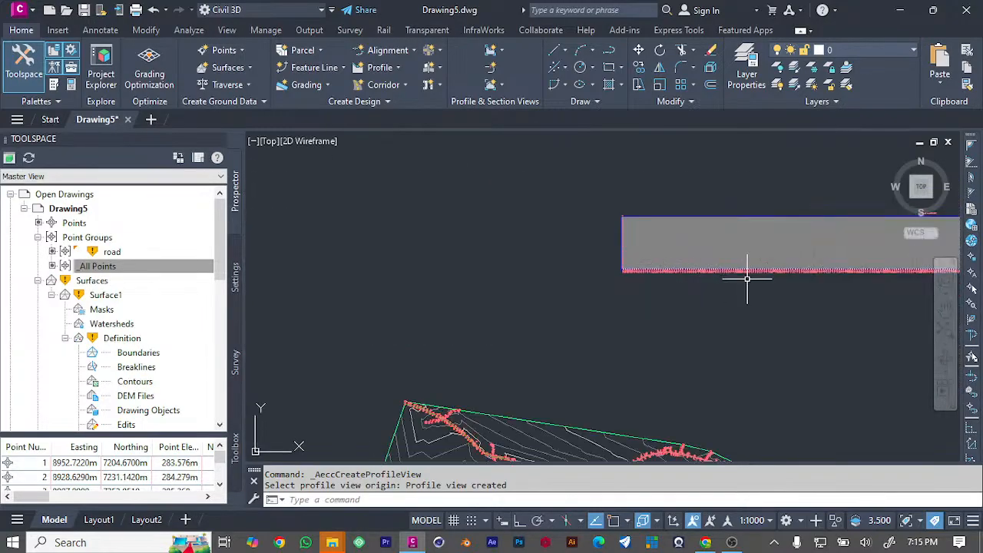
pyautogui.scroll(4, 686, 225)
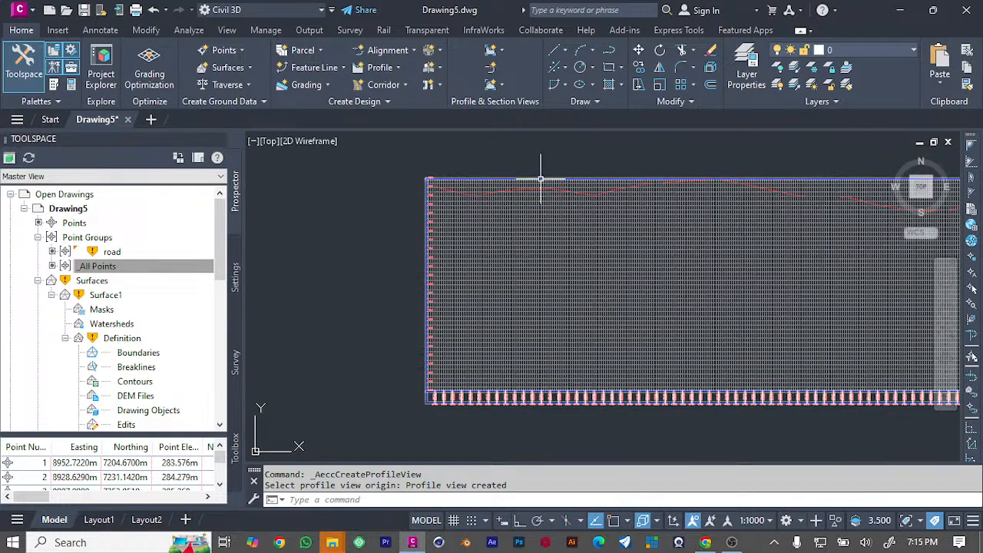
pyautogui.moveTo(488, 208)
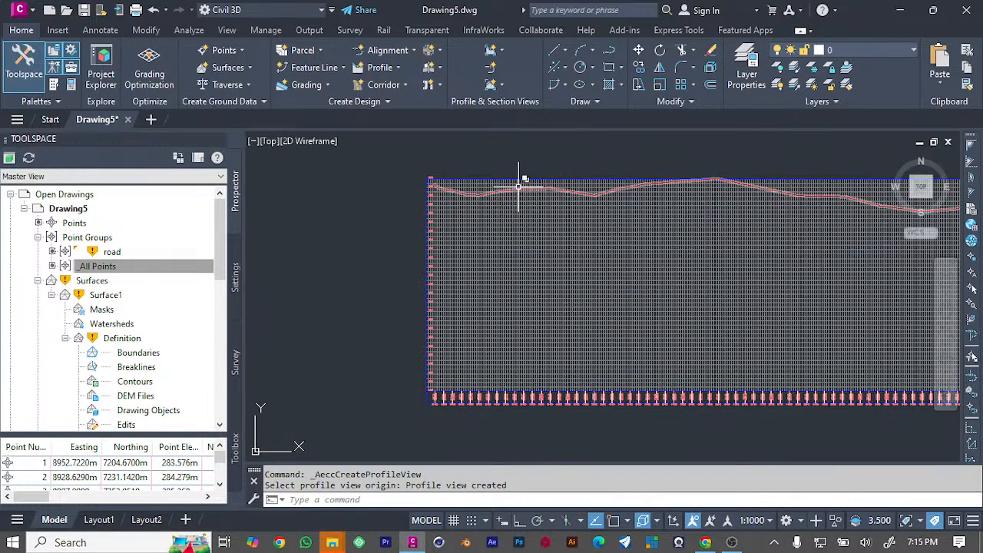
pyautogui.moveTo(518, 187)
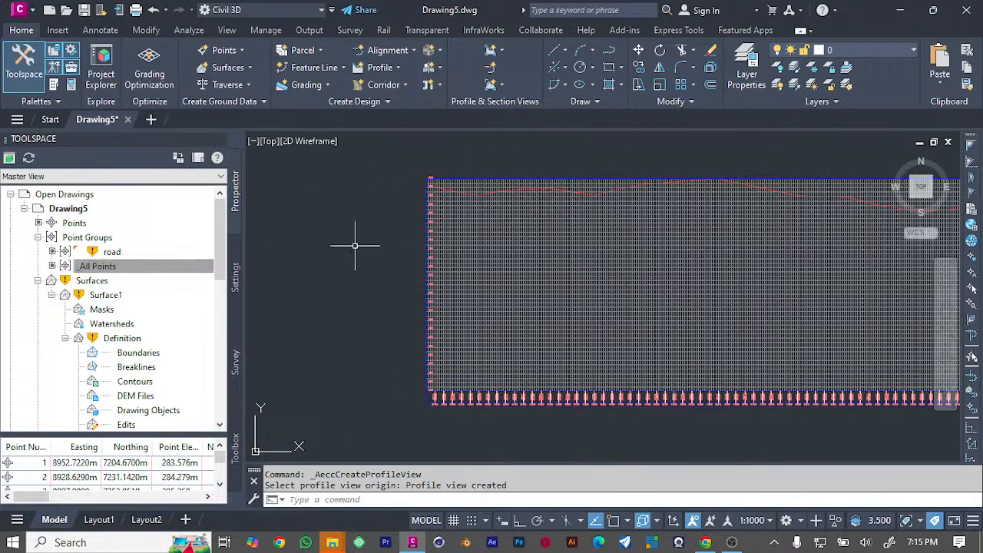
# Step: Check the title above the profile view to see which alignment it belongs to
pyautogui.scroll(-2, 564, 335)
pyautogui.scroll(-3, 564, 336)
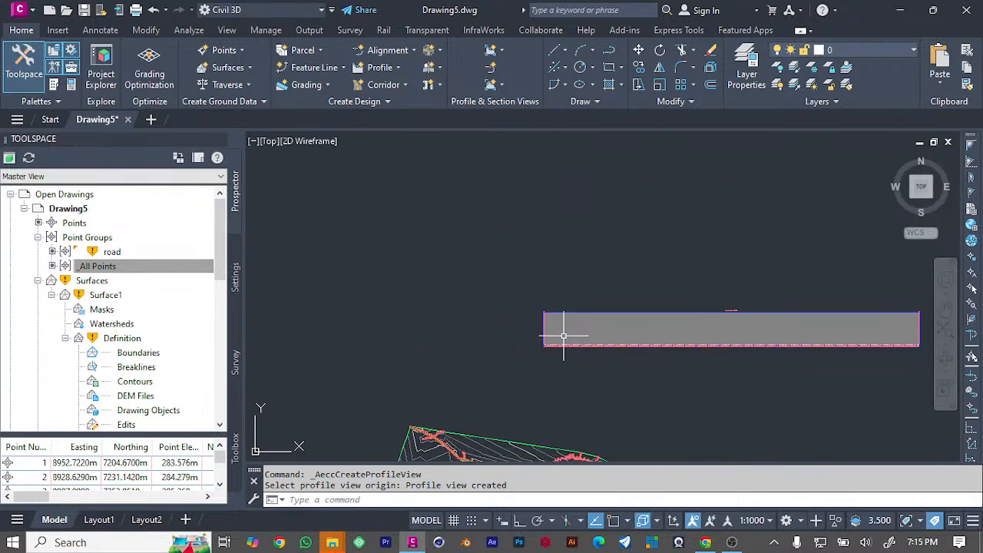
pyautogui.scroll(2, 564, 336)
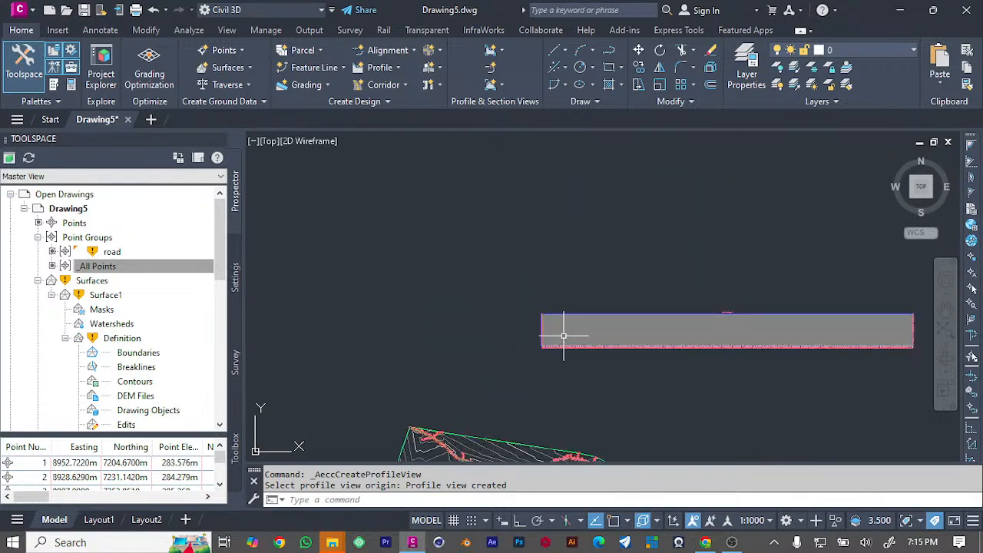
pyautogui.scroll(2, 564, 335)
pyautogui.scroll(4, 845, 300)
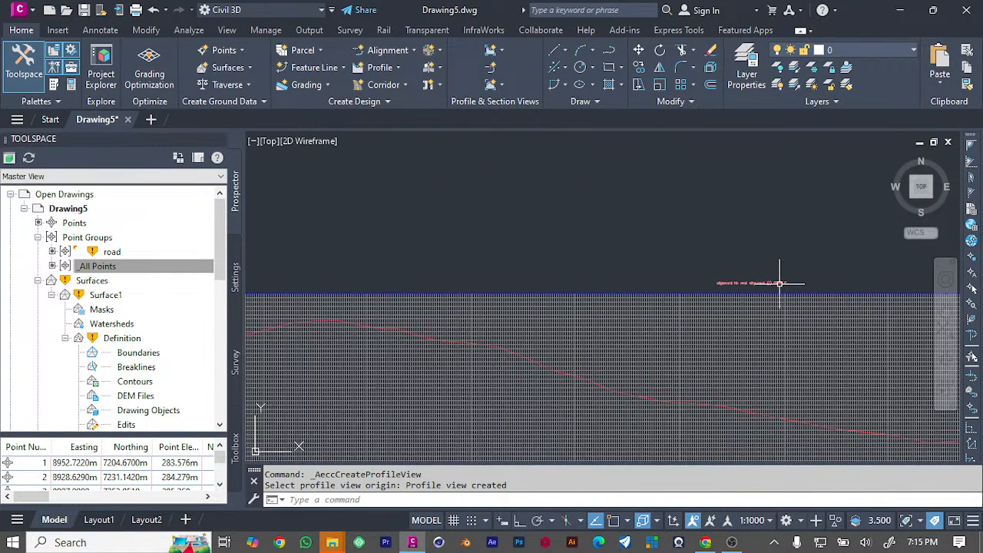
pyautogui.scroll(3, 779, 283)
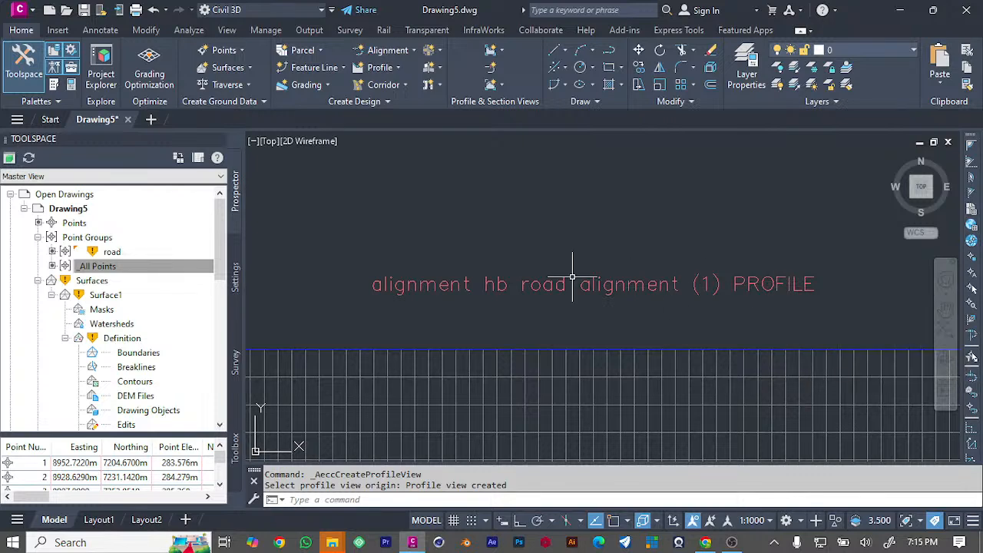
# Step: Create another surface profile for "alignment hb road alignment (1)" by adding Surface1 to the profile list a second time
pyautogui.scroll(-2, 576, 285)
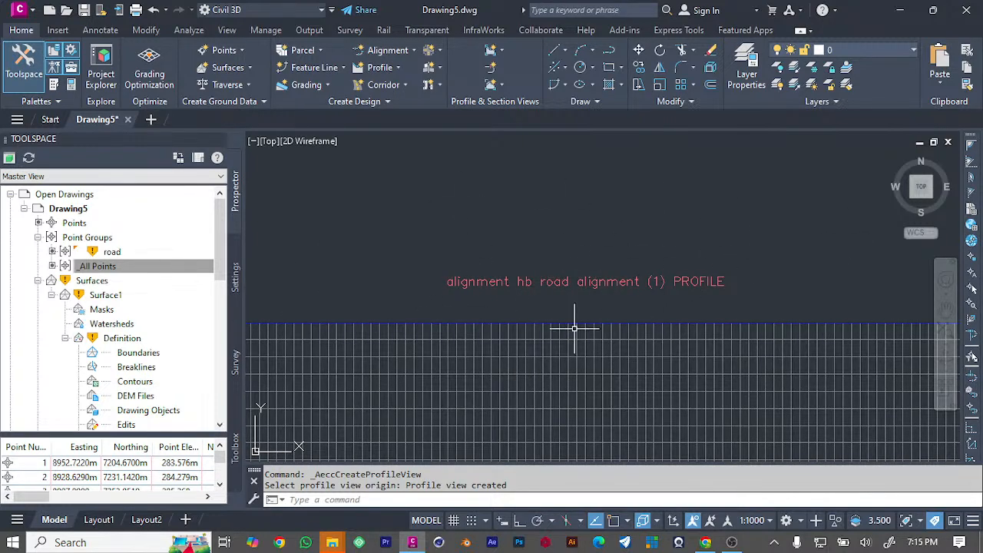
pyautogui.scroll(-1, 592, 301)
pyautogui.scroll(-5, 637, 269)
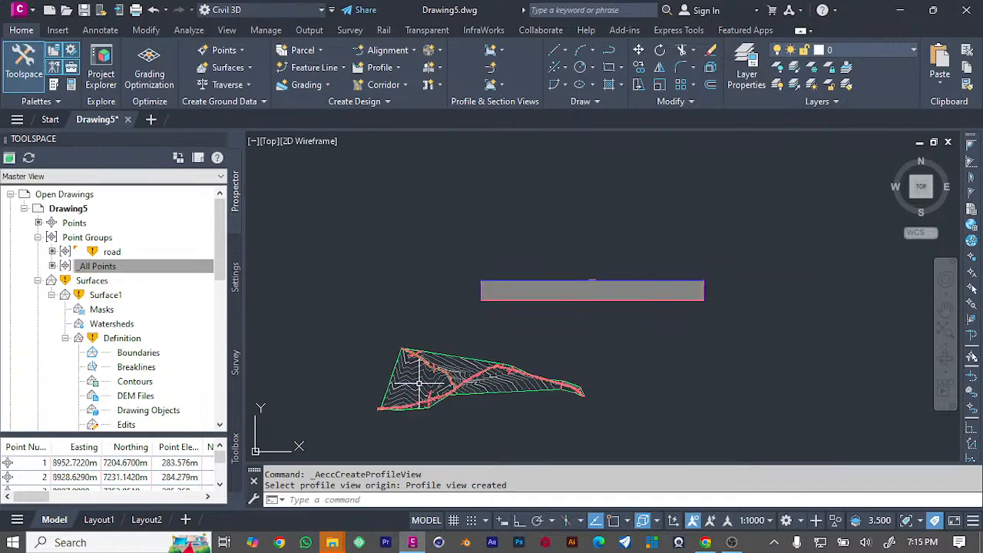
pyautogui.scroll(6, 415, 367)
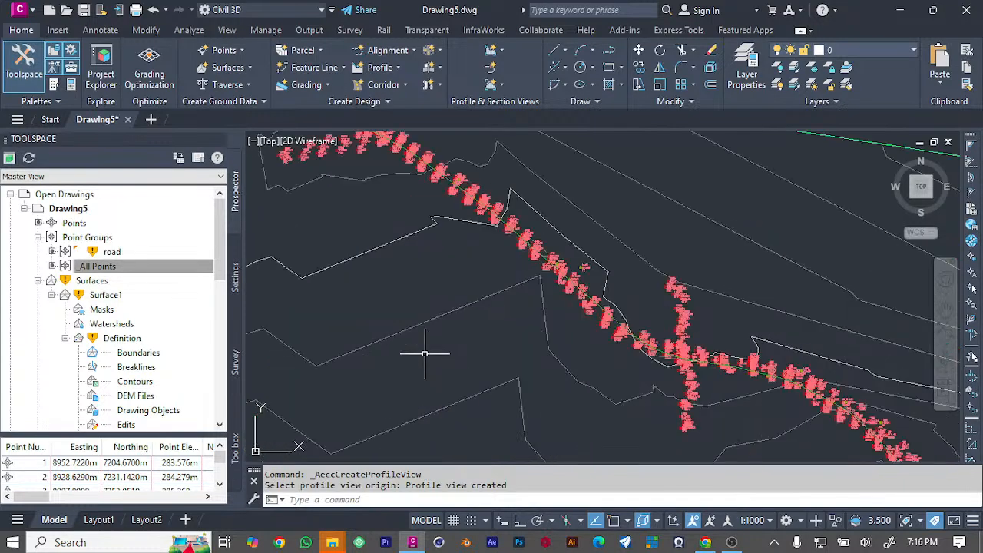
pyautogui.click(530, 245)
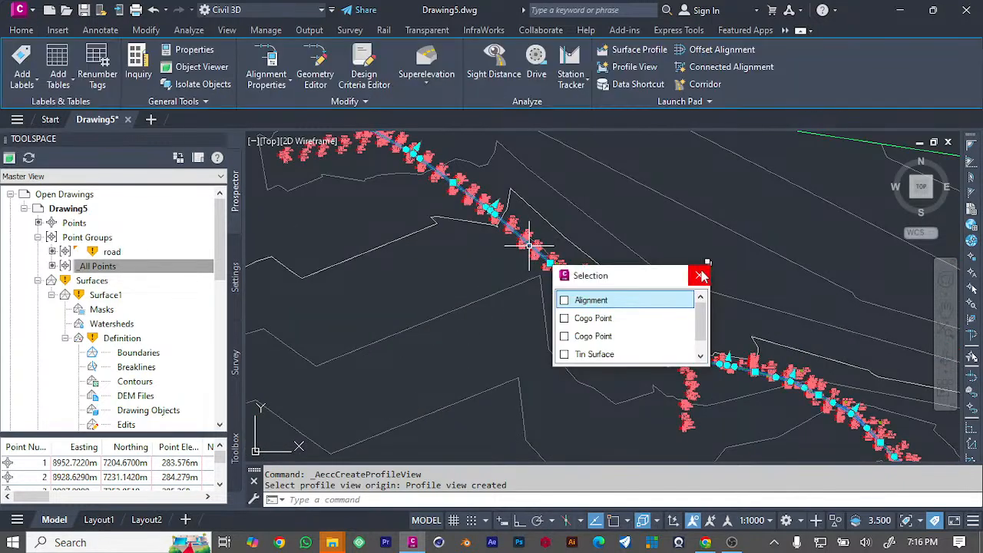
pyautogui.click(699, 275)
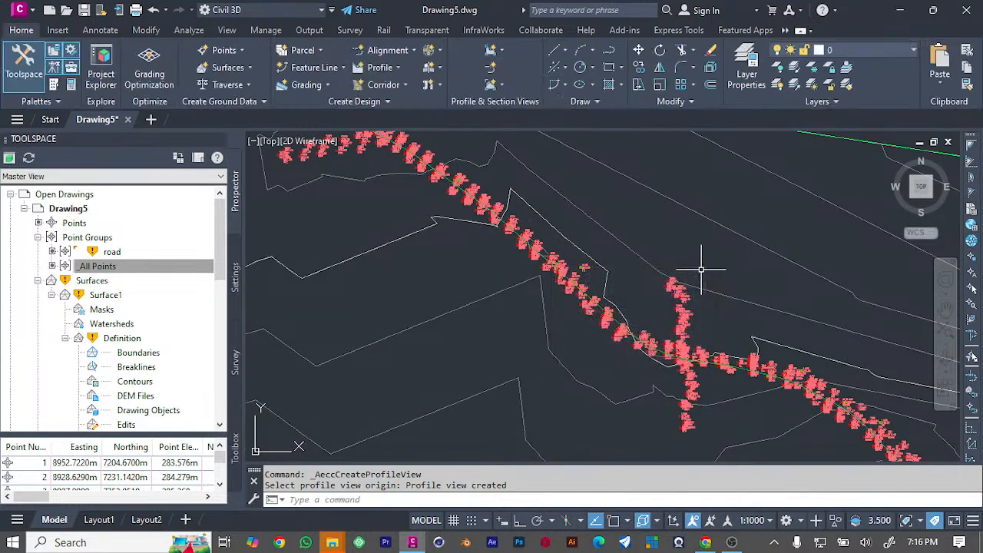
pyautogui.click(459, 178)
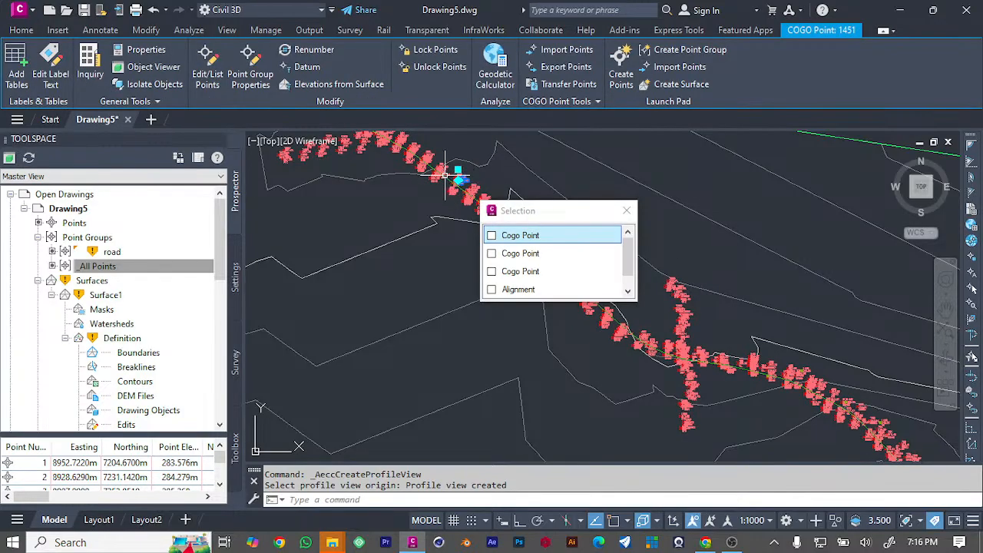
pyautogui.click(453, 180)
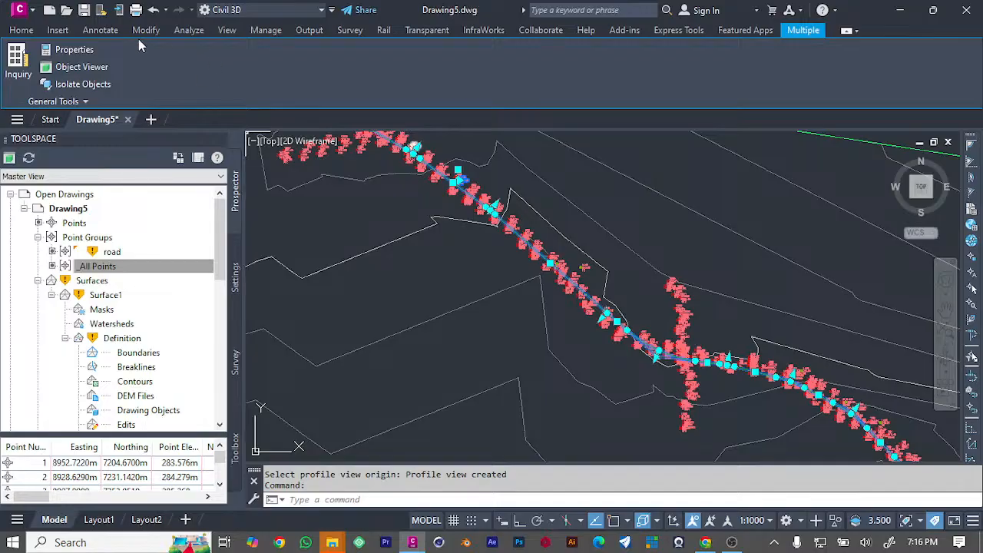
pyautogui.click(22, 30)
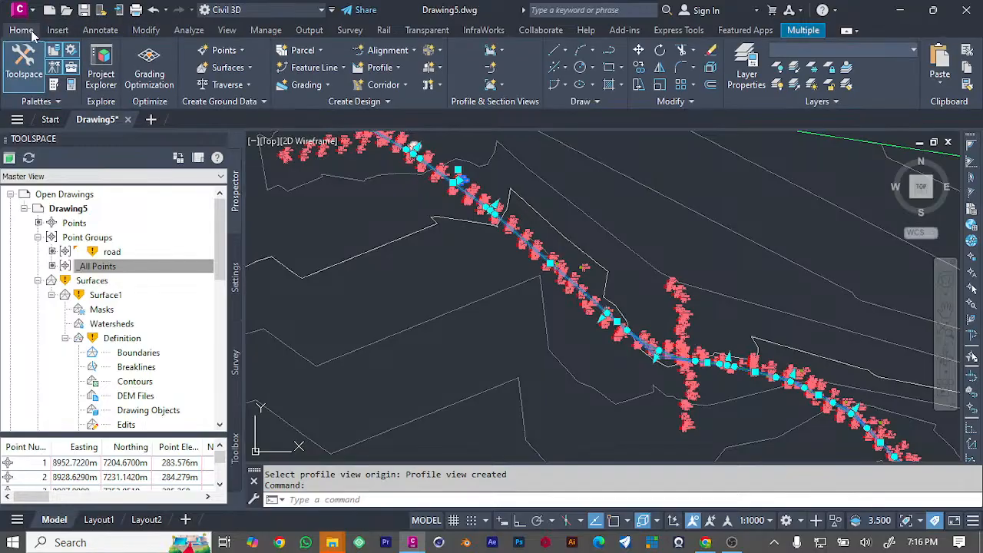
pyautogui.click(400, 68)
pyautogui.click(434, 92)
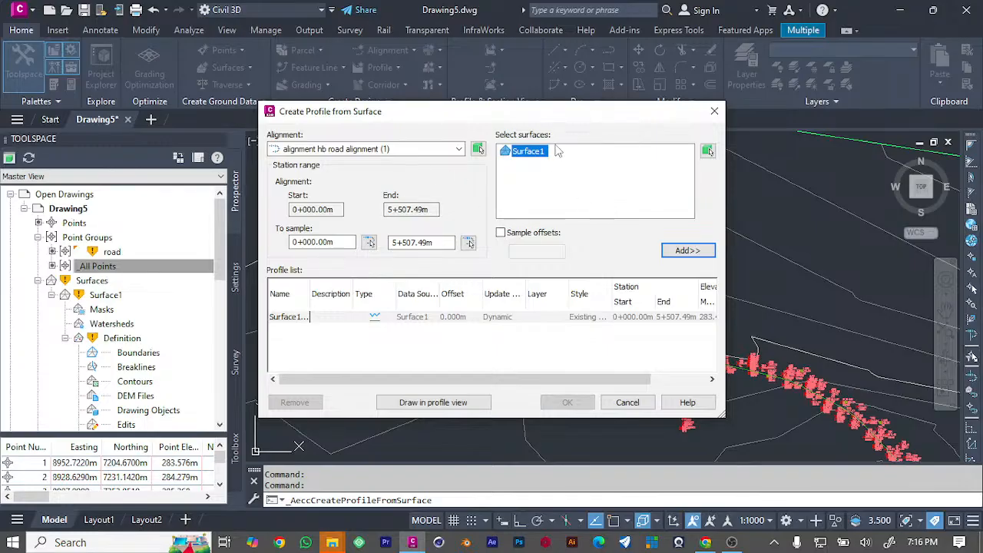
pyautogui.click(692, 253)
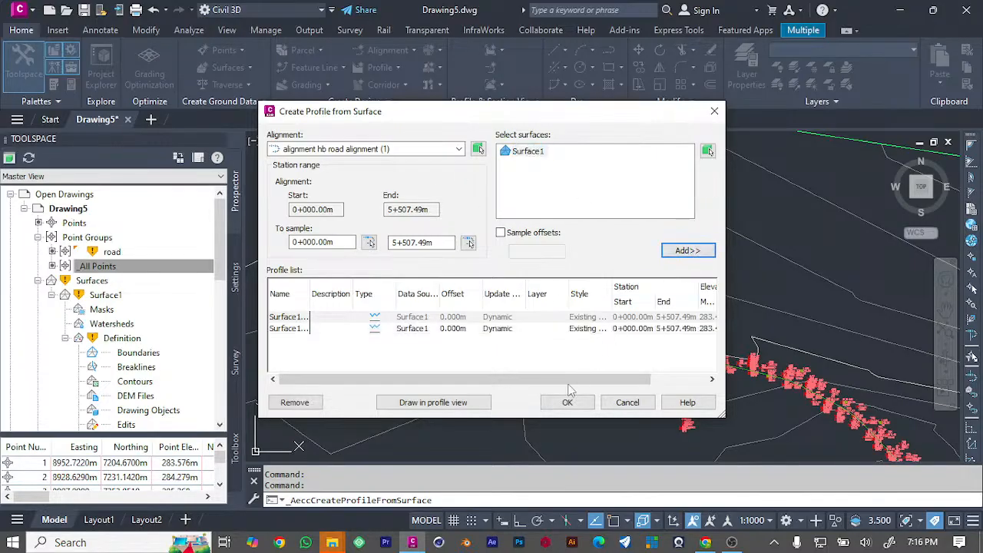
# Step: Start drawing the profile in a profile view and pick the road alignment crossing the contours in the drawing as its parent alignment
pyautogui.click(451, 405)
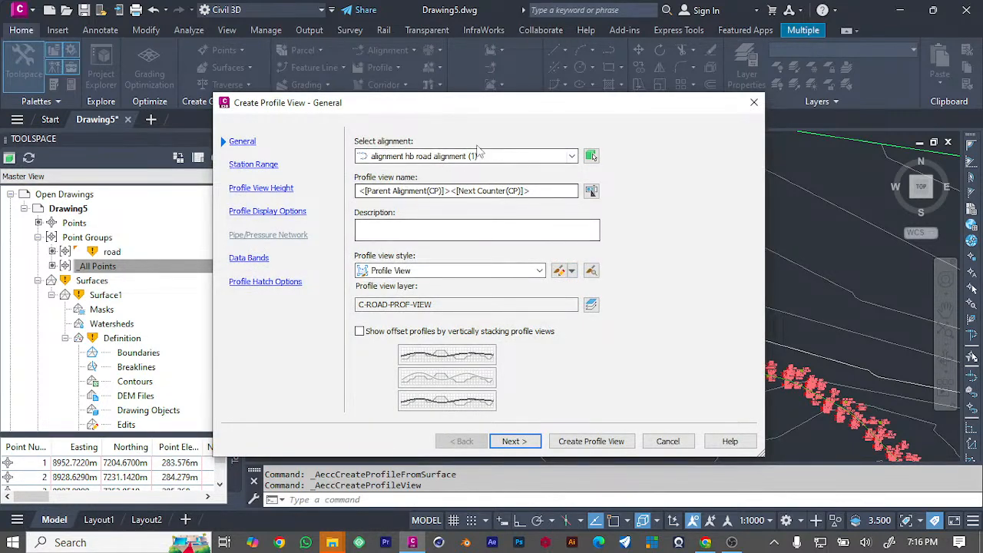
pyautogui.click(509, 158)
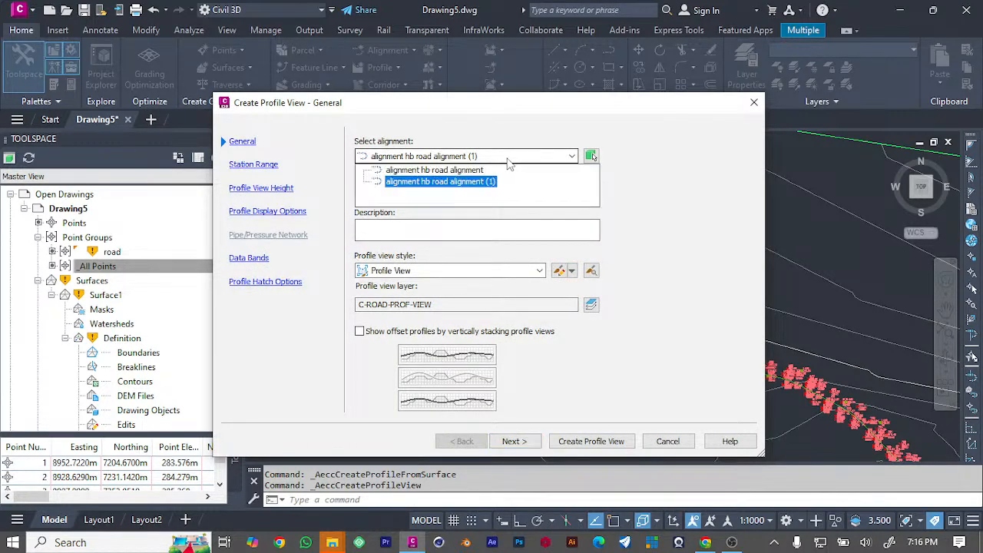
pyautogui.click(507, 162)
pyautogui.click(590, 156)
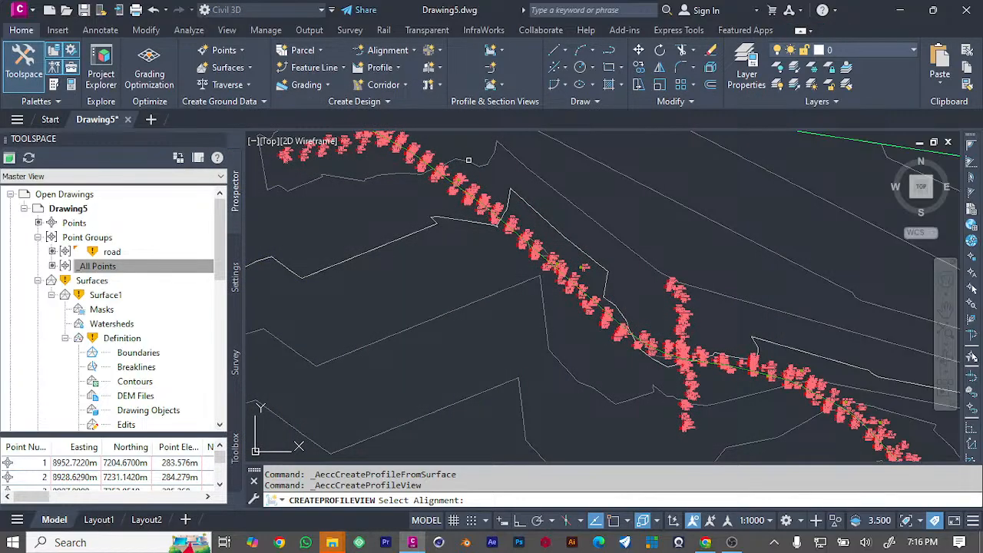
pyautogui.click(459, 176)
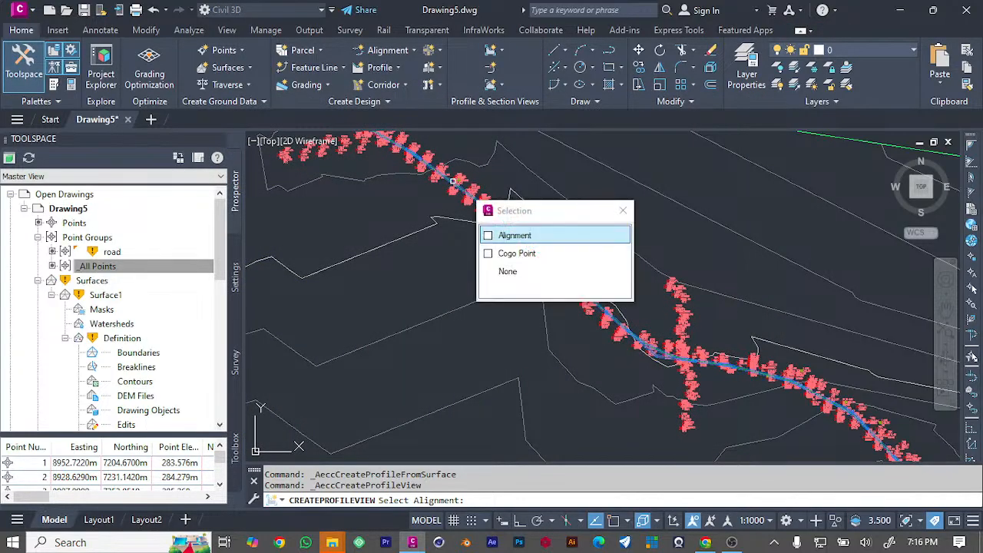
pyautogui.click(553, 233)
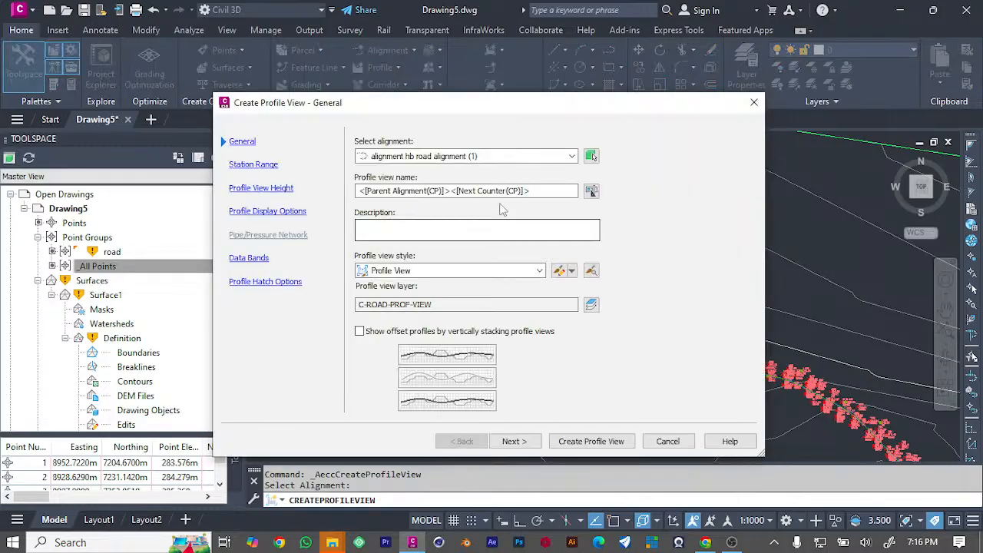
# Step: Create the profile view with default station range, height and EG-FG Elevations and Stations bands, placed below and right of the first view
pyautogui.click(513, 441)
pyautogui.click(515, 442)
pyautogui.click(515, 442)
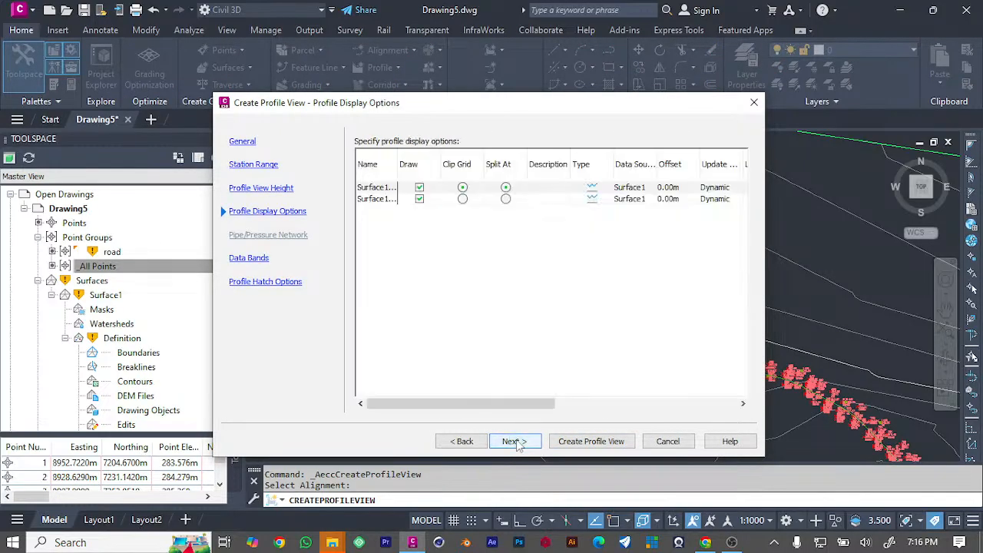
pyautogui.click(515, 442)
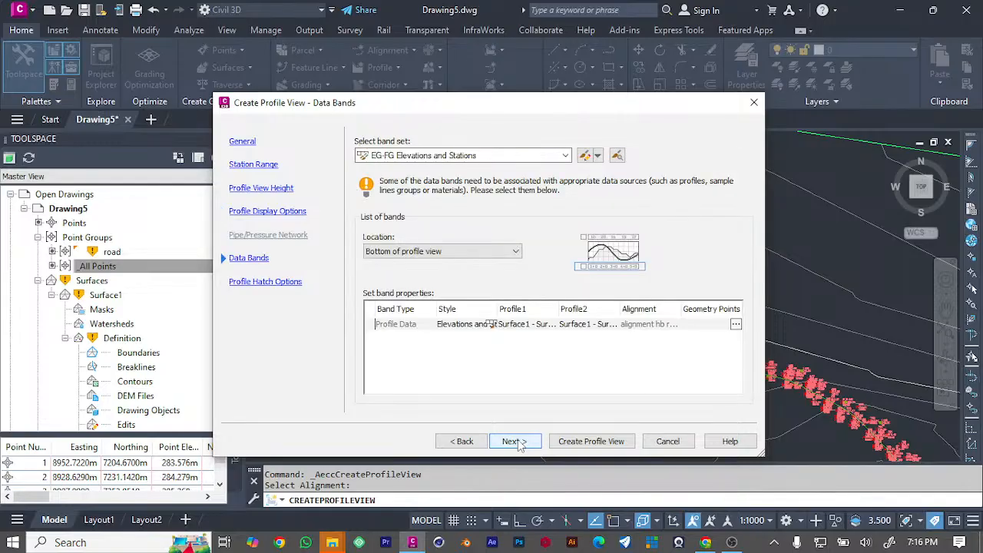
pyautogui.click(516, 442)
pyautogui.click(603, 441)
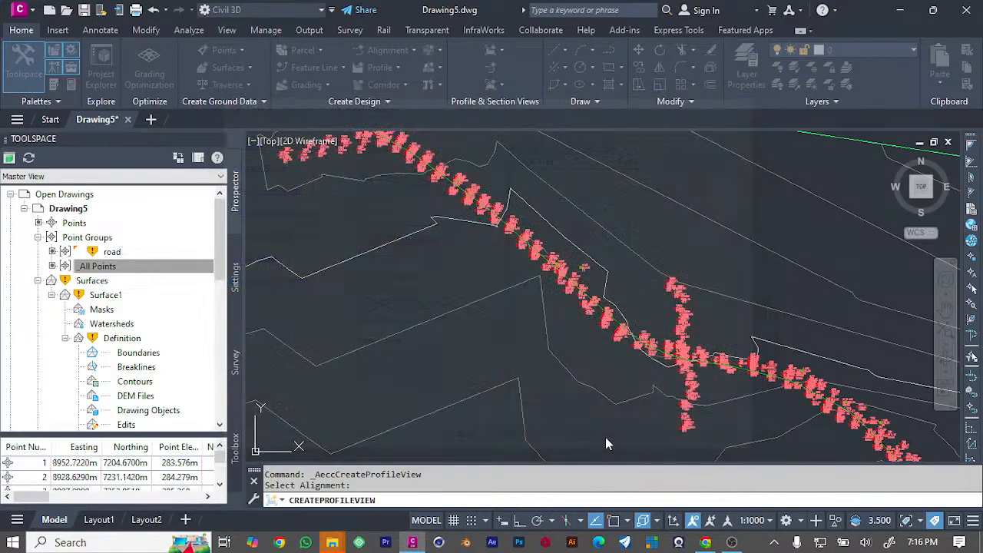
pyautogui.scroll(-5, 568, 349)
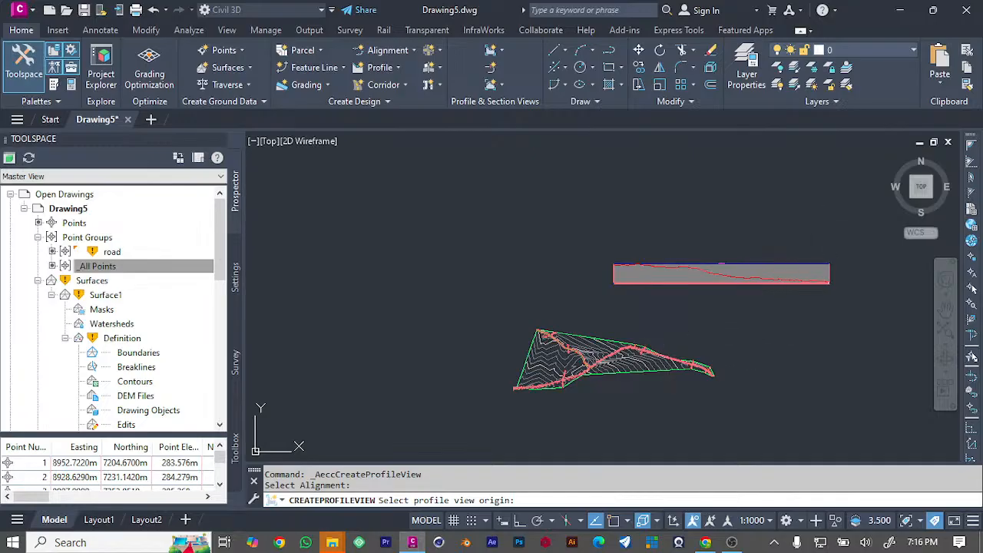
pyautogui.click(713, 326)
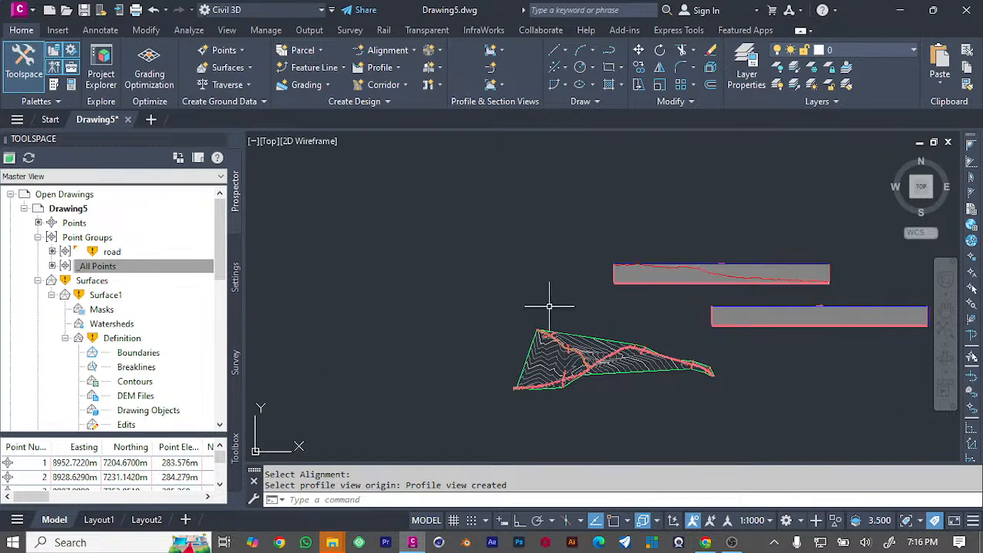
# Step: Compare the two profile views above the surface and inspect the ground line in the upper one
pyautogui.scroll(4, 659, 277)
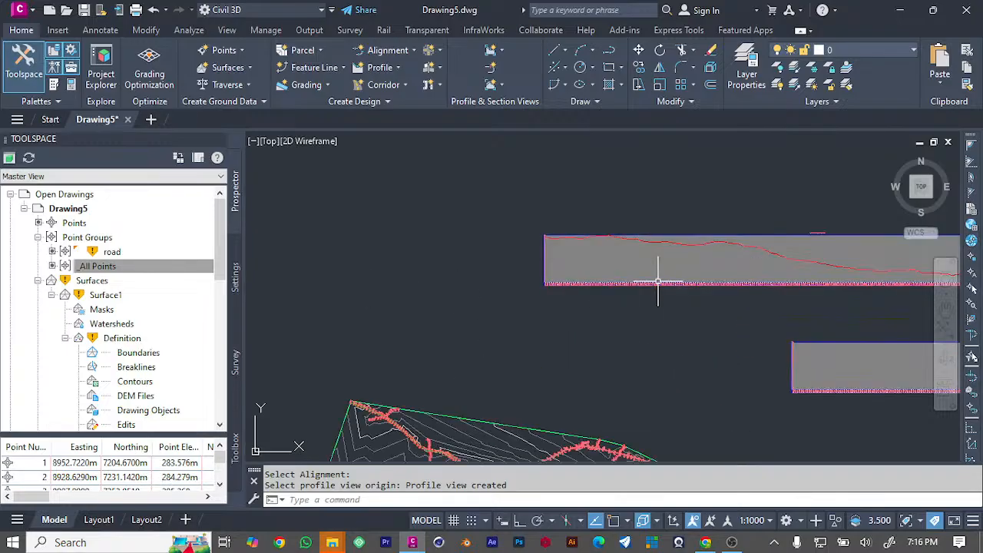
pyautogui.scroll(4, 871, 262)
pyautogui.scroll(-2, 647, 281)
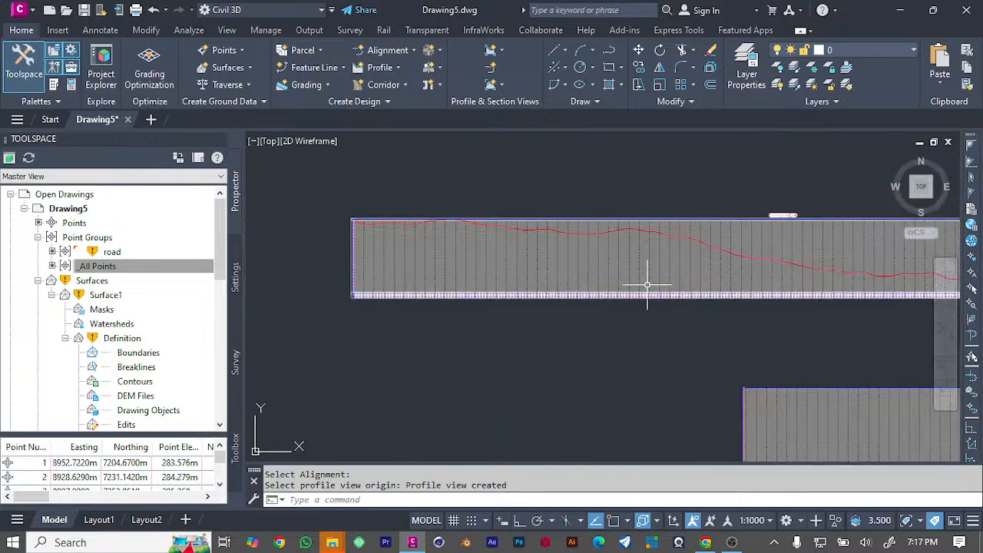
pyautogui.scroll(-2, 722, 254)
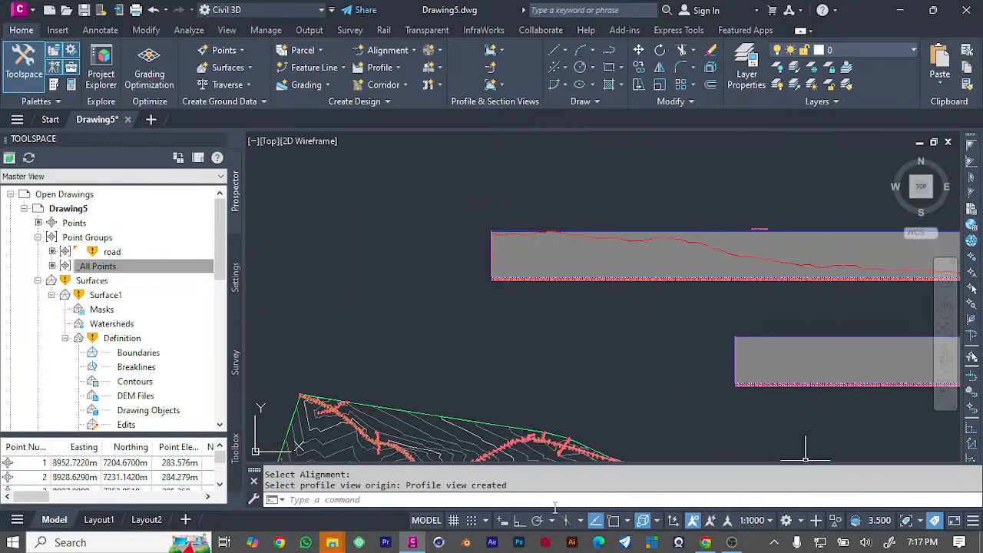
pyautogui.scroll(-4, 758, 255)
pyautogui.scroll(4, 885, 246)
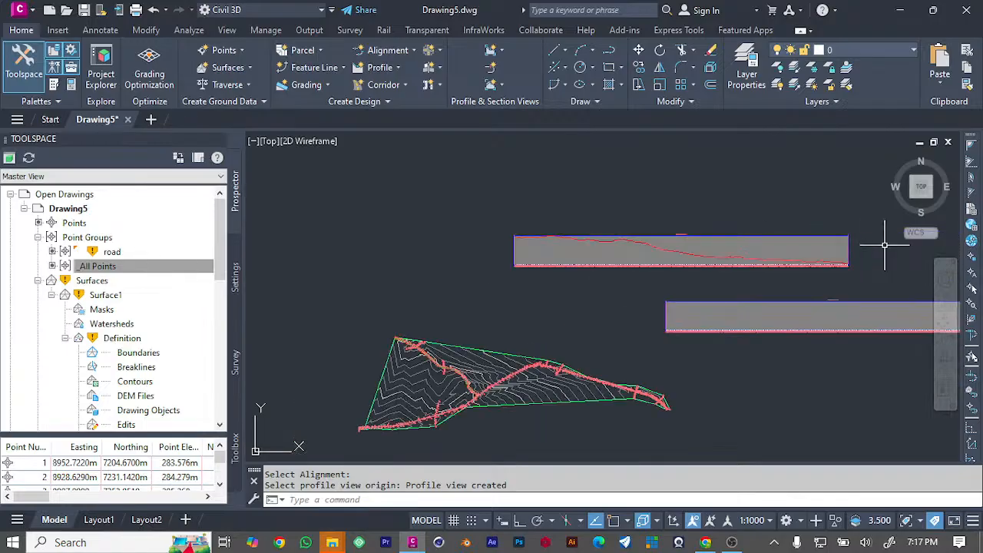
pyautogui.scroll(2, 268, 238)
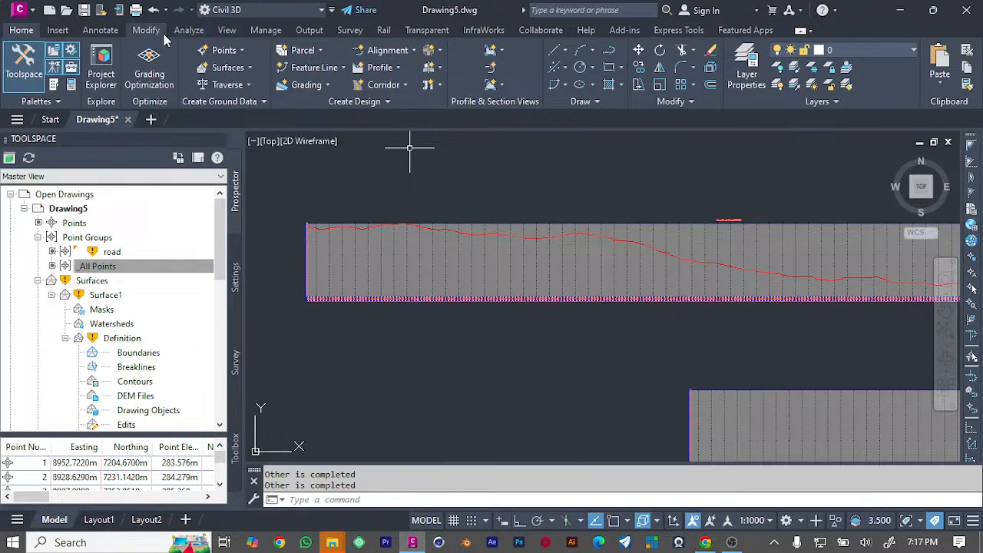
# Step: Create a centerline alignment layout named "poposed road profile" with a description starting "road profile for hb", keeping the Proposed style and All Labels
pyautogui.click(414, 49)
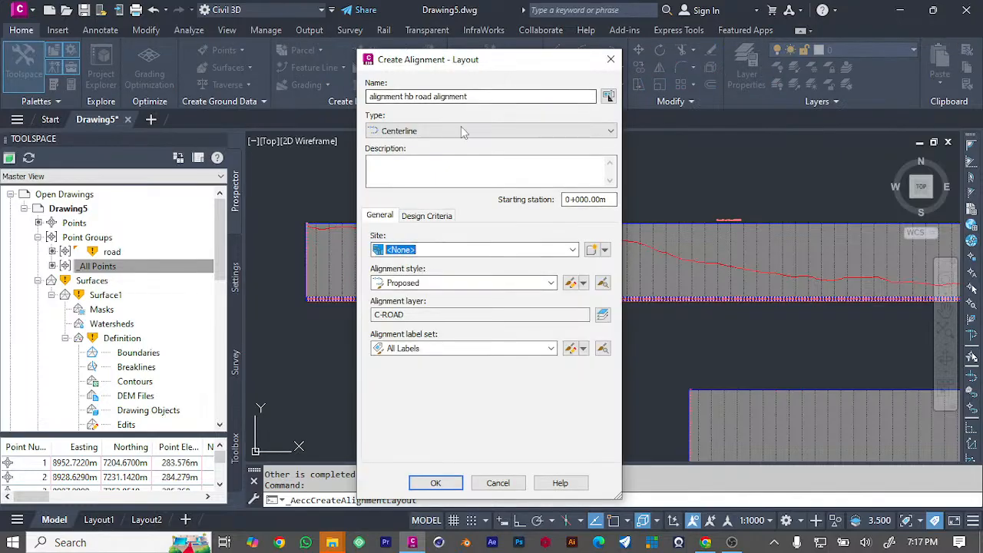
pyautogui.moveTo(496, 95); pyautogui.dragTo(173, 81)
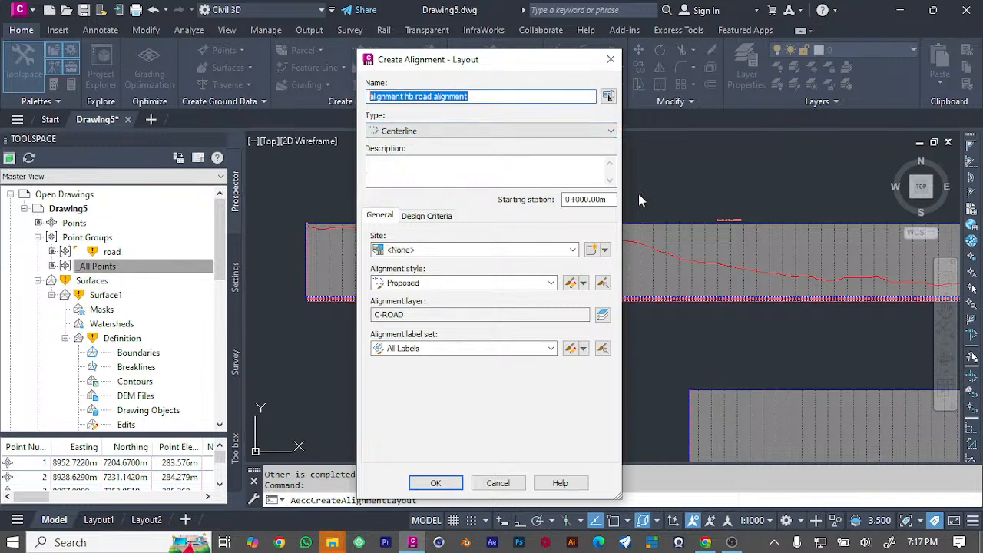
pyautogui.write('poposed road profile')
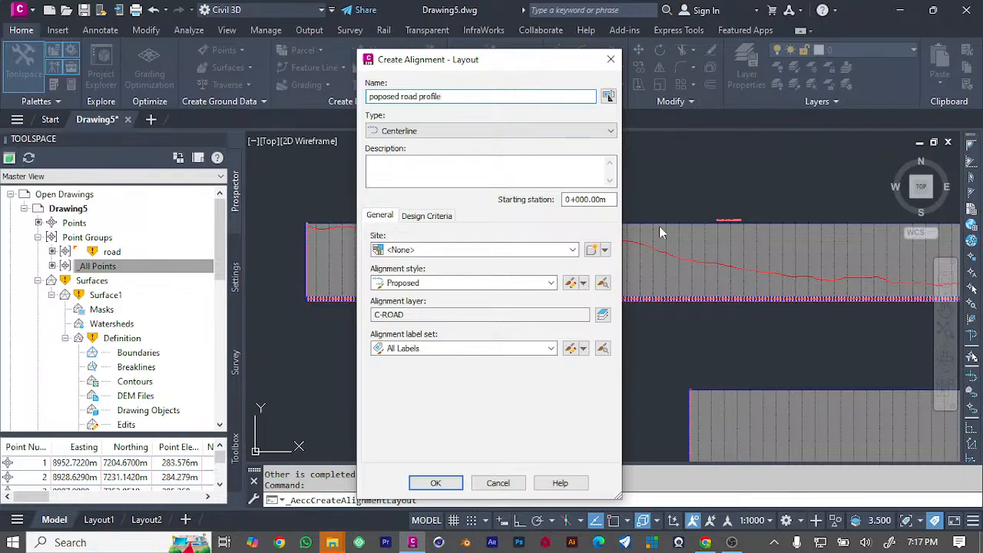
pyautogui.click(407, 170)
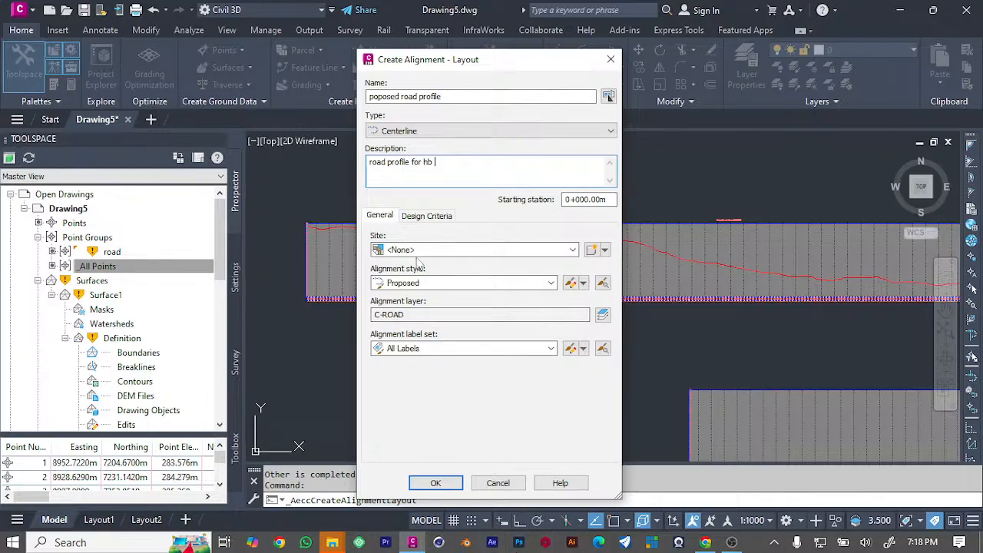
pyautogui.click(436, 482)
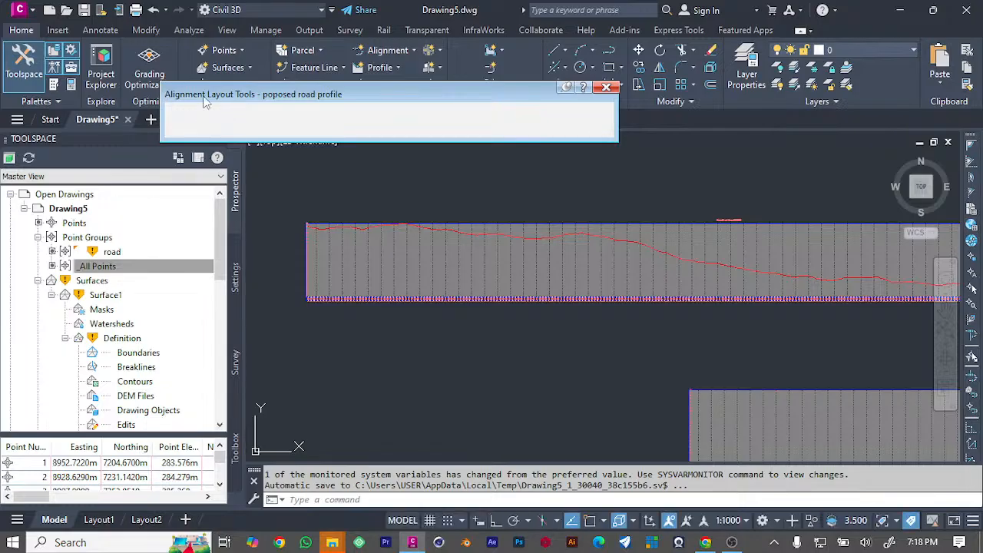
# Step: Lay out the proposed road line with Tangent-Tangent (With curves), following the ground line from start to end of the upper profile view
pyautogui.click(187, 113)
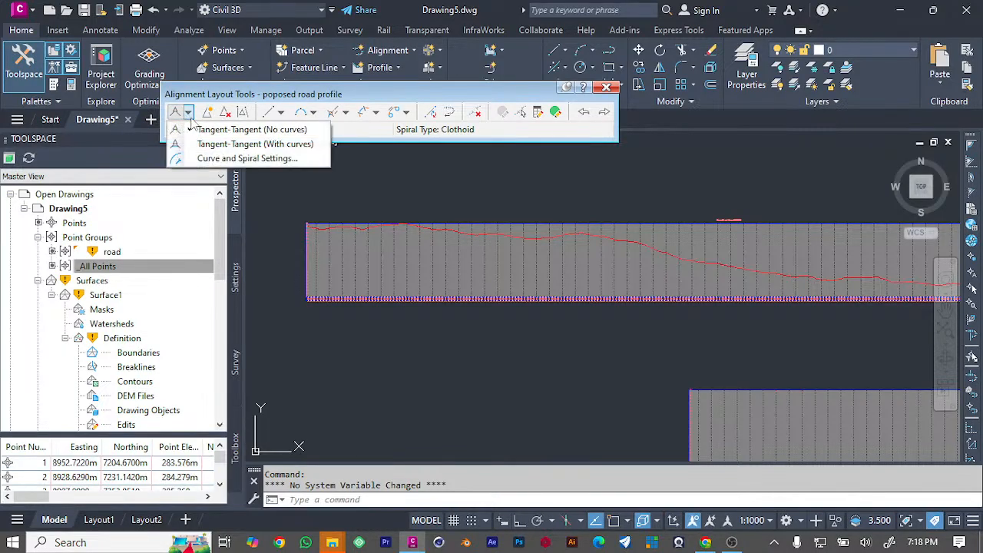
pyautogui.click(231, 144)
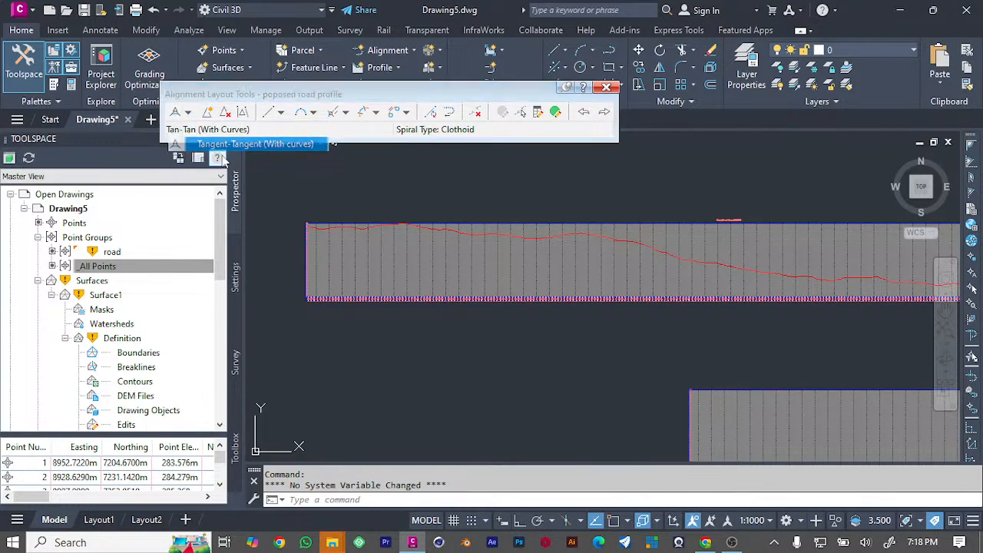
pyautogui.click(308, 227)
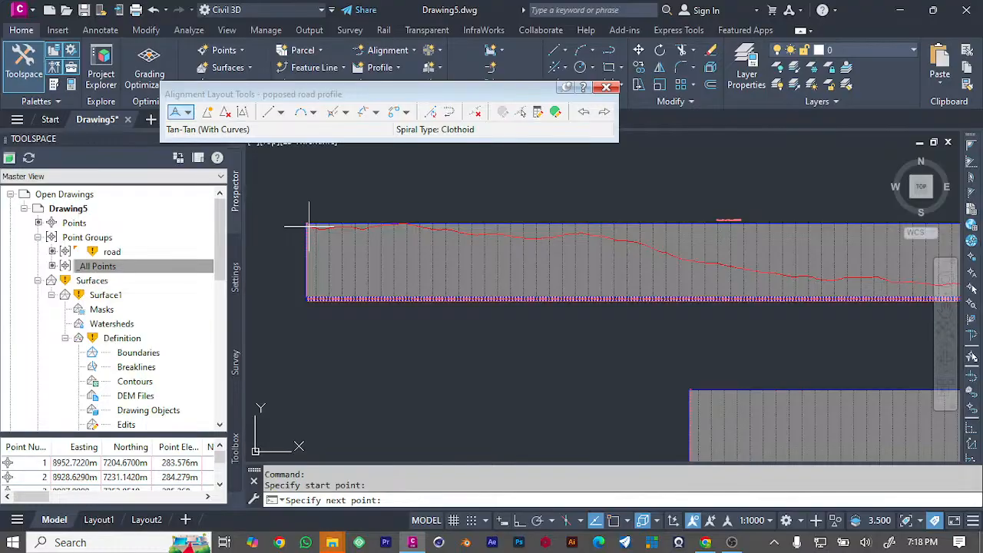
pyautogui.click(384, 230)
pyautogui.click(509, 239)
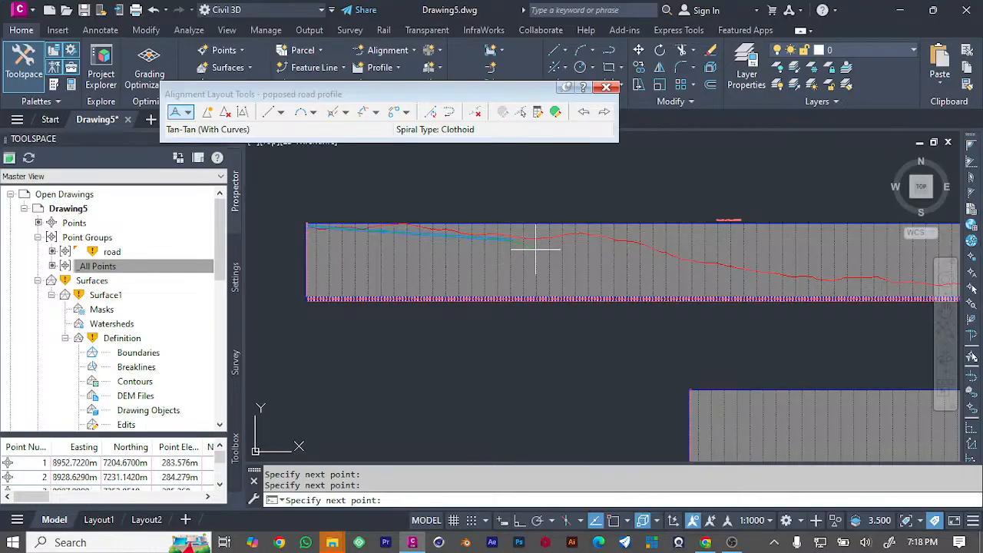
pyautogui.click(598, 238)
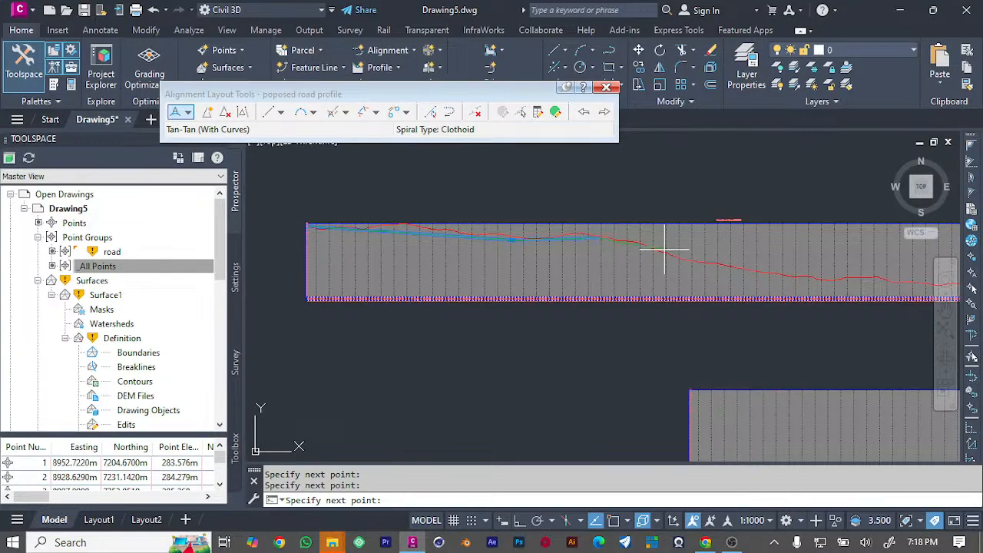
pyautogui.click(677, 253)
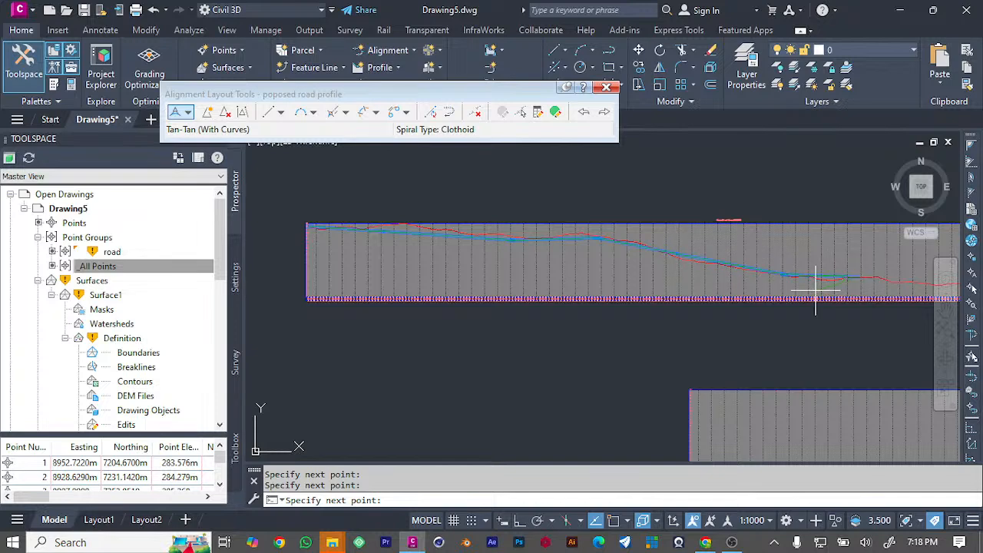
pyautogui.scroll(-3, 816, 292)
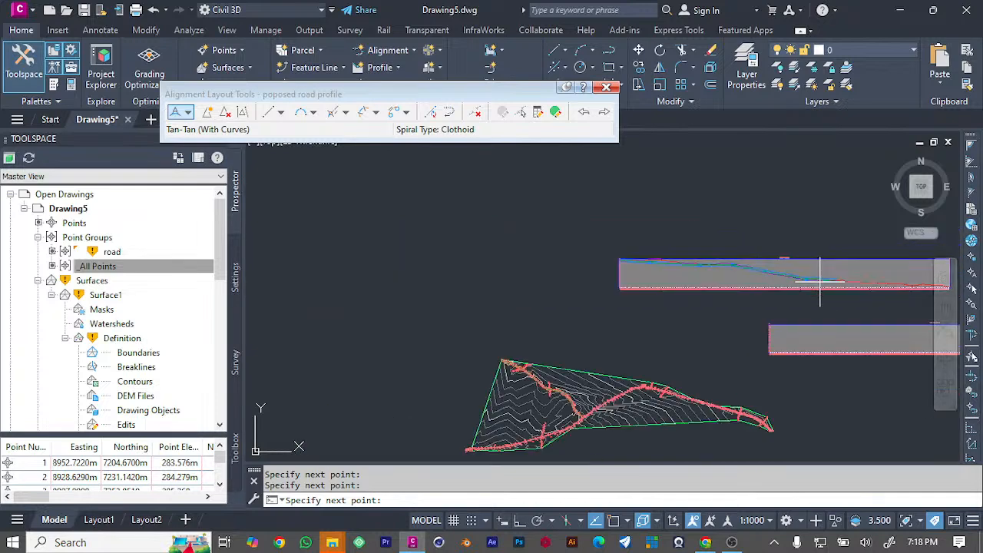
pyautogui.click(914, 283)
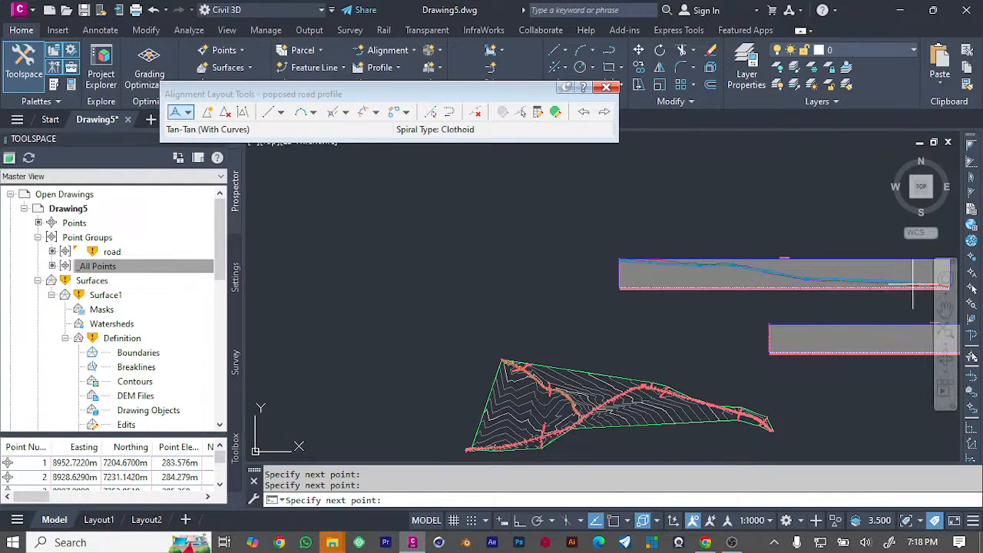
pyautogui.scroll(-3, 390, 279)
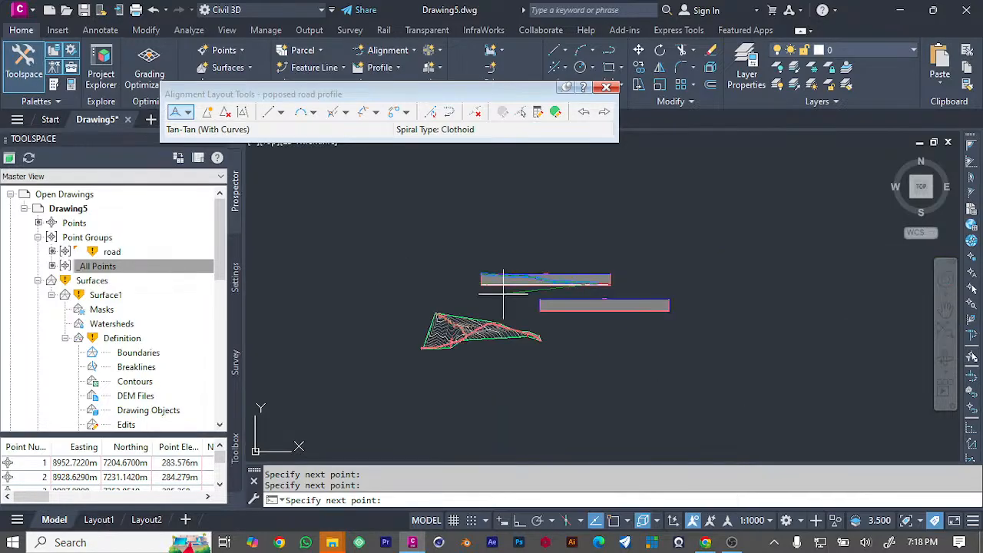
pyautogui.scroll(3, 648, 294)
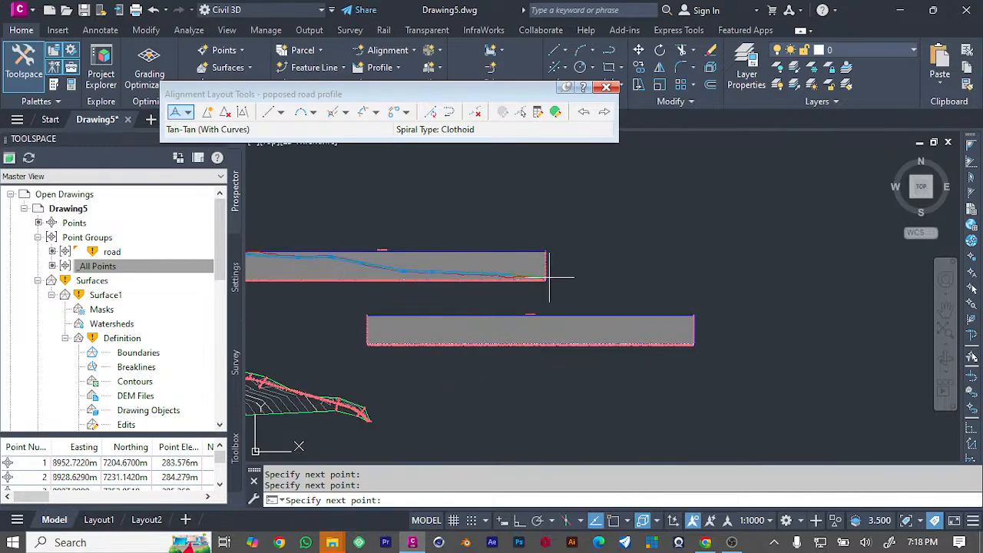
pyautogui.click(545, 276)
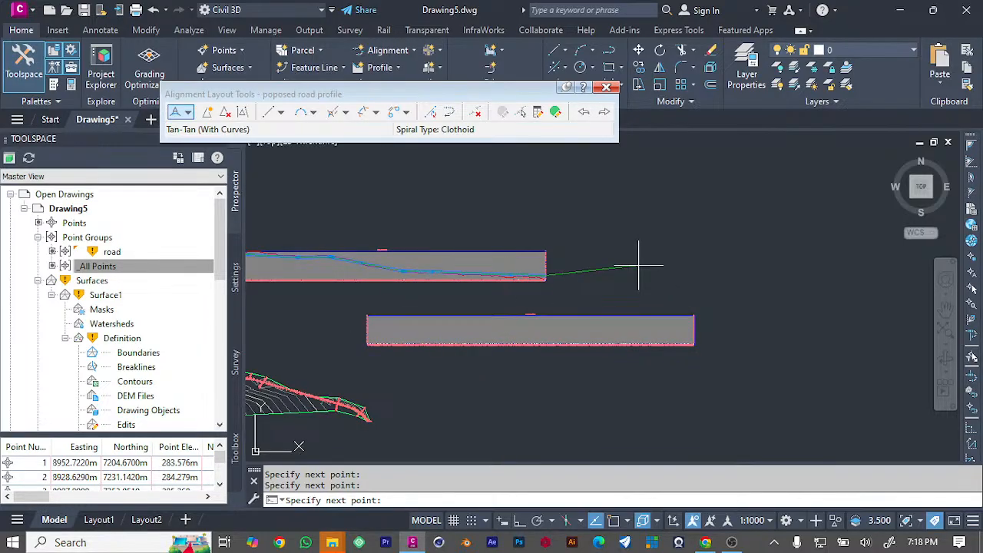
pyautogui.press('Return')
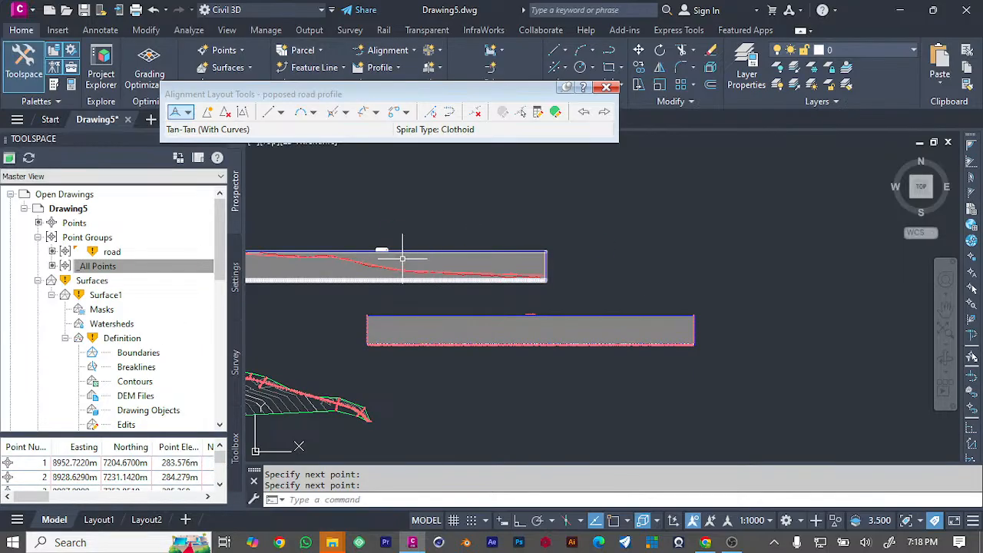
# Step: Examine the proposed road line's station labels and its position relative to the ground line in the upper profile view
pyautogui.scroll(4, 393, 277)
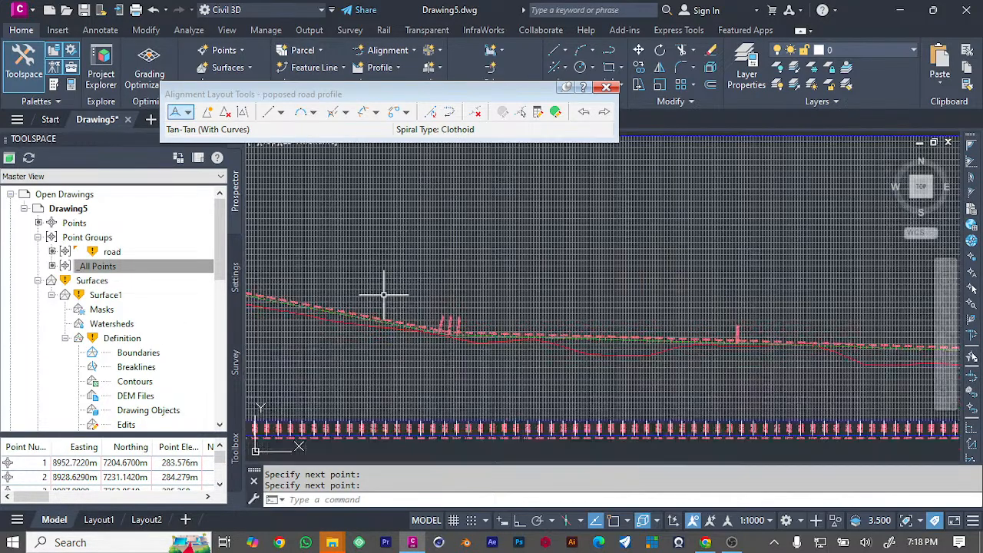
pyautogui.scroll(8, 327, 307)
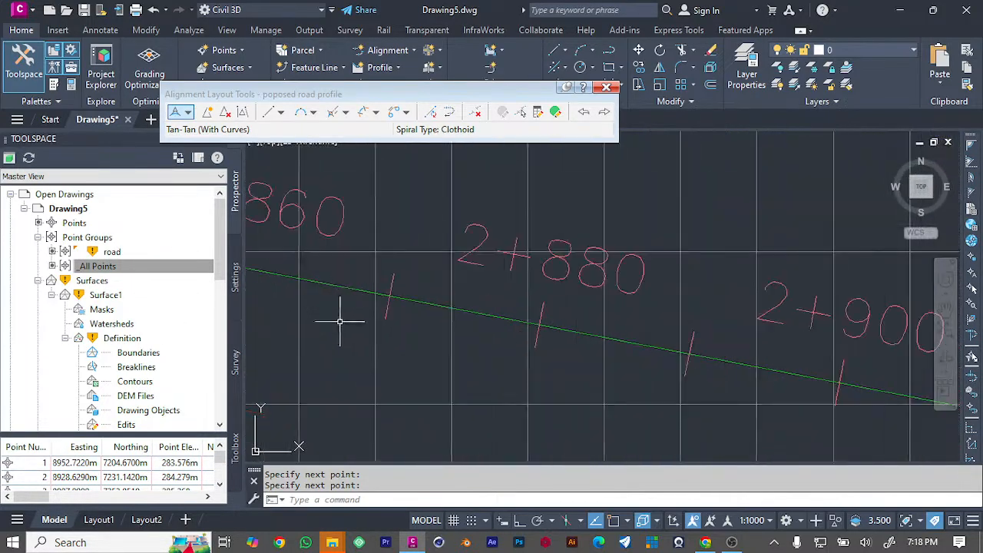
pyautogui.scroll(-6, 340, 321)
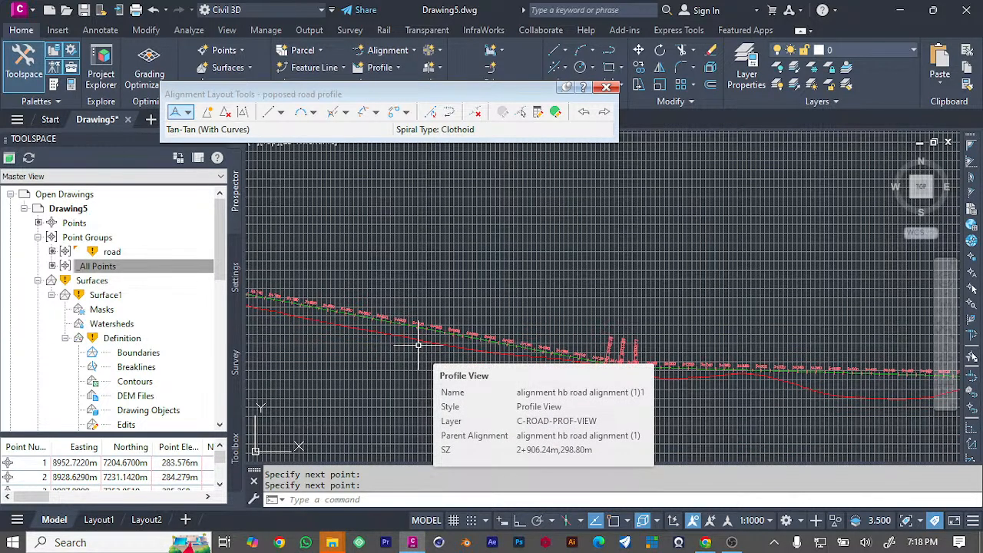
pyautogui.scroll(-6, 347, 346)
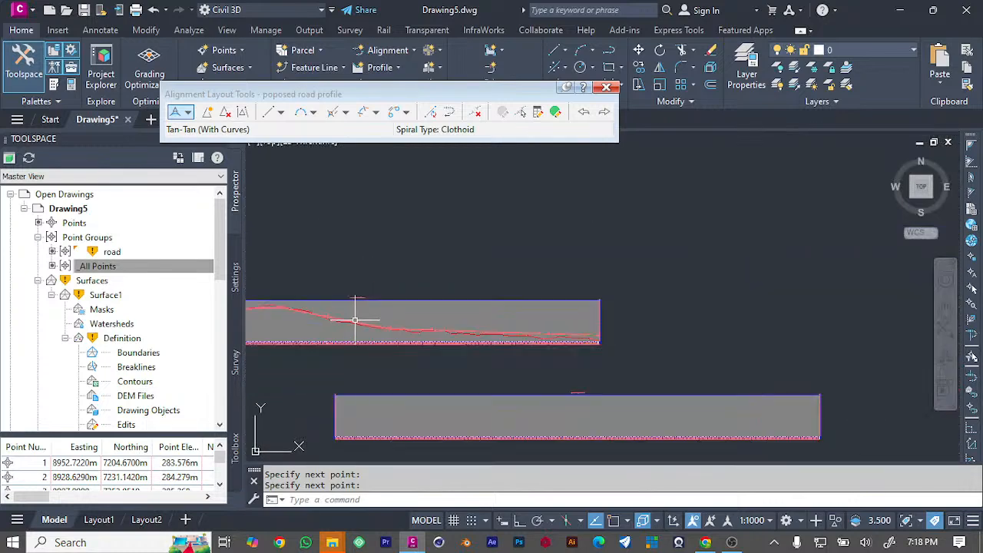
pyautogui.scroll(5, 275, 321)
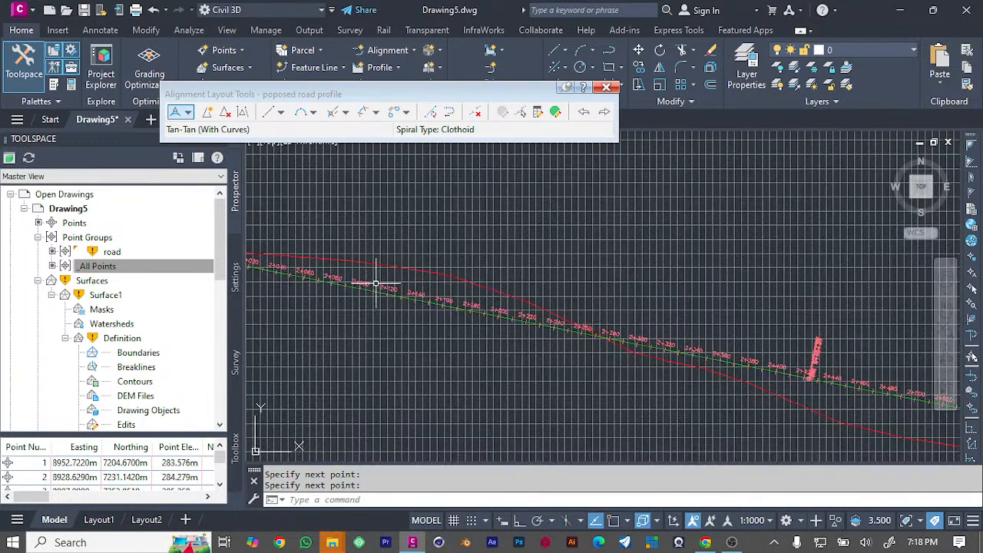
pyautogui.scroll(-3, 322, 343)
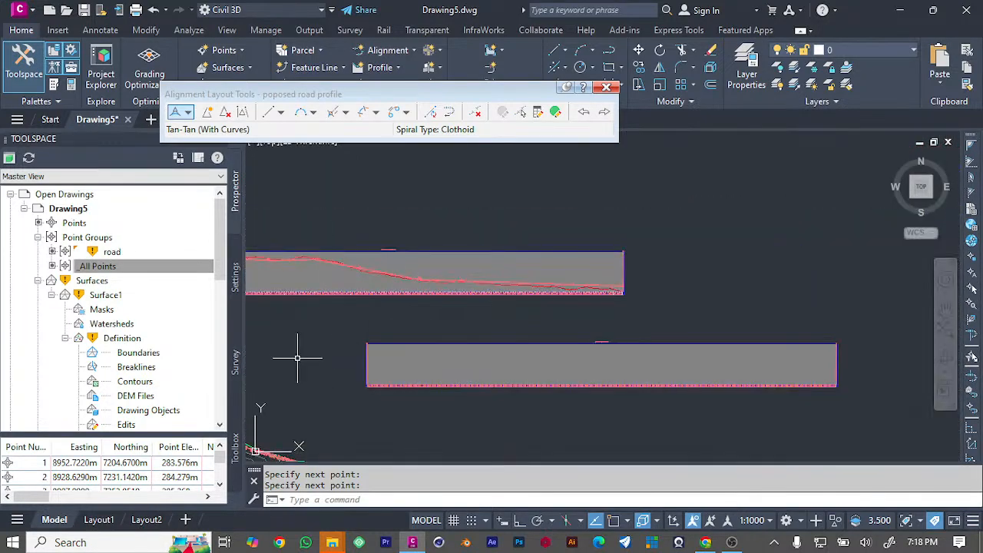
pyautogui.scroll(-2, 306, 350)
pyautogui.scroll(5, 253, 315)
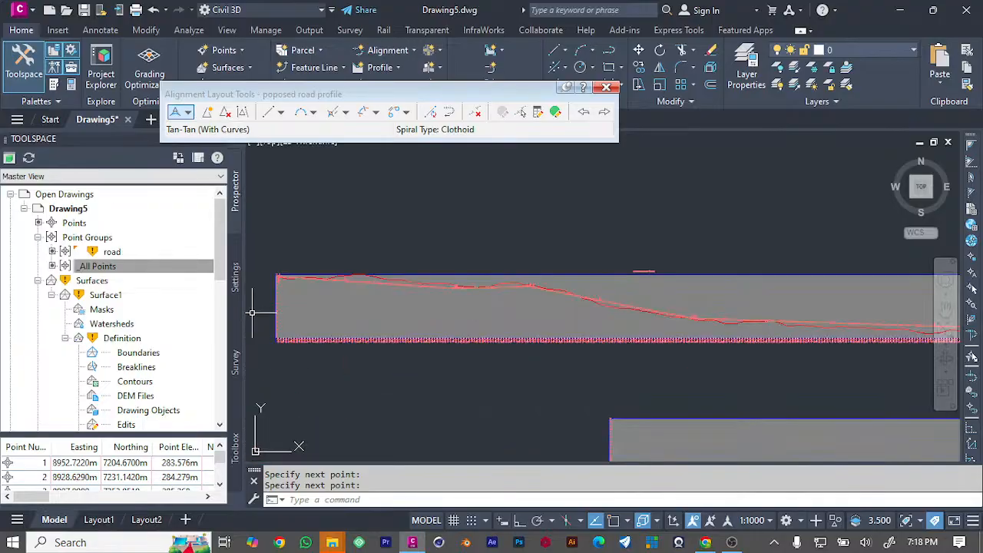
pyautogui.scroll(-2, 252, 312)
pyautogui.scroll(-2, 517, 322)
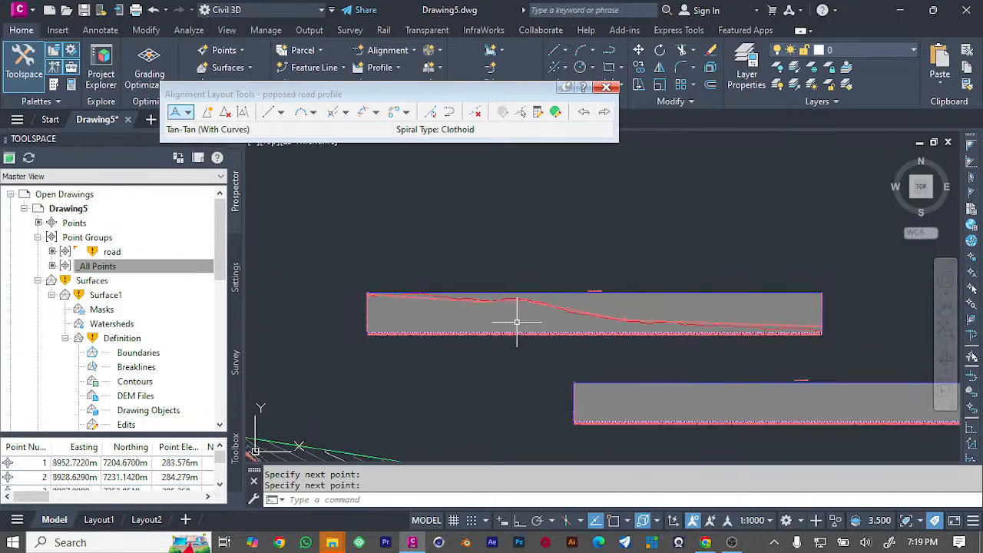
pyautogui.scroll(2, 669, 284)
pyautogui.scroll(-2, 666, 290)
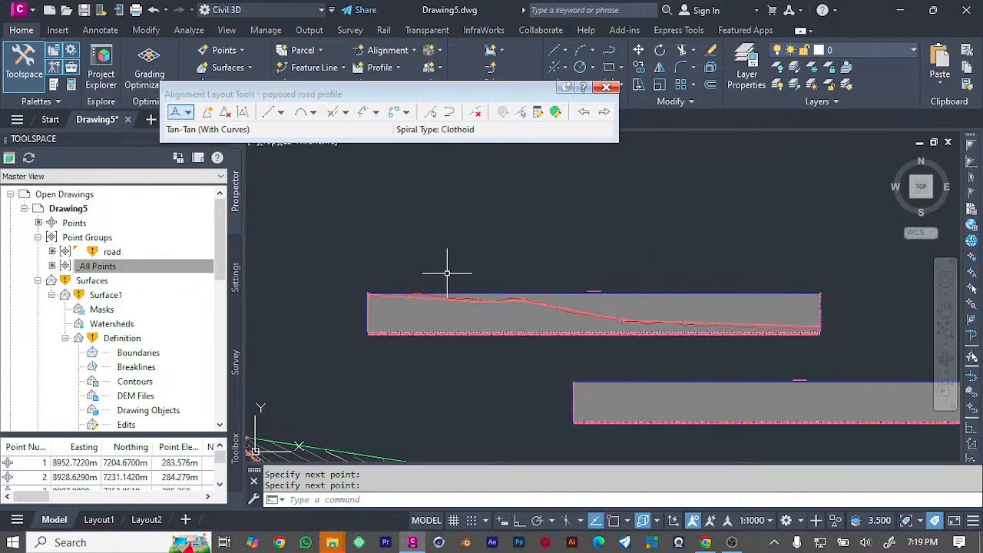
pyautogui.scroll(5, 639, 322)
pyautogui.scroll(-5, 635, 326)
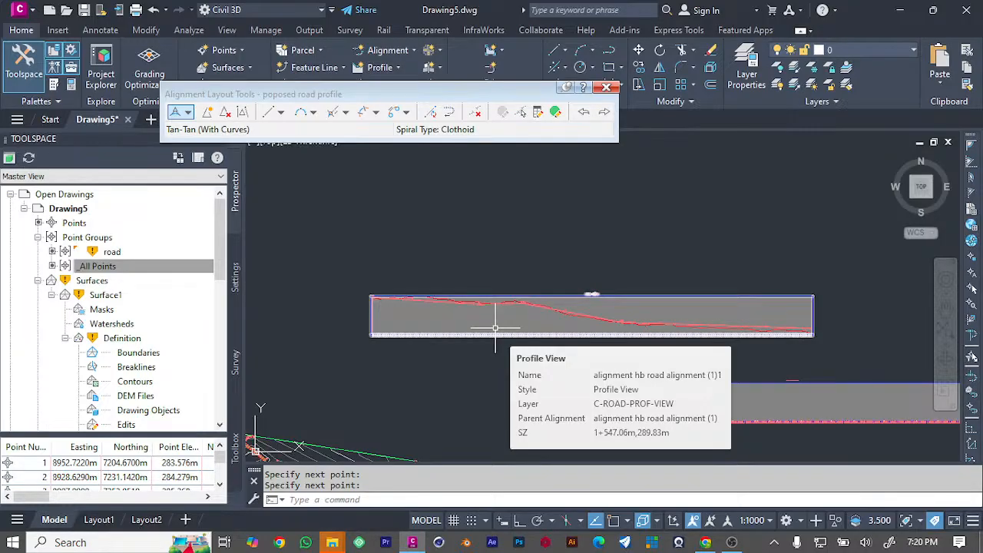
# Step: Compare the upper profile view carrying the proposed line with the second profile view and the surface plan
pyautogui.scroll(4, 565, 321)
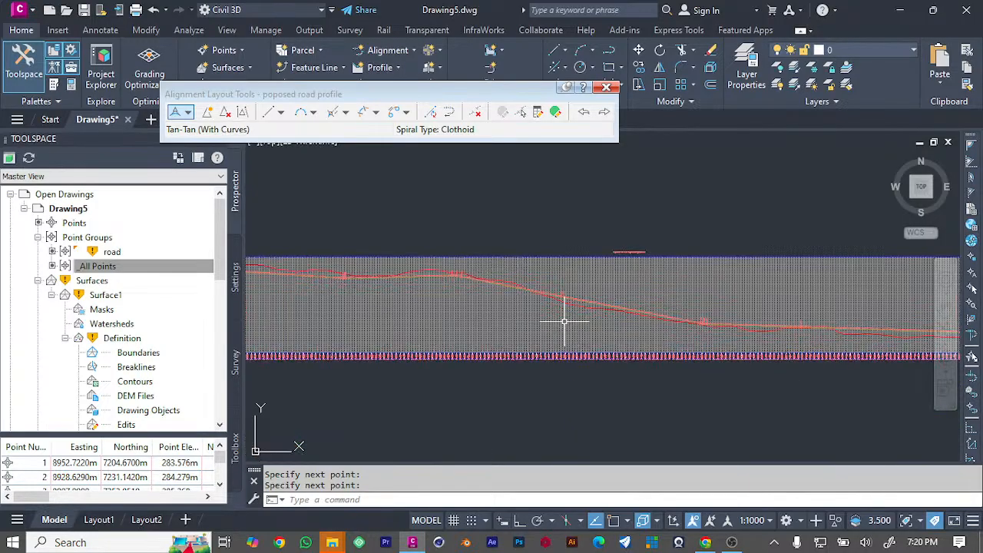
pyautogui.scroll(-3, 564, 321)
pyautogui.scroll(-4, 564, 321)
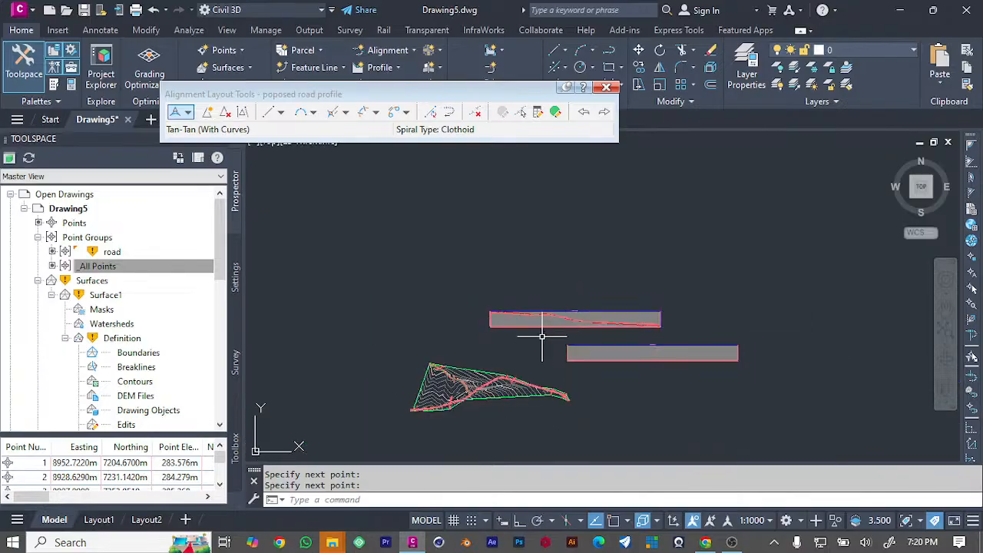
pyautogui.scroll(4, 520, 364)
pyautogui.scroll(-3, 599, 322)
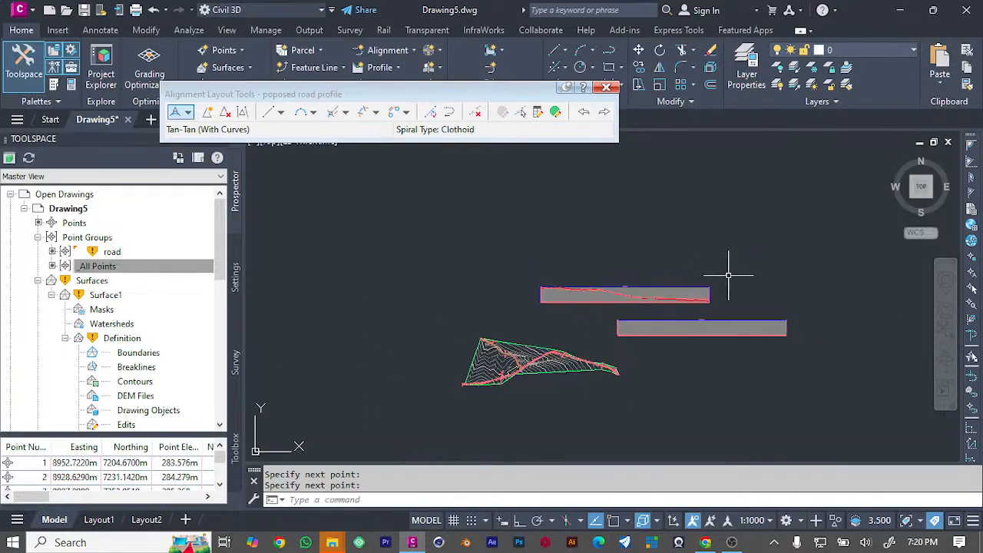
pyautogui.scroll(4, 760, 292)
pyautogui.scroll(-3, 369, 317)
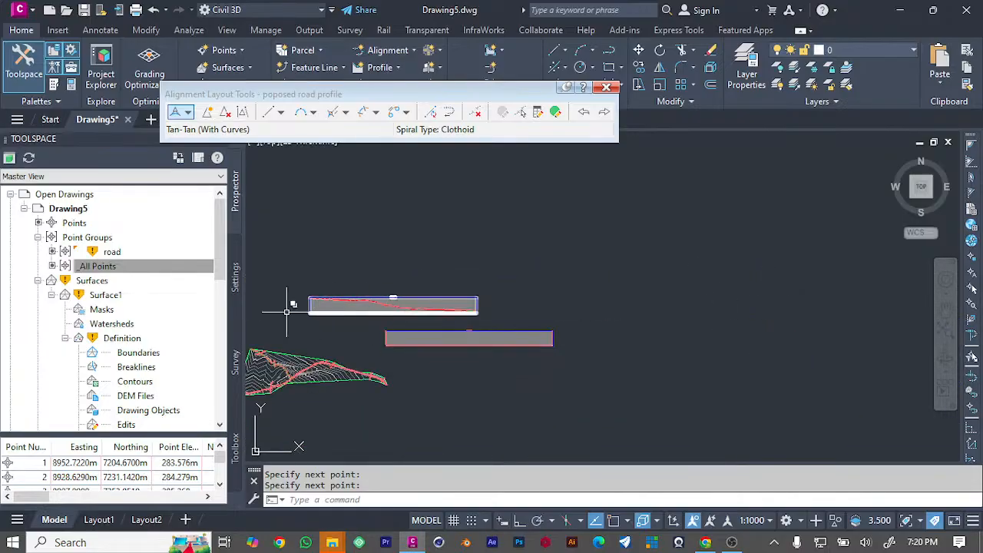
pyautogui.scroll(4, 282, 307)
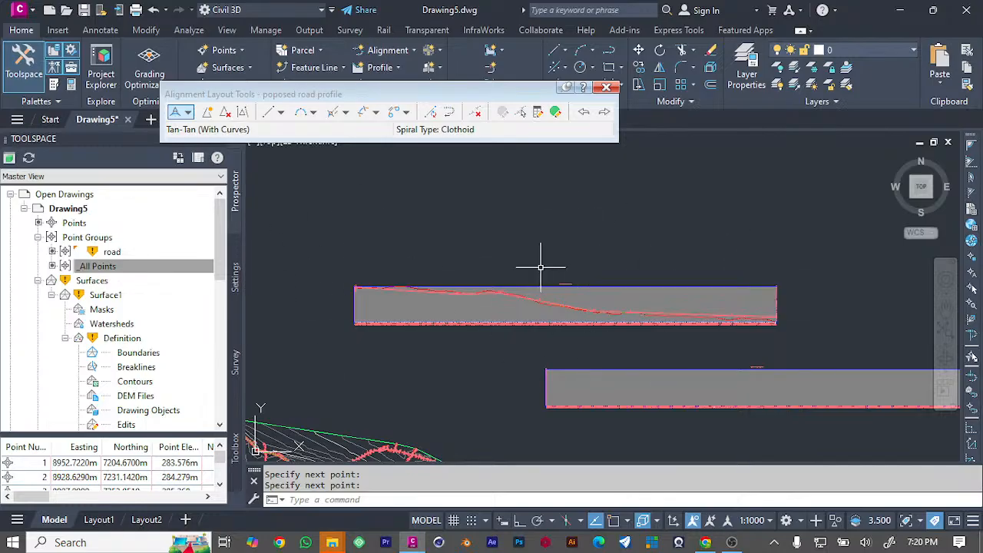
# Step: Select the station labels on the proposed road line, check the overlapping alignment and profile objects there, and close the Alignment Layout Tools
pyautogui.click(542, 306)
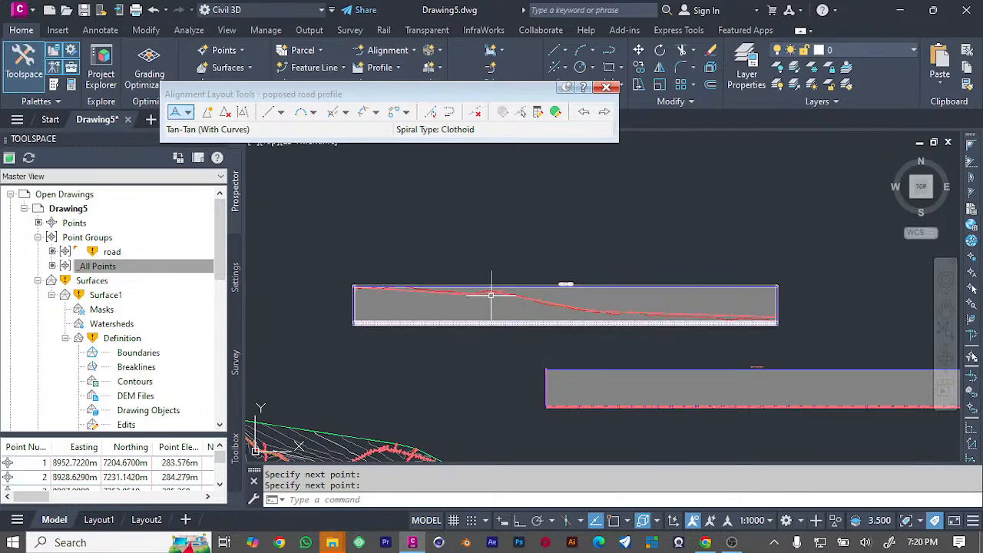
pyautogui.scroll(3, 557, 298)
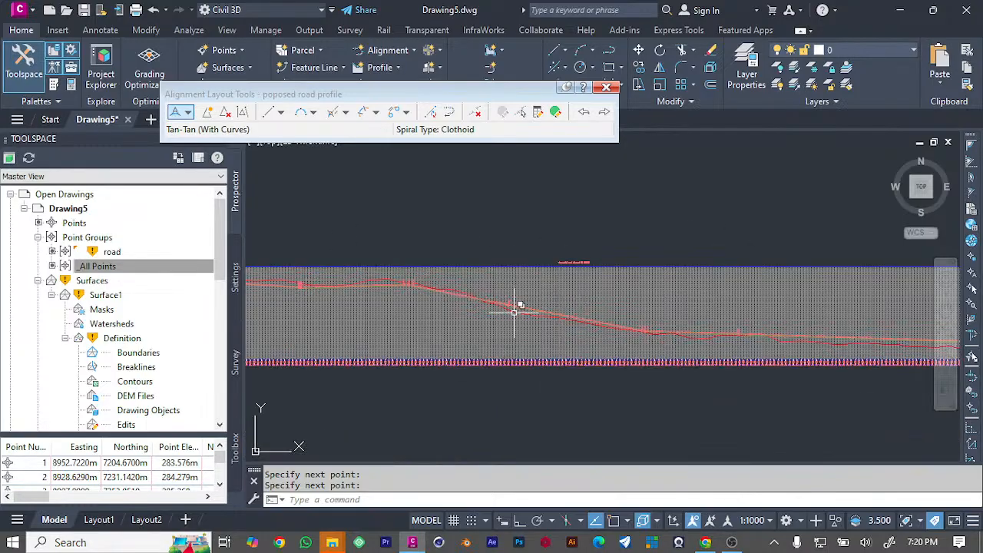
pyautogui.scroll(-2, 518, 307)
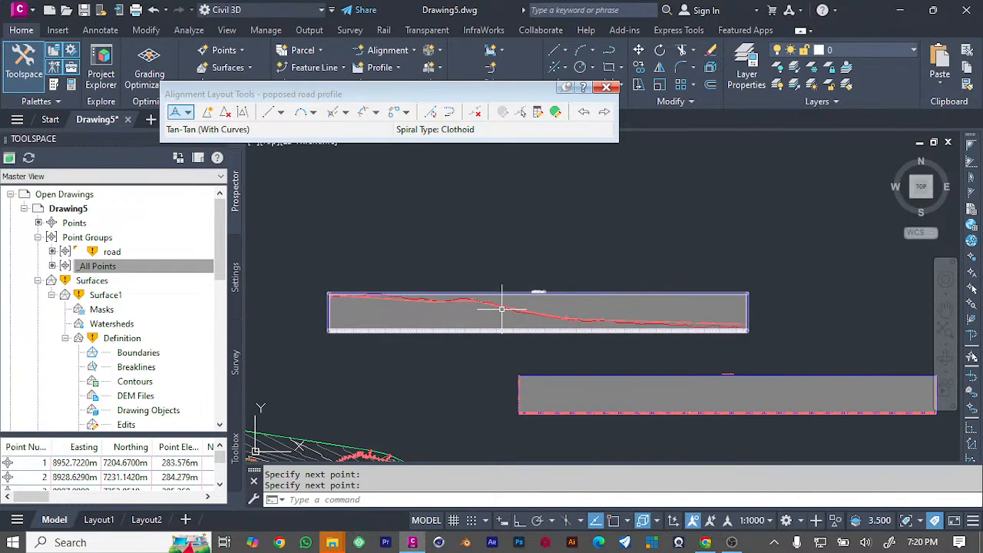
pyautogui.click(505, 306)
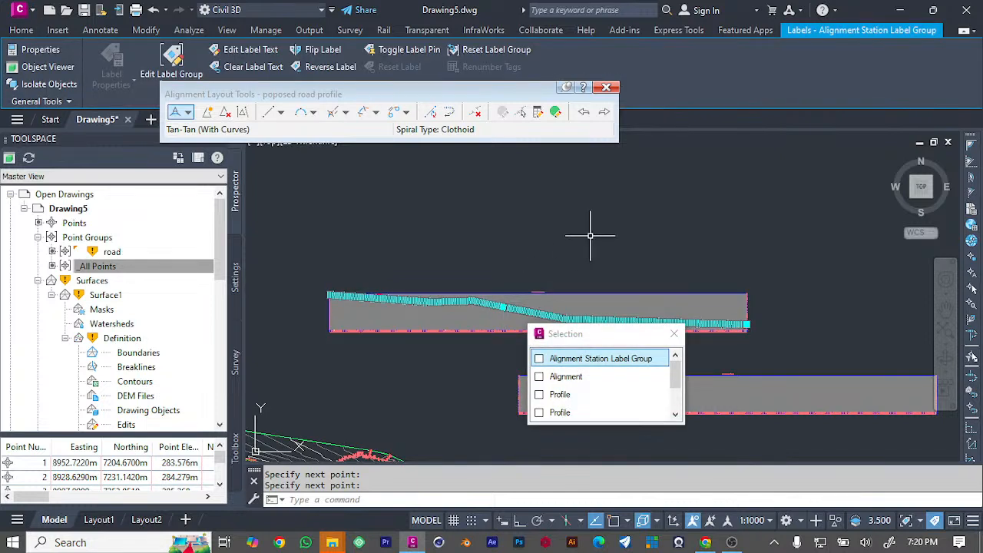
pyautogui.moveTo(582, 227)
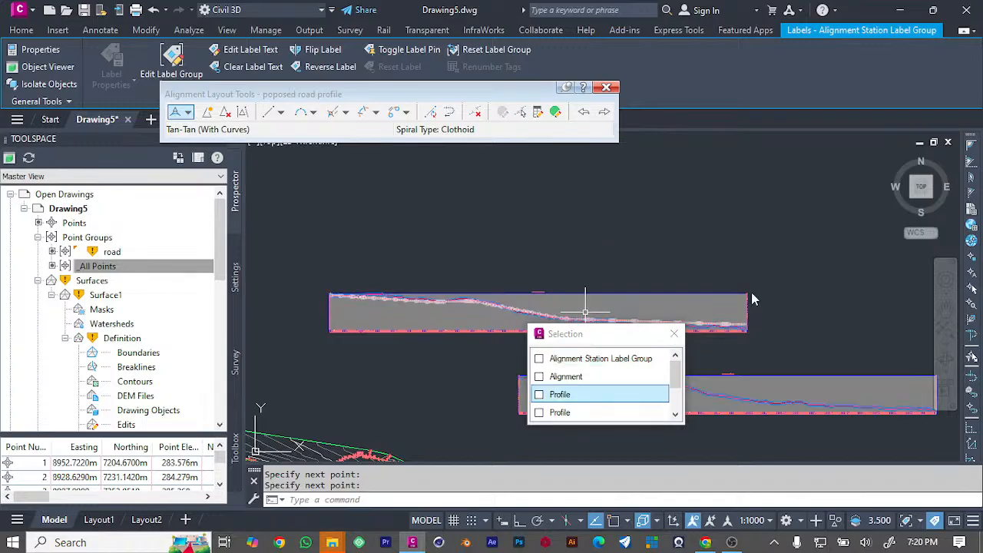
pyautogui.click(606, 87)
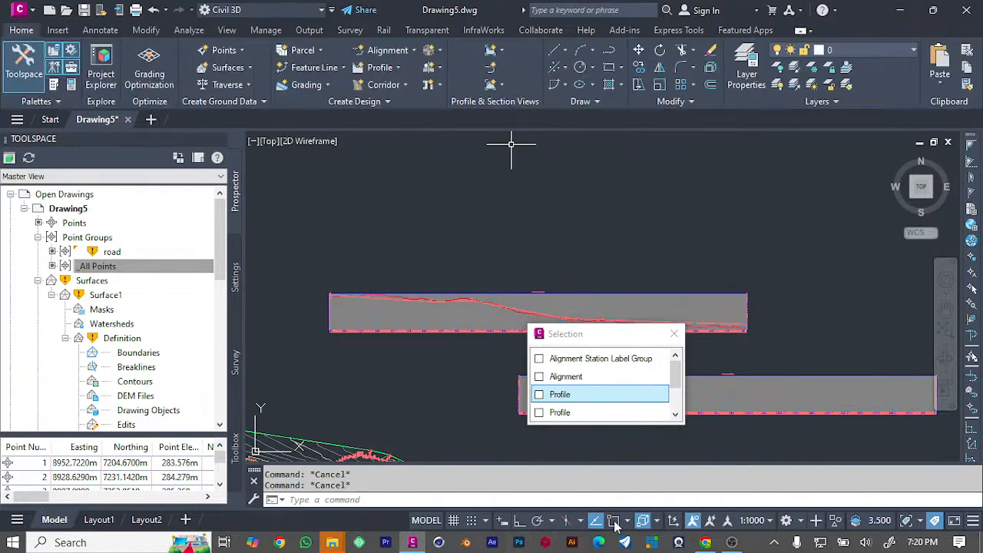